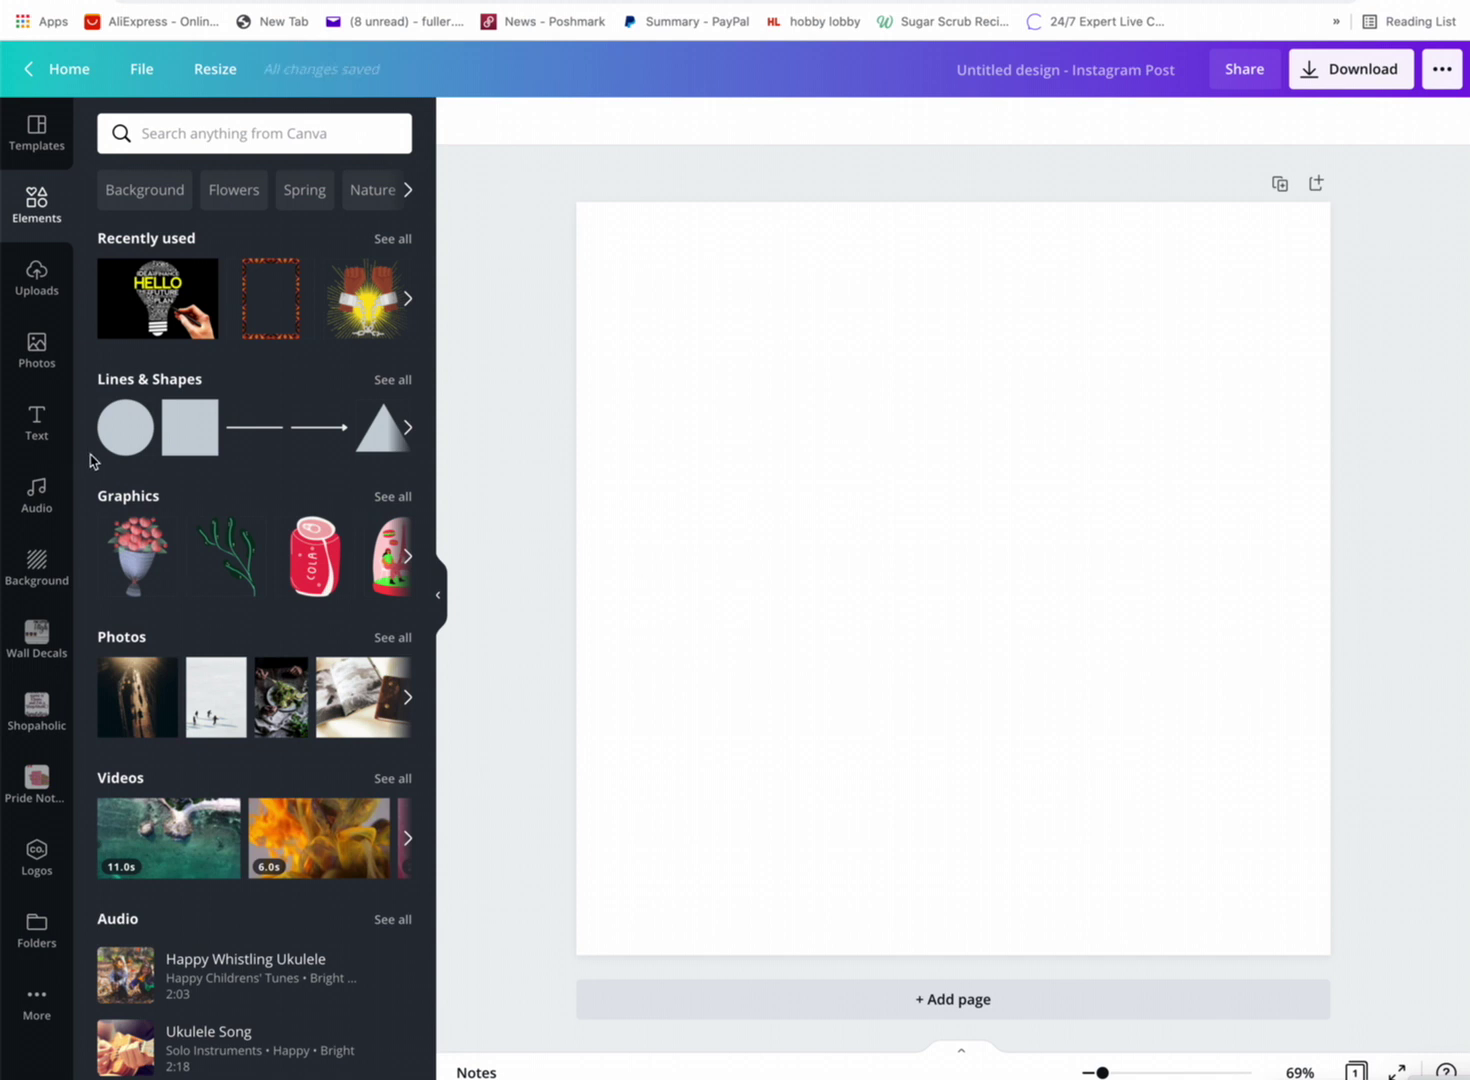
Show the heading, subheading and body text styles beside the blank Instagram post.
{"action": "left_click", "coordinate": [38, 420]}
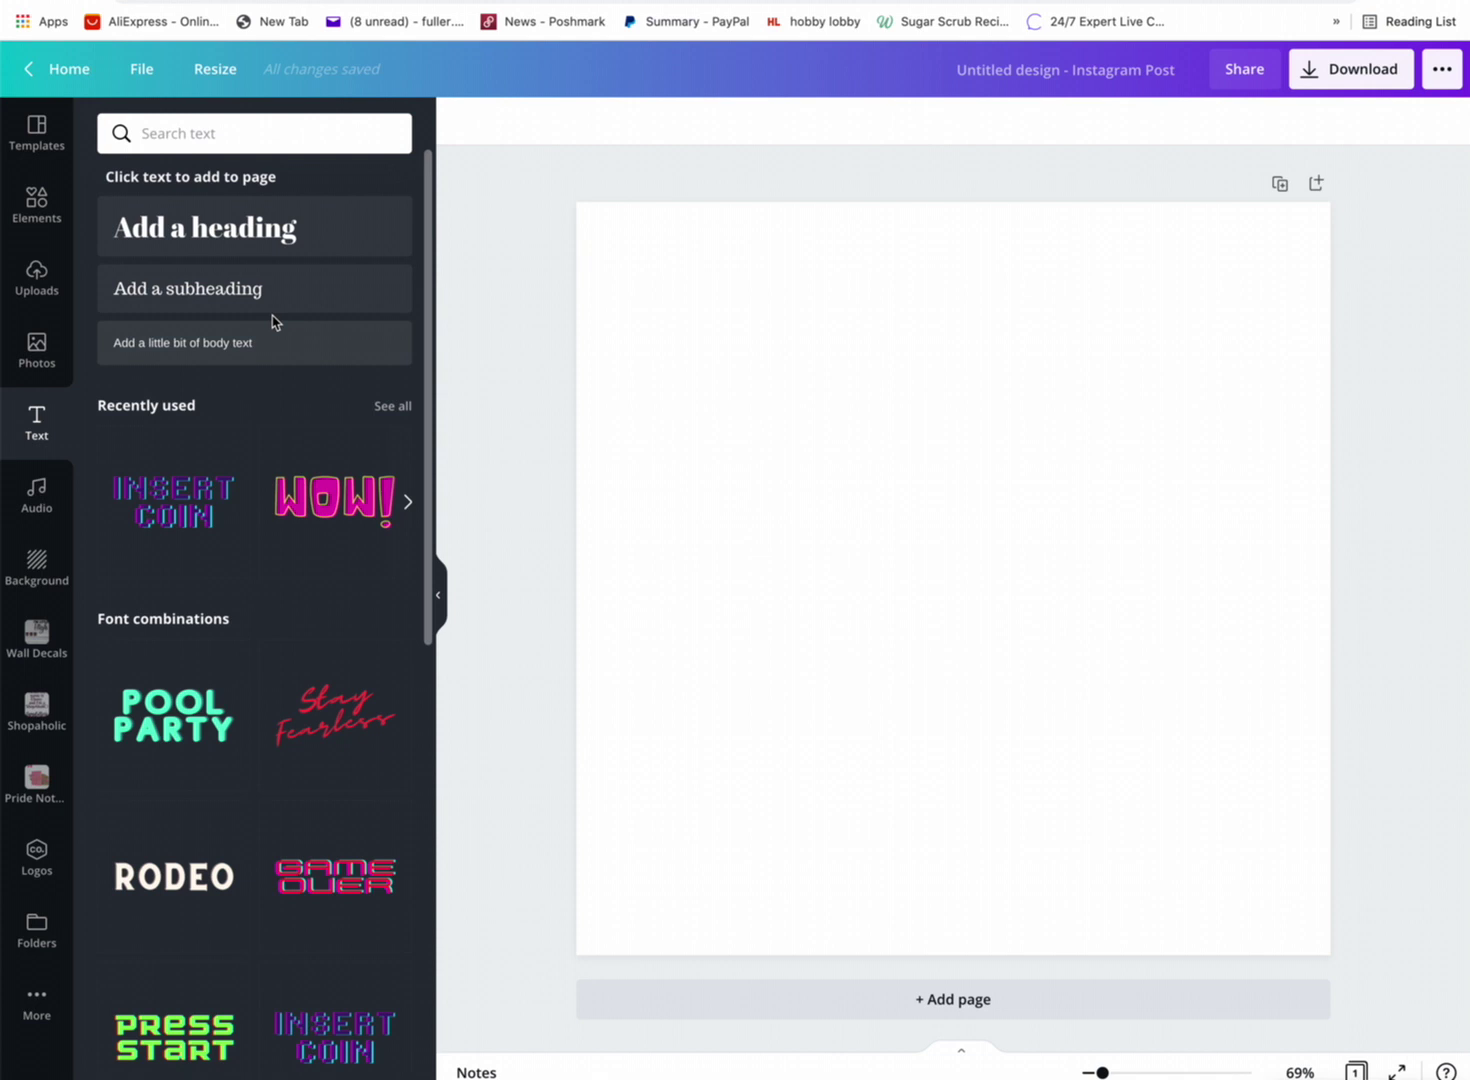
Add an enlarged heading reading 'i wonder if pizza thinks about me too'.
{"action": "left_click", "coordinate": [222, 244]}
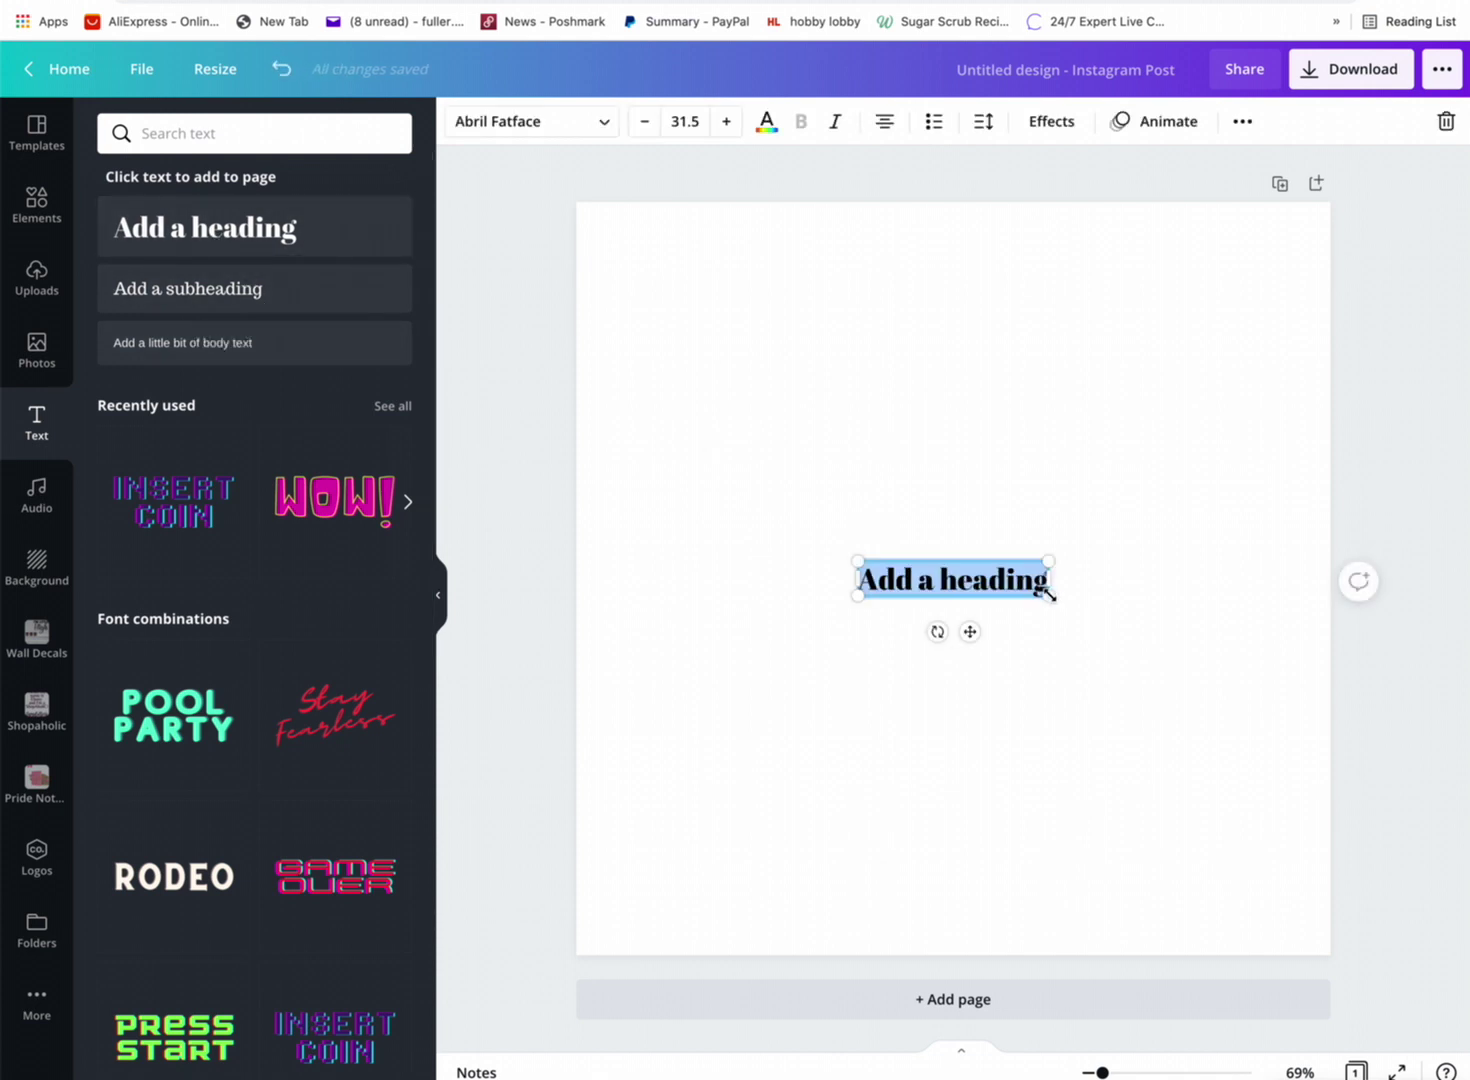
{"action": "left_click_drag", "start_coordinate": [1047, 594], "coordinate": [824, 578]}
{"action": "type", "text": "ice"}
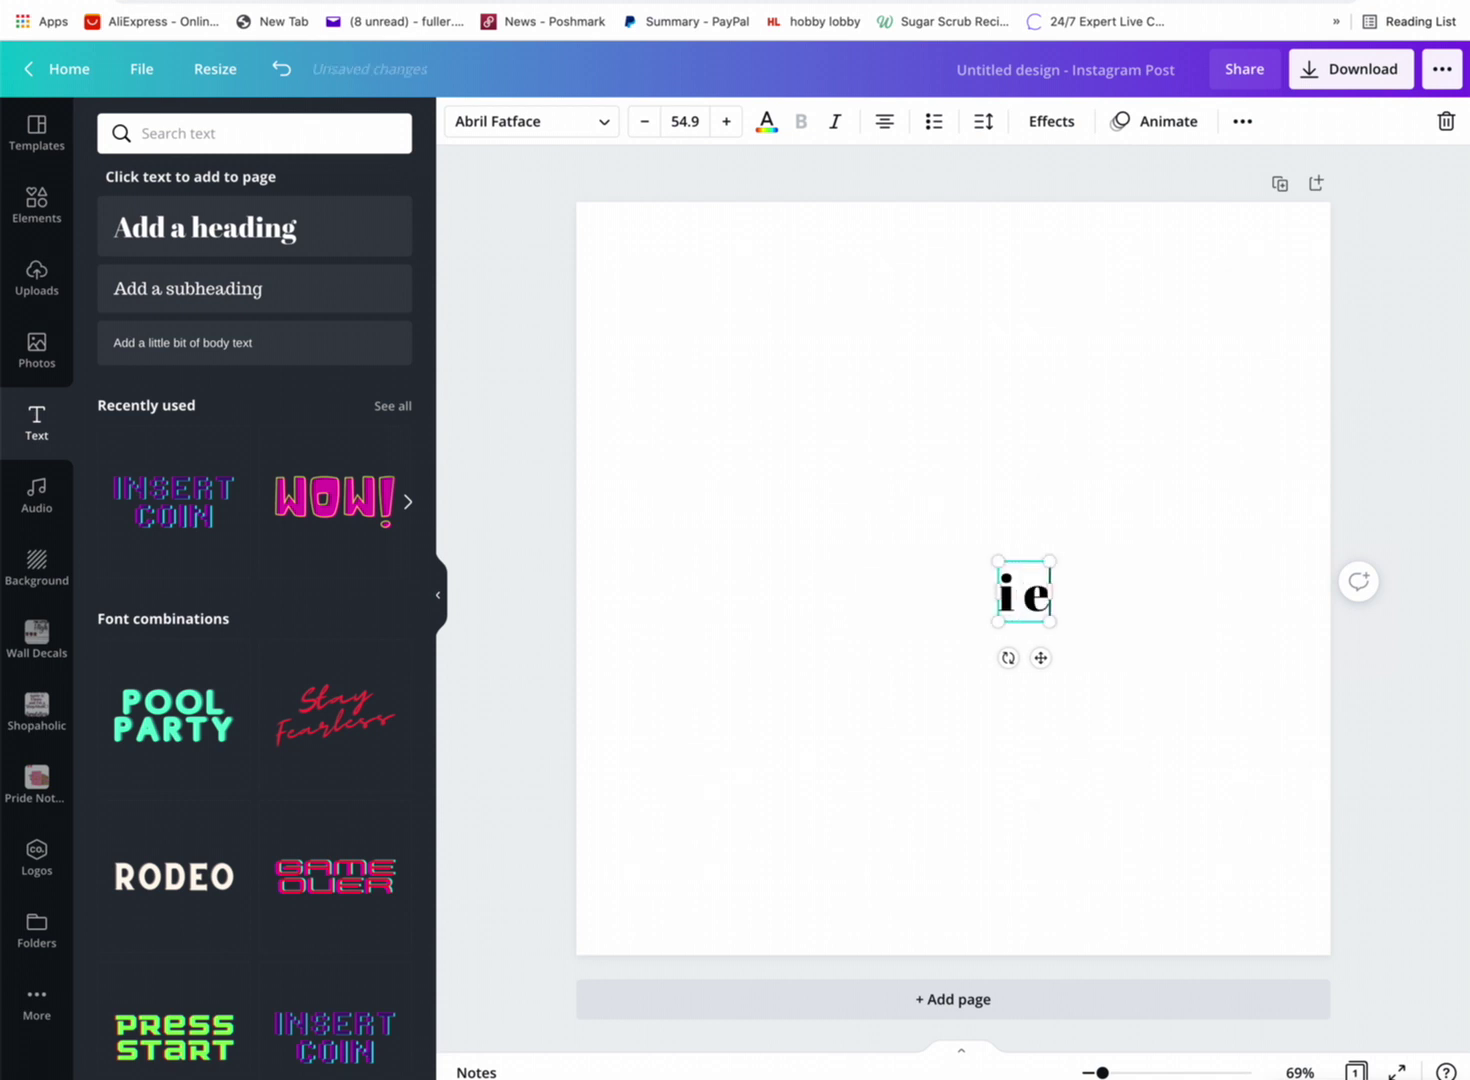
{"action": "key", "text": "BackSpace"}
{"action": "key", "text": "BackSpace"}
{"action": "type", "text": "wond"}
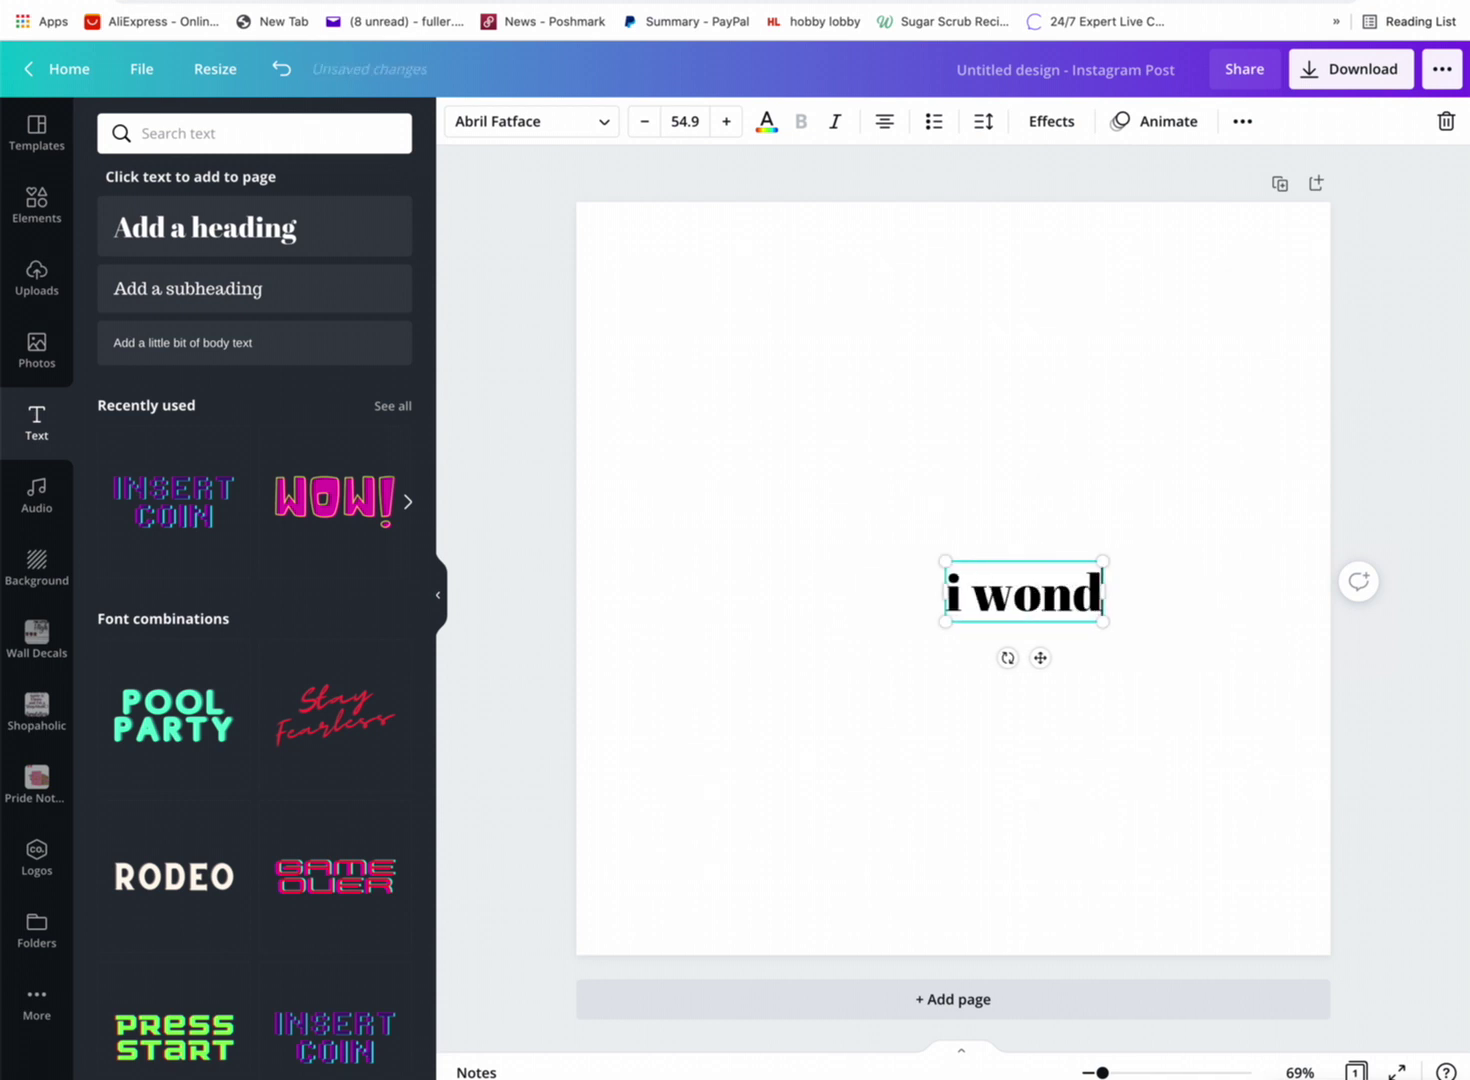
{"action": "type", "text": "er if p"}
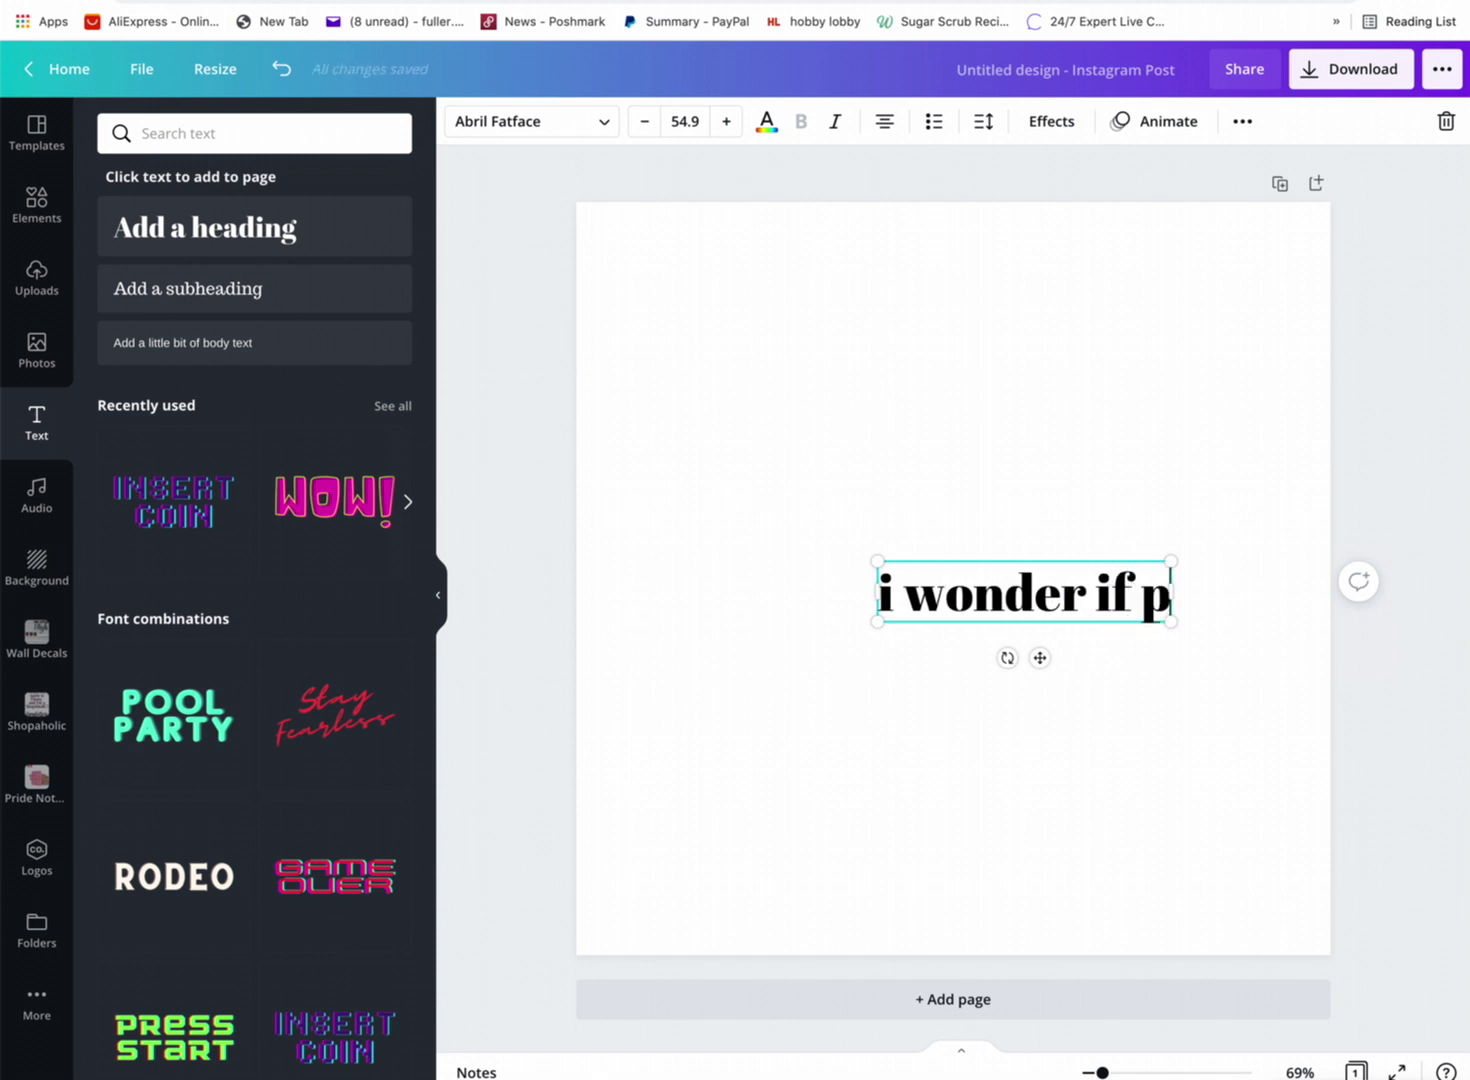
{"action": "type", "text": "izza think"}
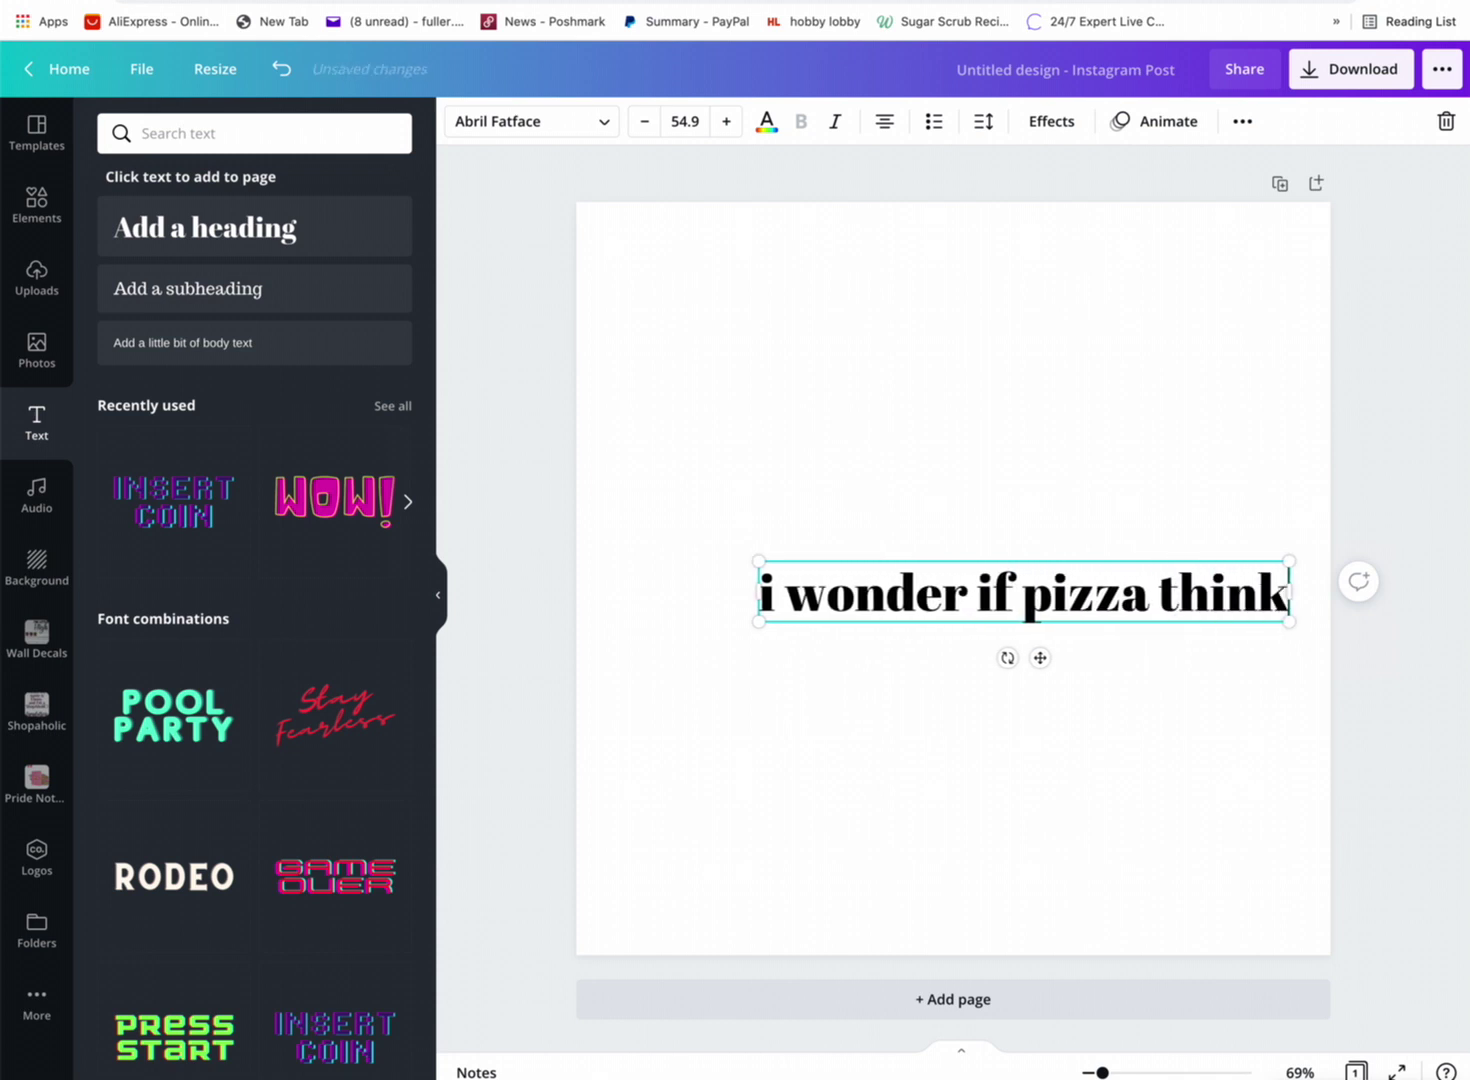
{"action": "type", "text": "s about me"}
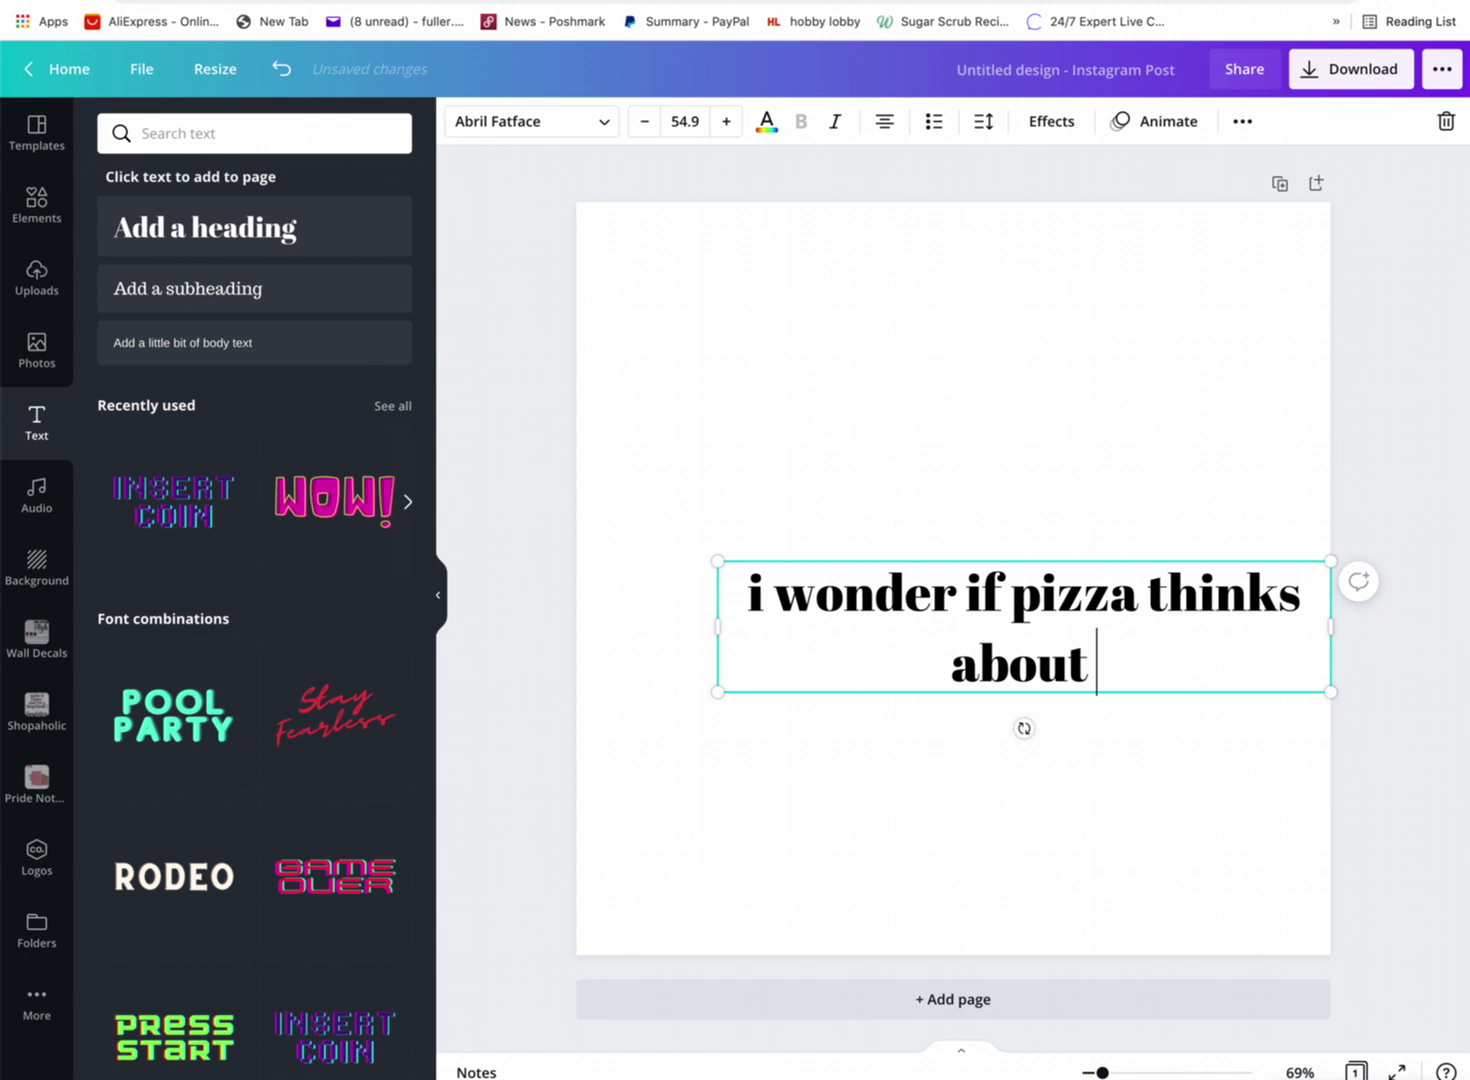
{"action": "key", "text": "BackSpace"}
{"action": "type", "text": "e too"}
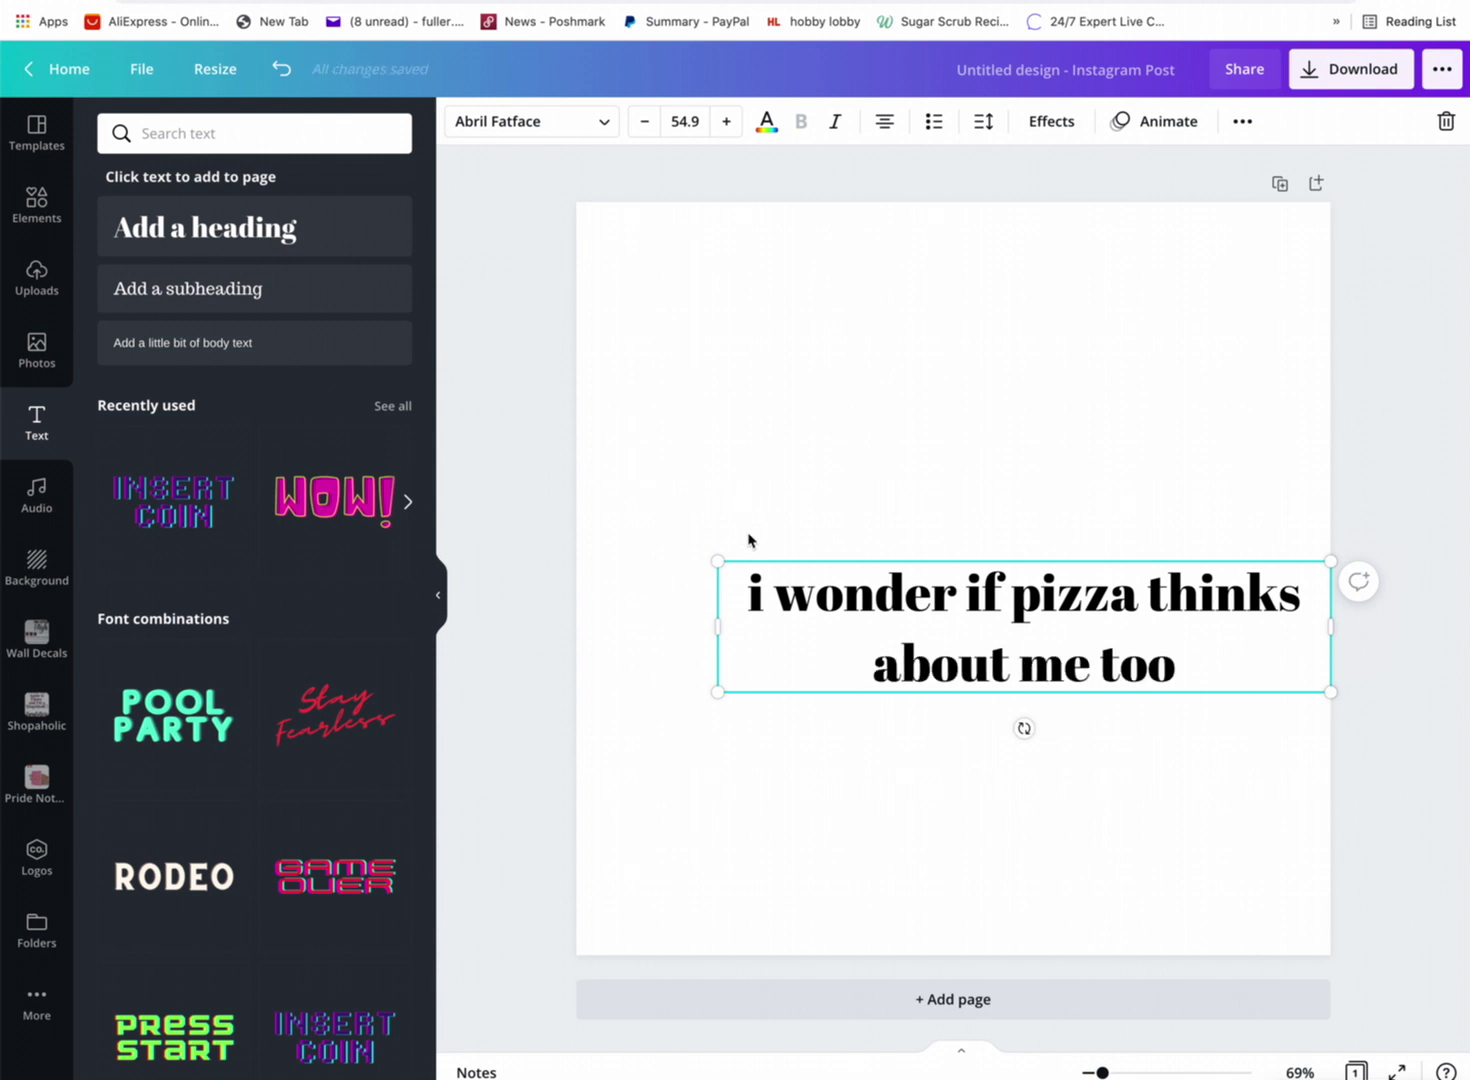
Move the heading to the top on one line, and start a new browser tab.
{"action": "left_click_drag", "start_coordinate": [751, 557], "coordinate": [609, 253]}
{"action": "left_click_drag", "start_coordinate": [1191, 334], "coordinate": [1329, 289]}
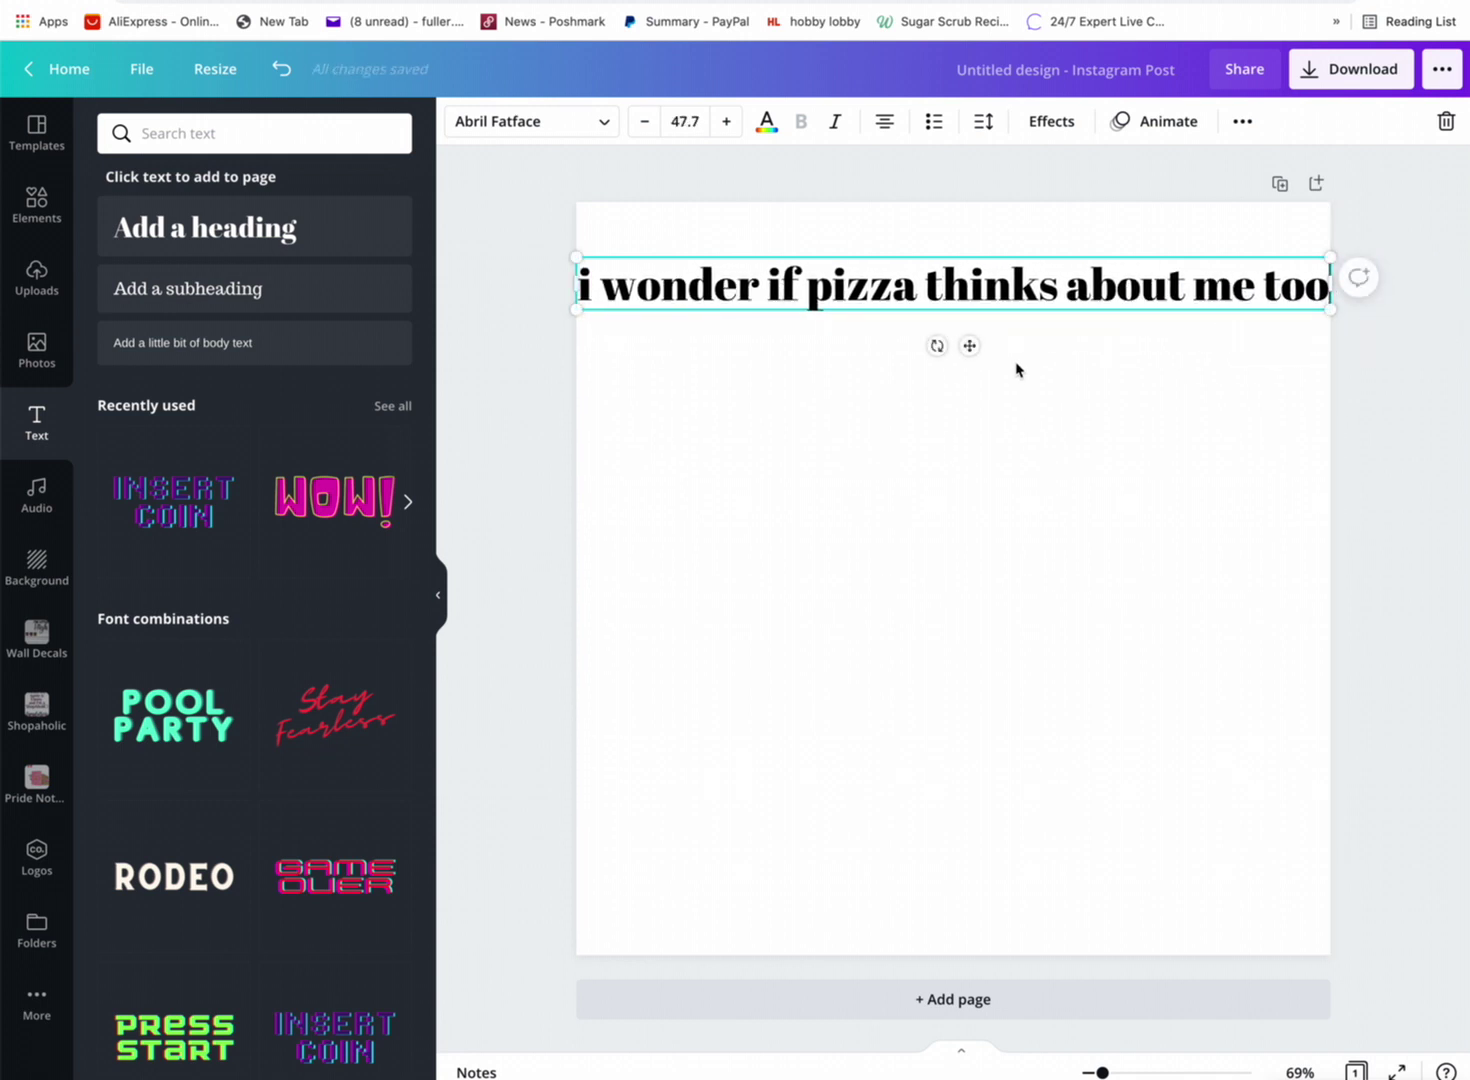
{"action": "key", "text": "super+t"}
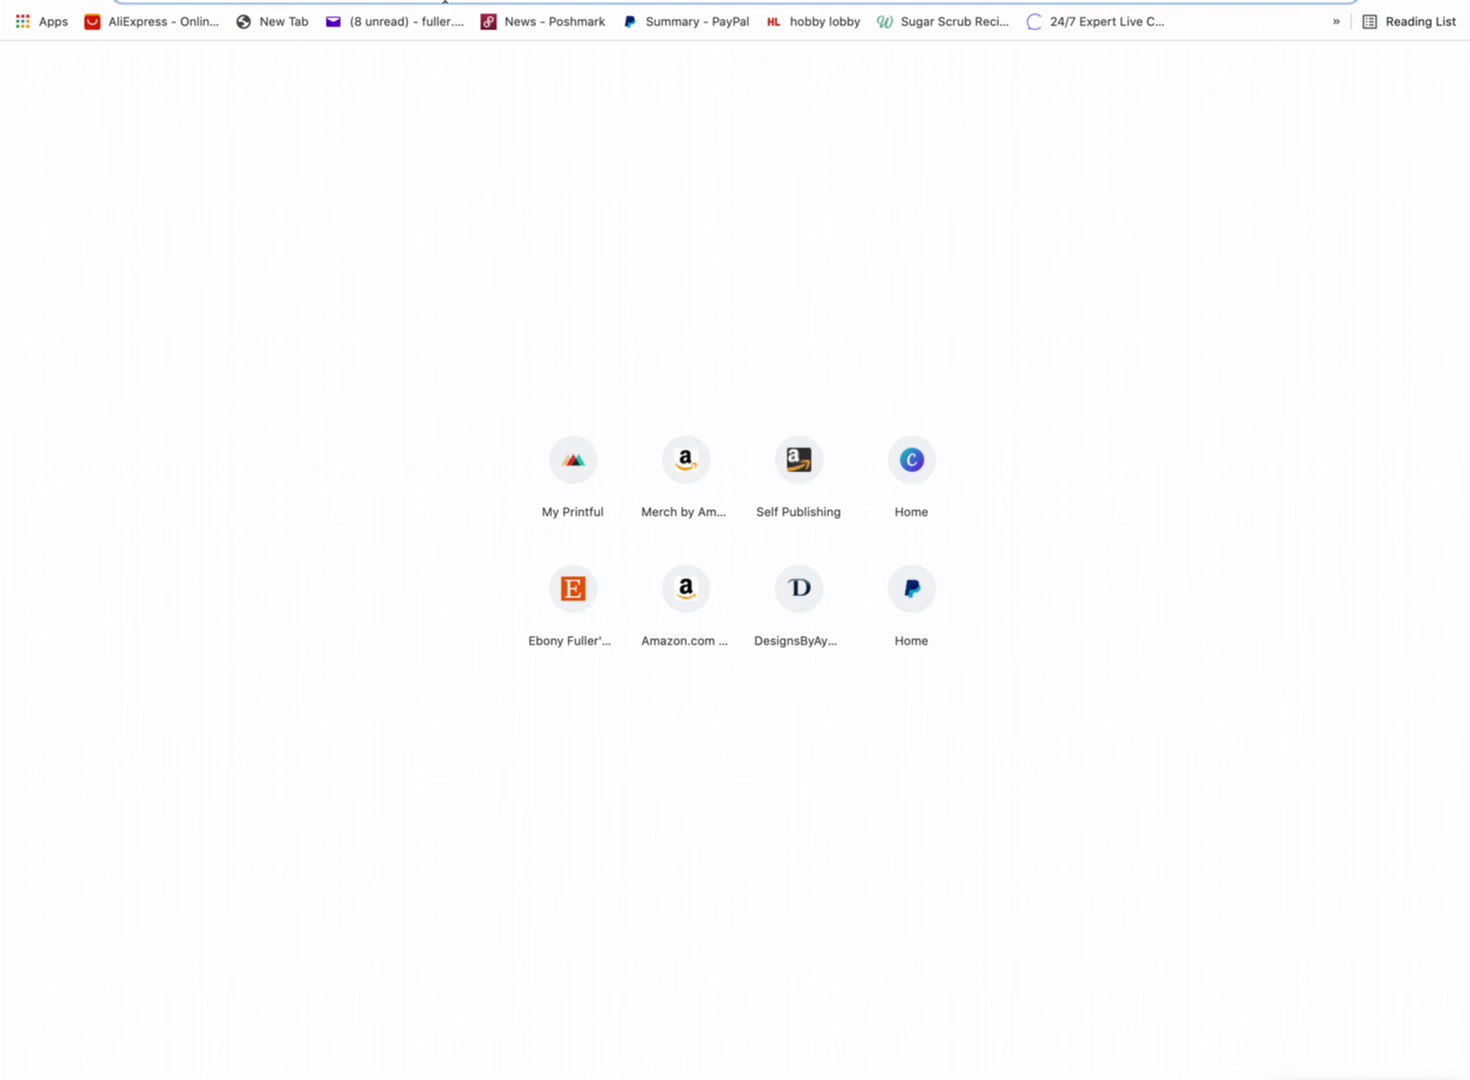
Search for 'top 10 favorite food in usa' and scroll down to the food list.
{"action": "type", "text": "top"}
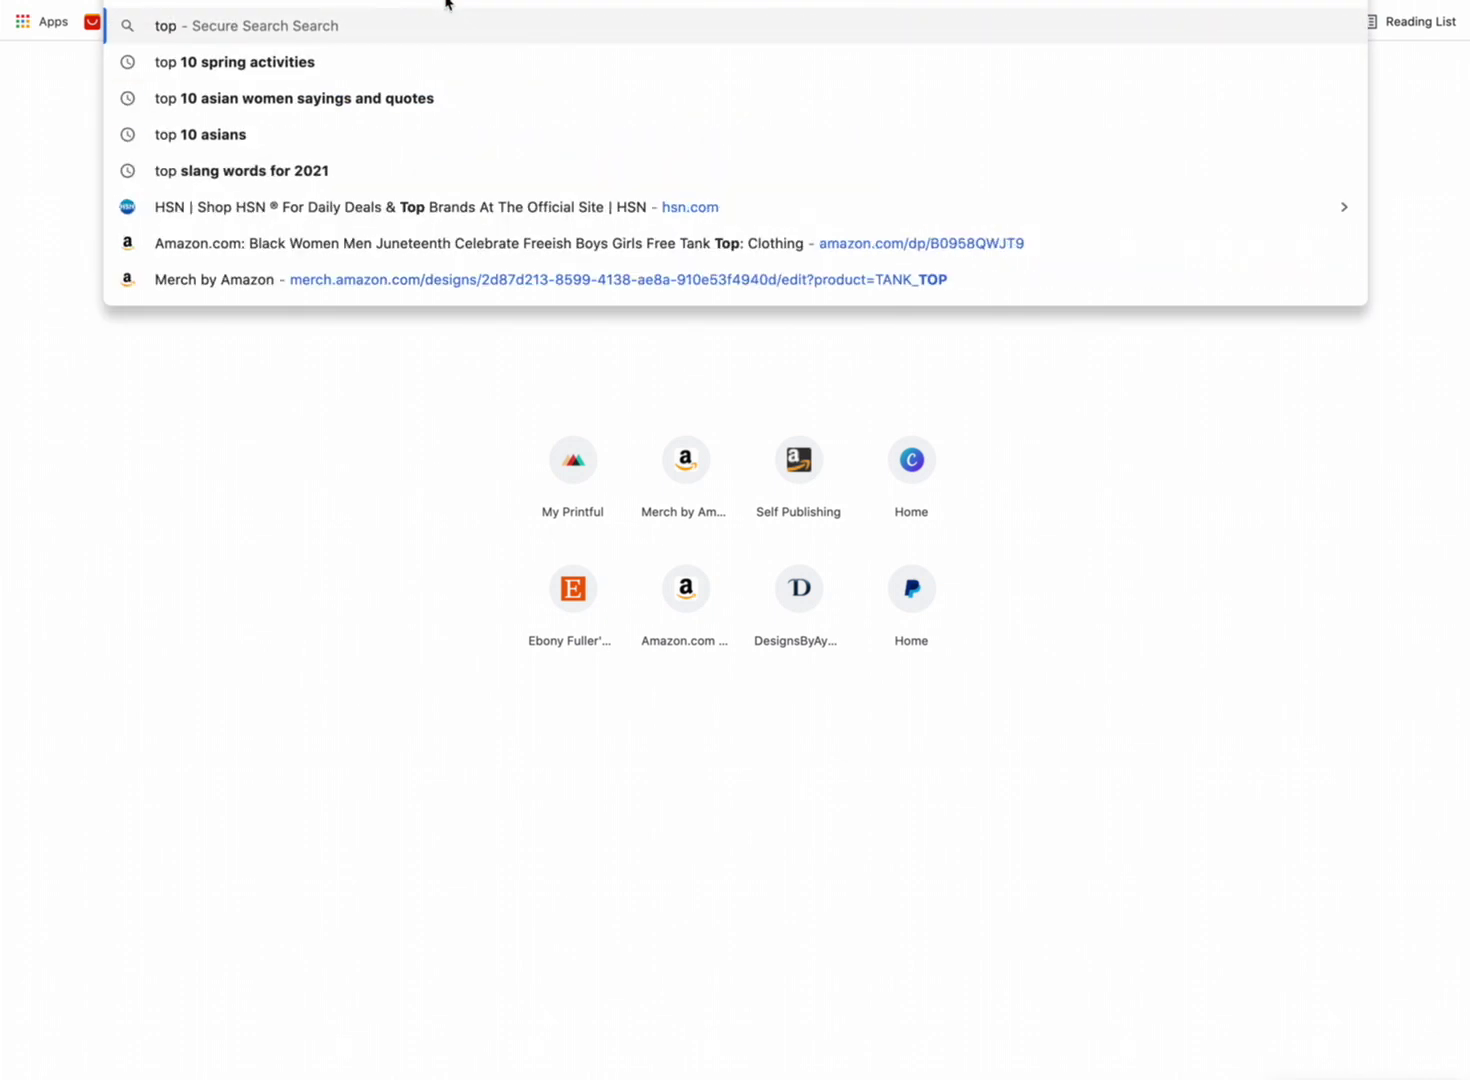
{"action": "type", "text": " 10 f"}
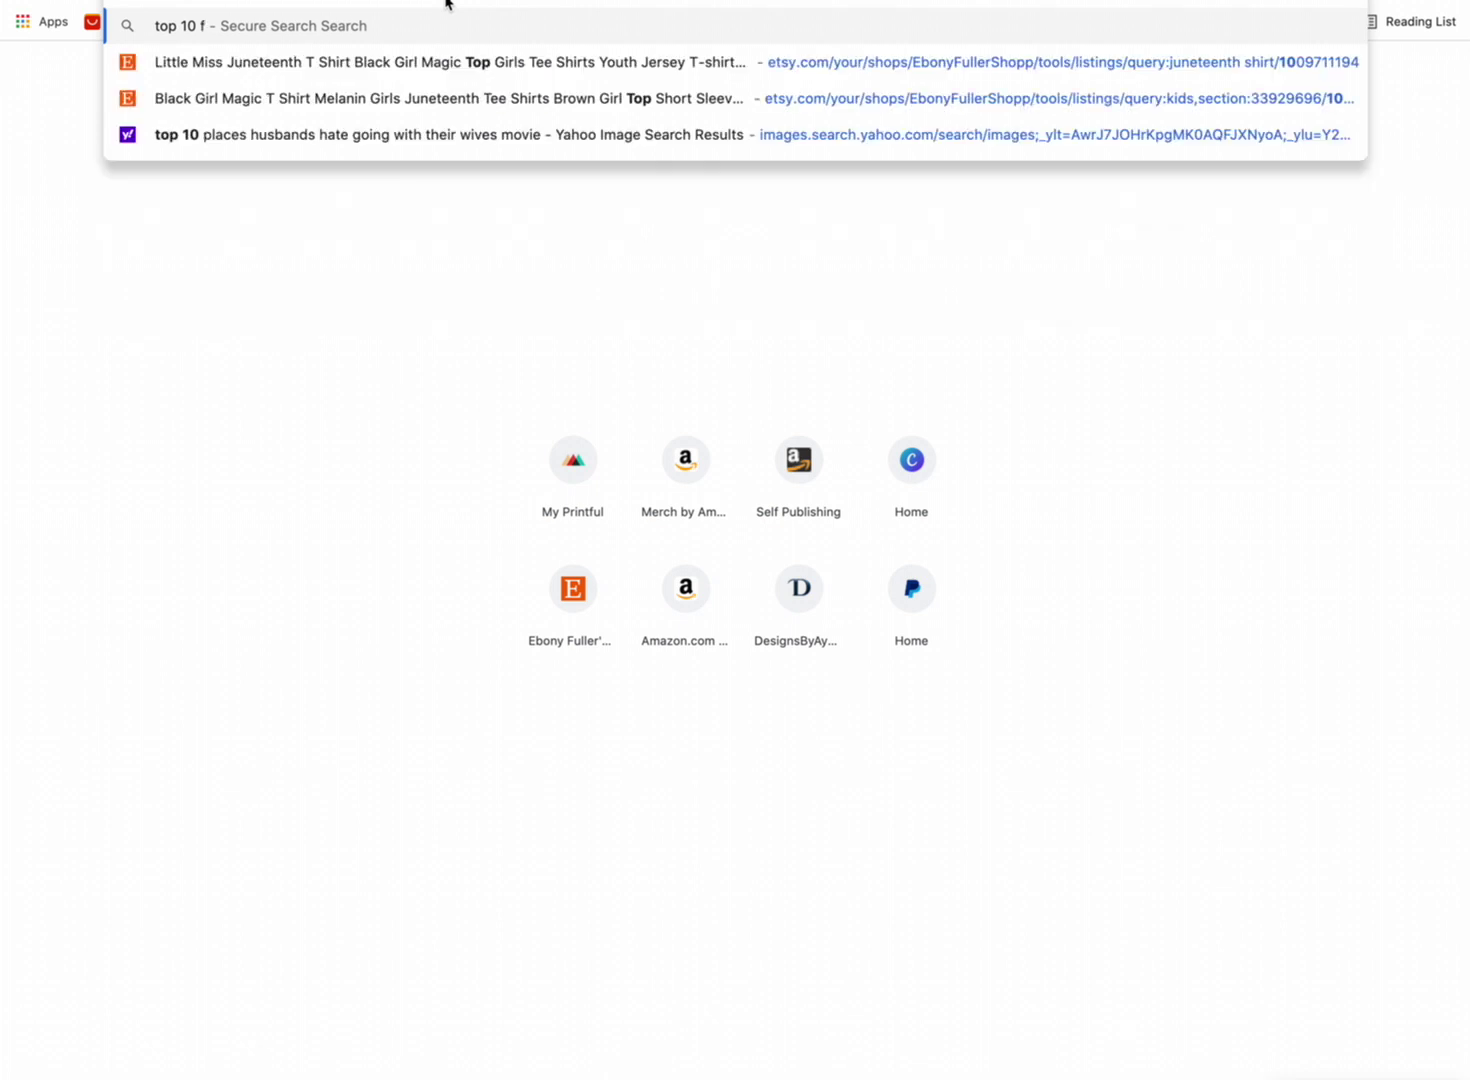
{"action": "type", "text": "avorite f"}
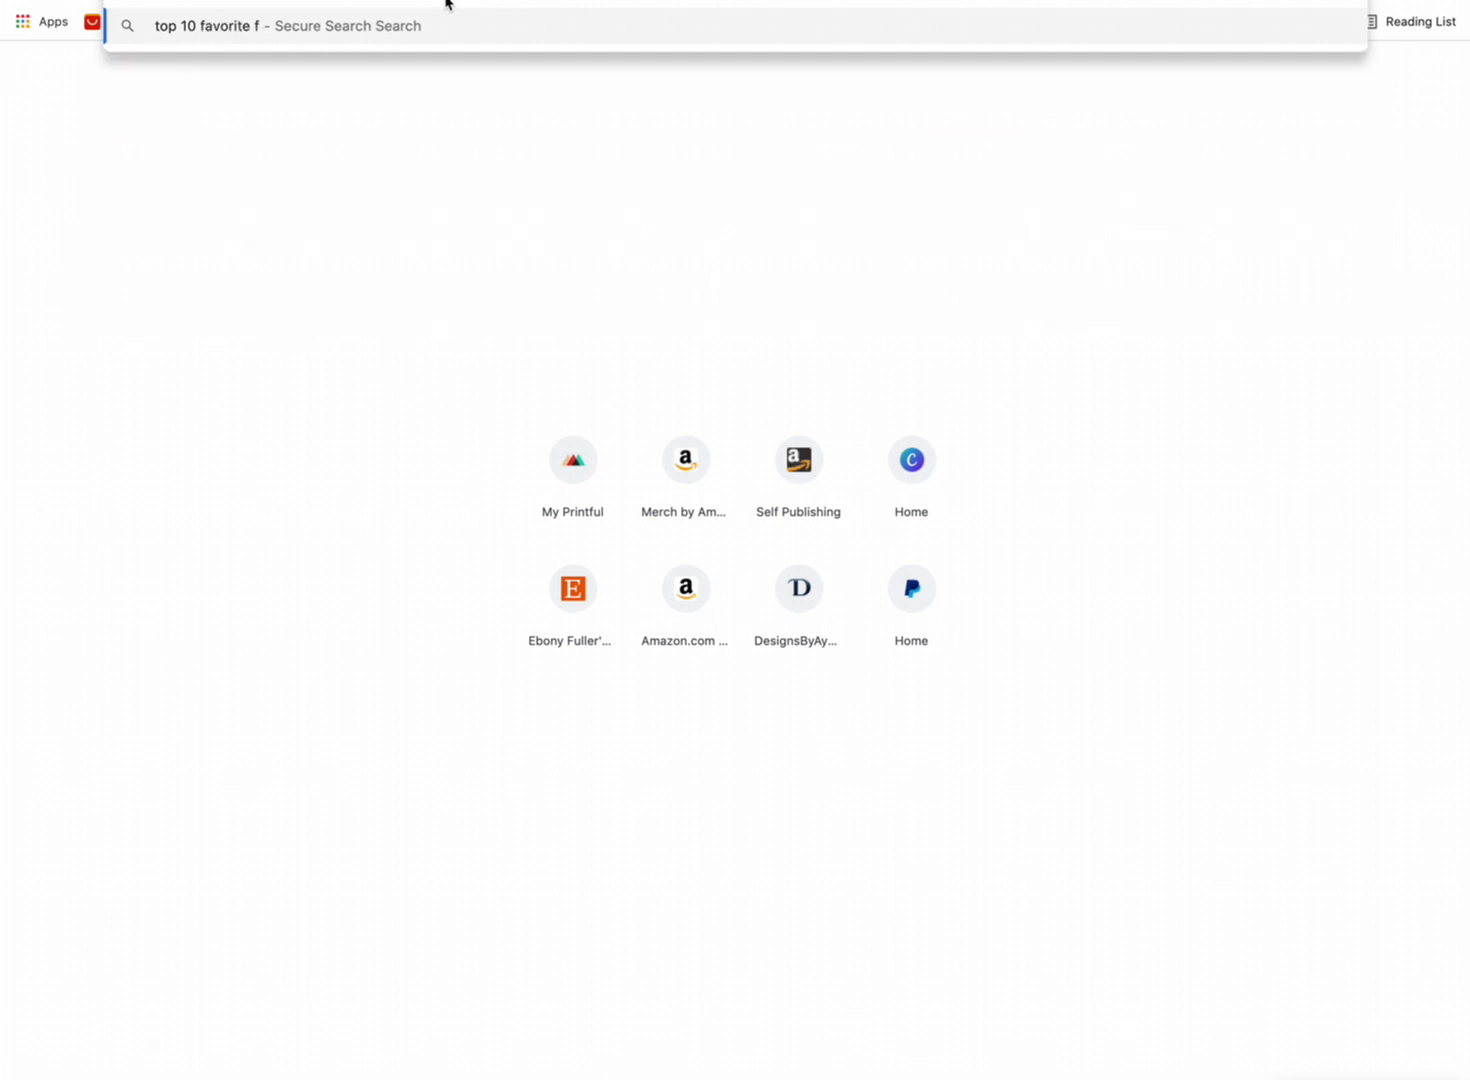
{"action": "type", "text": "ood"}
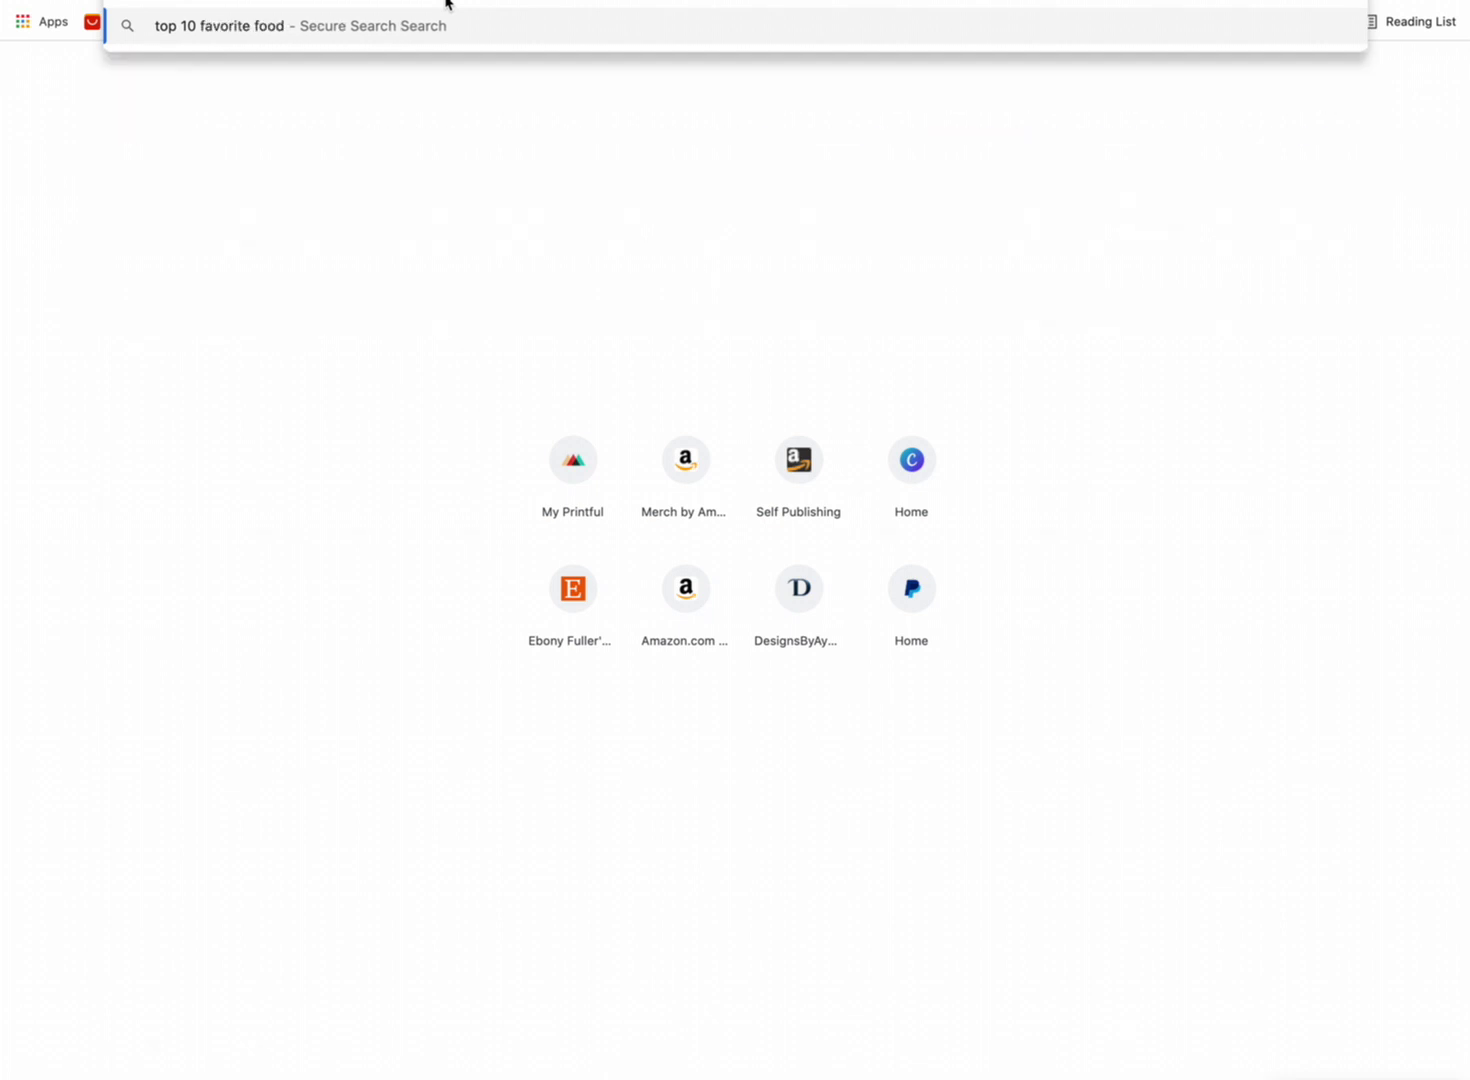
{"action": "type", "text": " in usa"}
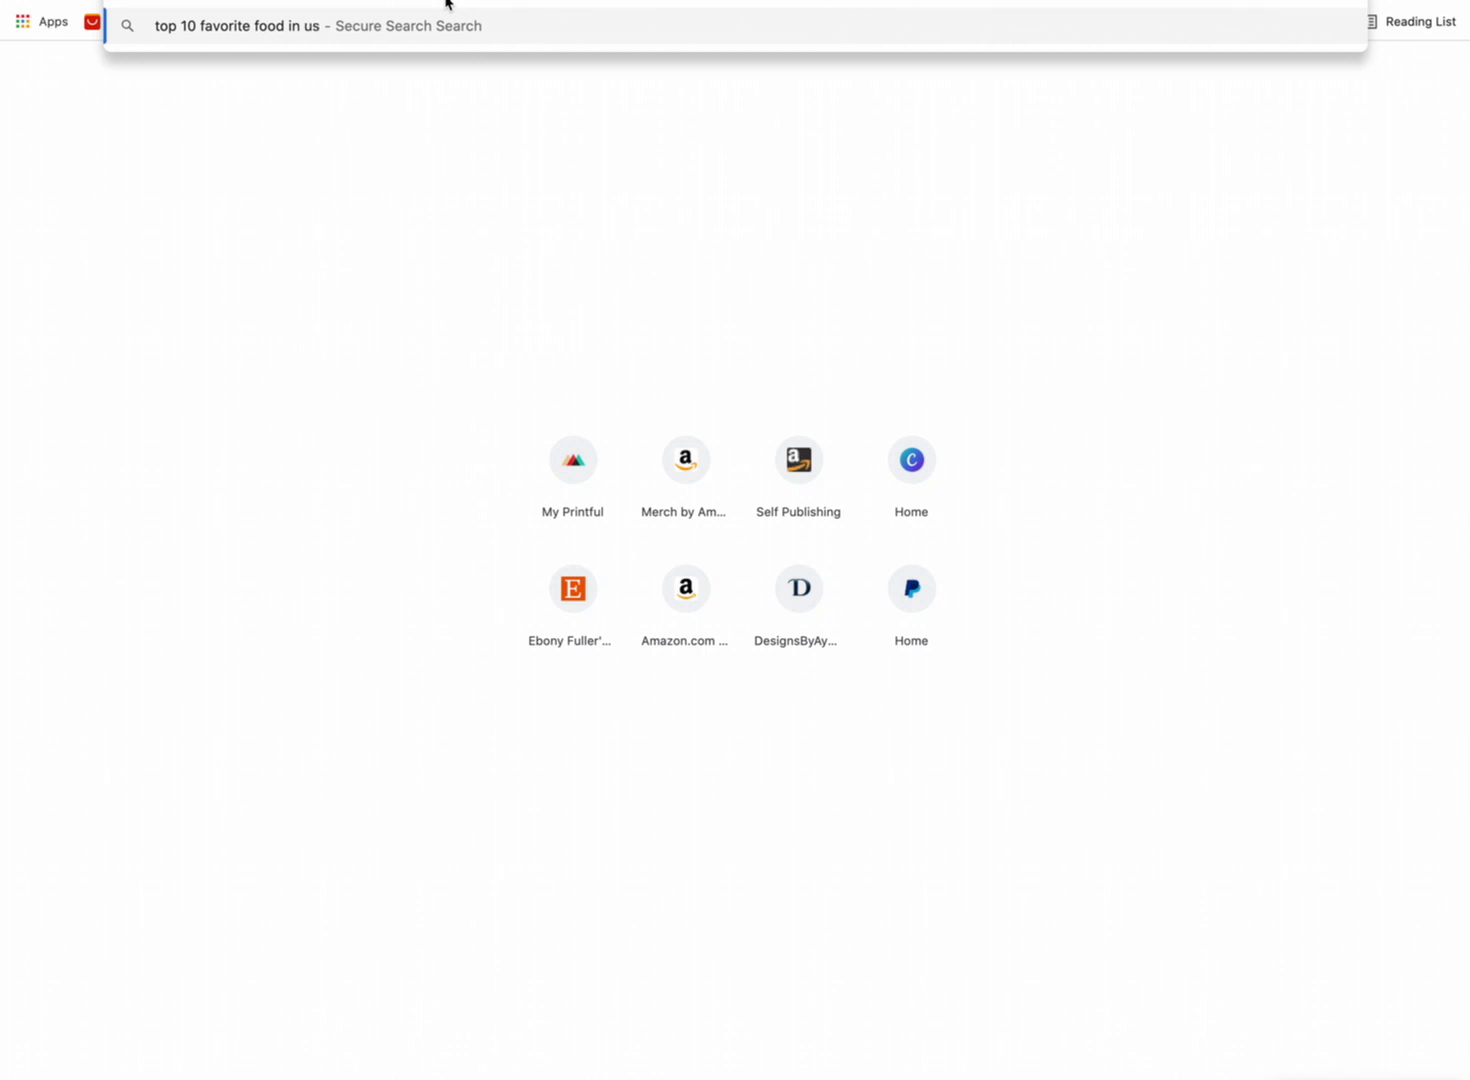
{"action": "key", "text": "Return"}
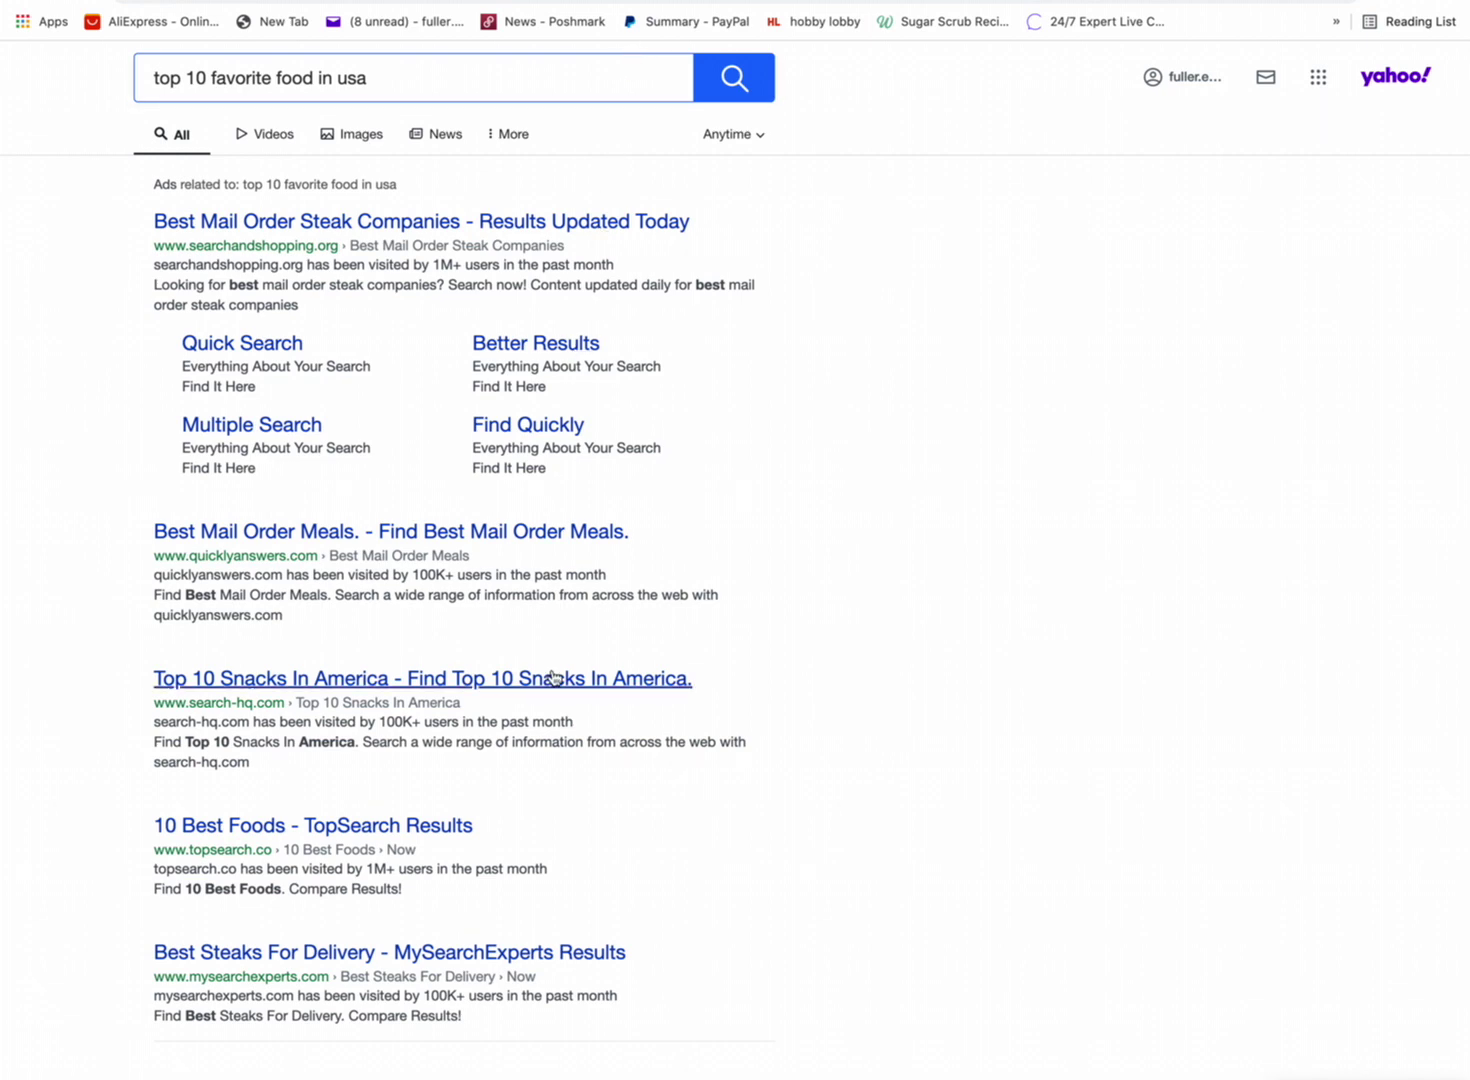
{"action": "scroll", "coordinate": [553, 678], "scroll_direction": "down", "scroll_amount": 2}
{"action": "scroll", "coordinate": [553, 678], "scroll_direction": "down", "scroll_amount": 3}
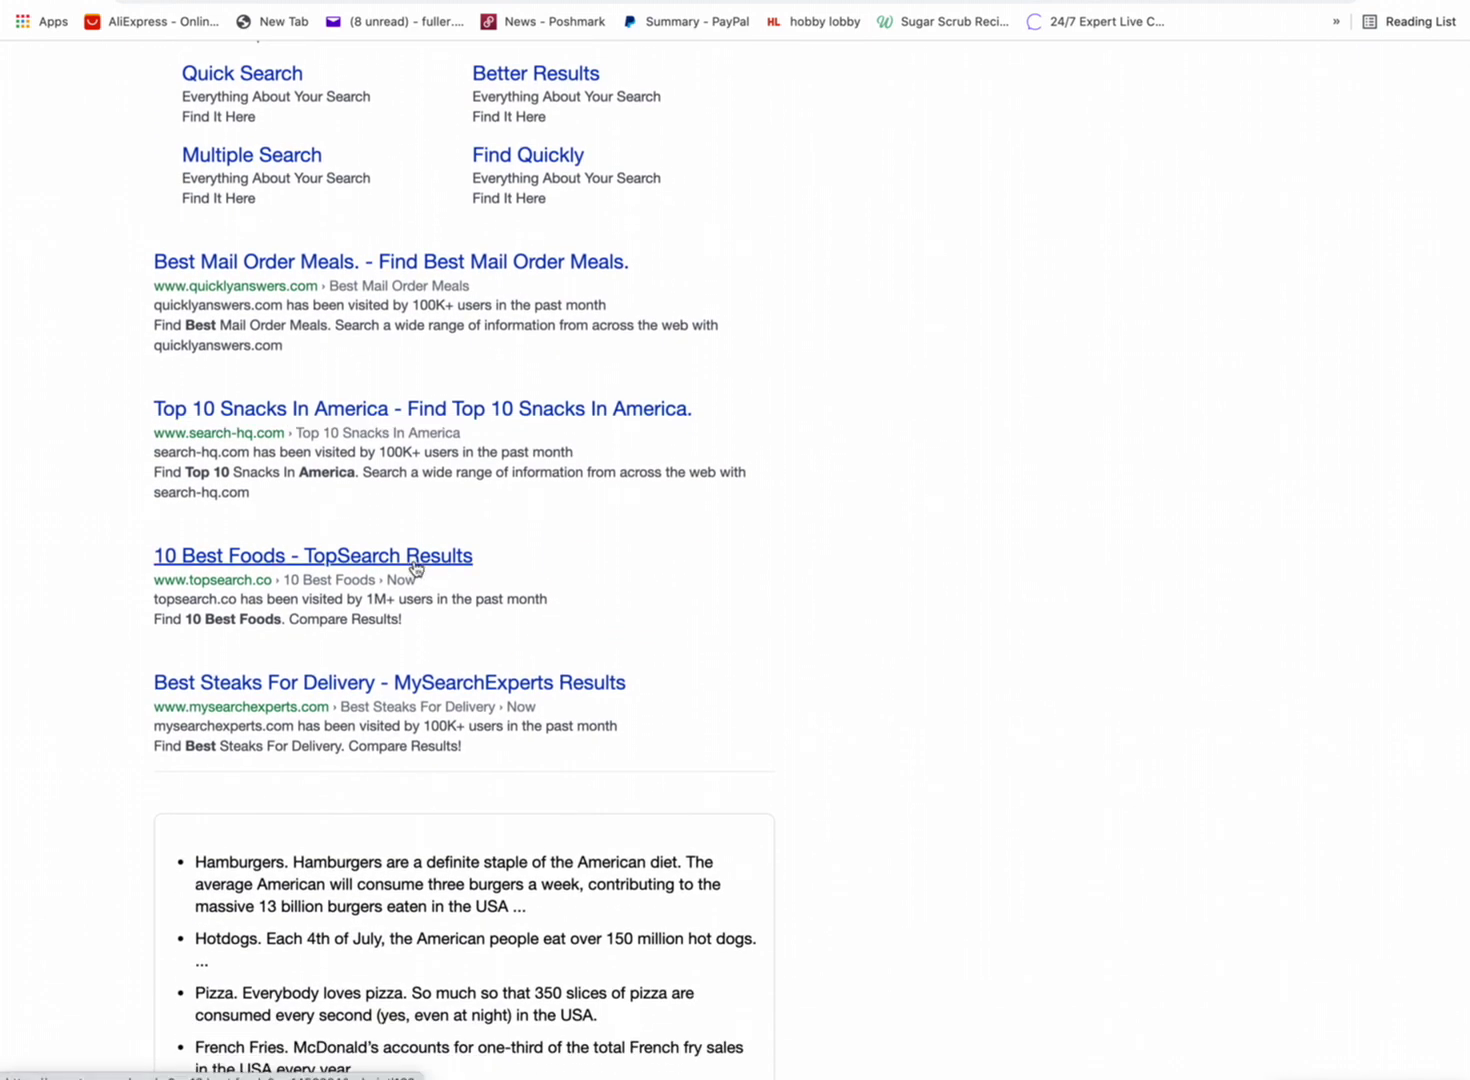
{"action": "scroll", "coordinate": [416, 566], "scroll_direction": "down", "scroll_amount": 2}
{"action": "scroll", "coordinate": [416, 566], "scroll_direction": "down", "scroll_amount": 5}
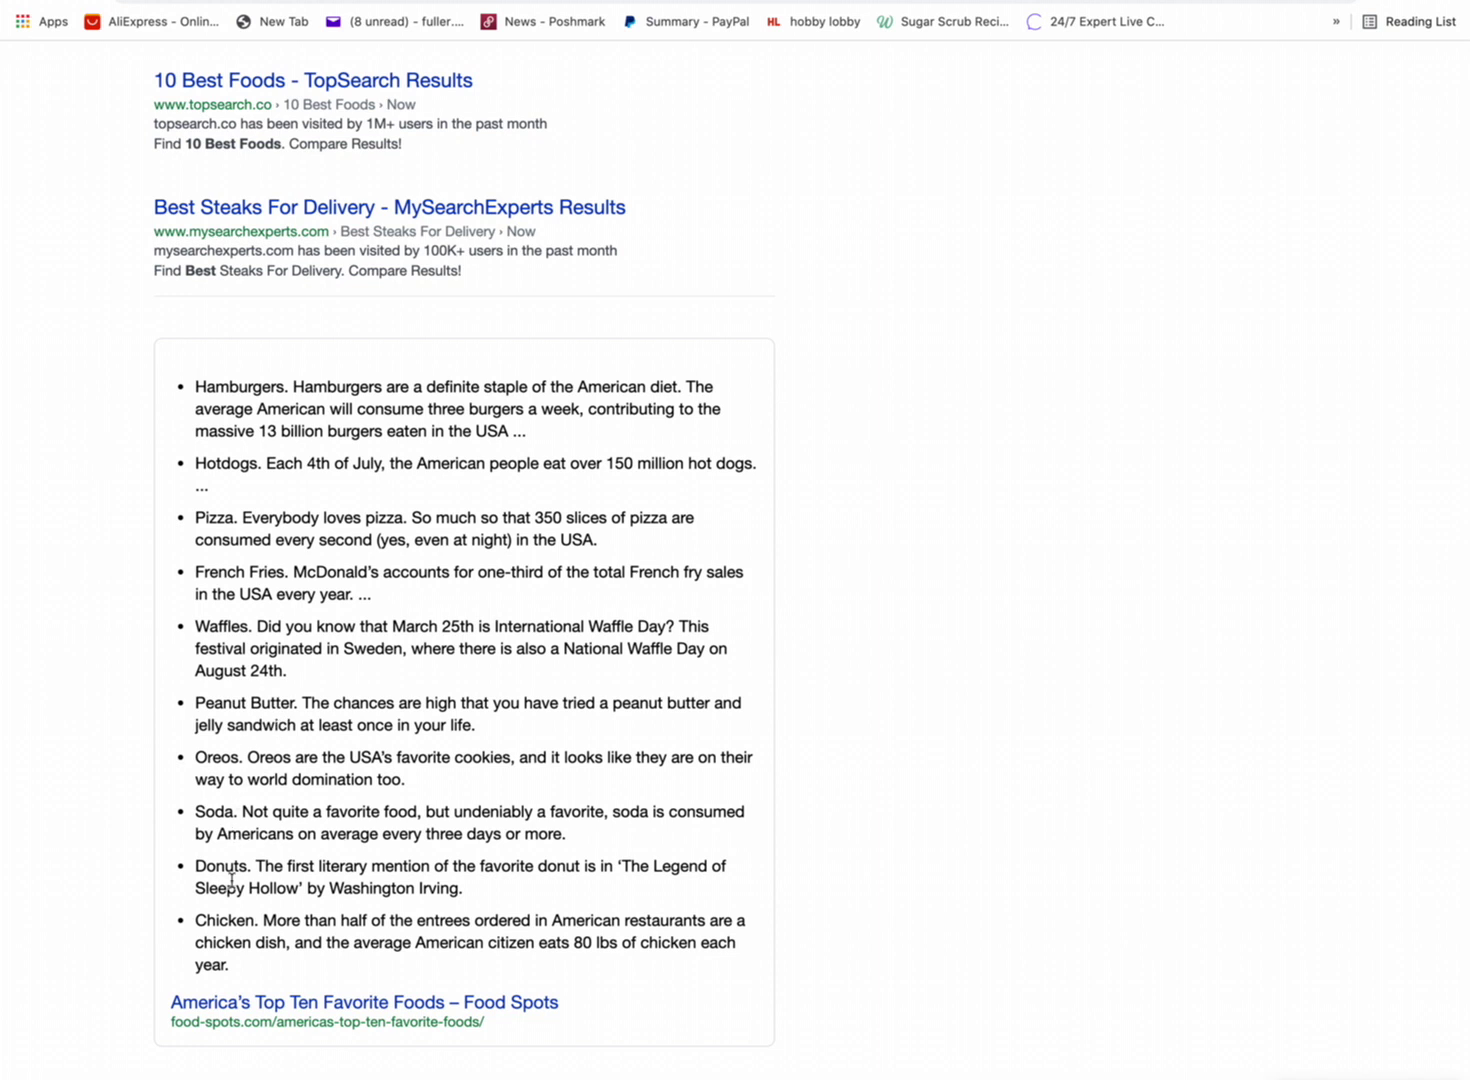
Back in Canva, replace 'pizza' with 'hotdogs' and break the heading onto two lines.
{"action": "type", "text": "canva"}
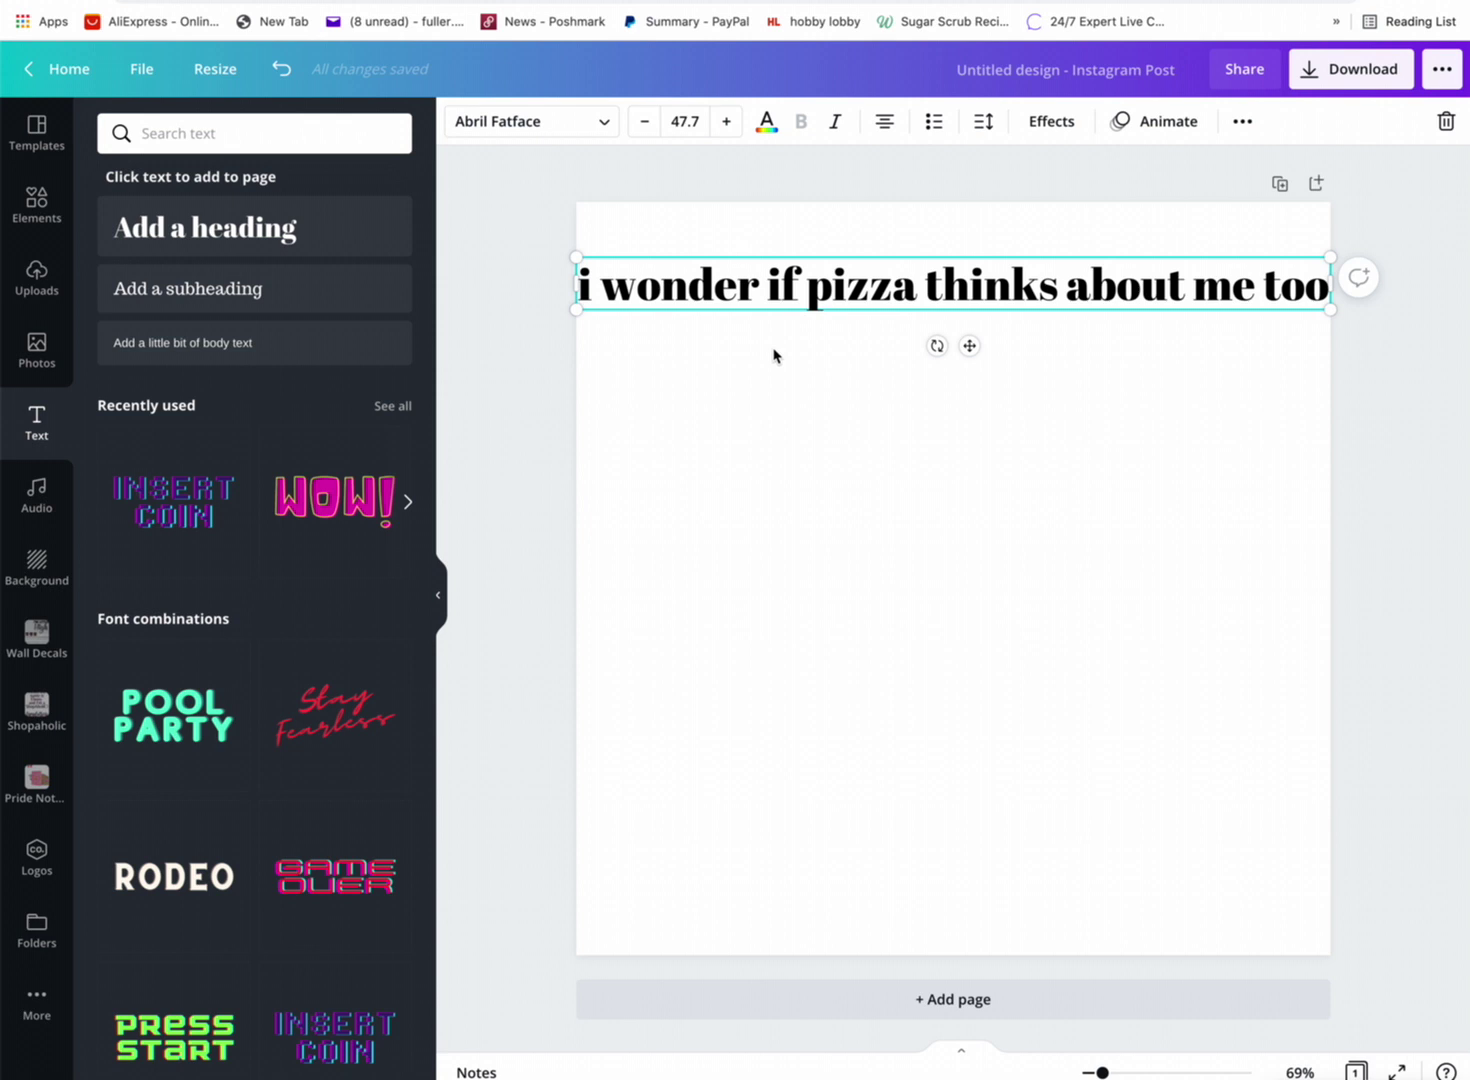
{"action": "left_click", "coordinate": [846, 285]}
{"action": "left_click_drag", "start_coordinate": [916, 285], "coordinate": [810, 288]}
{"action": "type", "text": "wa"}
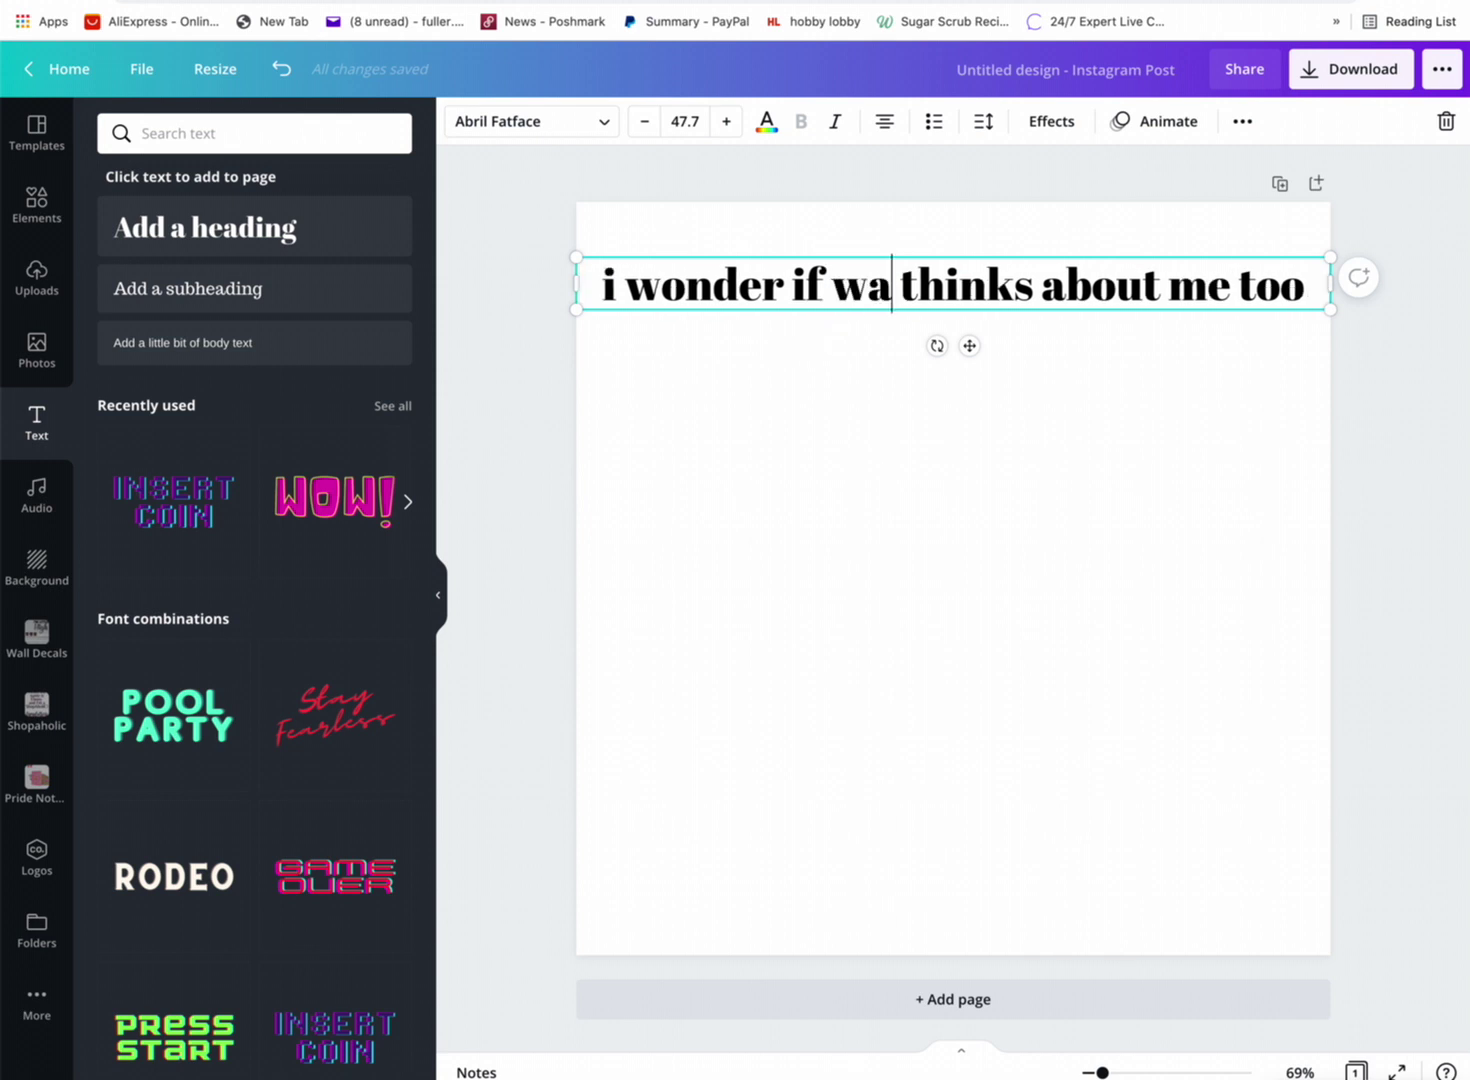
{"action": "type", "text": "d"}
{"action": "key", "text": "BackSpace"}
{"action": "key", "text": "BackSpace"}
{"action": "key", "text": "BackSpace"}
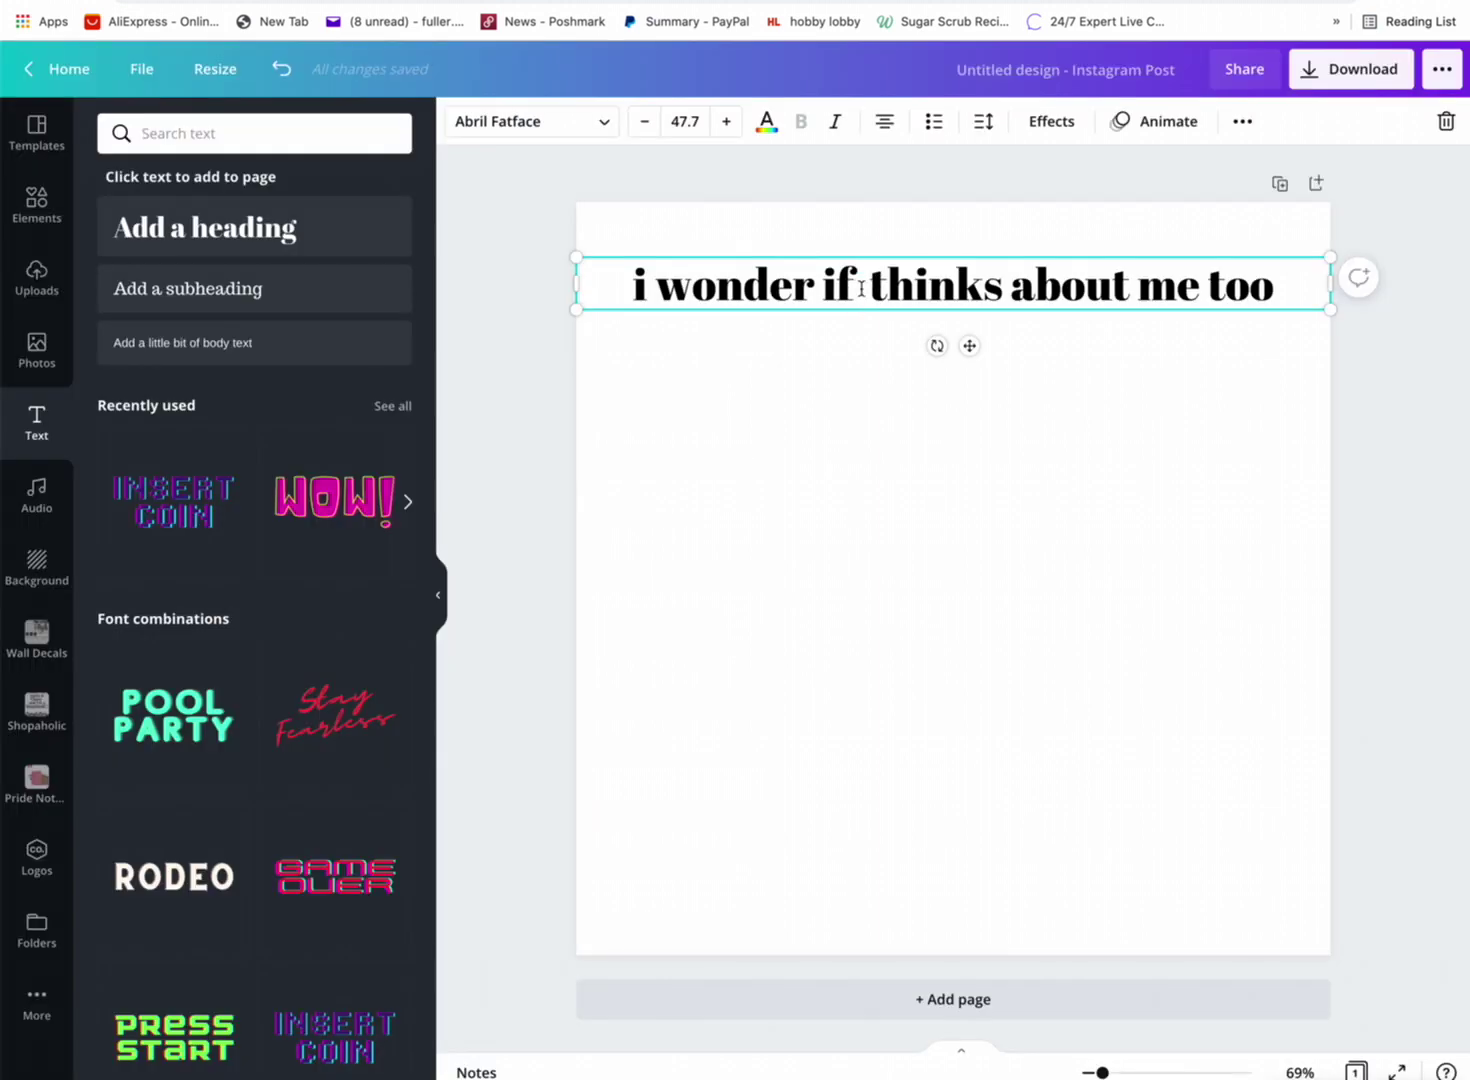
{"action": "type", "text": "hotd"}
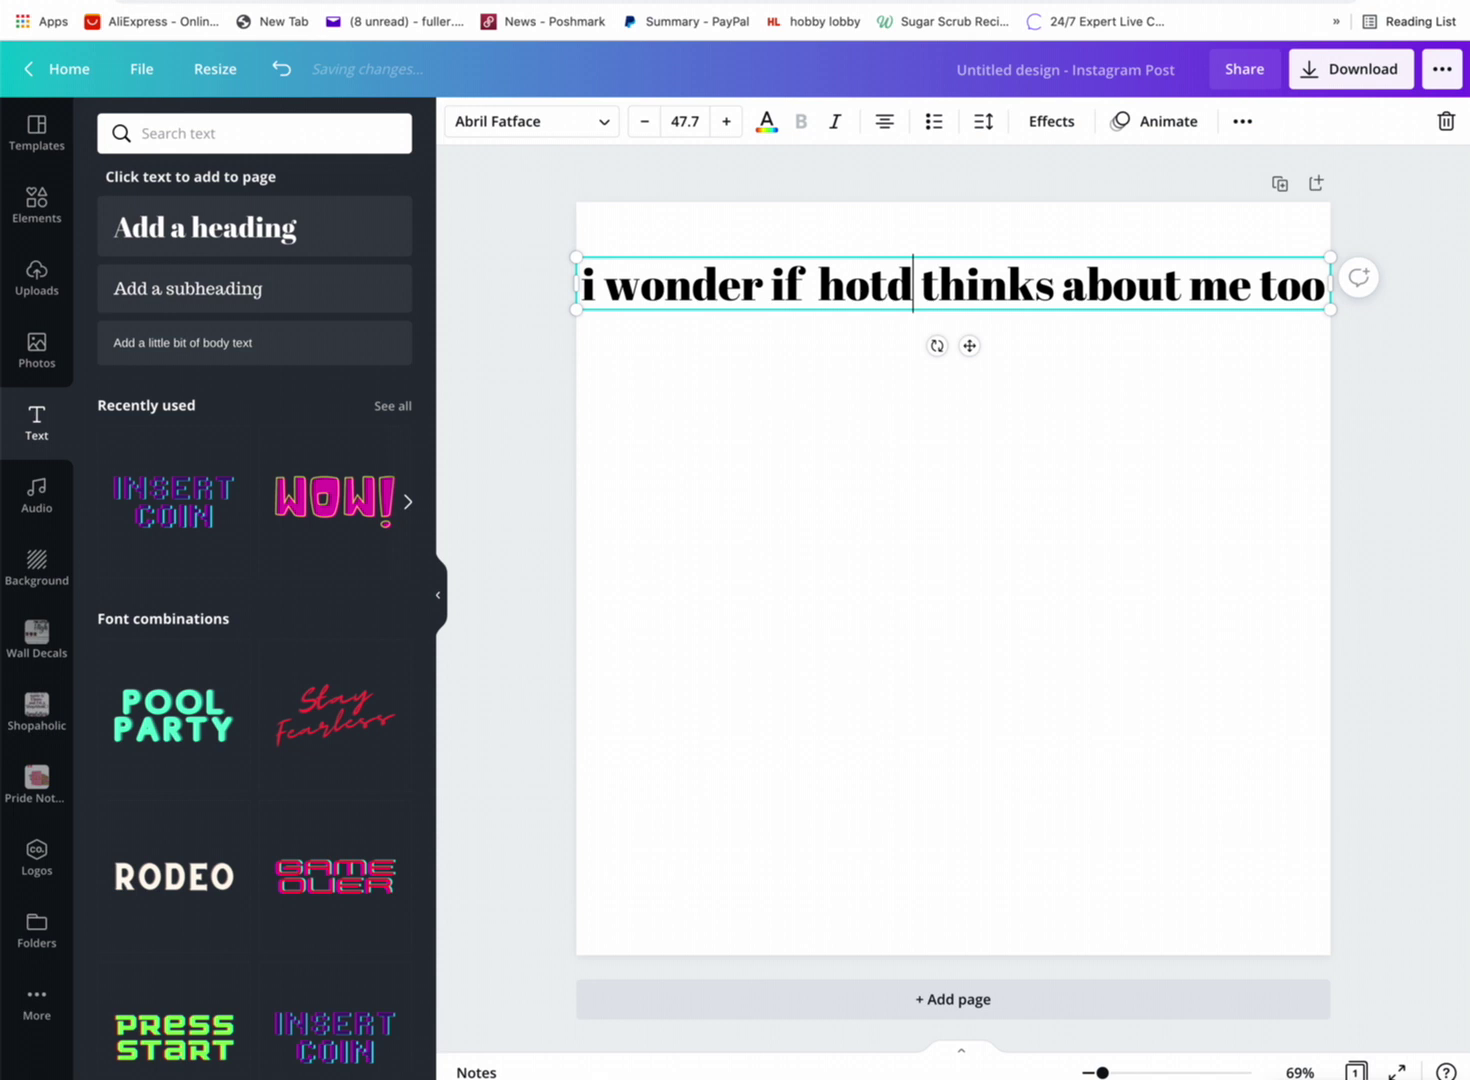
{"action": "type", "text": "ogs"}
{"action": "key", "text": "Return"}
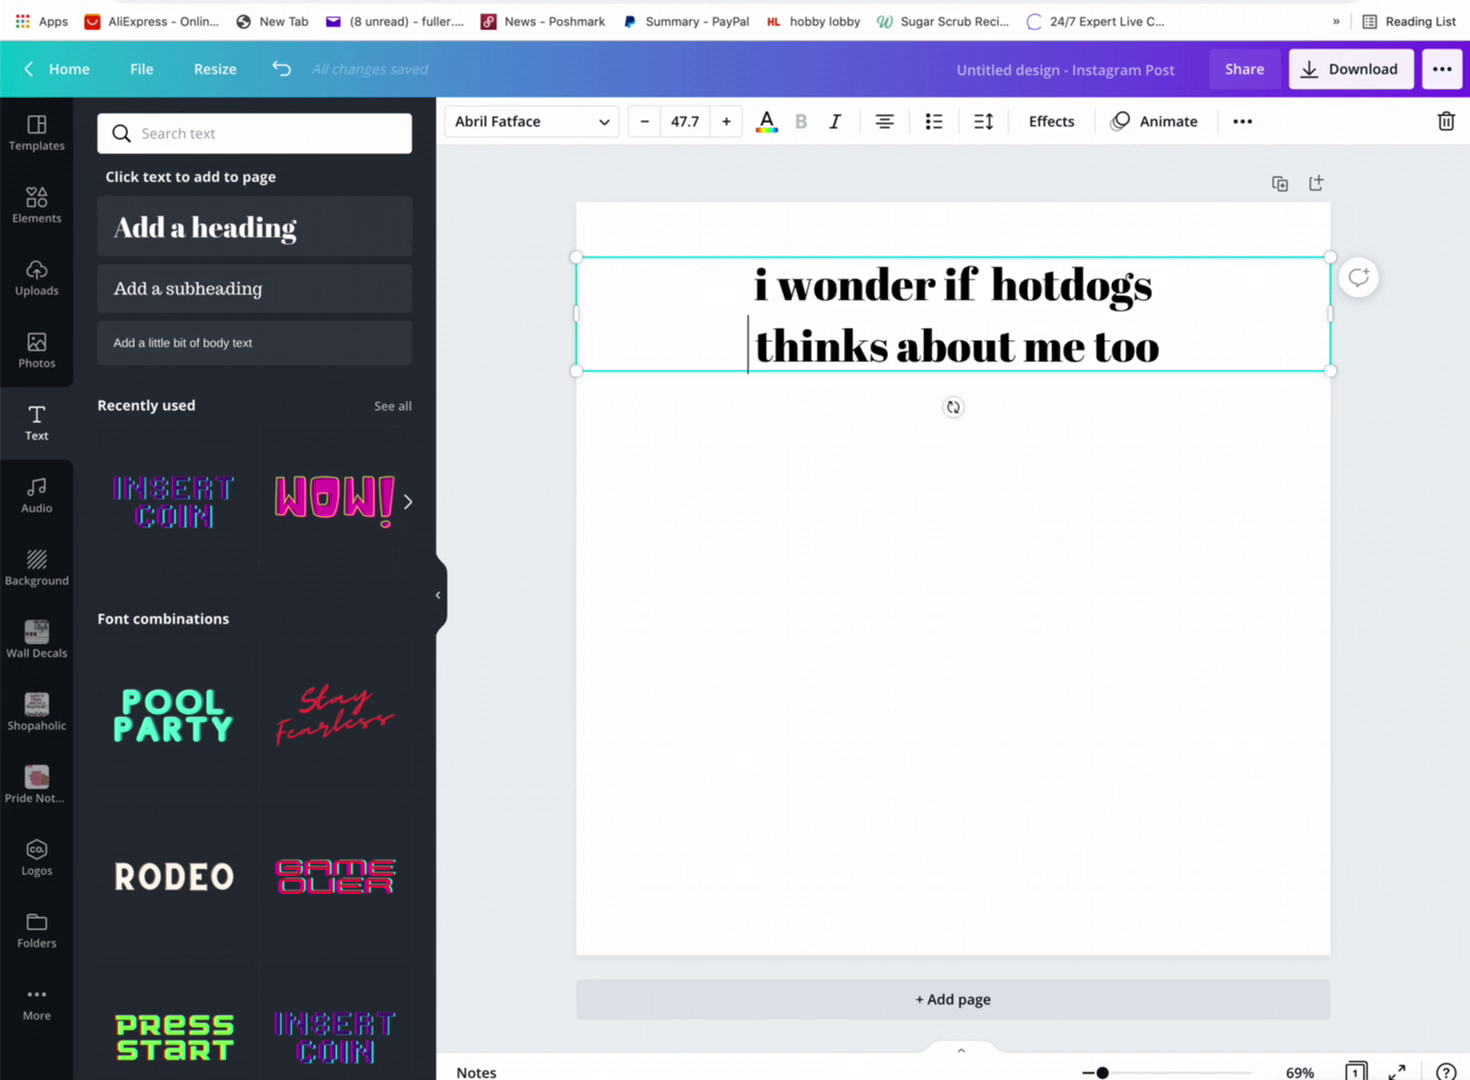
{"action": "left_click", "coordinate": [976, 272]}
Search the Elements library for 'hot dog', filter to Pro items, and browse the results.
{"action": "left_click", "coordinate": [32, 200]}
{"action": "left_click", "coordinate": [217, 133]}
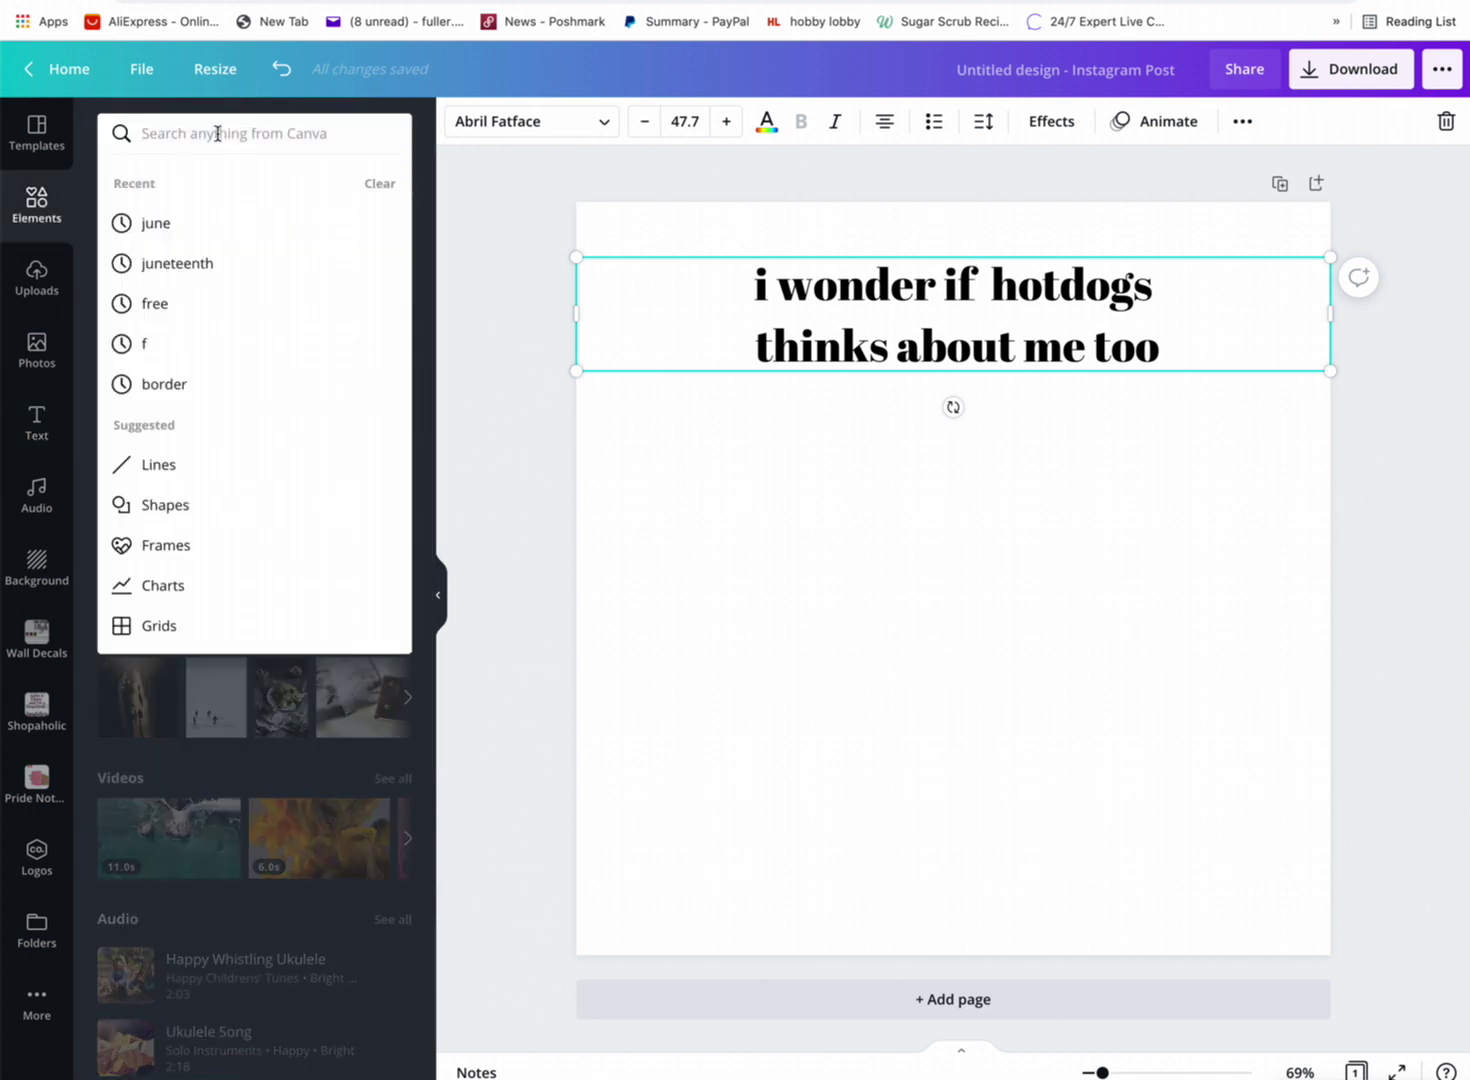
{"action": "type", "text": "hot dog"}
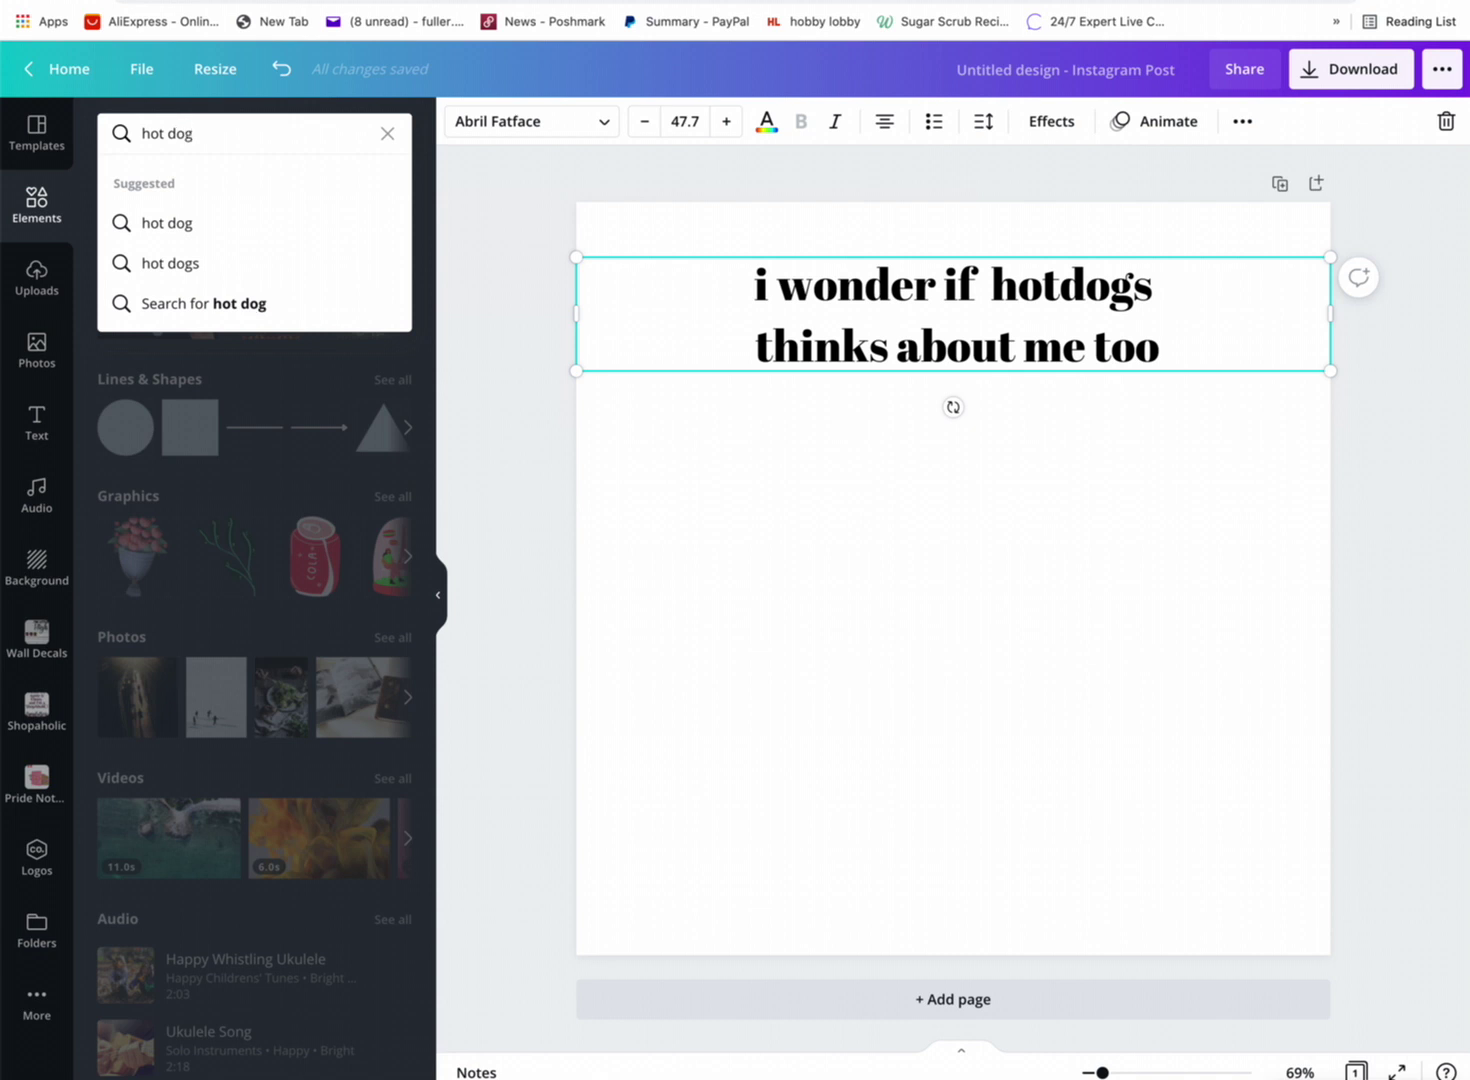
{"action": "key", "text": "Return"}
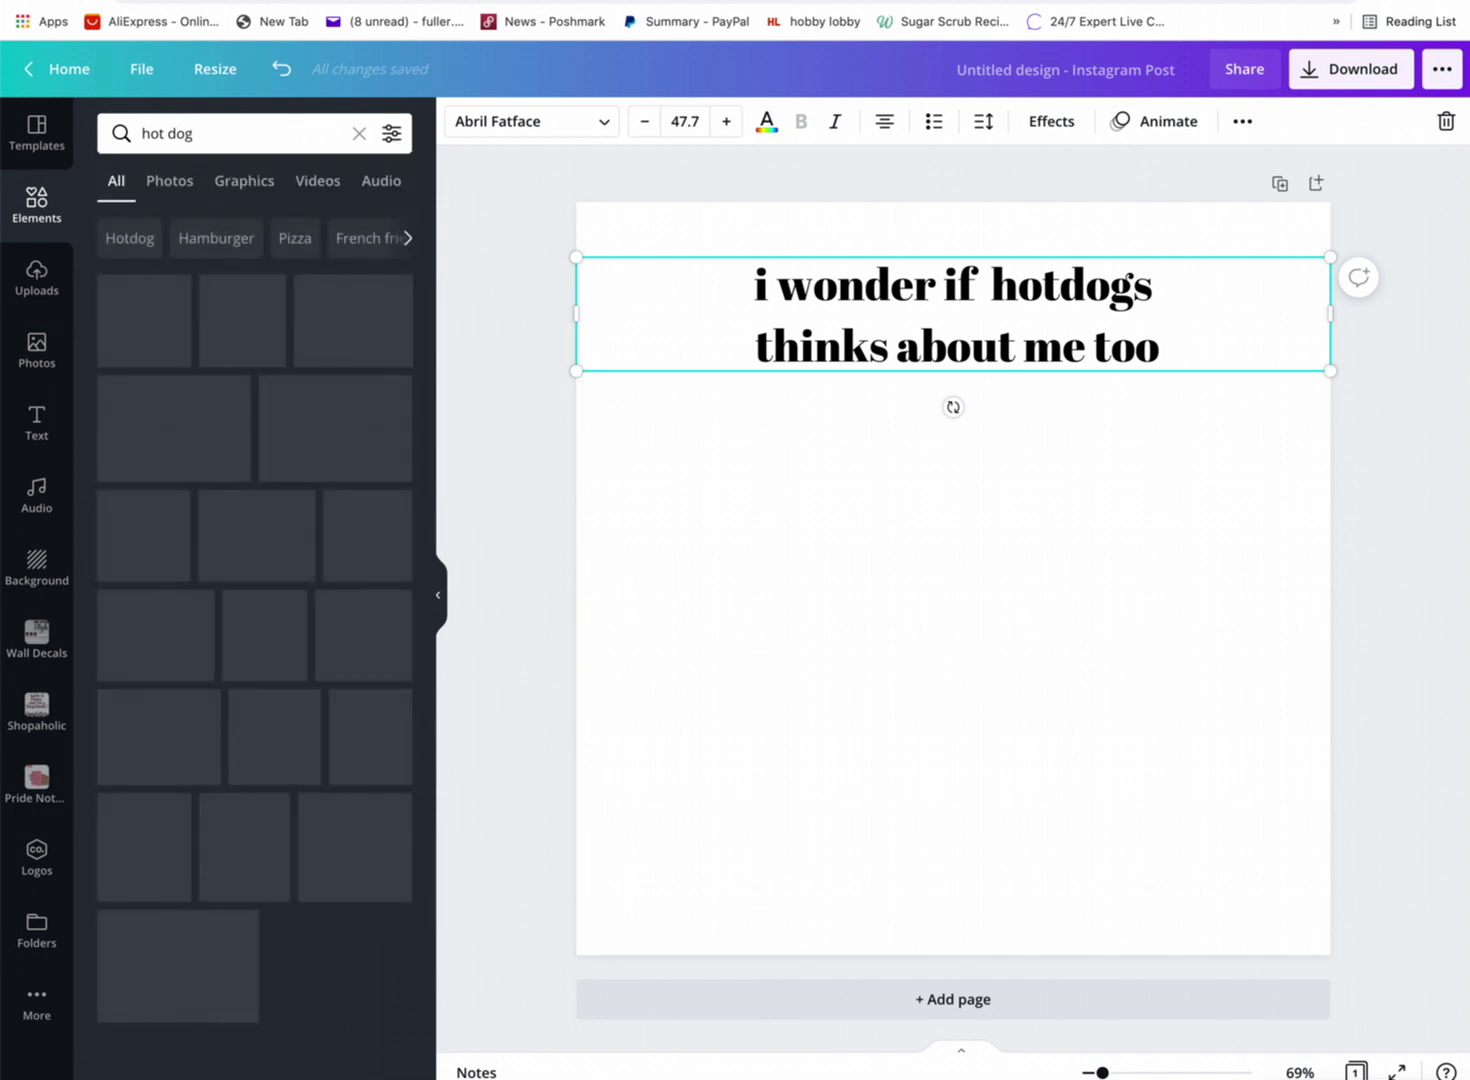
{"action": "left_click", "coordinate": [391, 135]}
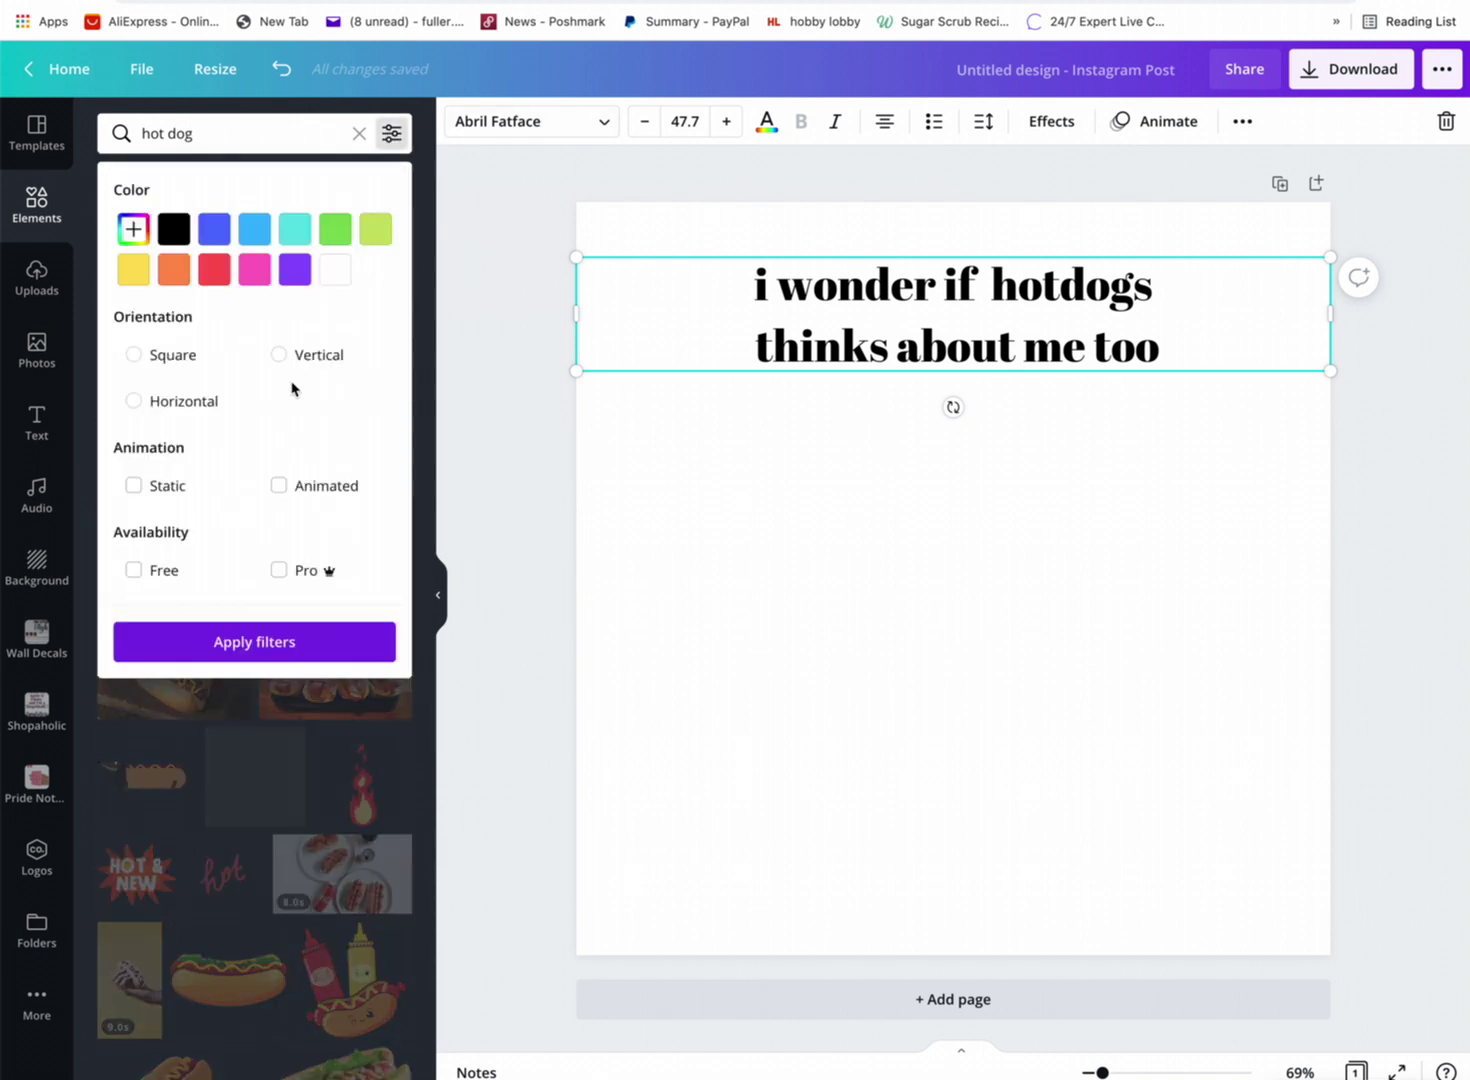
{"action": "left_click", "coordinate": [278, 570]}
{"action": "left_click", "coordinate": [321, 643]}
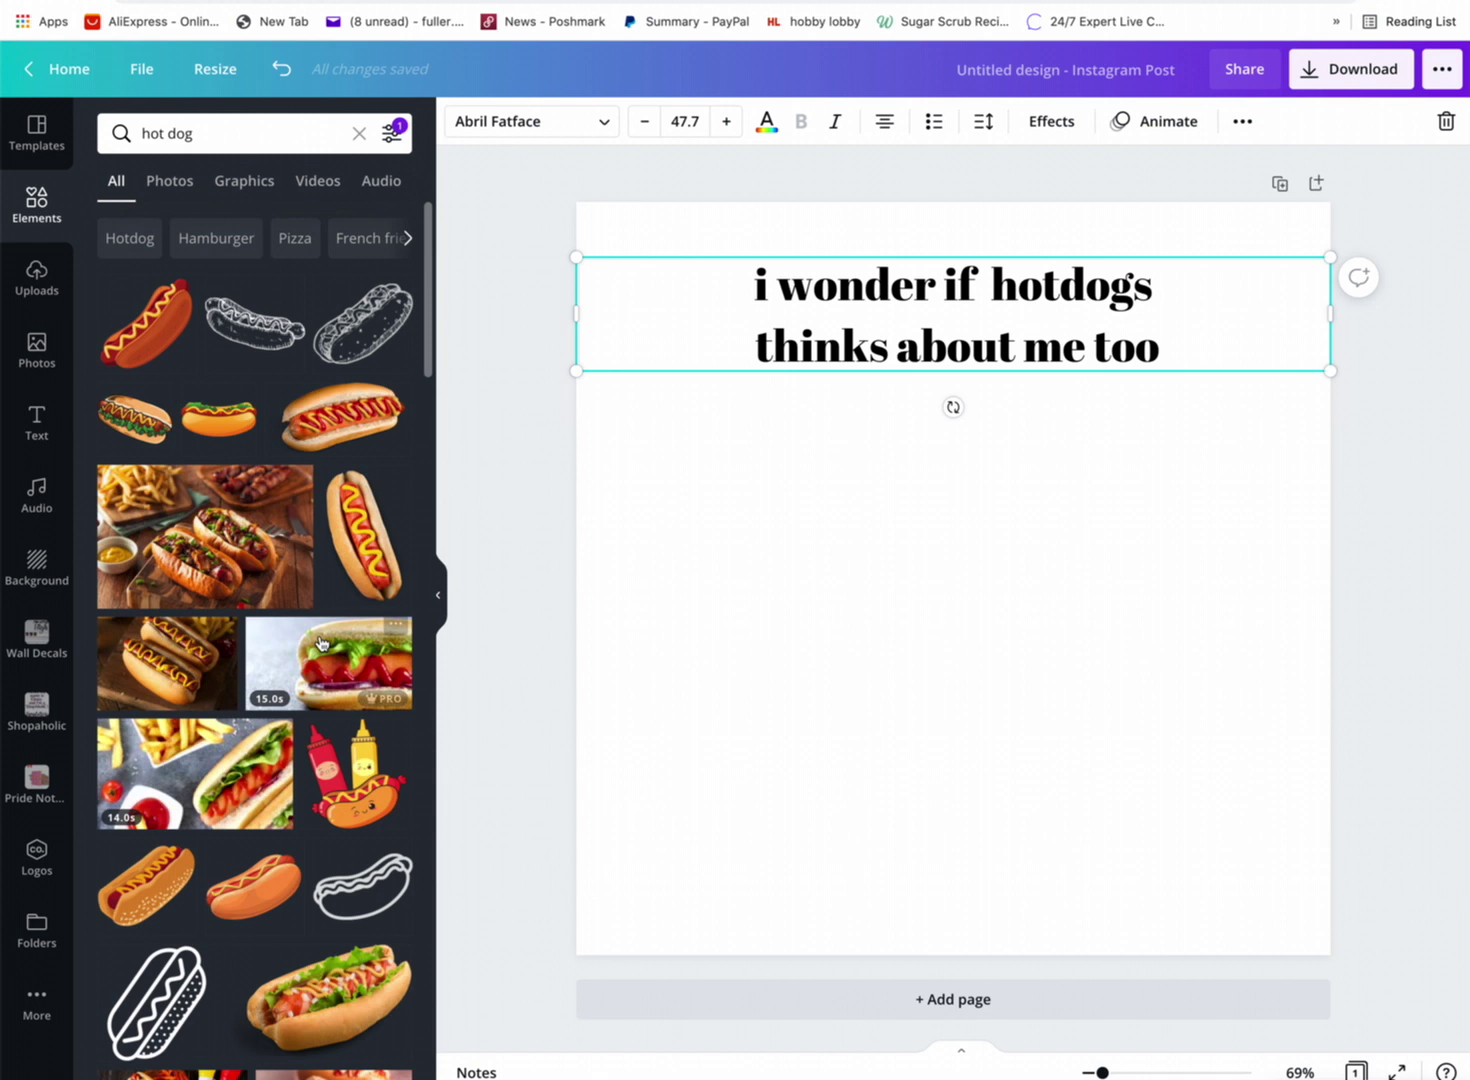
{"action": "scroll", "coordinate": [330, 560], "scroll_direction": "down", "scroll_amount": 2}
{"action": "scroll", "coordinate": [332, 562], "scroll_direction": "down", "scroll_amount": 4}
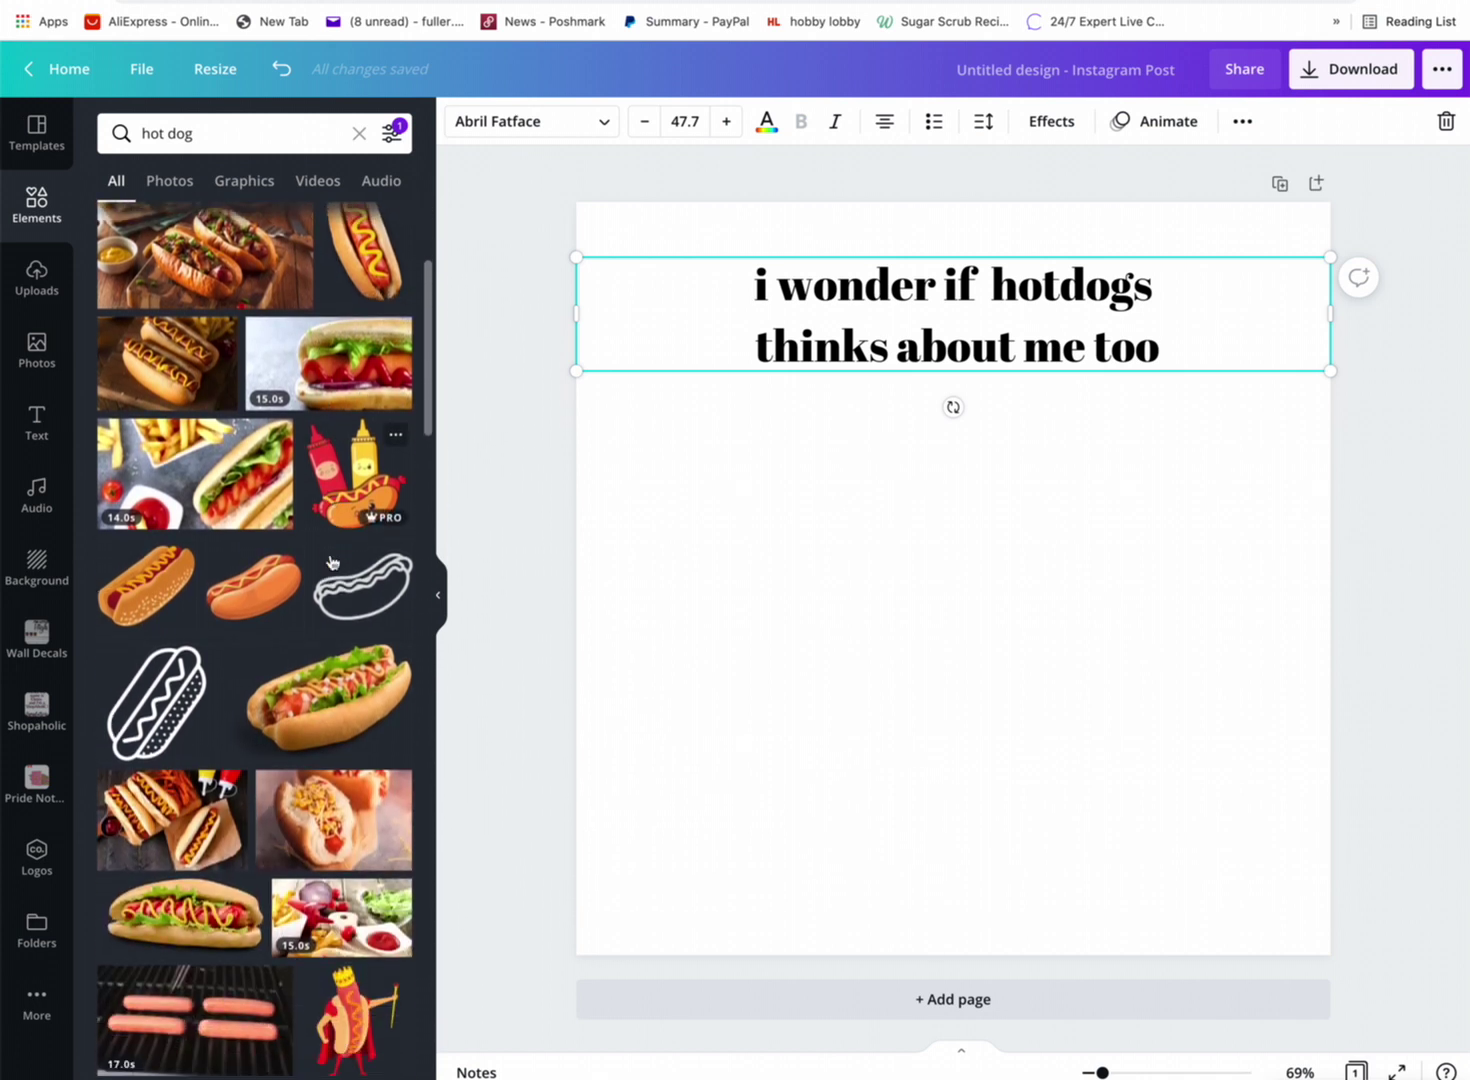
{"action": "scroll", "coordinate": [332, 562], "scroll_direction": "down", "scroll_amount": 2}
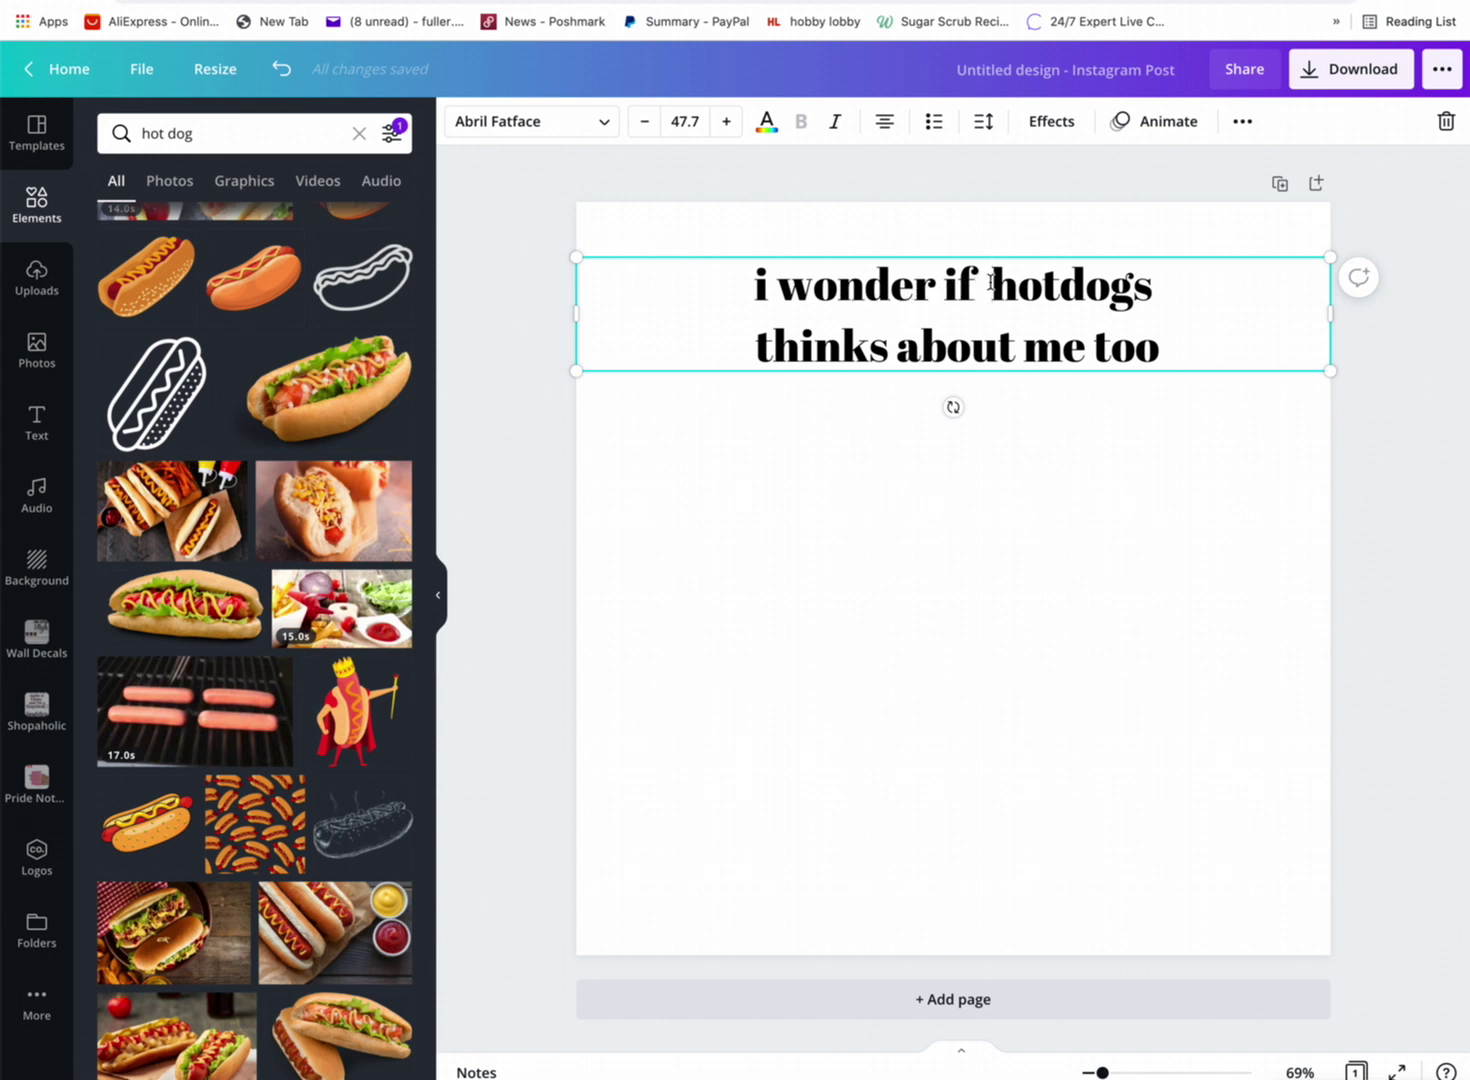
Put 'hotdogs' on its own line, enlarge the text block, and capitalize the opening I.
{"action": "key", "text": "Return"}
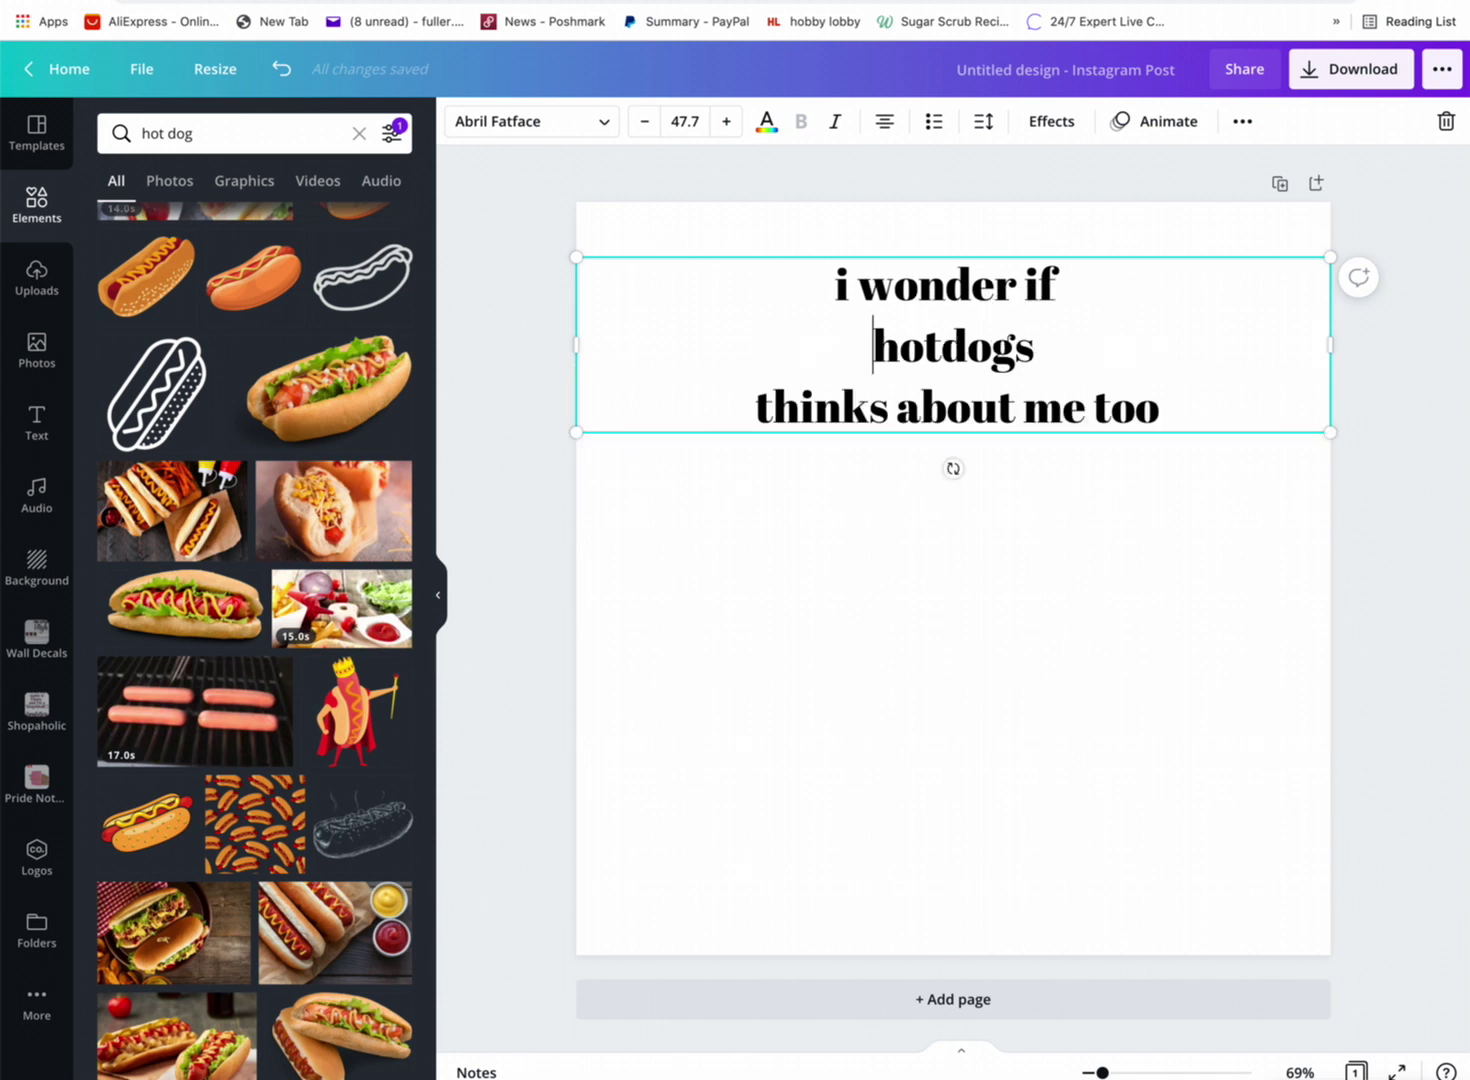
{"action": "left_click_drag", "start_coordinate": [576, 432], "coordinate": [465, 468]}
{"action": "left_click_drag", "start_coordinate": [1331, 457], "coordinate": [1416, 538]}
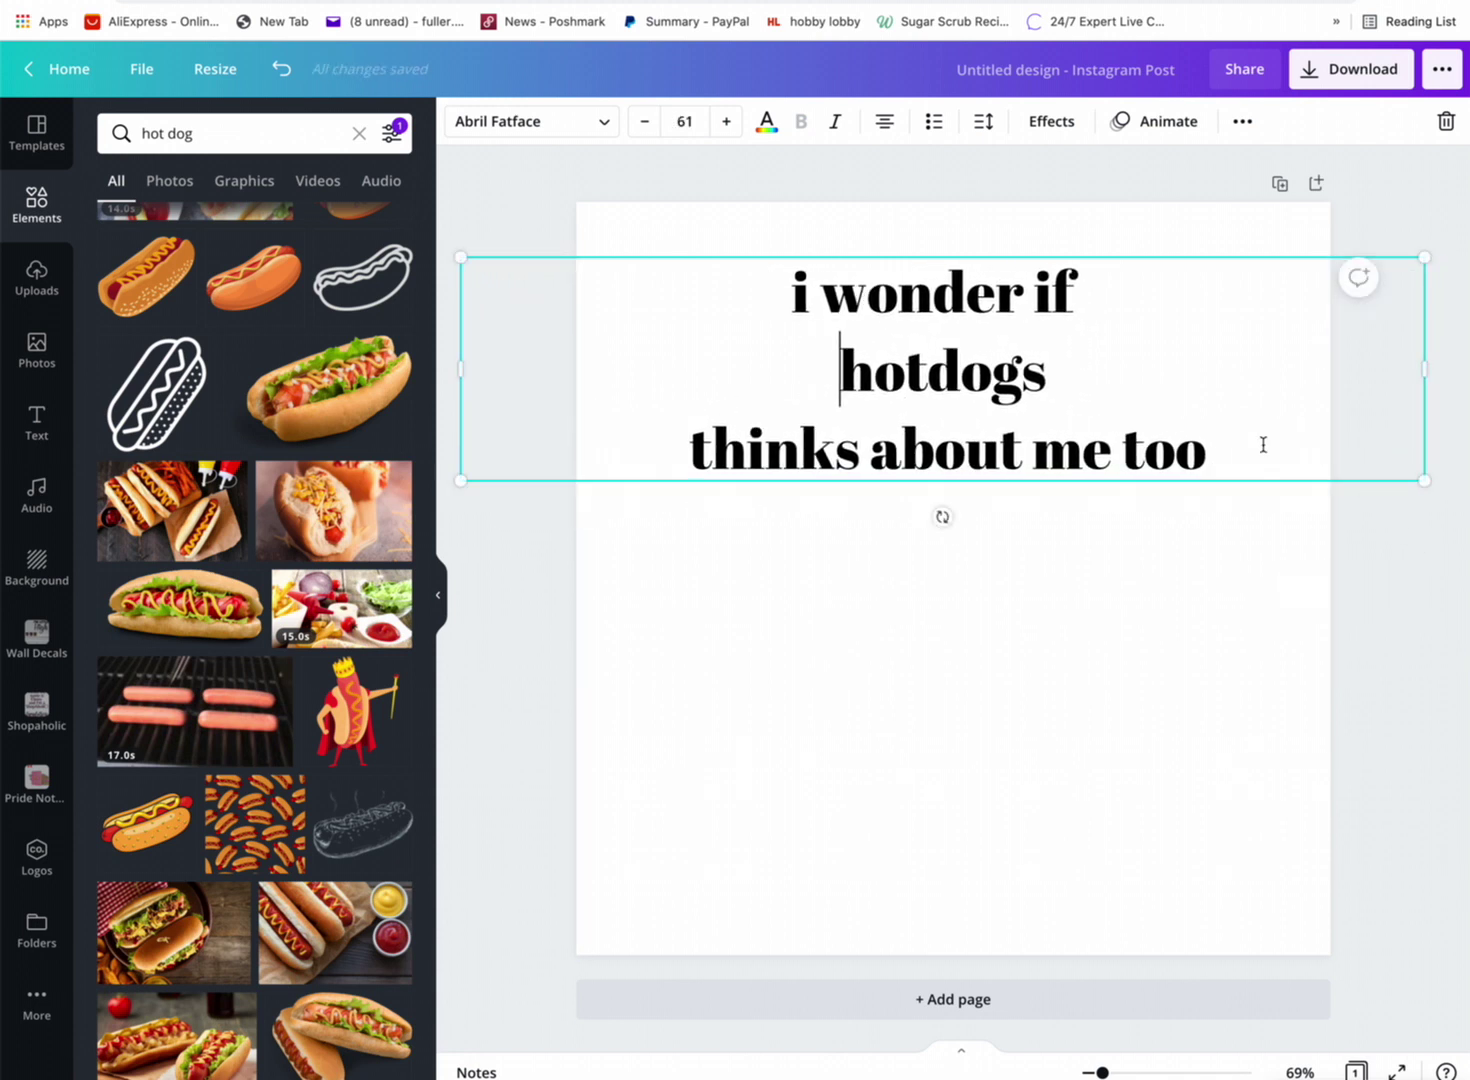
{"action": "double_click", "coordinate": [800, 293]}
{"action": "type", "text": "I"}
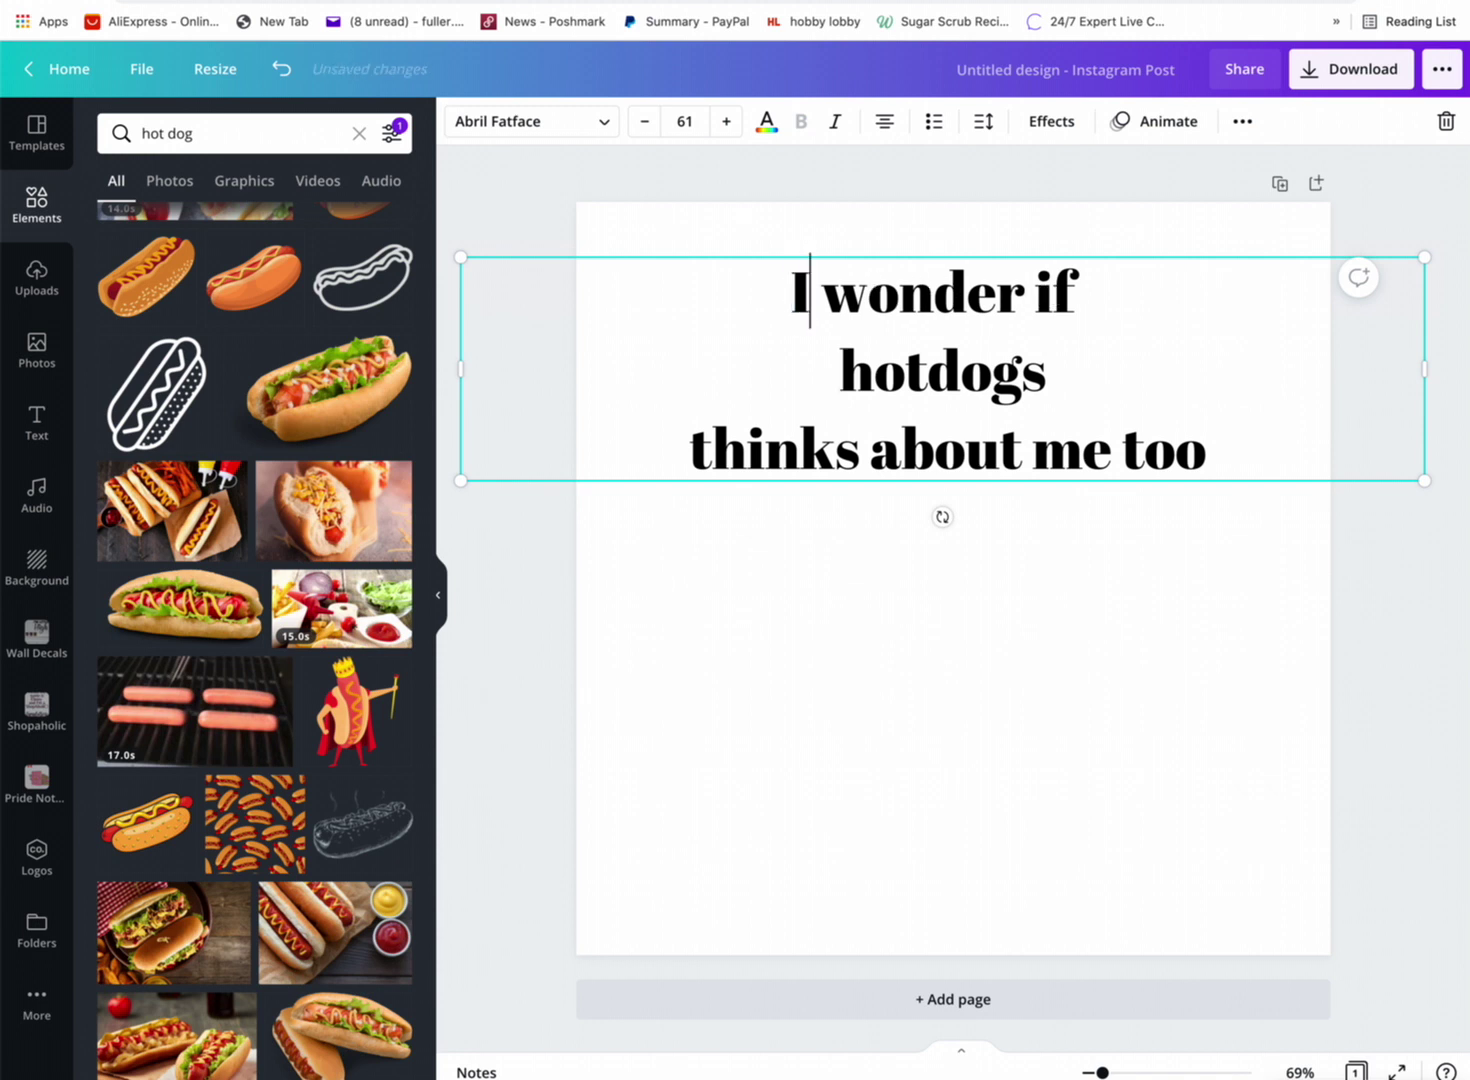
Set all three lines in the Intro Rust G Base2Lin font.
{"action": "left_click_drag", "start_coordinate": [1102, 264], "coordinate": [997, 272]}
{"action": "left_click_drag", "start_coordinate": [894, 272], "coordinate": [793, 281]}
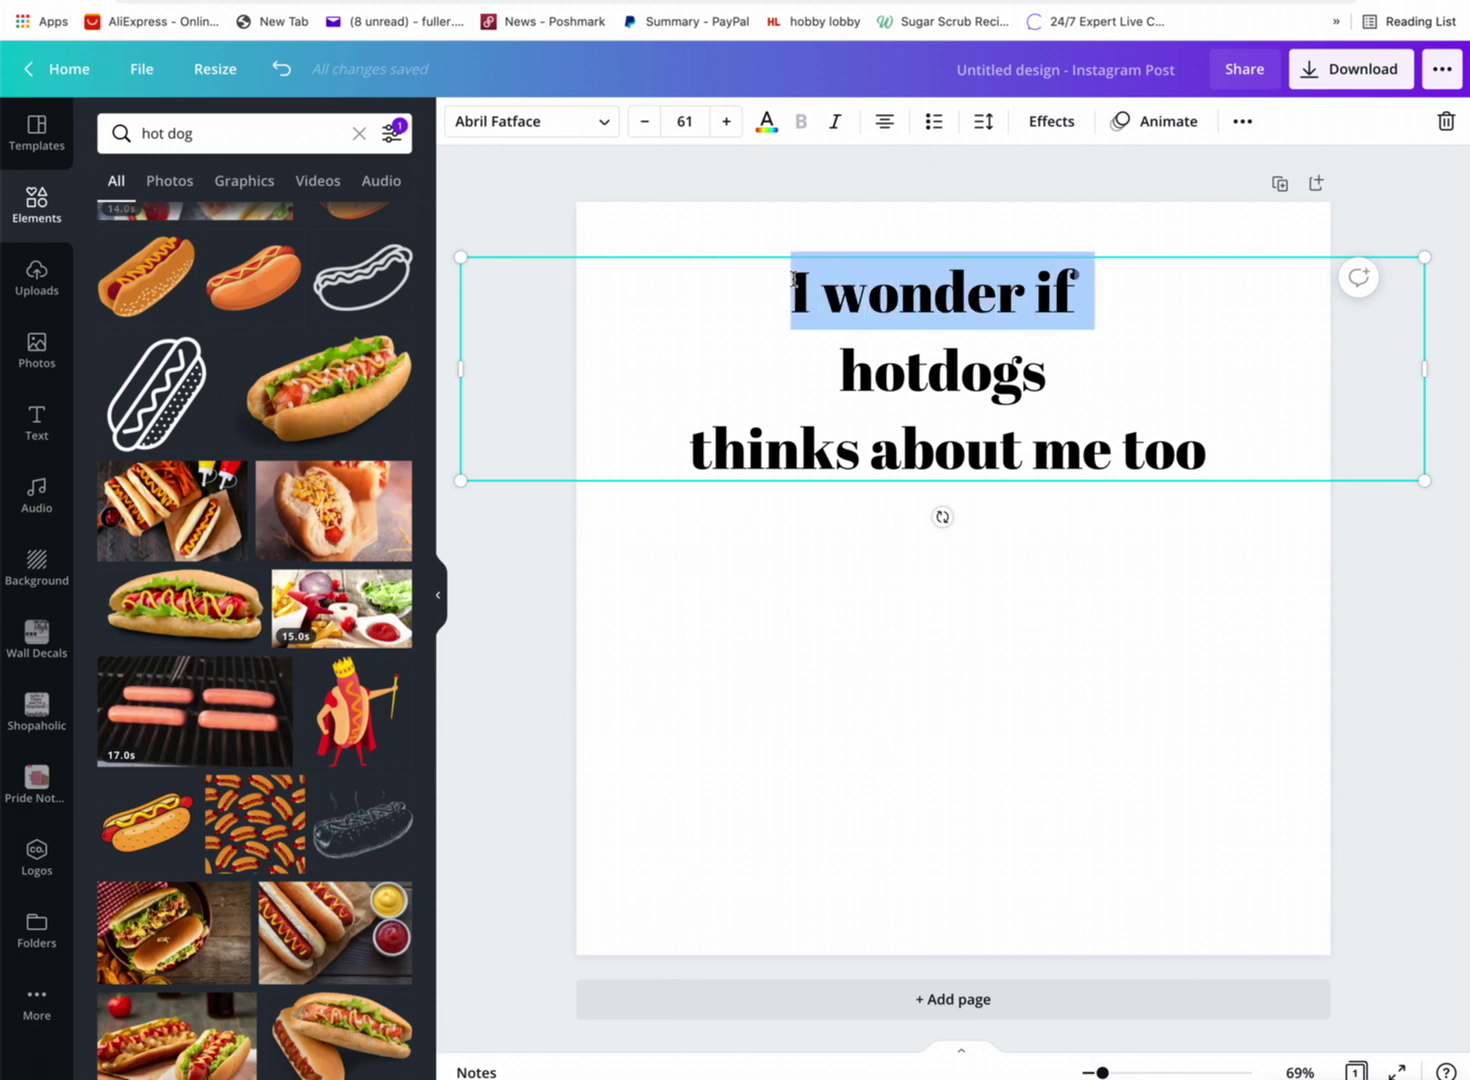
{"action": "left_click", "coordinate": [604, 121]}
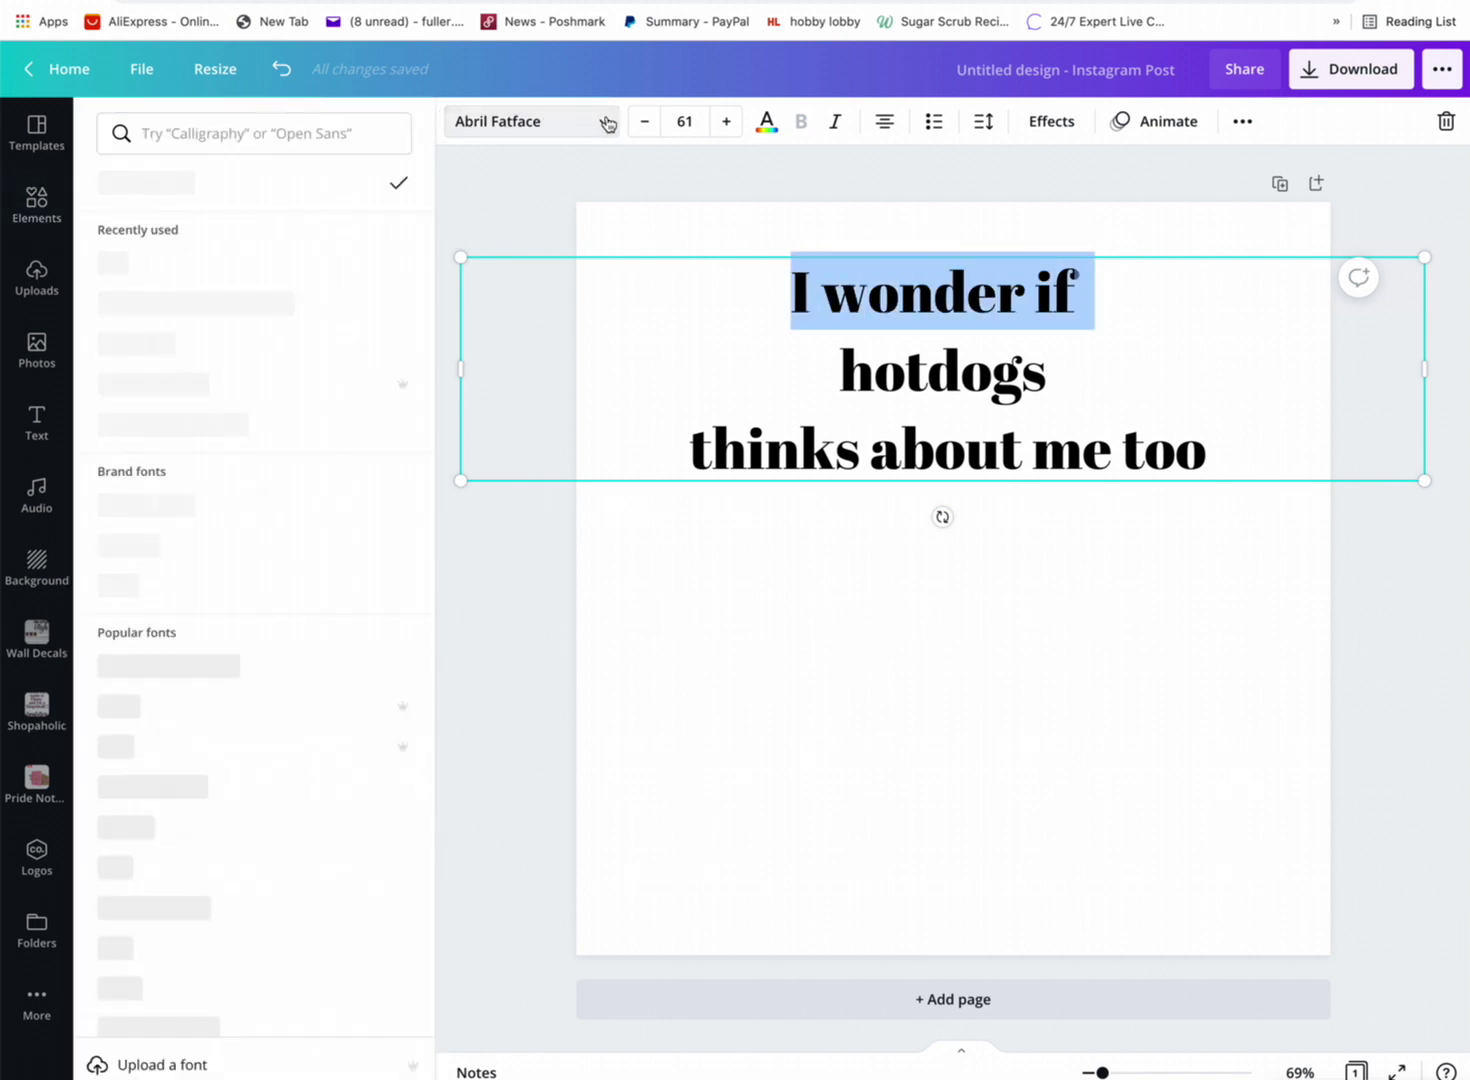
{"action": "left_click", "coordinate": [235, 300]}
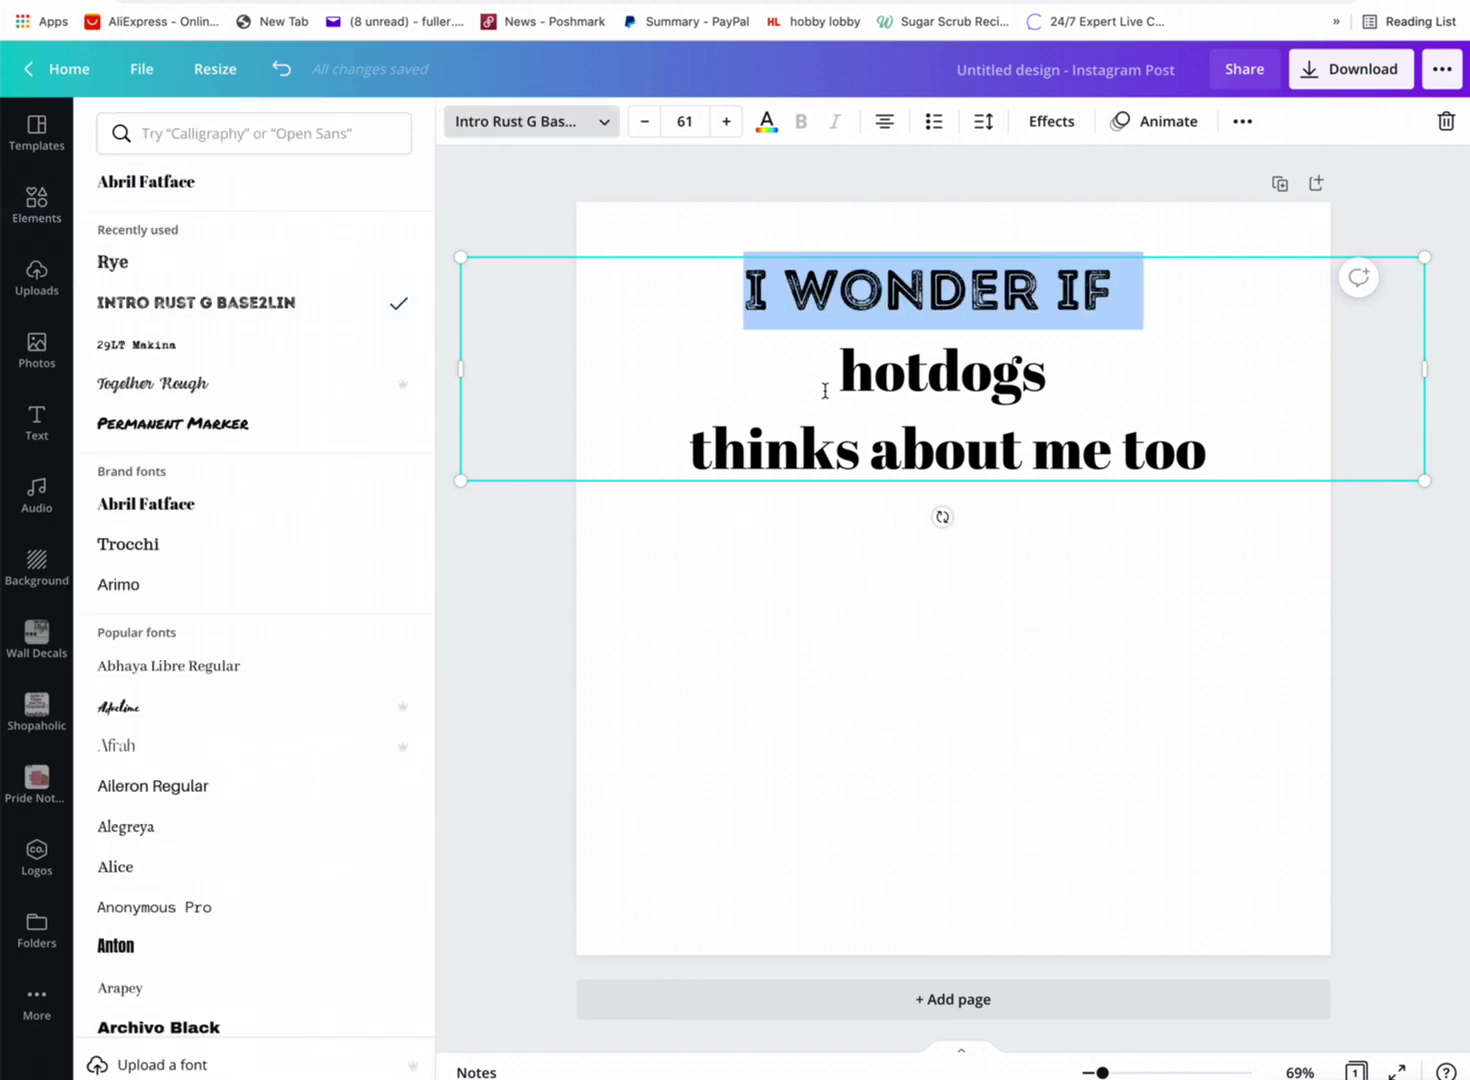
{"action": "left_click_drag", "start_coordinate": [1241, 455], "coordinate": [765, 374]}
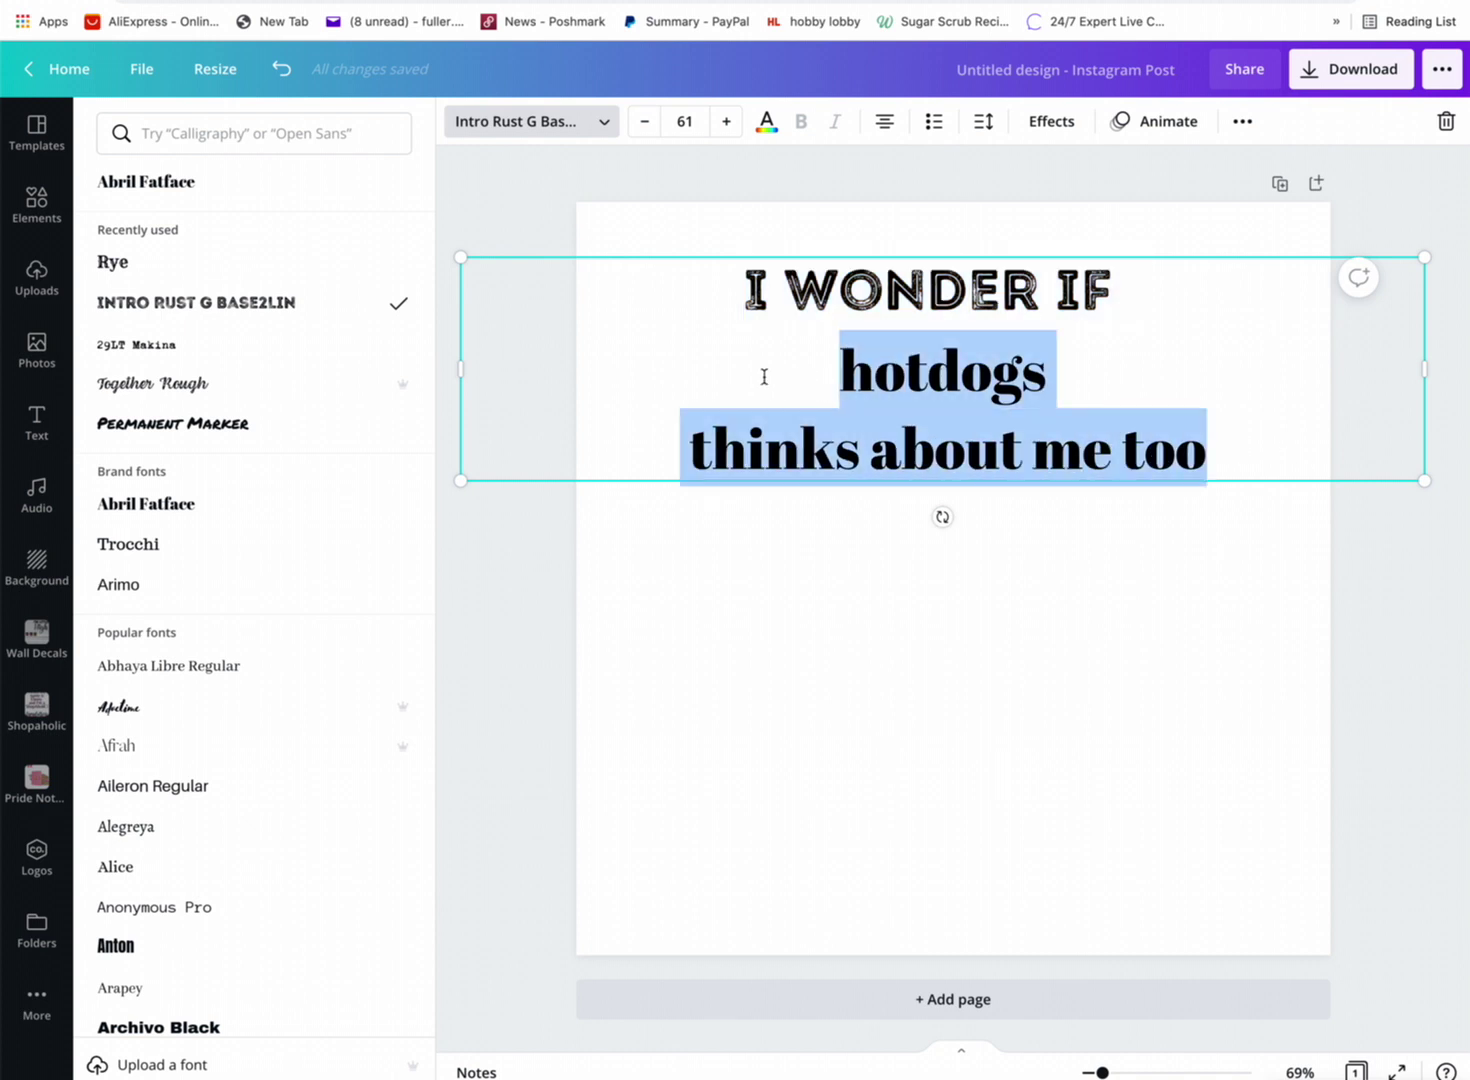
{"action": "left_click", "coordinate": [189, 305]}
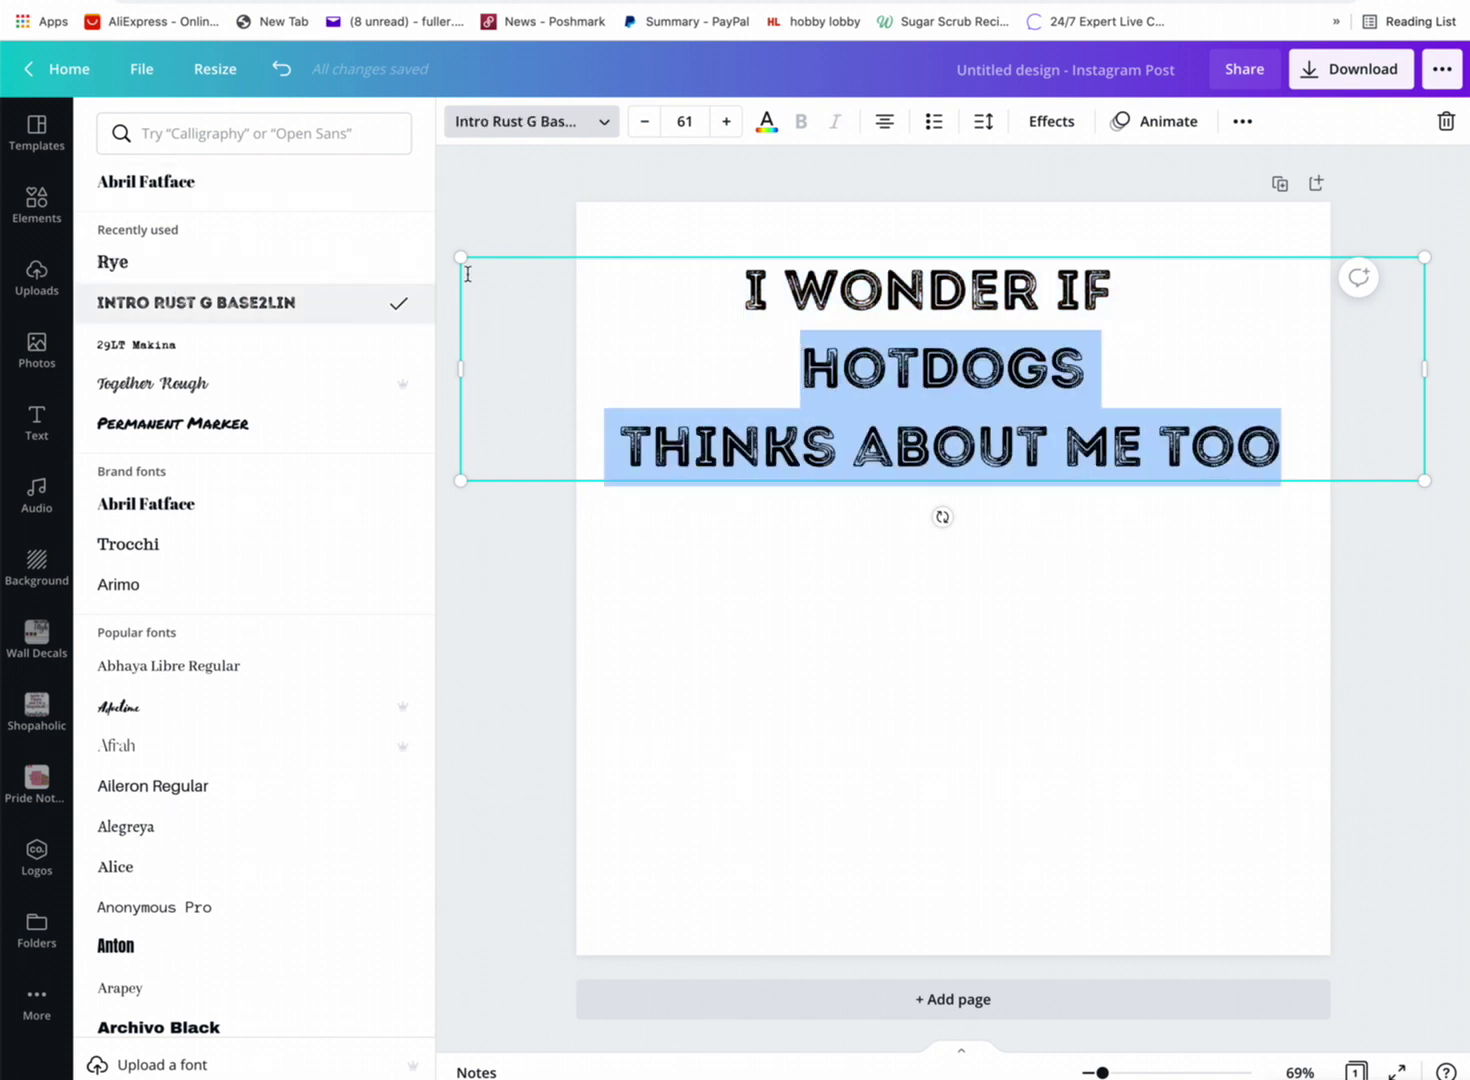
{"action": "key", "text": "Escape"}
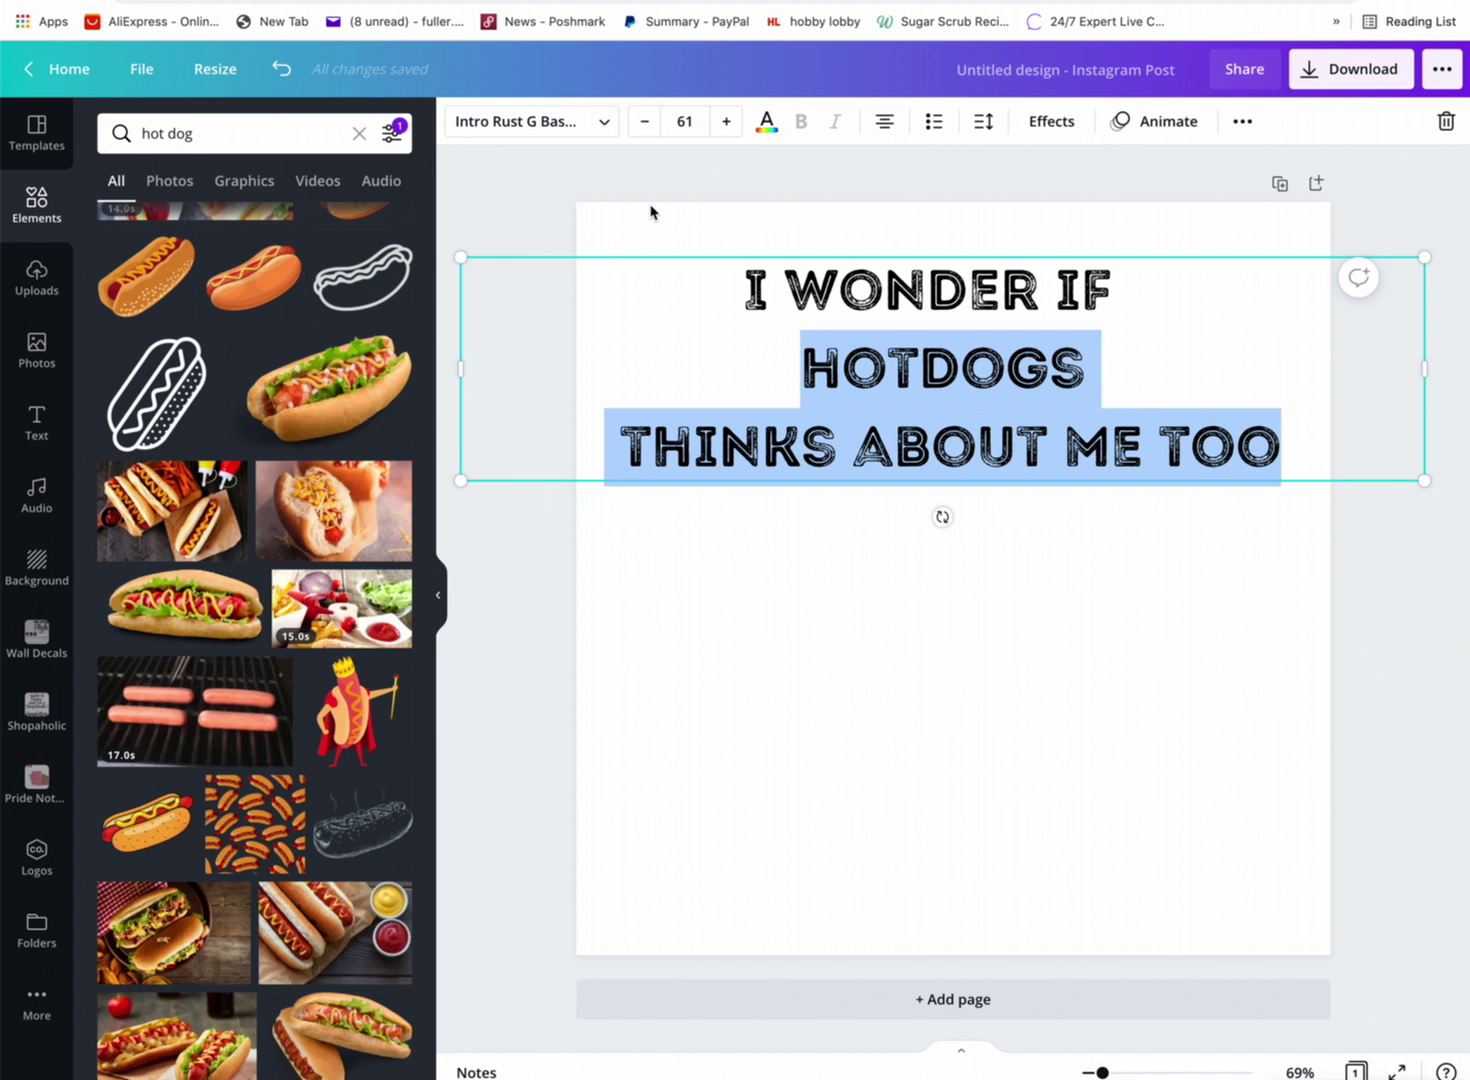
Increase the line spacing to spread the three lines further apart.
{"action": "left_click_drag", "start_coordinate": [741, 315], "coordinate": [1292, 434]}
{"action": "left_click", "coordinate": [983, 121]}
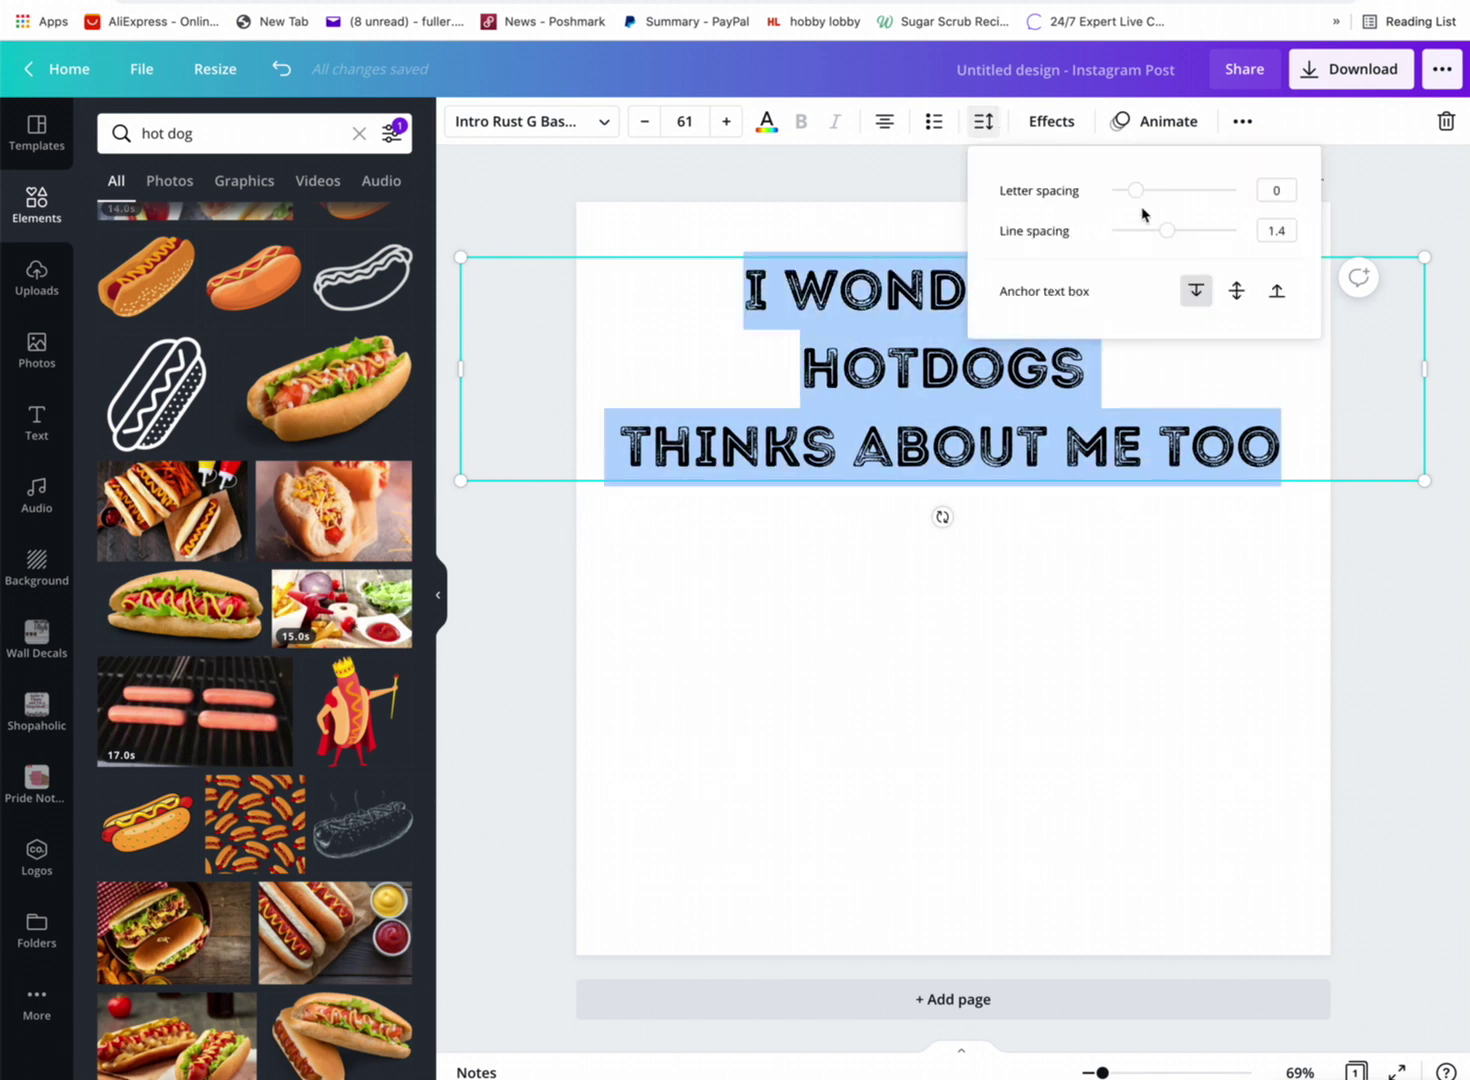
{"action": "left_click_drag", "start_coordinate": [1163, 236], "coordinate": [1143, 305]}
Duplicate the three-line text and move the copy to the bottom of the page.
{"action": "left_click", "coordinate": [1142, 372]}
{"action": "left_click", "coordinate": [1133, 350]}
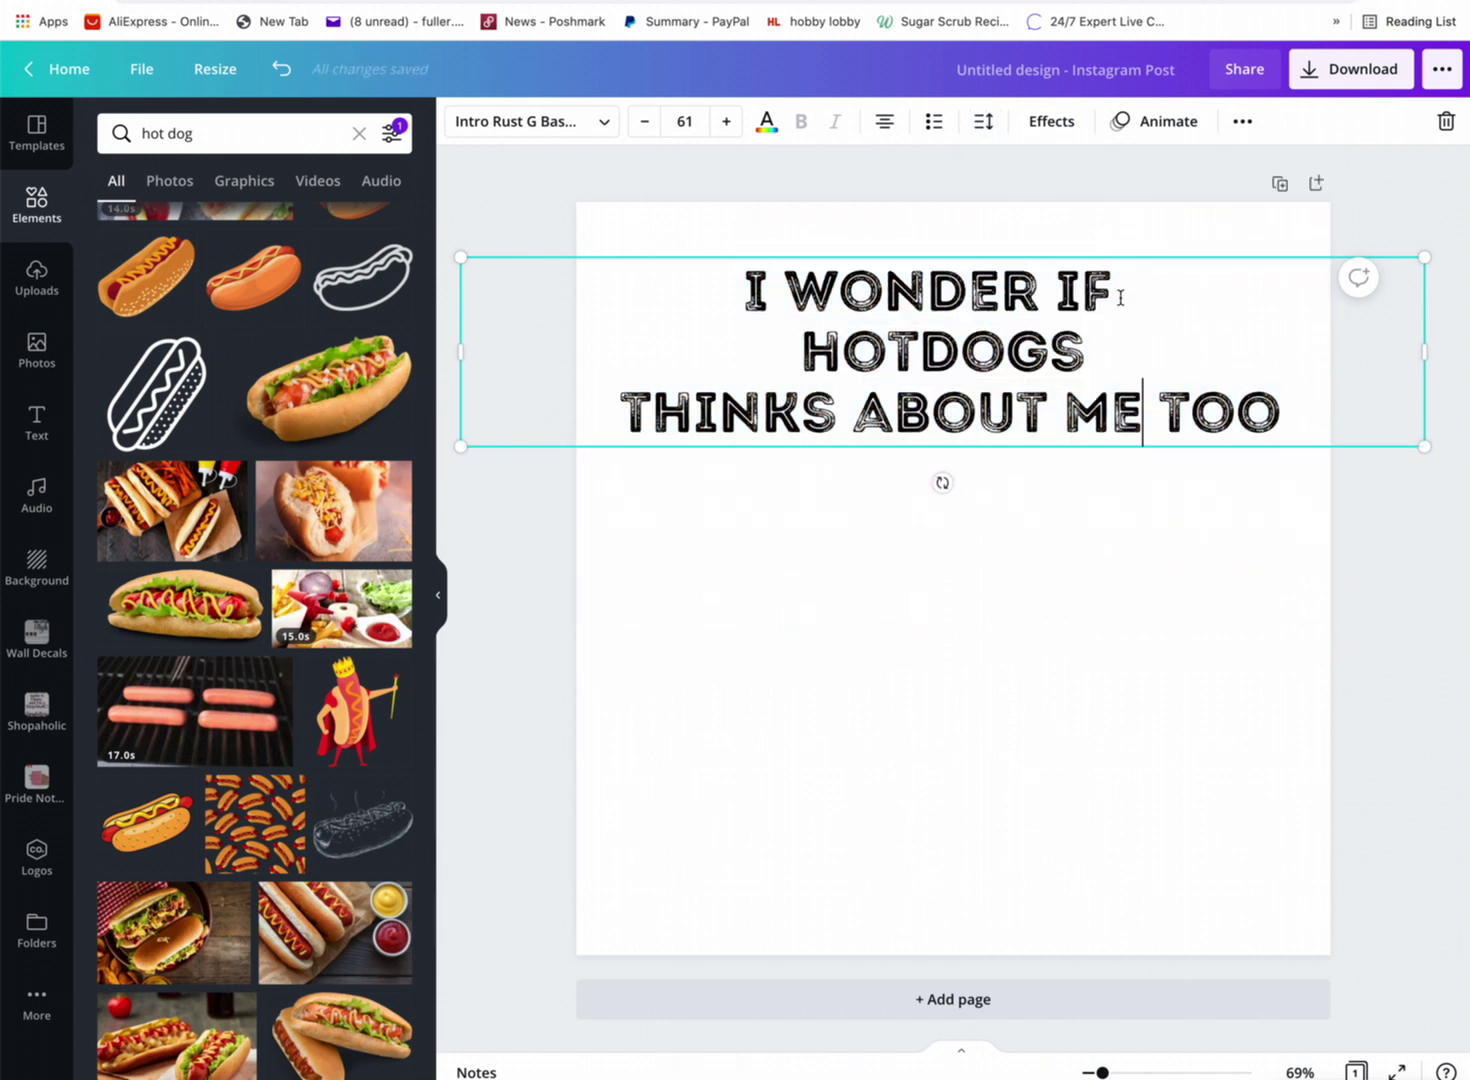
{"action": "left_click", "coordinate": [1120, 297]}
{"action": "left_click", "coordinate": [1242, 121]}
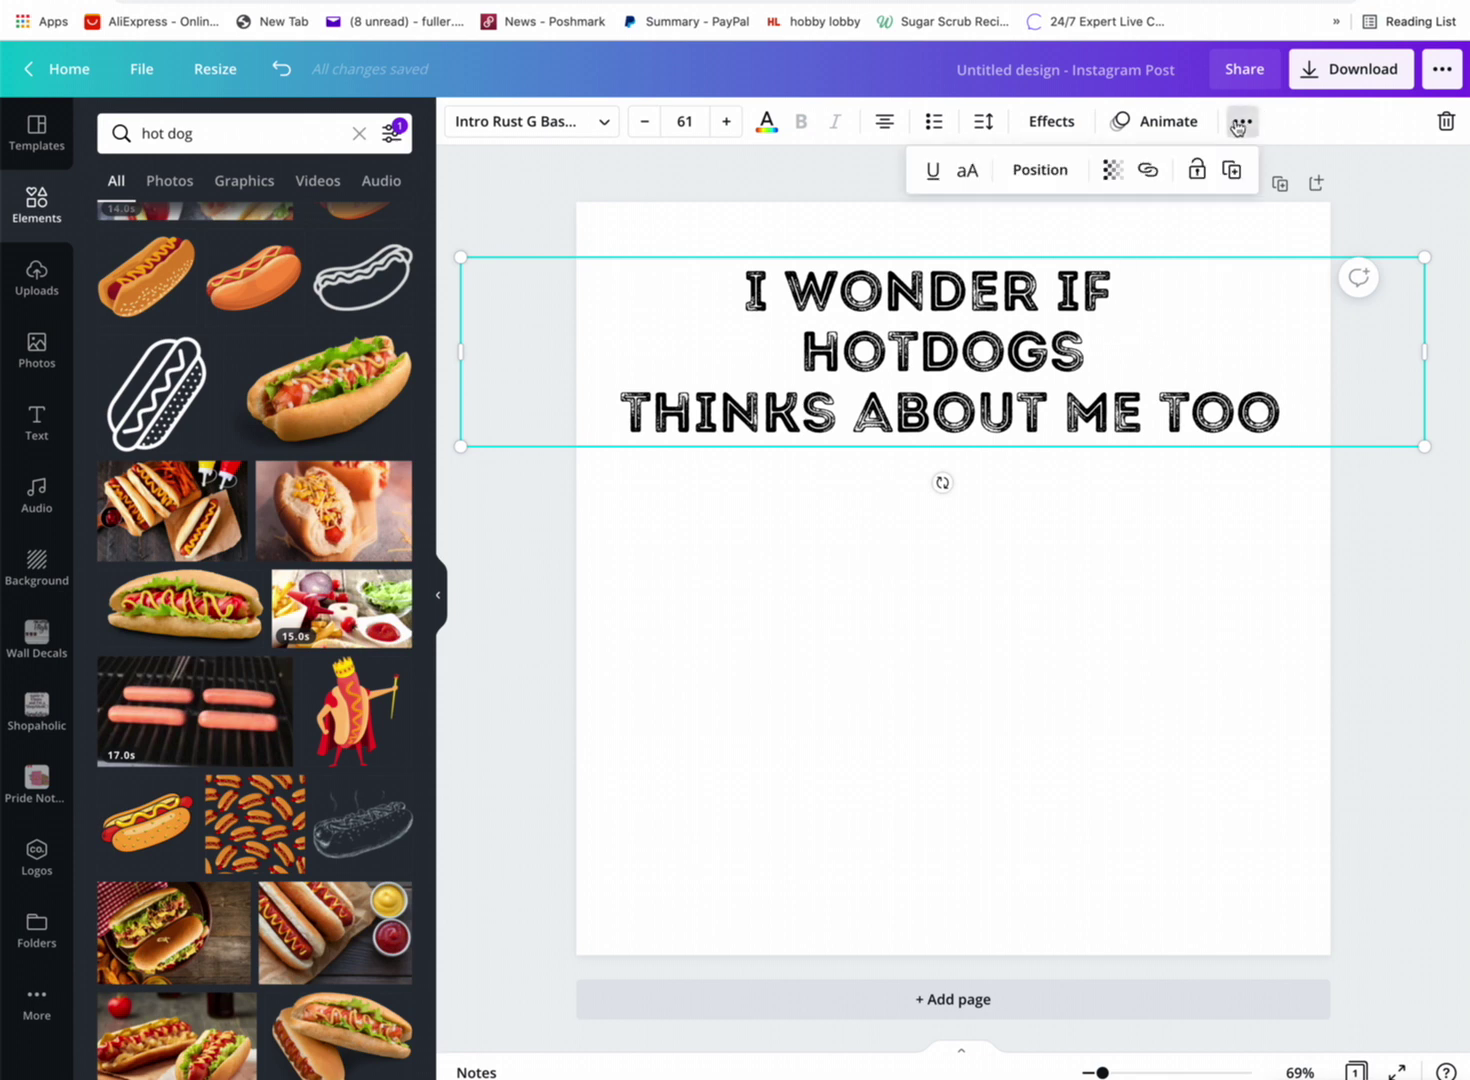
{"action": "left_click", "coordinate": [1231, 170]}
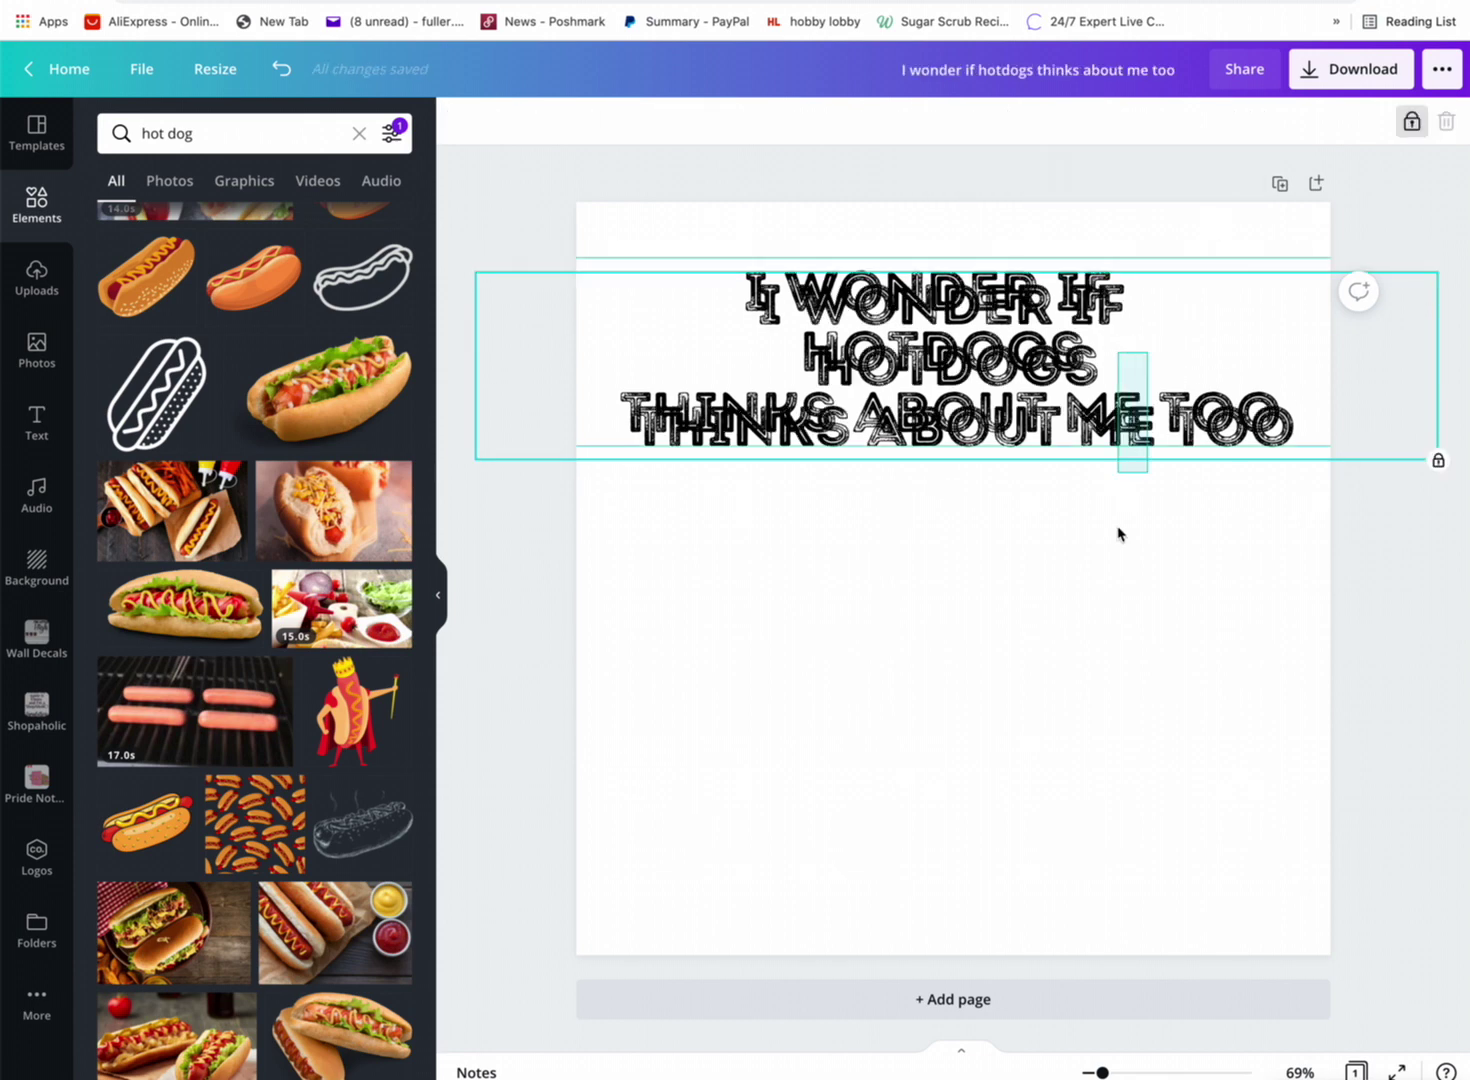
{"action": "left_click_drag", "start_coordinate": [1046, 440], "coordinate": [1032, 936]}
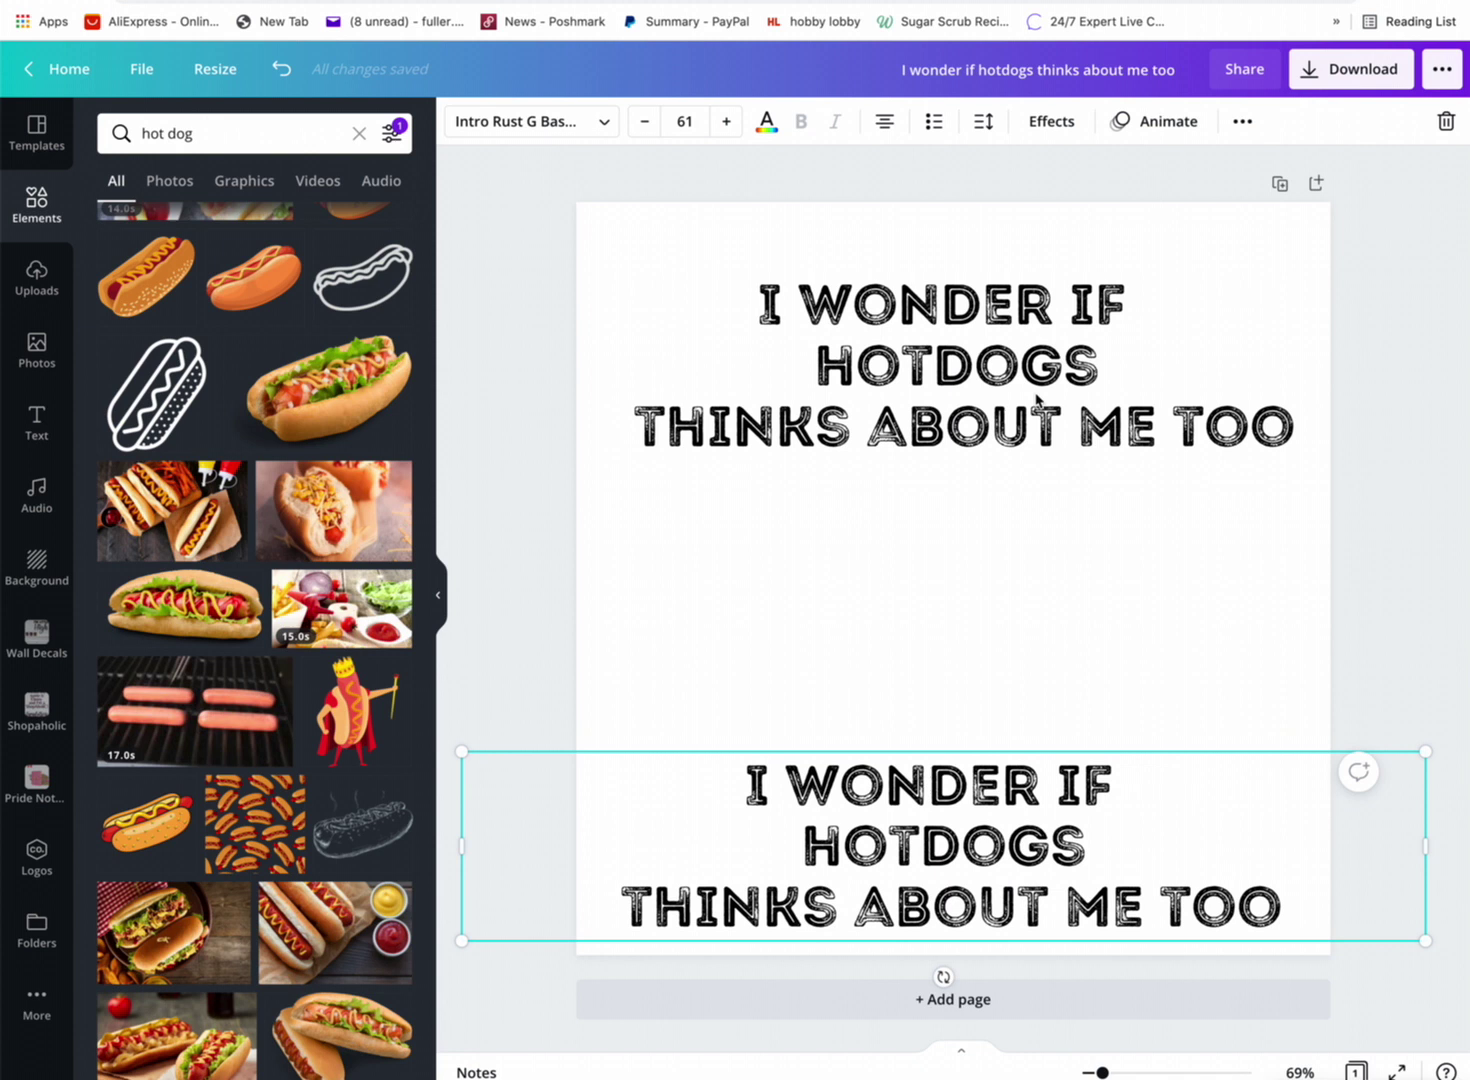
{"action": "left_click", "coordinate": [1037, 486]}
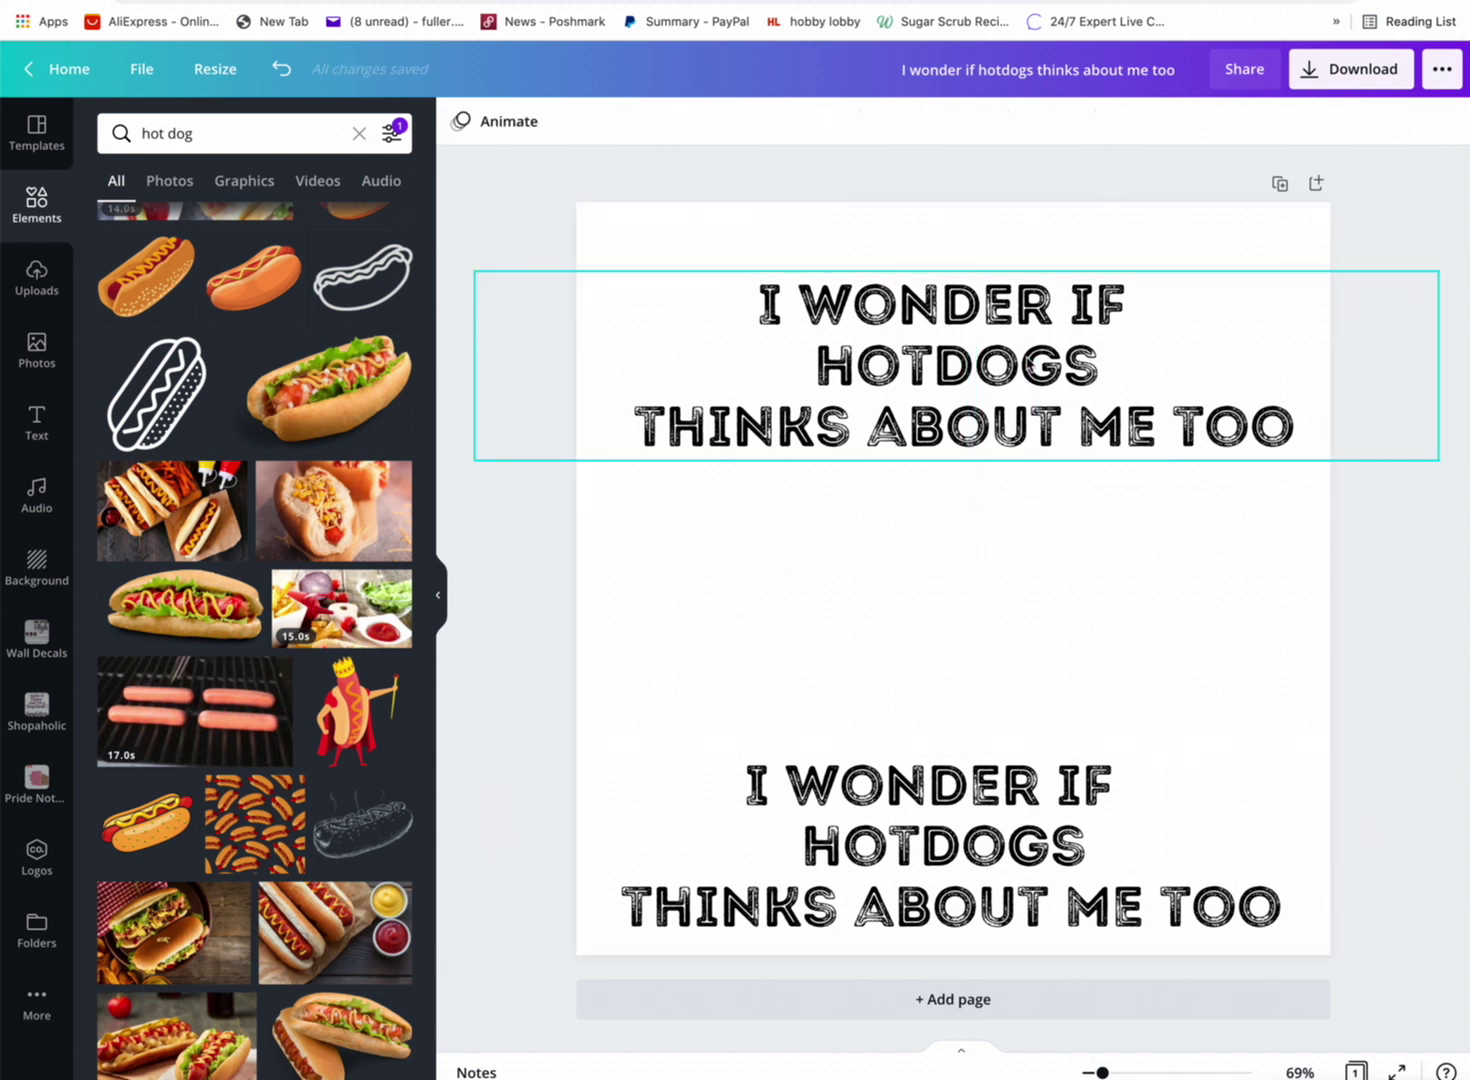
Unlock the original text box and move it up near the page top.
{"action": "left_click", "coordinate": [1030, 364]}
{"action": "left_click", "coordinate": [1411, 121]}
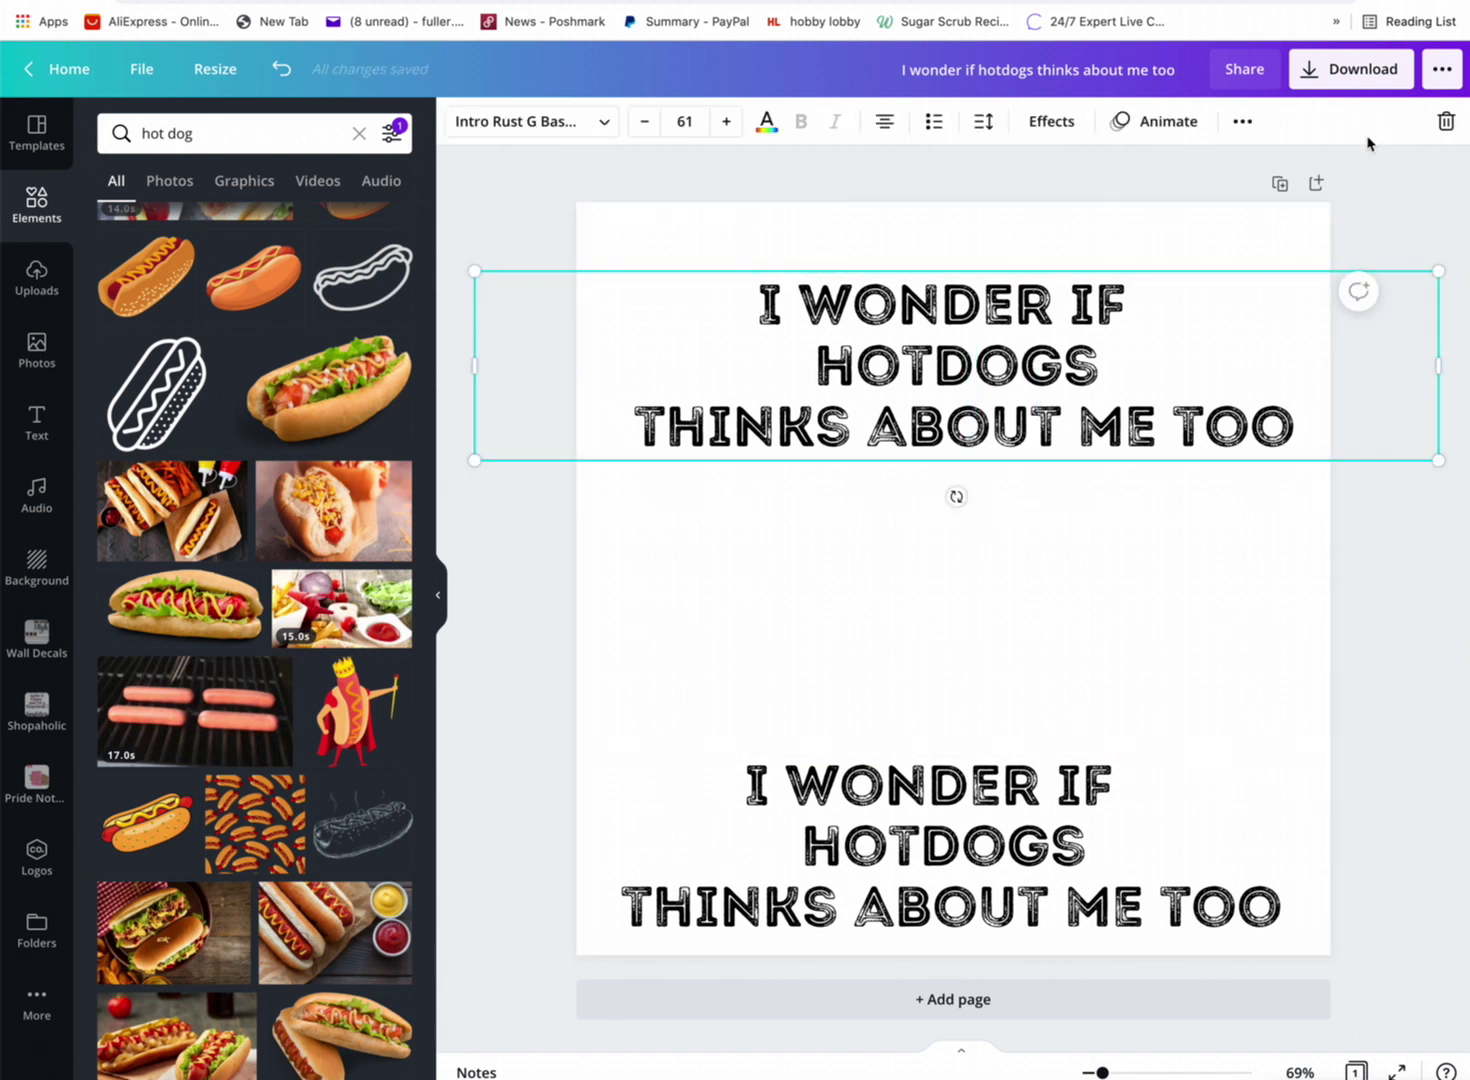
{"action": "left_click_drag", "start_coordinate": [900, 335], "coordinate": [897, 291]}
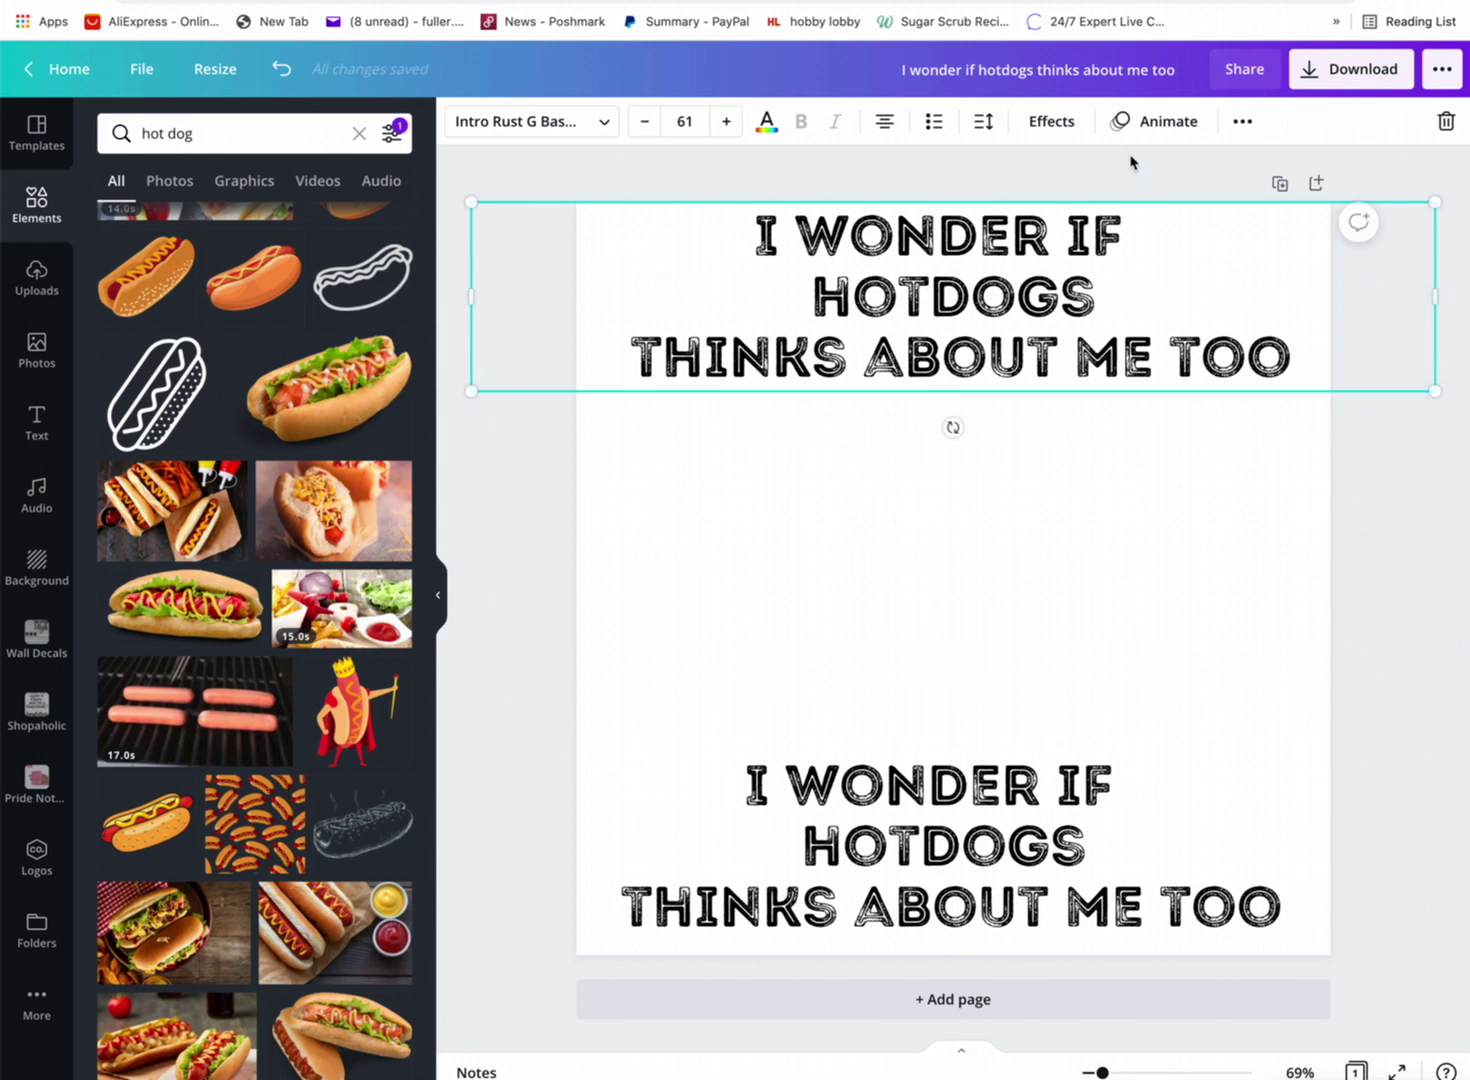
{"action": "left_click", "coordinate": [1242, 121]}
Duplicate the top box to mid-page and trim the top box to 'I WONDER IF'.
{"action": "left_click", "coordinate": [1230, 172]}
{"action": "left_click_drag", "start_coordinate": [1090, 345], "coordinate": [1040, 690]}
{"action": "left_click", "coordinate": [1132, 295]}
{"action": "left_click", "coordinate": [1208, 323]}
{"action": "left_click_drag", "start_coordinate": [1309, 364], "coordinate": [701, 306]}
{"action": "key", "text": "BackSpace"}
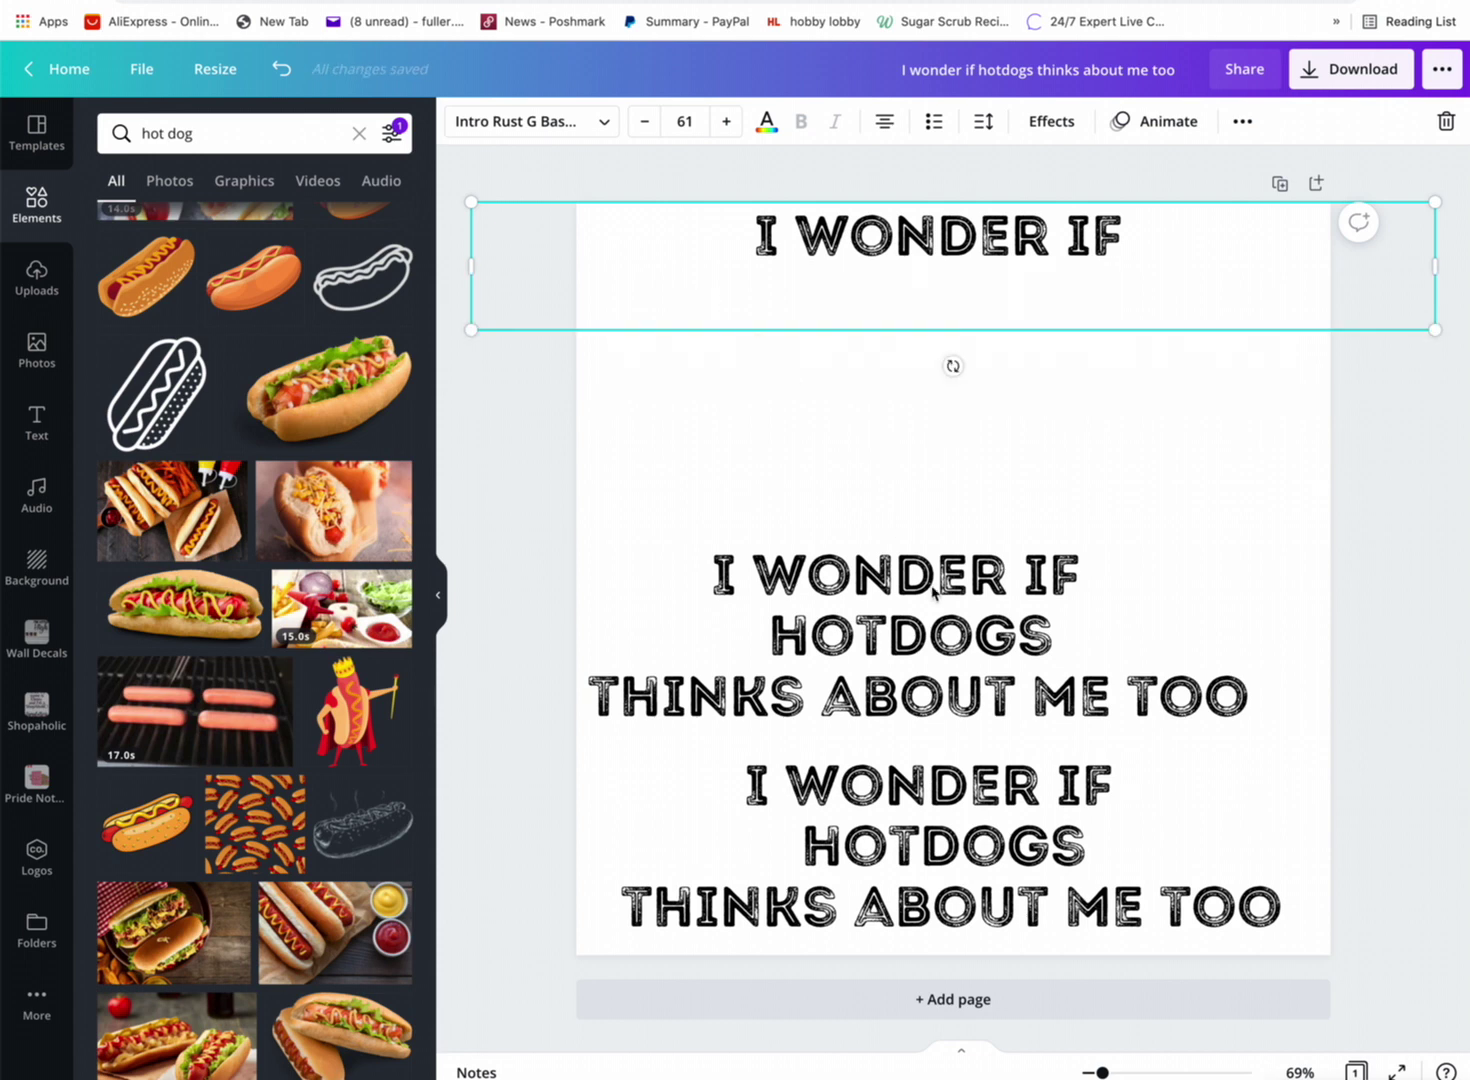
Trim the middle box down to just 'HOTDOGS'.
{"action": "left_click", "coordinate": [978, 636]}
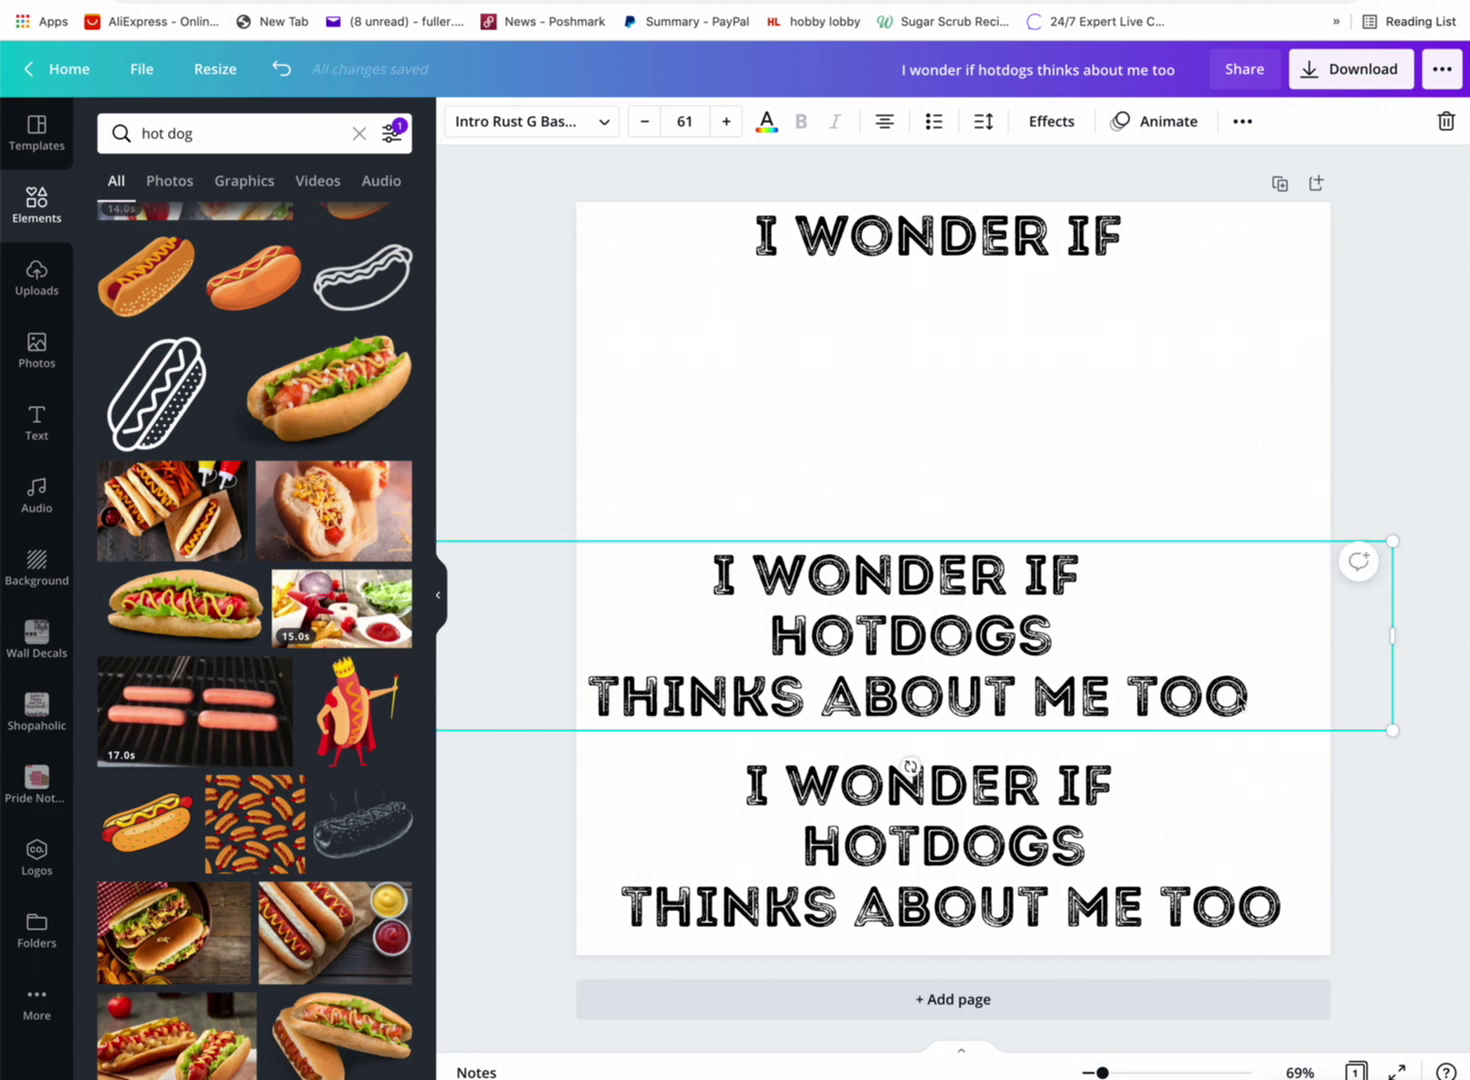
{"action": "left_click_drag", "start_coordinate": [1242, 700], "coordinate": [588, 695]}
{"action": "key", "text": "BackSpace"}
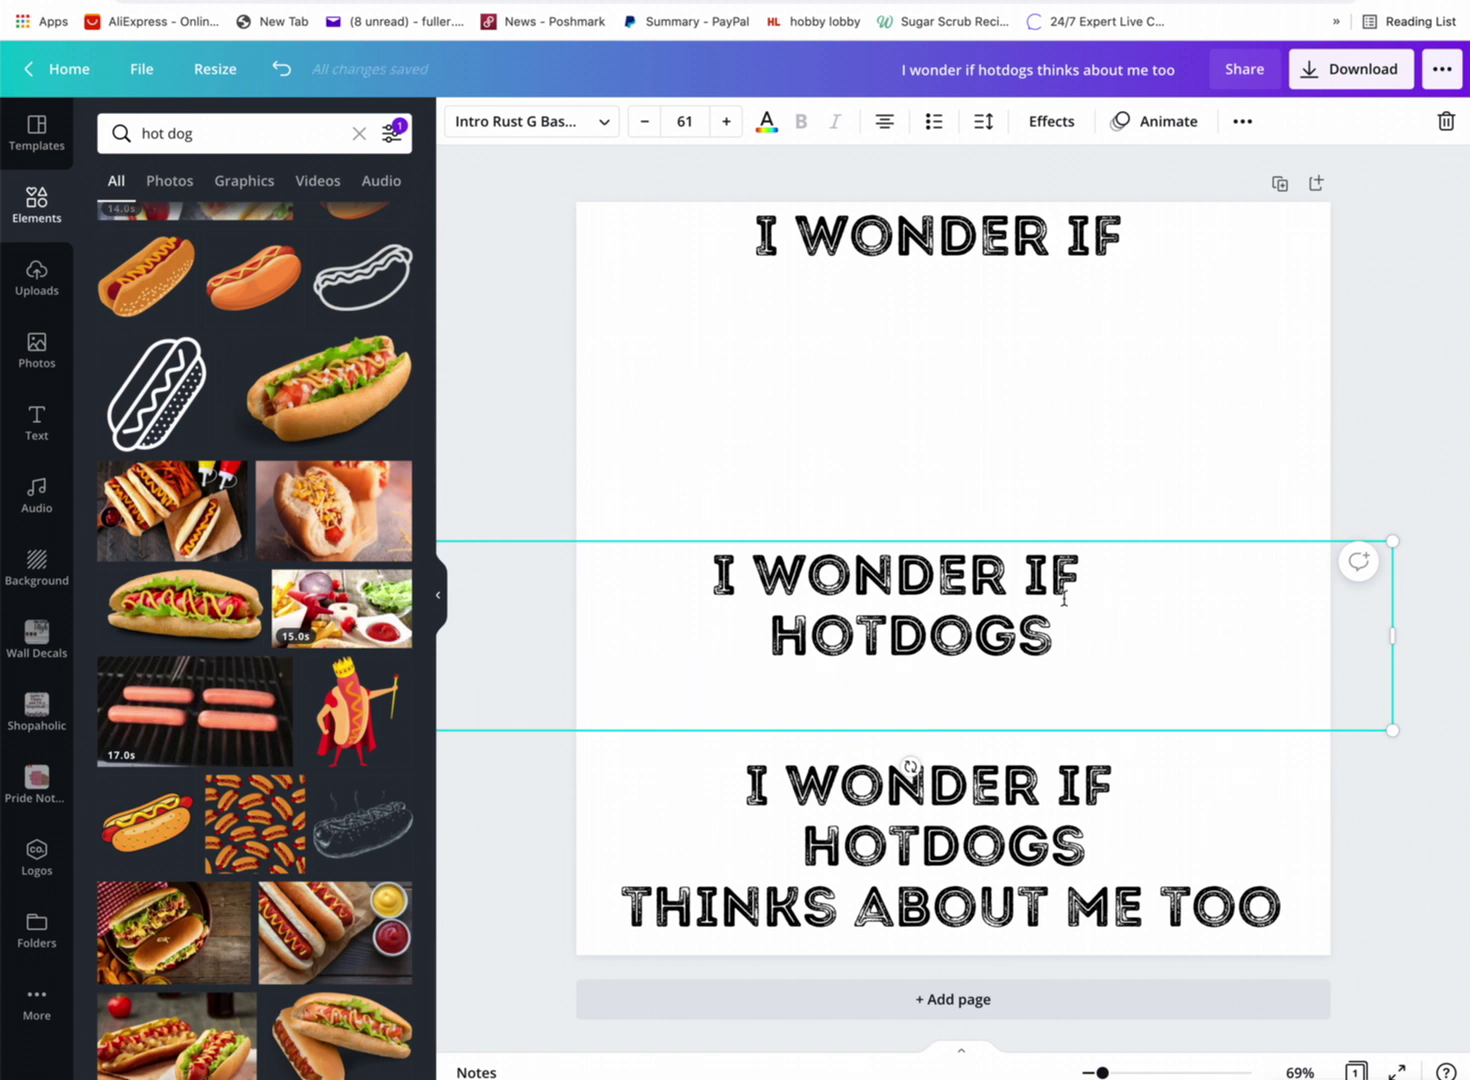
{"action": "left_click_drag", "start_coordinate": [1097, 578], "coordinate": [690, 575]}
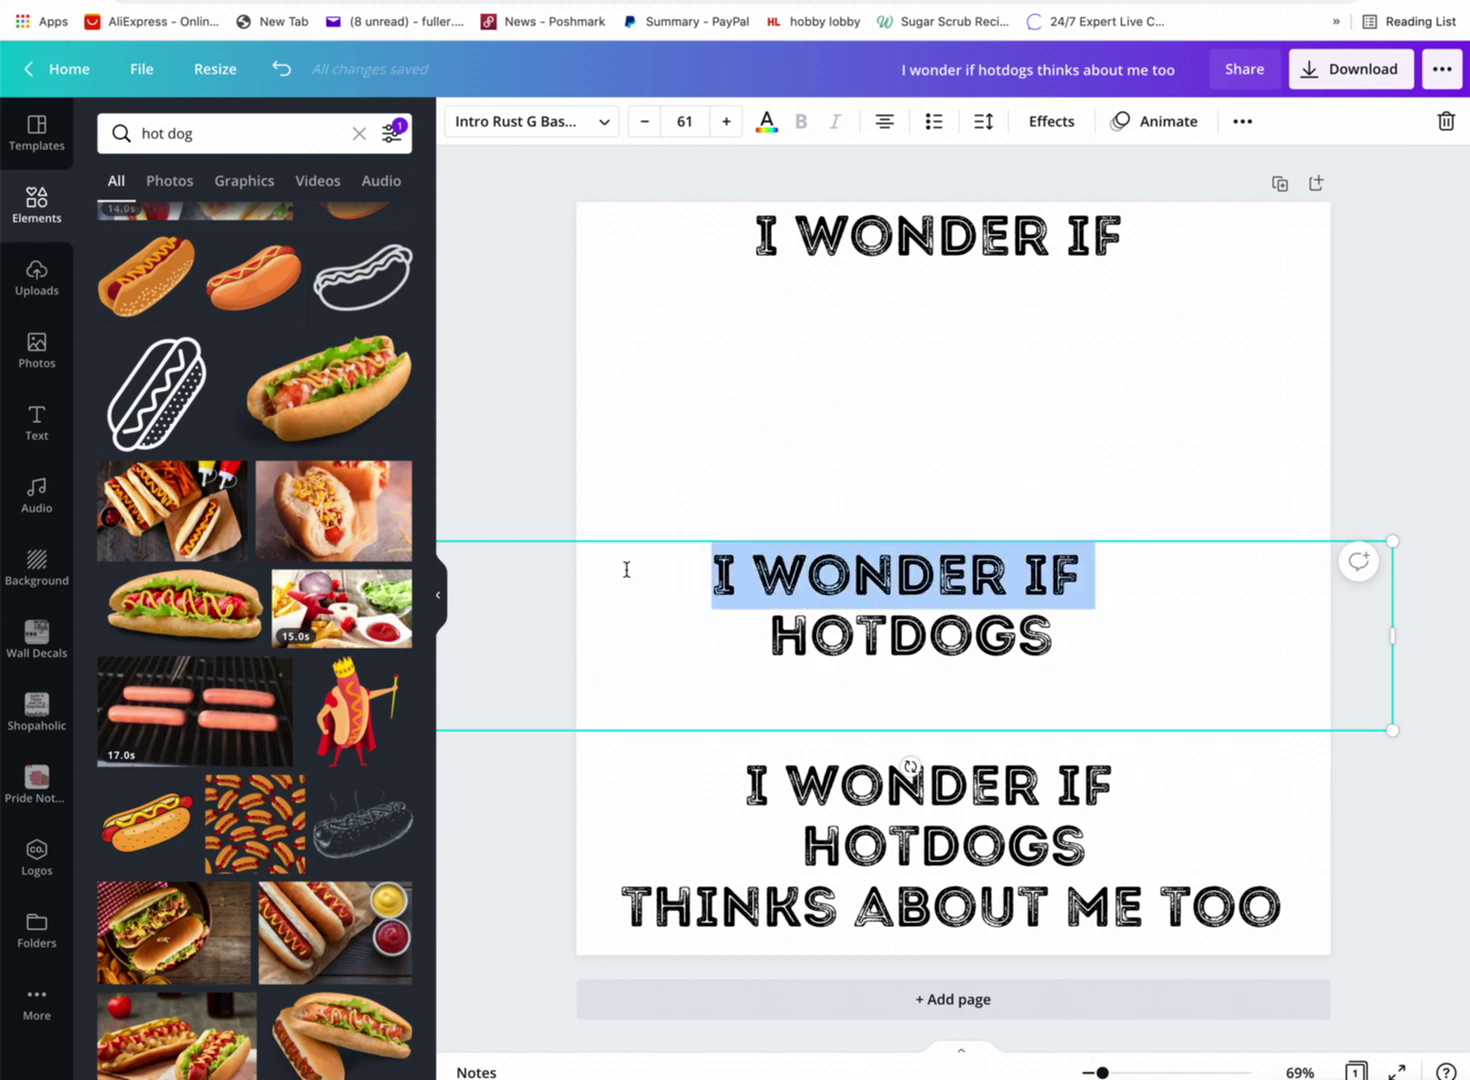
{"action": "key", "text": "BackSpace"}
Trim the bottom box to 'THINKS ABOUT ME TOO' and enlarge it to size 67.5 along the bottom.
{"action": "left_click", "coordinate": [921, 845]}
{"action": "left_click", "coordinate": [921, 845]}
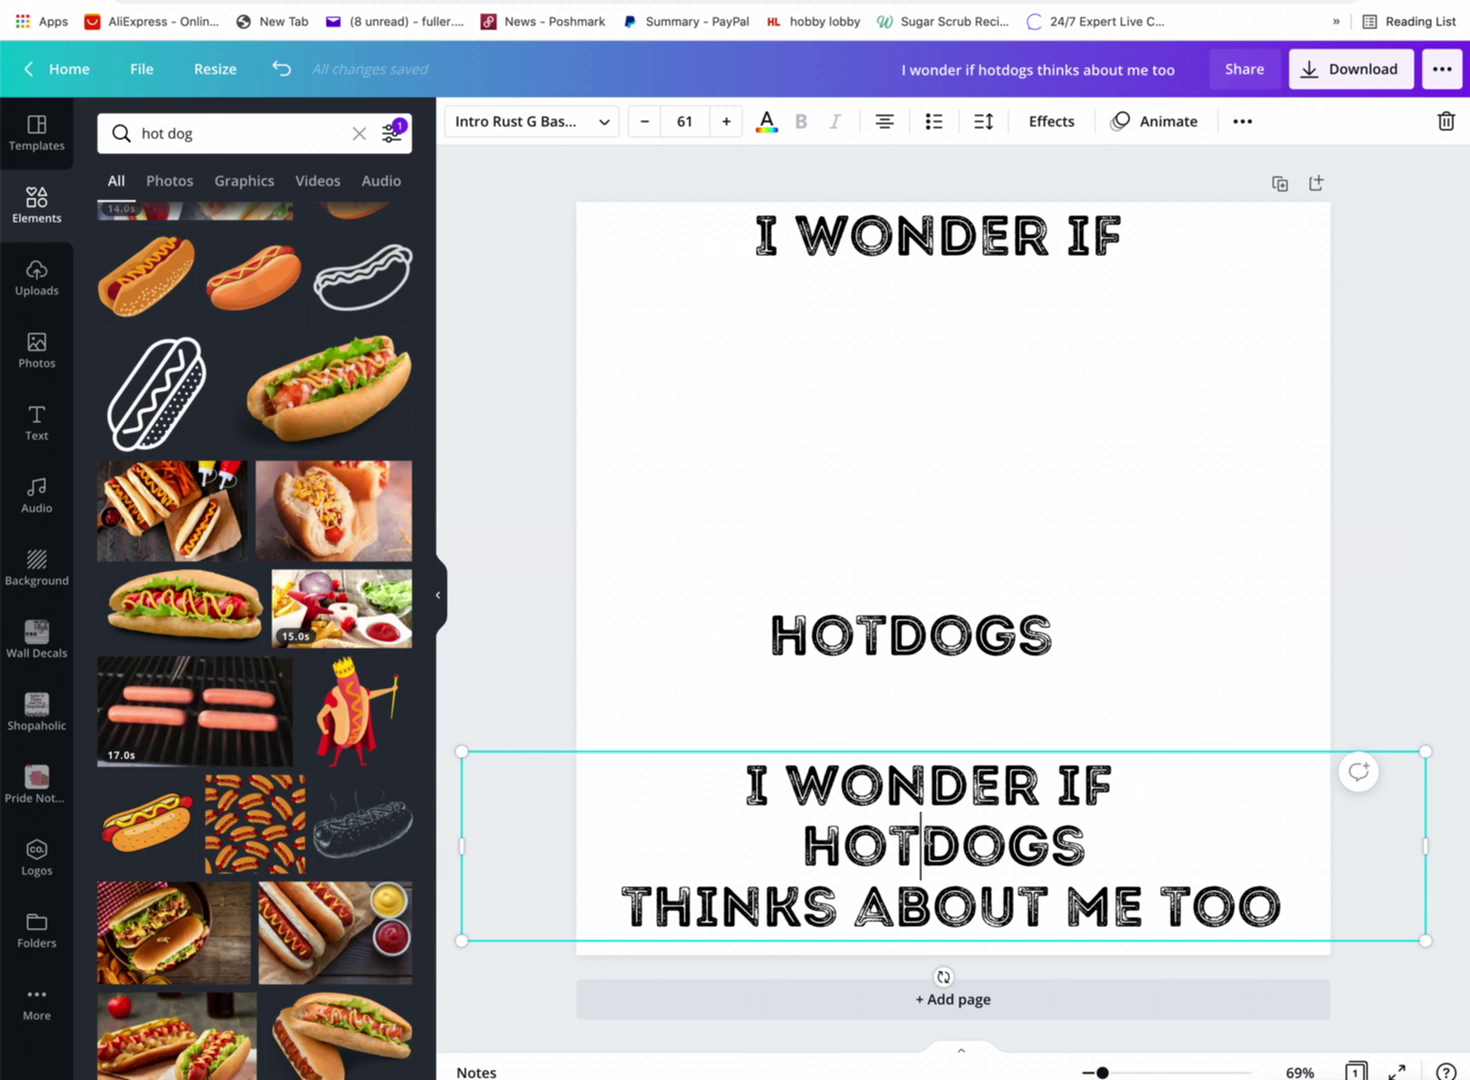
{"action": "left_click_drag", "start_coordinate": [1094, 851], "coordinate": [741, 792]}
{"action": "key", "text": "BackSpace"}
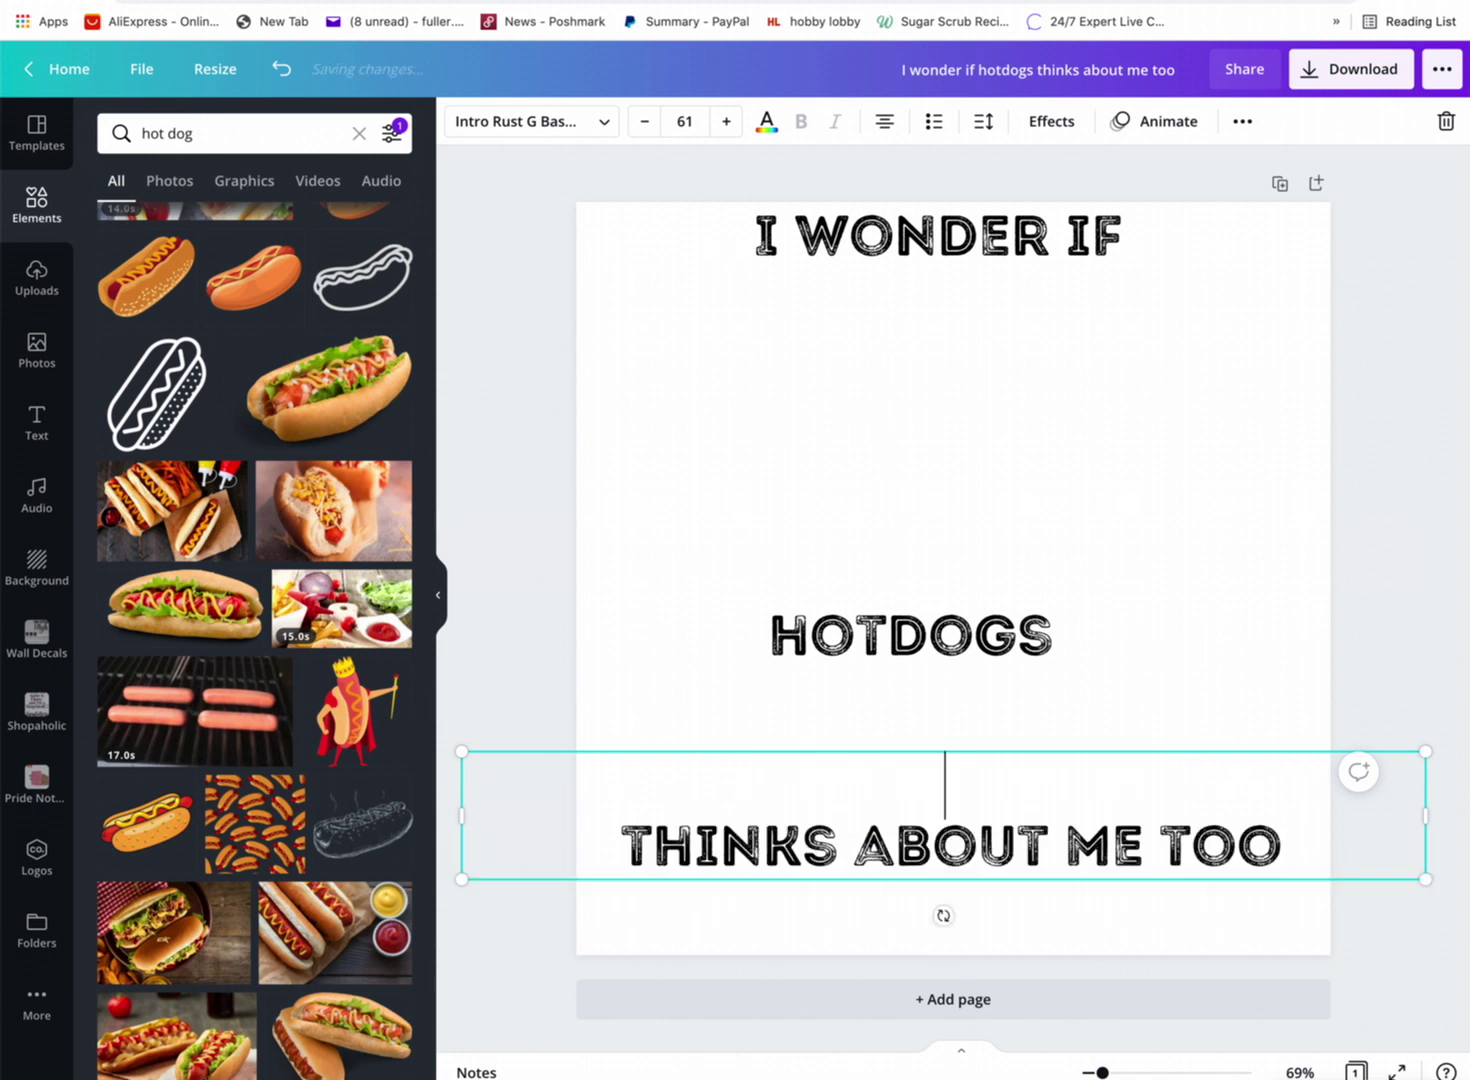
{"action": "left_click_drag", "start_coordinate": [1426, 817], "coordinate": [1166, 820]}
{"action": "left_click_drag", "start_coordinate": [971, 748], "coordinate": [1059, 829]}
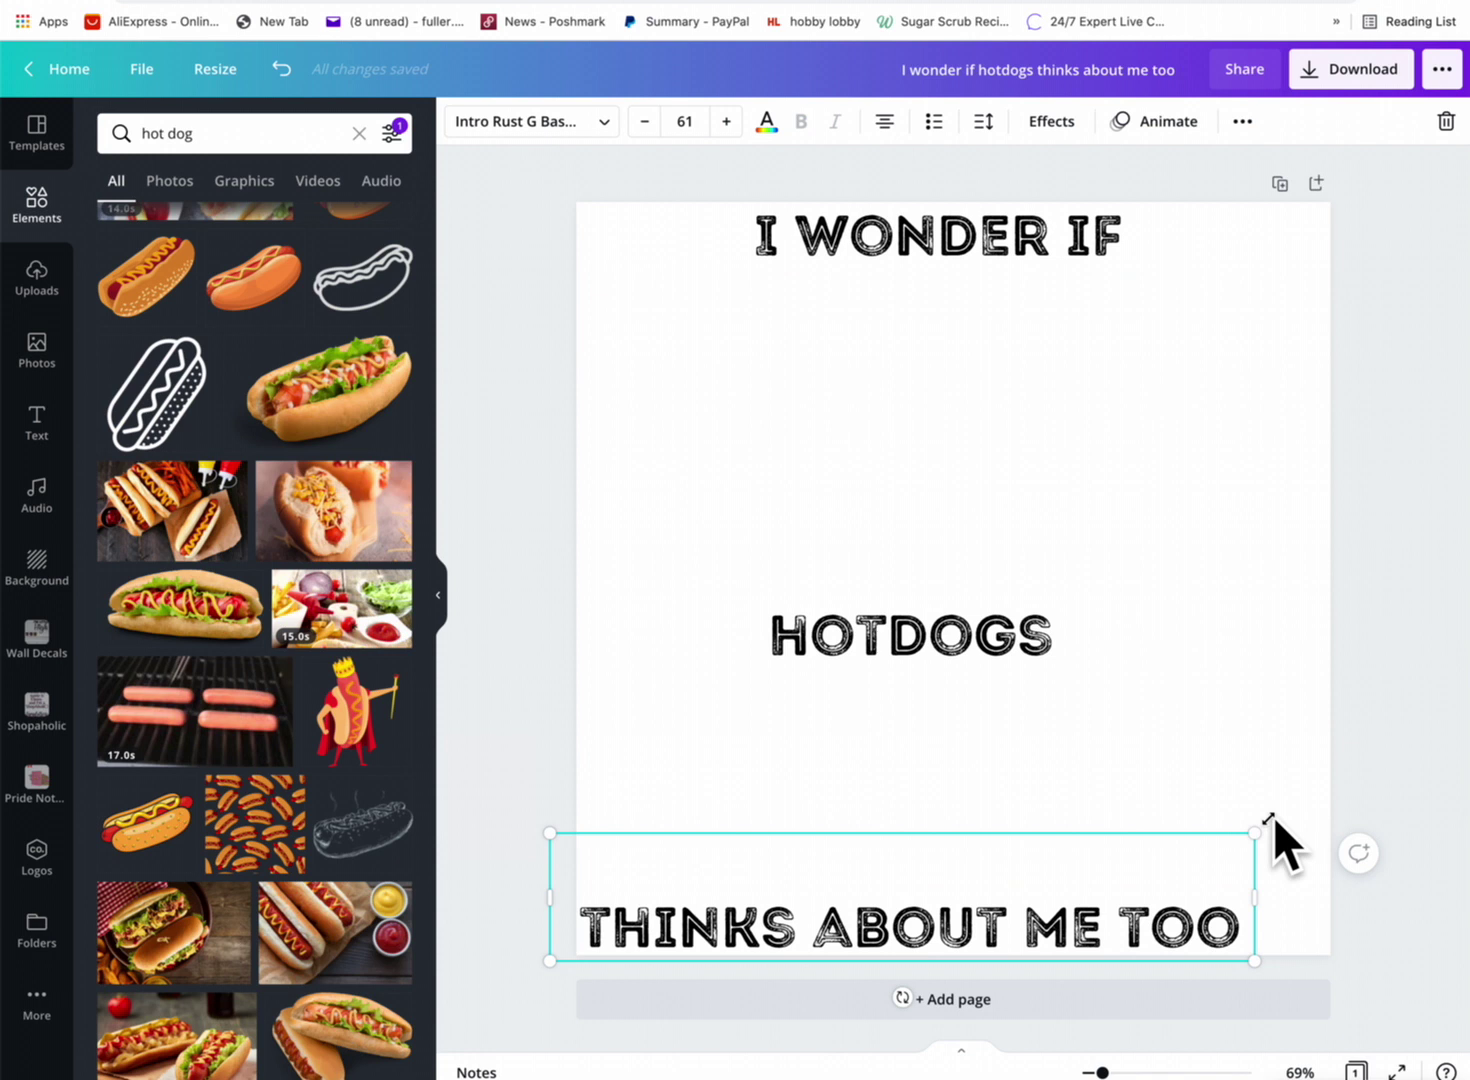
{"action": "left_click_drag", "start_coordinate": [1253, 822], "coordinate": [1333, 793]}
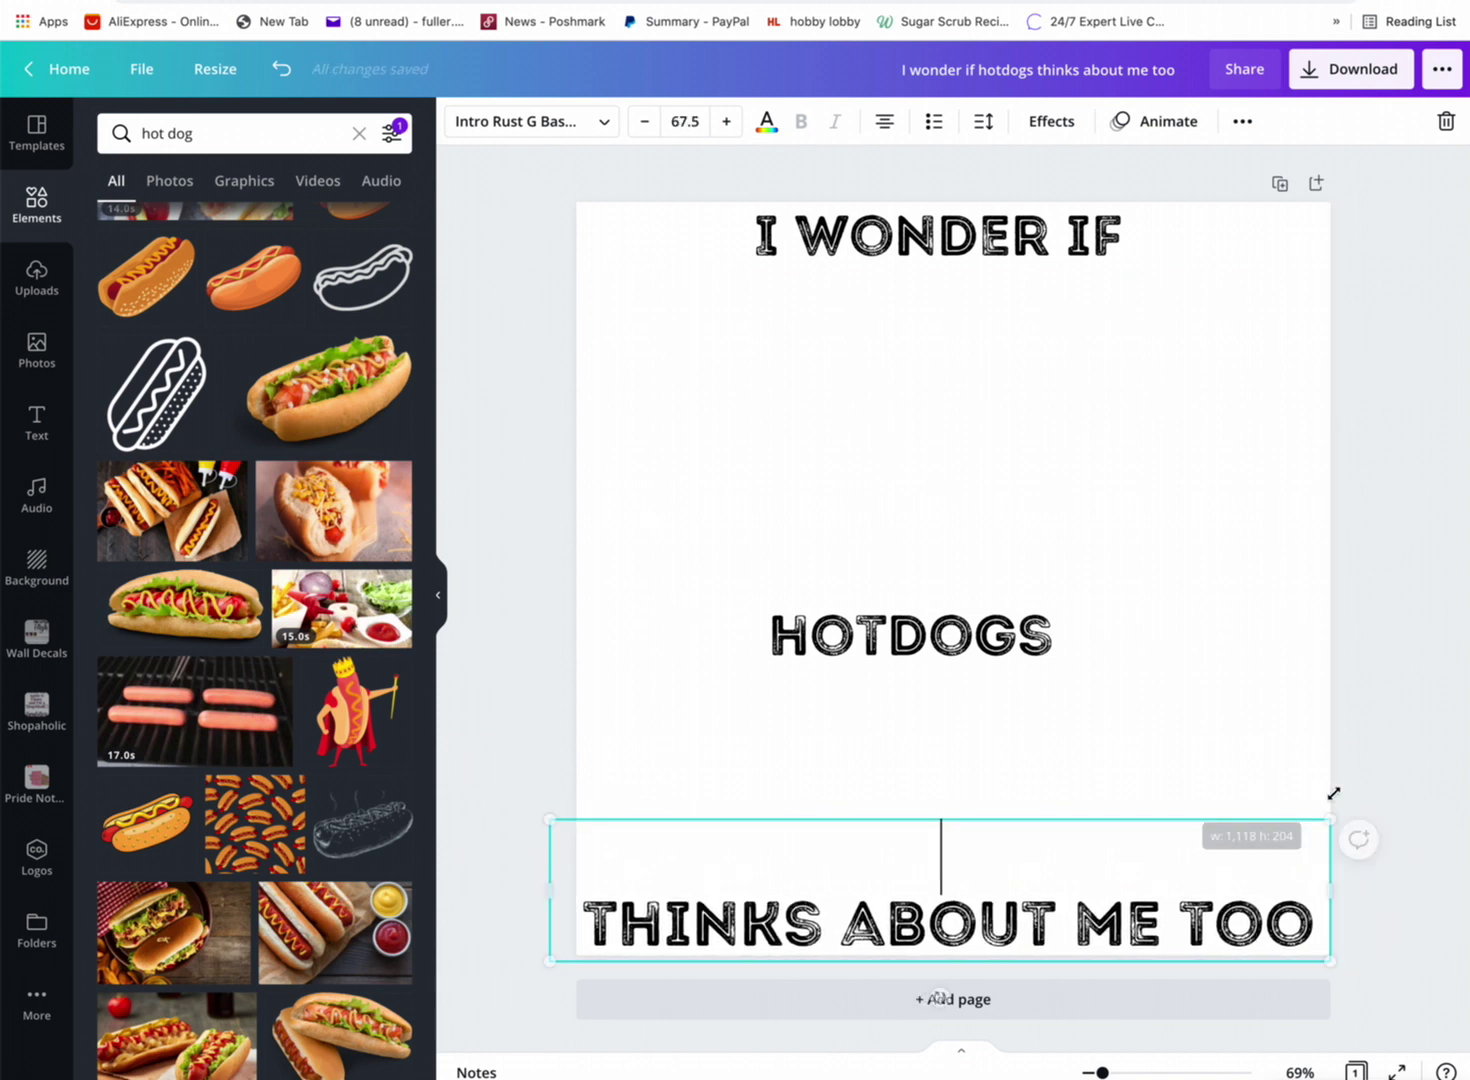
Narrow the HOTDOGS box and align it with the page's left edge.
{"action": "left_click", "coordinate": [900, 641]}
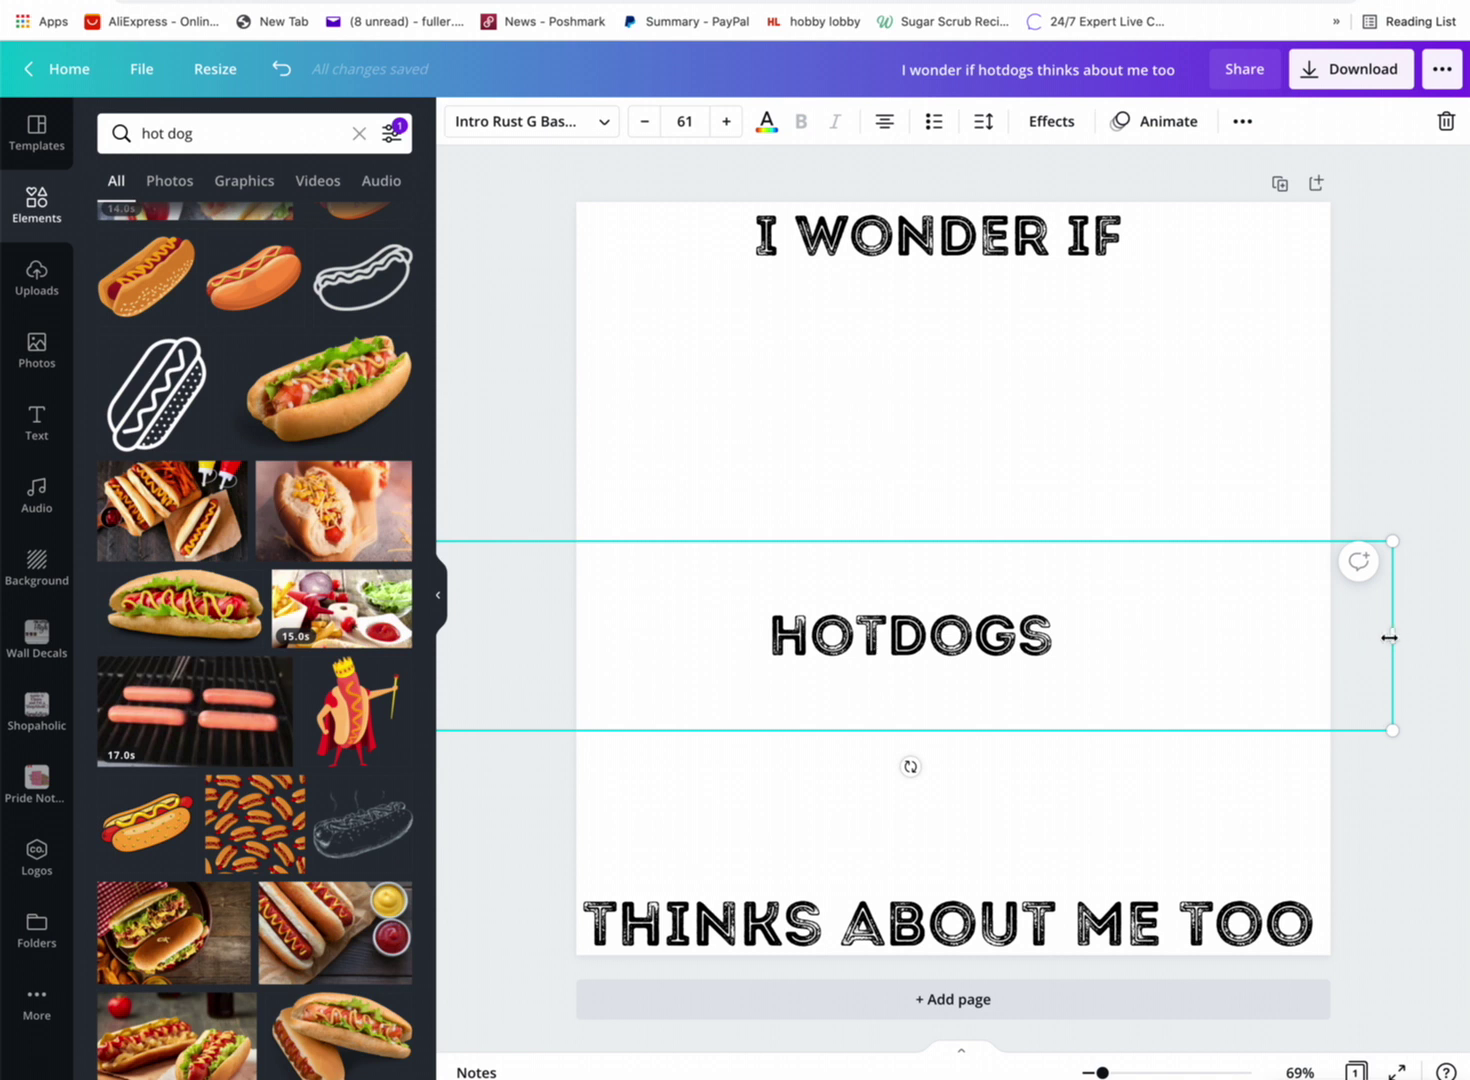
{"action": "left_click_drag", "start_coordinate": [1389, 637], "coordinate": [762, 637]}
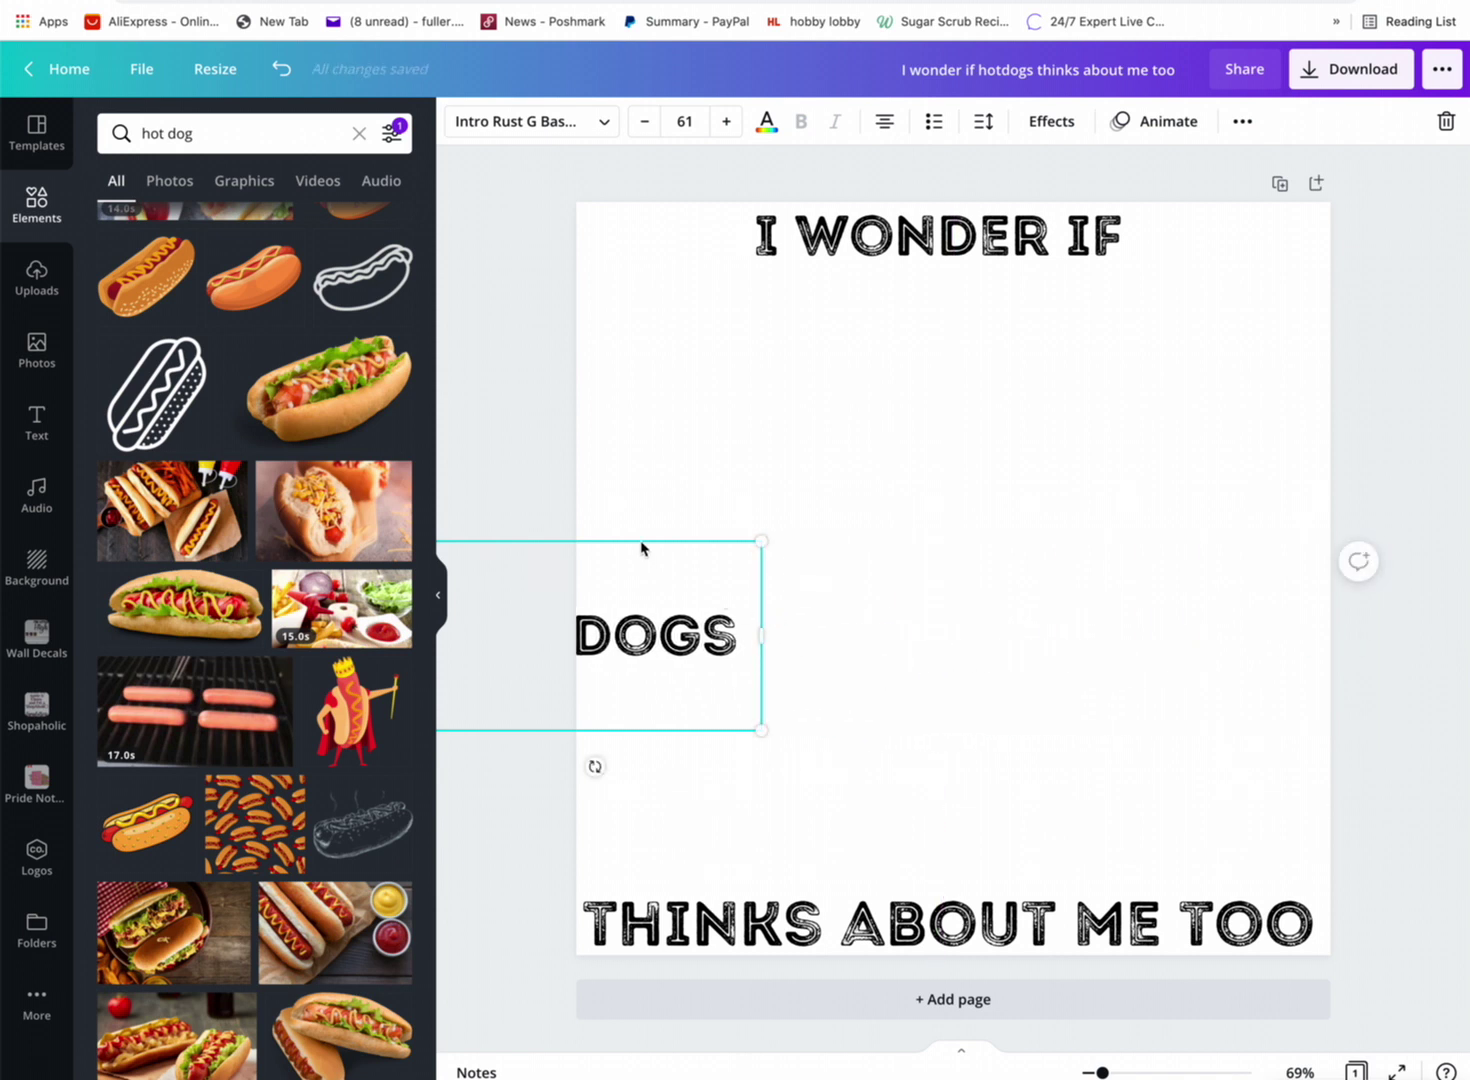
{"action": "left_click_drag", "start_coordinate": [638, 554], "coordinate": [784, 541]}
Stretch 'I WONDER IF' to fill the page width at the top.
{"action": "mouse_move", "coordinate": [948, 265]}
{"action": "left_mouse_down"}
{"action": "mouse_move", "coordinate": [882, 272]}
{"action": "mouse_move", "coordinate": [923, 276]}
{"action": "left_mouse_up"}
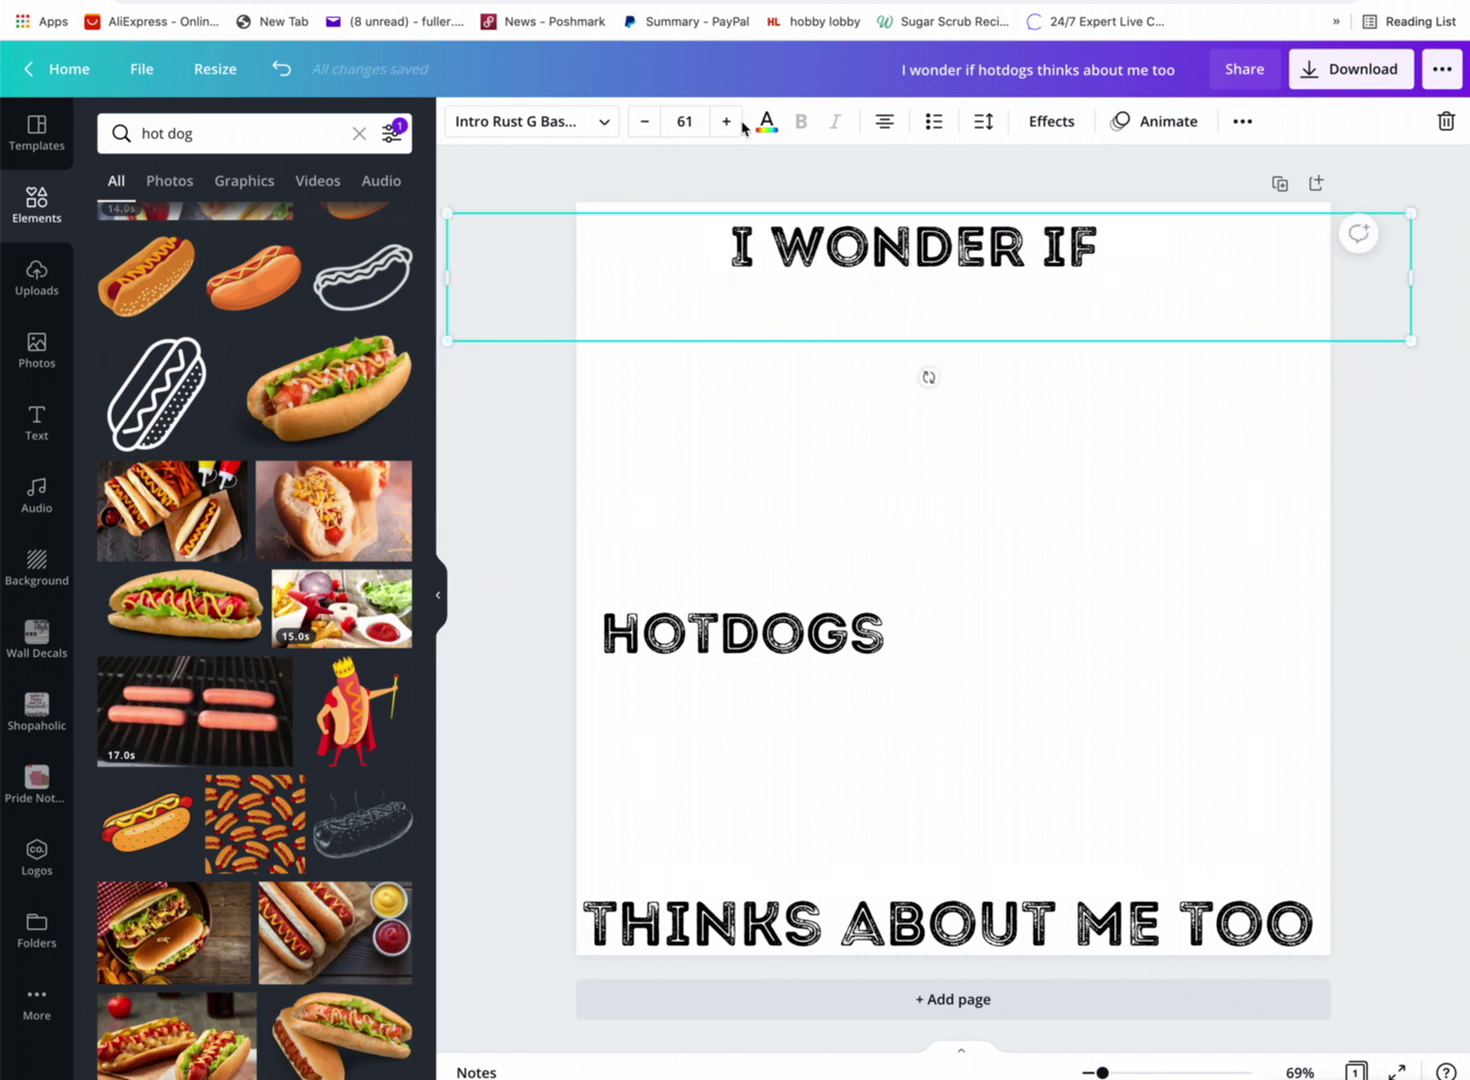
{"action": "left_click_drag", "start_coordinate": [1409, 275], "coordinate": [836, 244]}
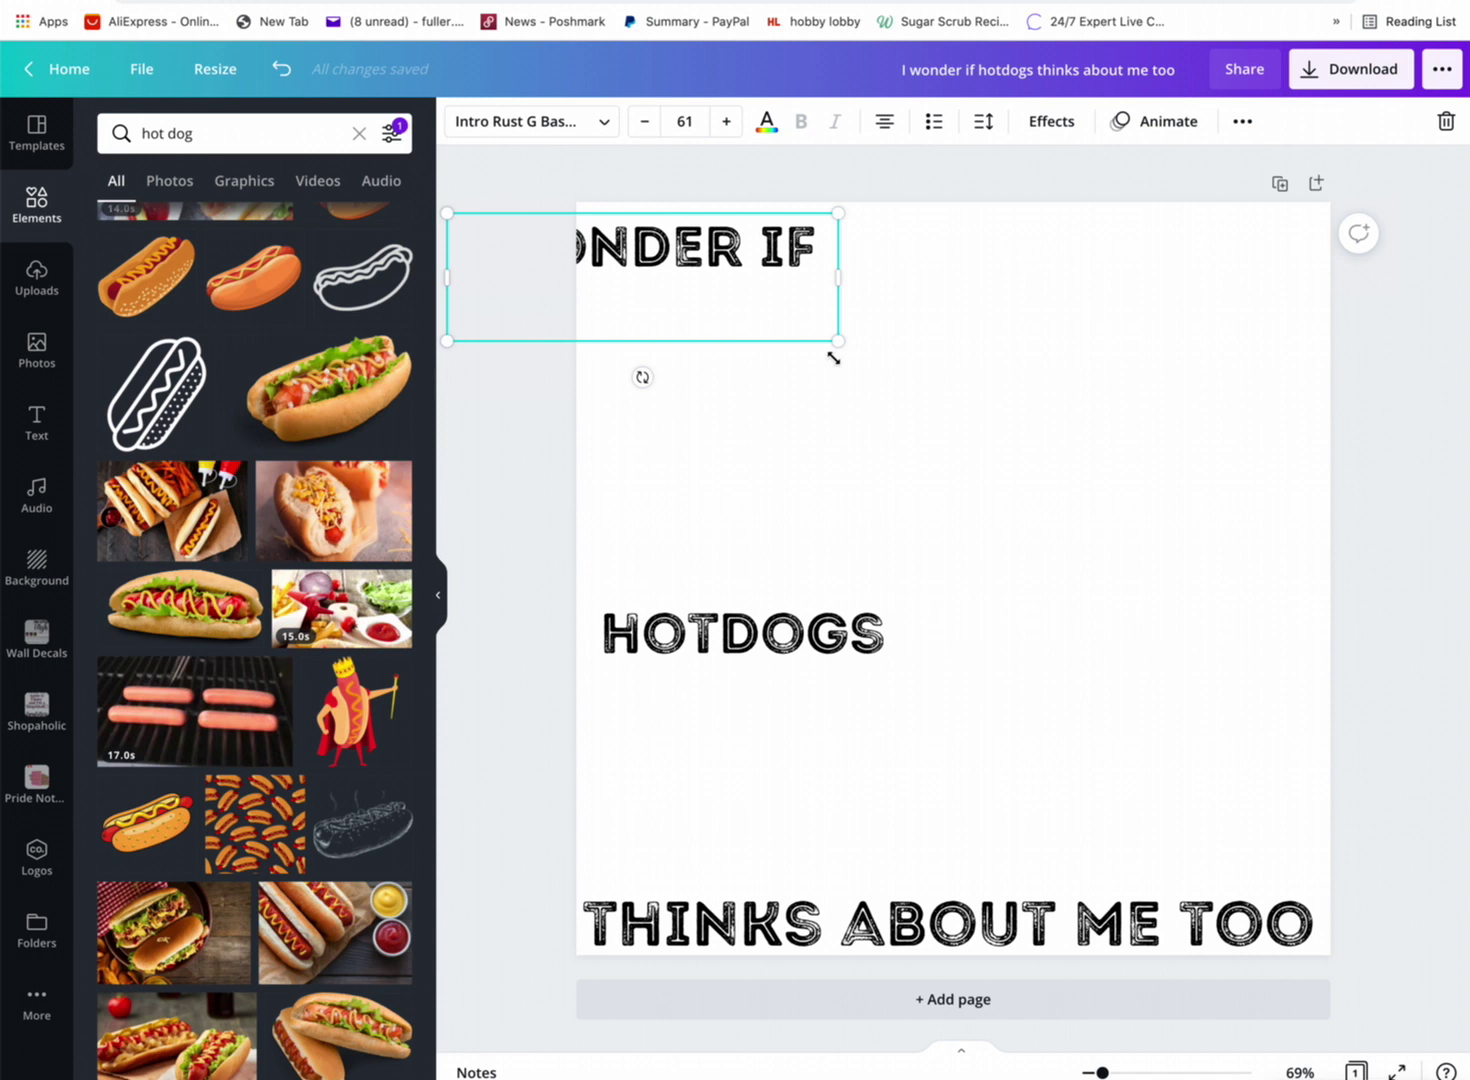
{"action": "left_click_drag", "start_coordinate": [836, 338], "coordinate": [1255, 635]}
{"action": "left_click_drag", "start_coordinate": [445, 512], "coordinate": [584, 499]}
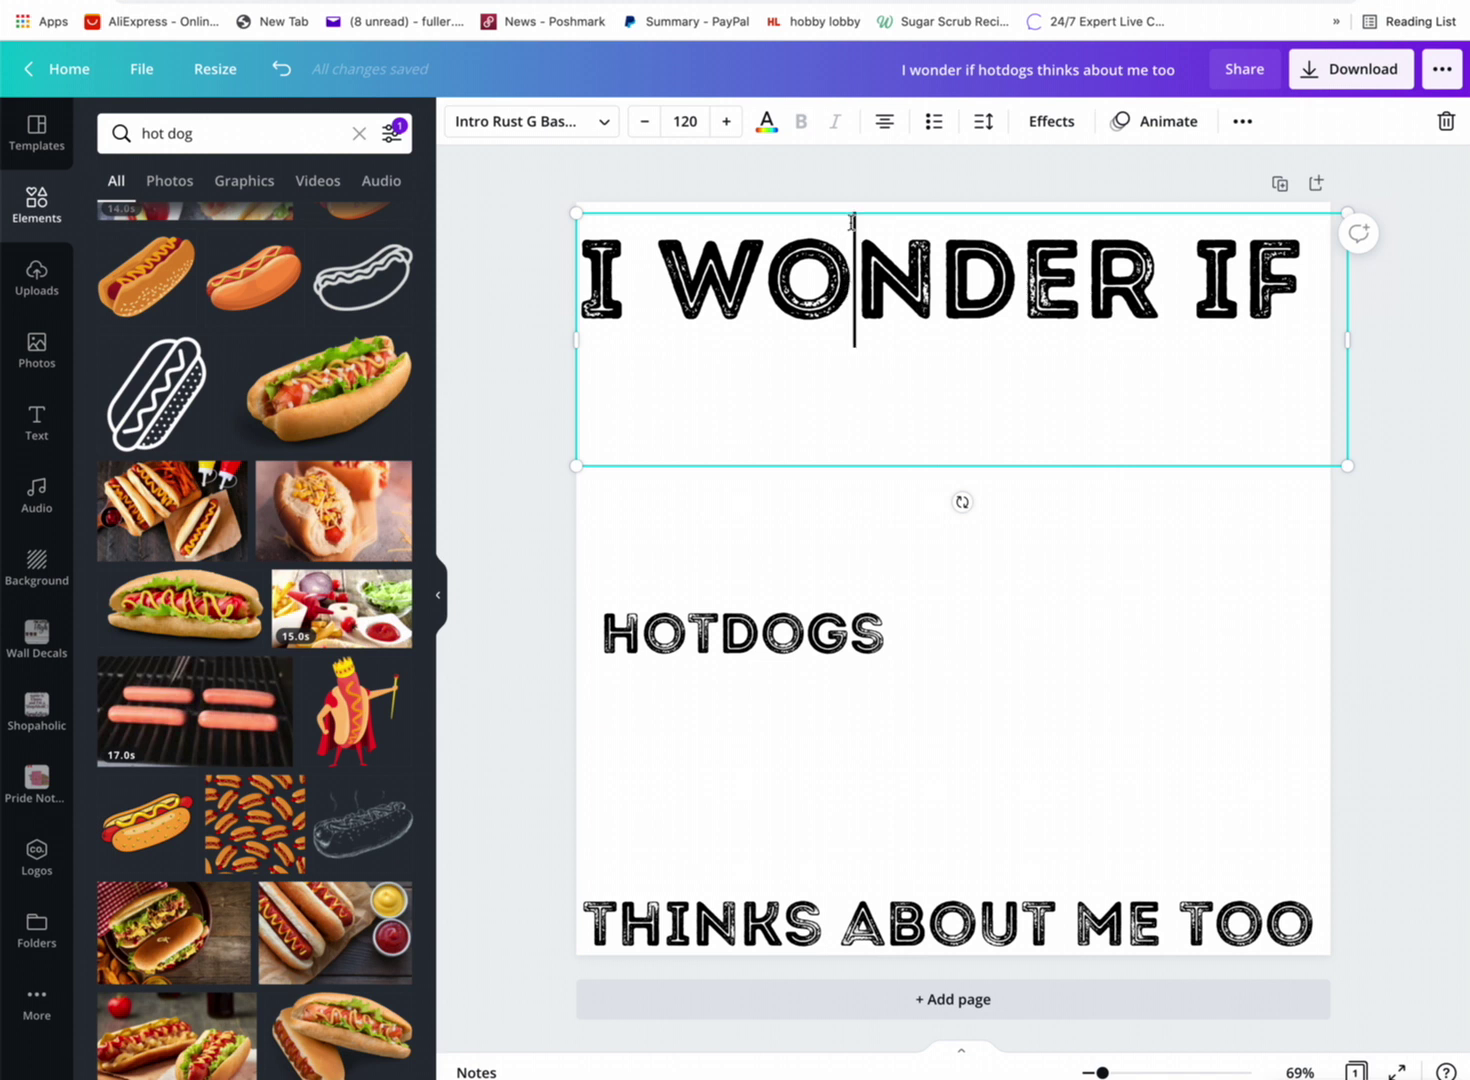
{"action": "left_click_drag", "start_coordinate": [849, 209], "coordinate": [850, 196]}
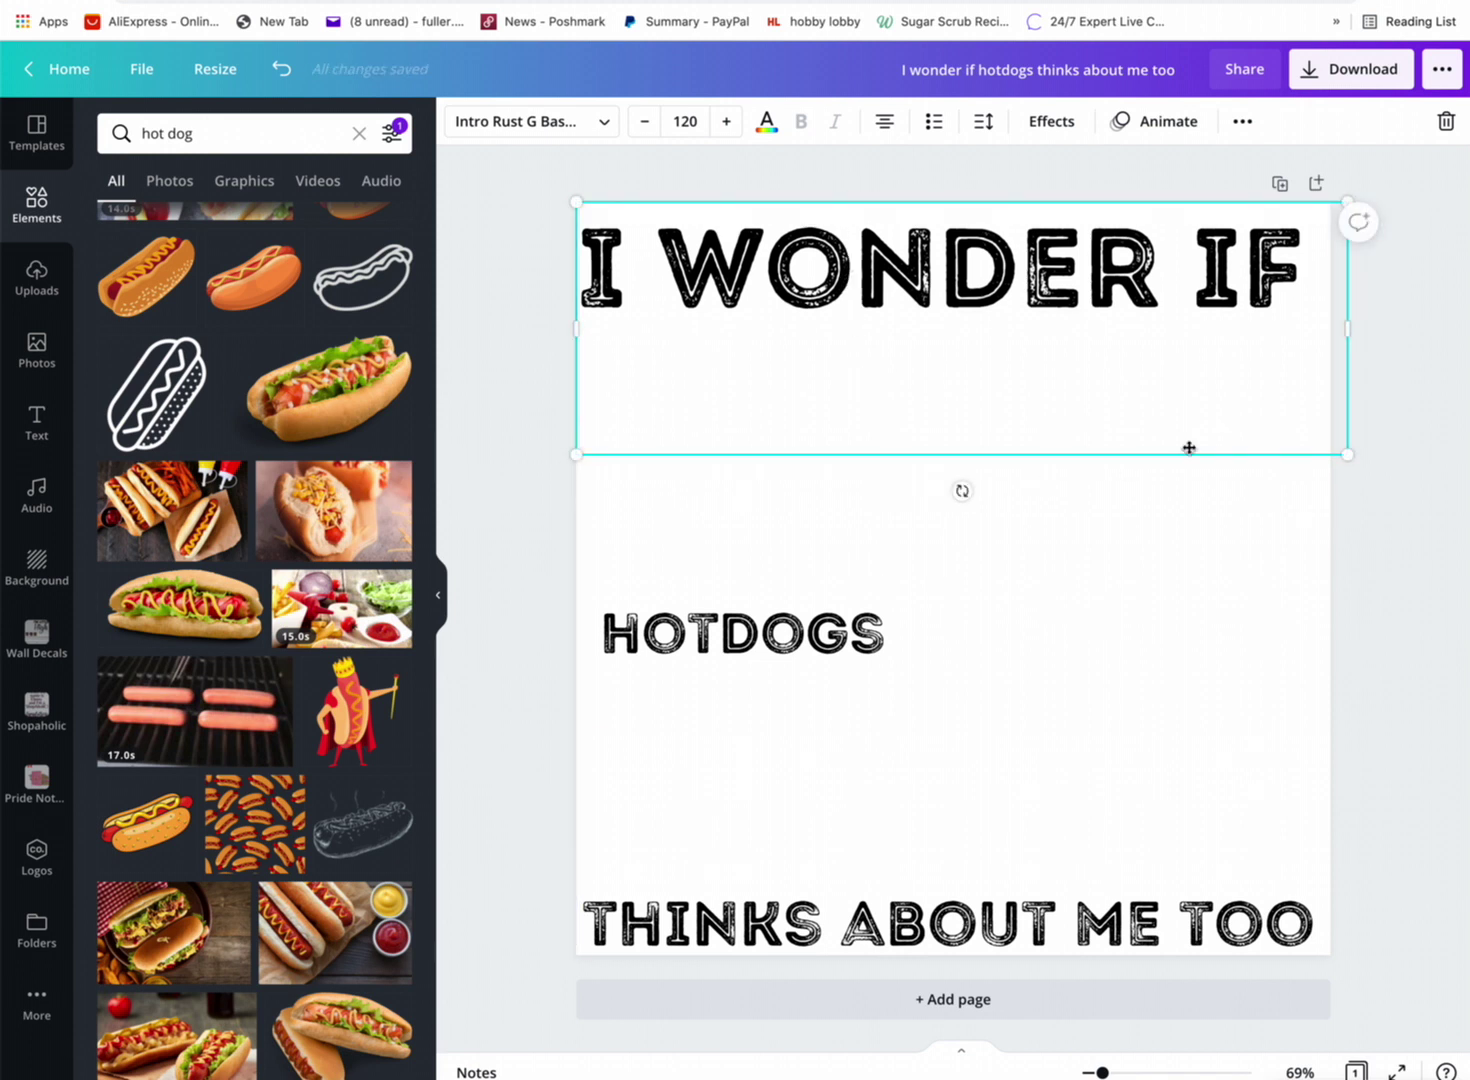
{"action": "left_click_drag", "start_coordinate": [1358, 335], "coordinate": [1330, 345]}
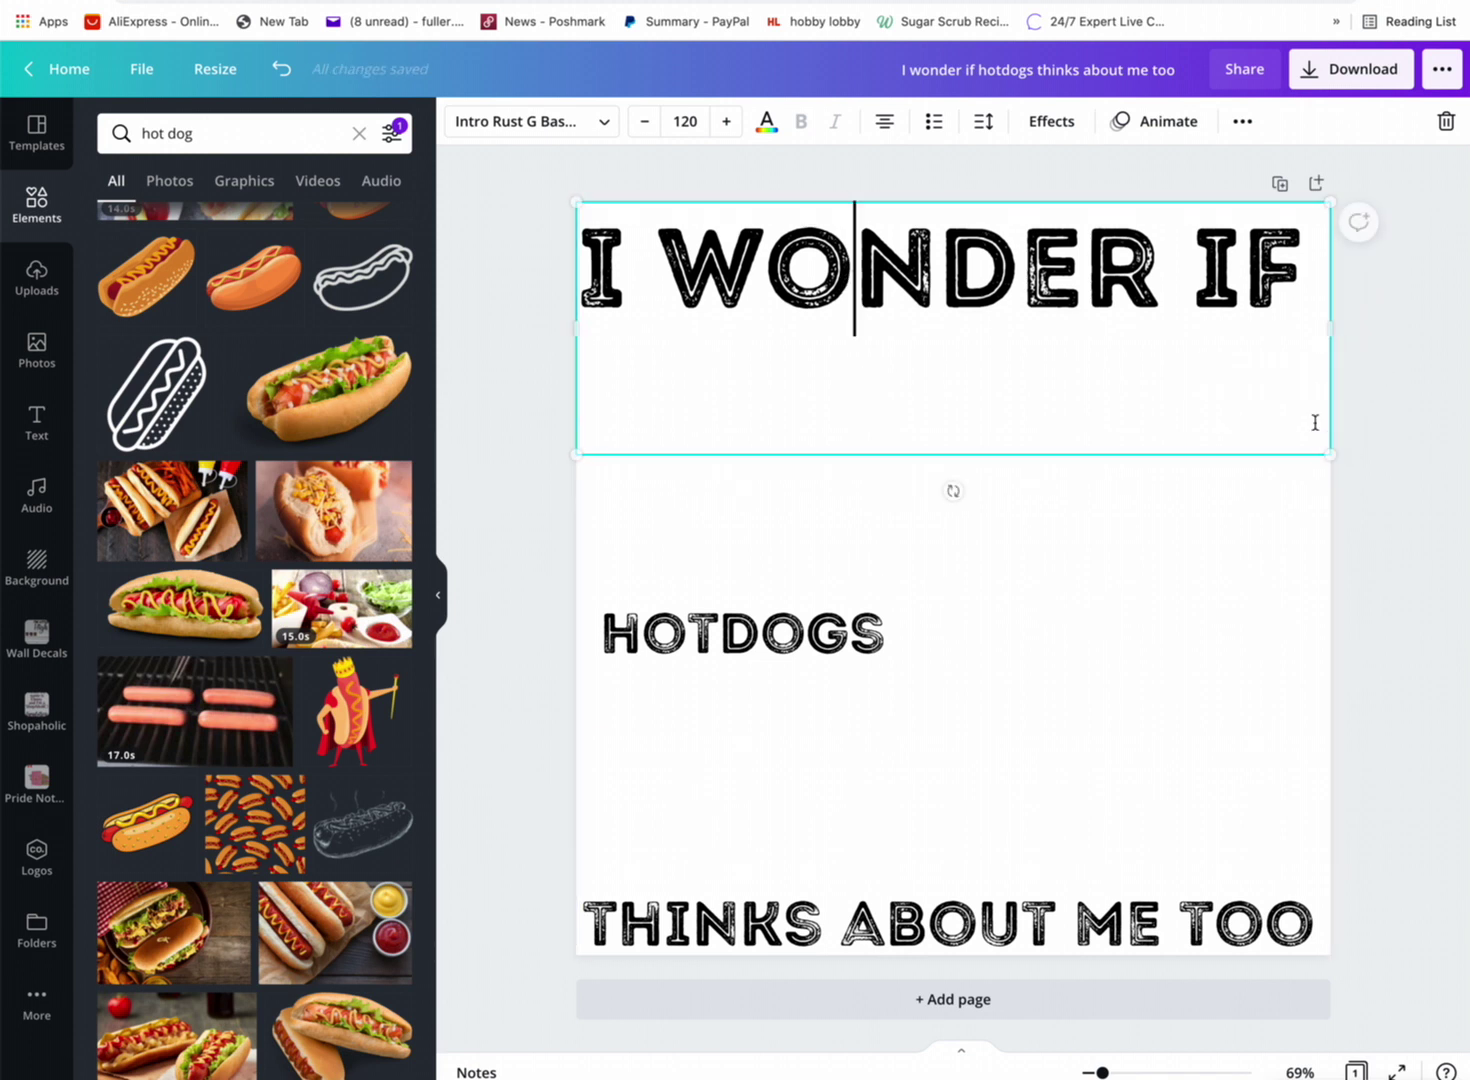
{"action": "mouse_move", "coordinate": [1327, 452]}
{"action": "left_mouse_down"}
{"action": "mouse_move", "coordinate": [1368, 466]}
{"action": "mouse_move", "coordinate": [1345, 450]}
{"action": "mouse_move", "coordinate": [1356, 457]}
{"action": "left_mouse_up"}
Enlarge HOTDOGS to size 162, centre it, and nudge 'THINKS ABOUT ME TOO' up.
{"action": "left_click", "coordinate": [835, 648]}
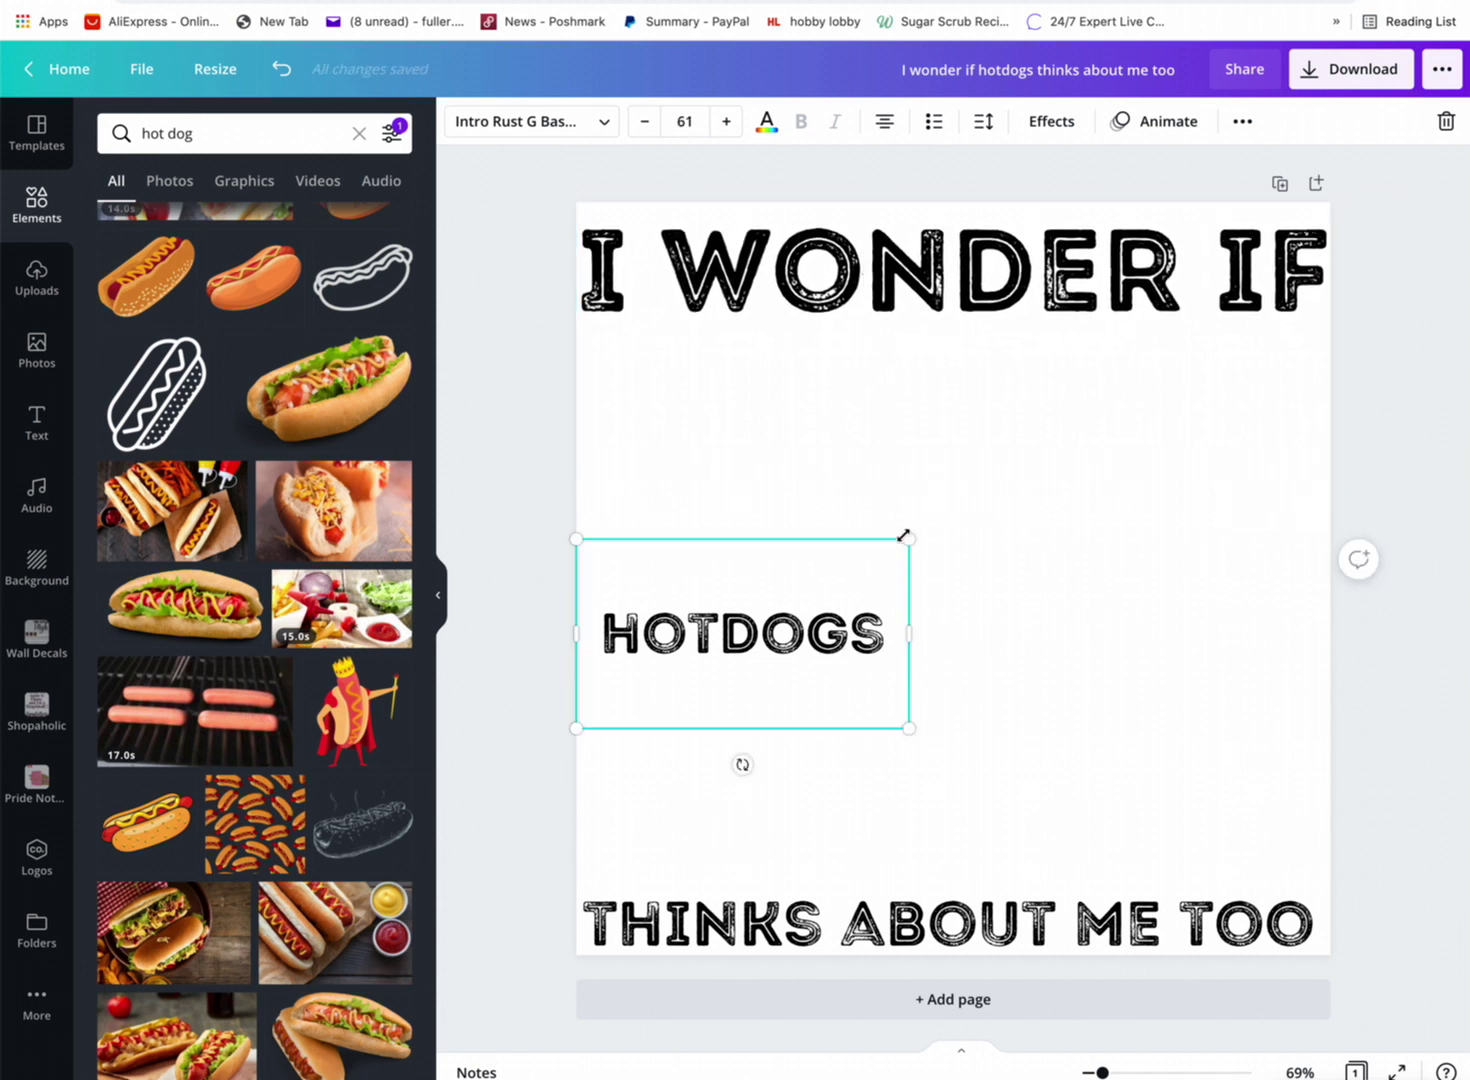
{"action": "left_click_drag", "start_coordinate": [903, 536], "coordinate": [1330, 493]}
{"action": "left_click", "coordinate": [791, 606]}
{"action": "left_click_drag", "start_coordinate": [909, 540], "coordinate": [1253, 443]}
{"action": "left_click_drag", "start_coordinate": [978, 504], "coordinate": [913, 607]}
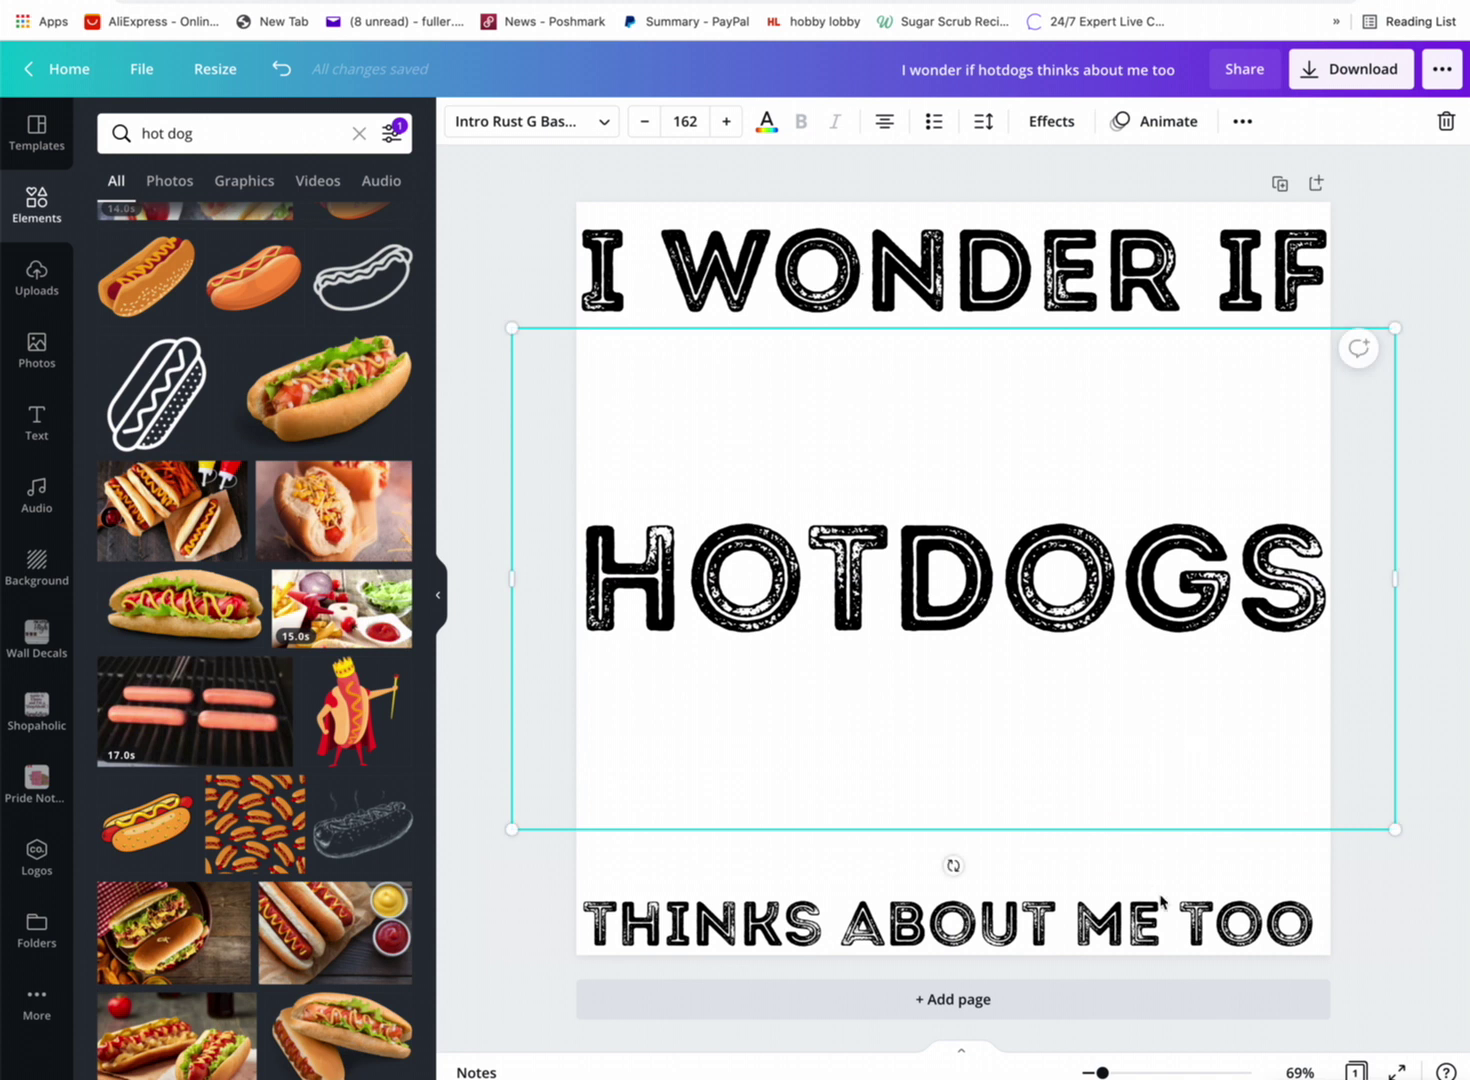
{"action": "left_click", "coordinate": [1124, 924]}
{"action": "left_click_drag", "start_coordinate": [1124, 924], "coordinate": [1112, 868]}
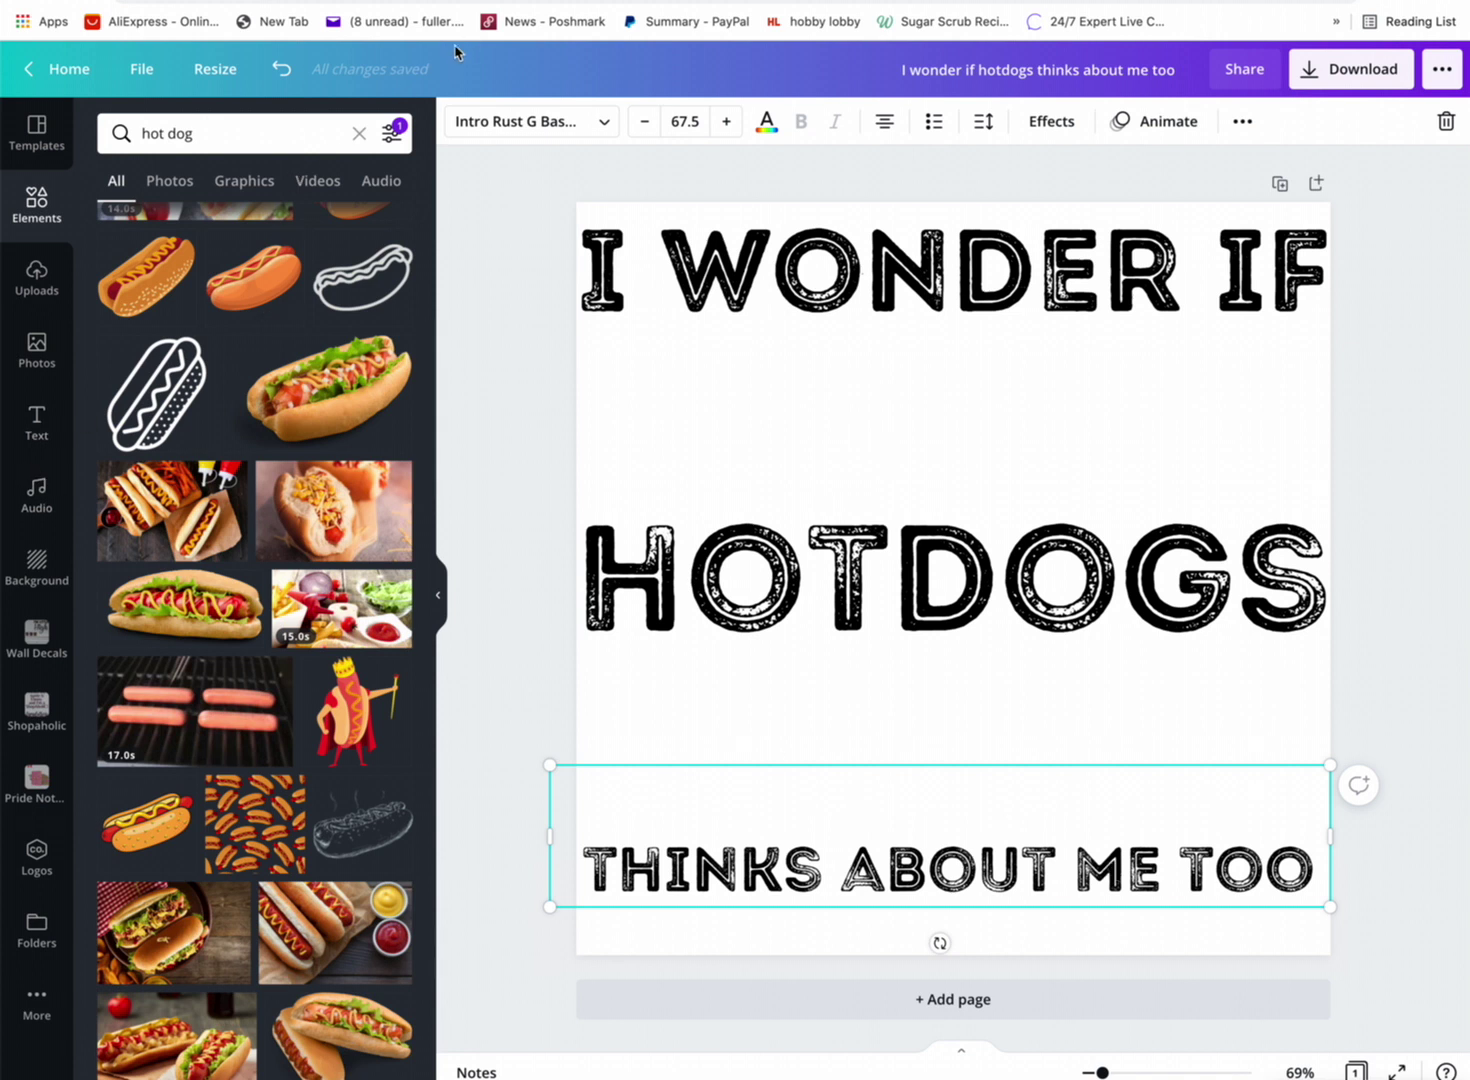
Open a new browser tab and go to the Amazon site.
{"action": "key", "text": "super+t"}
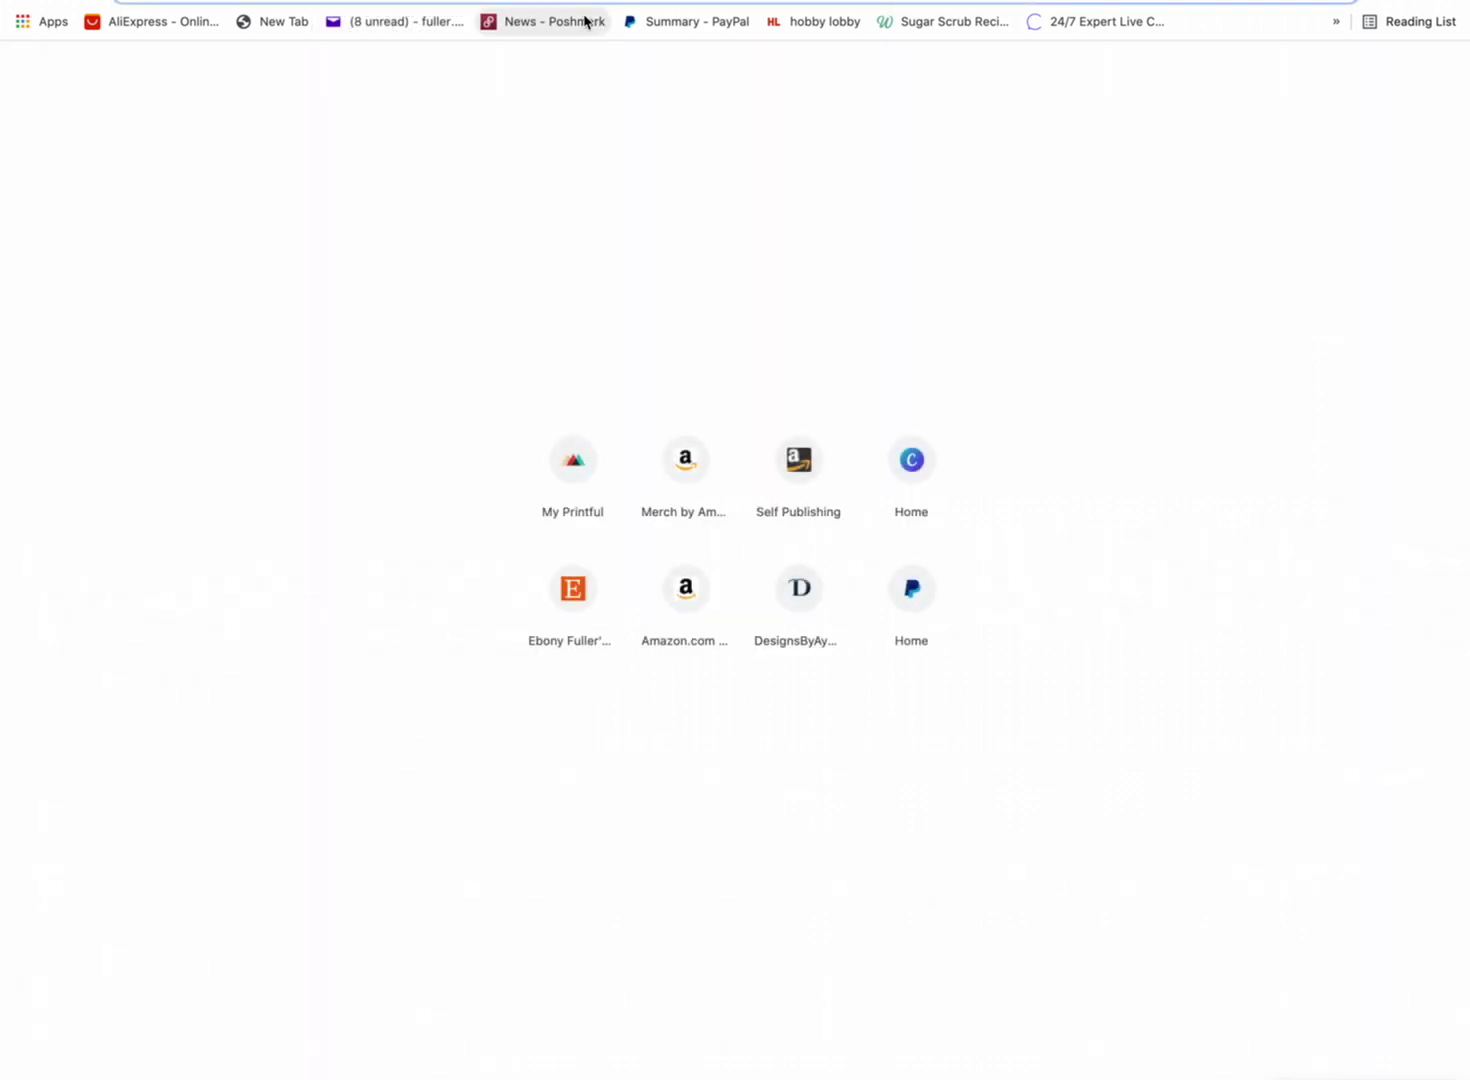
{"action": "left_click", "coordinate": [716, 548]}
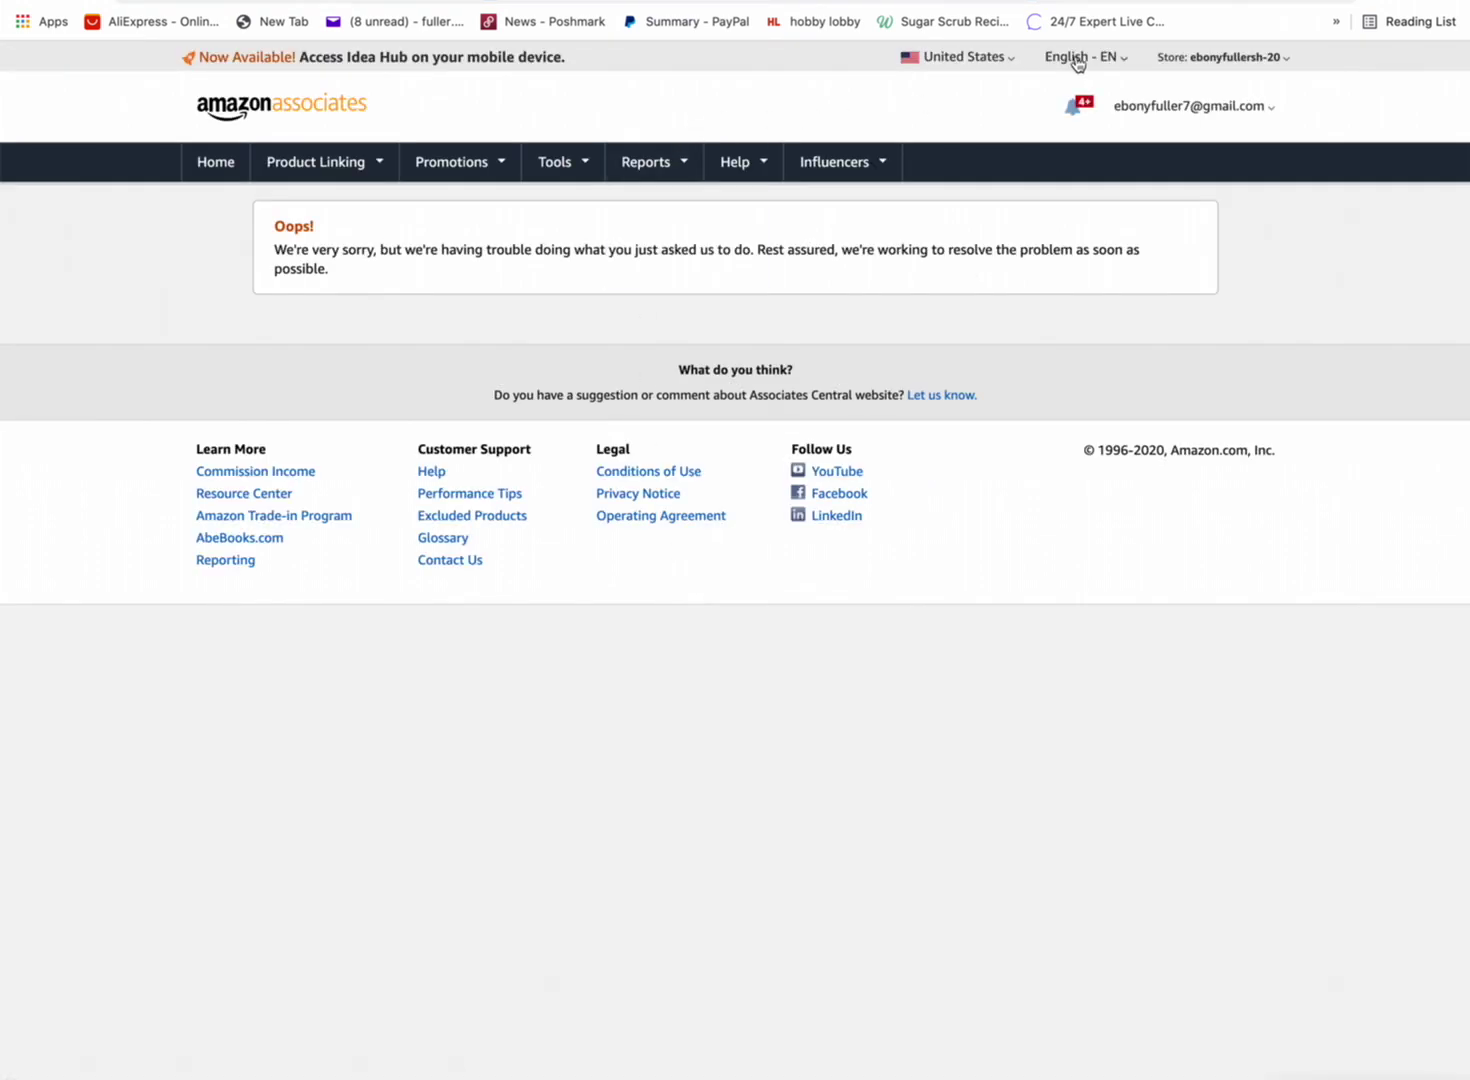
{"action": "left_click", "coordinate": [1077, 62]}
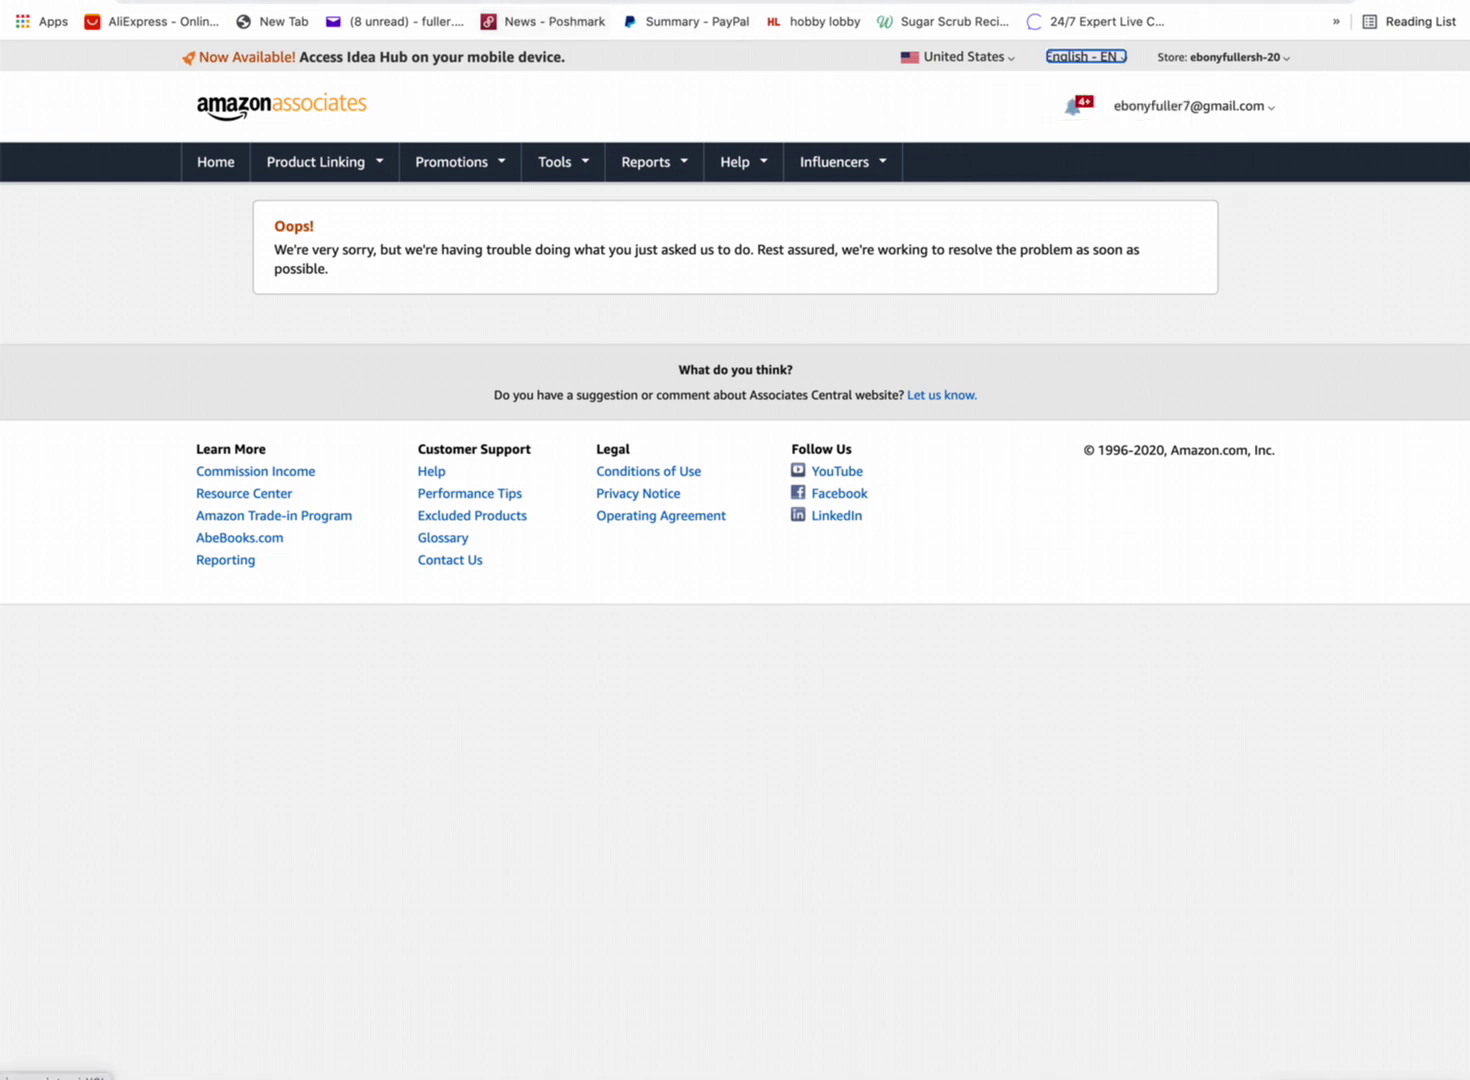
{"action": "left_click", "coordinate": [560, 2]}
{"action": "type", "text": "amazon."}
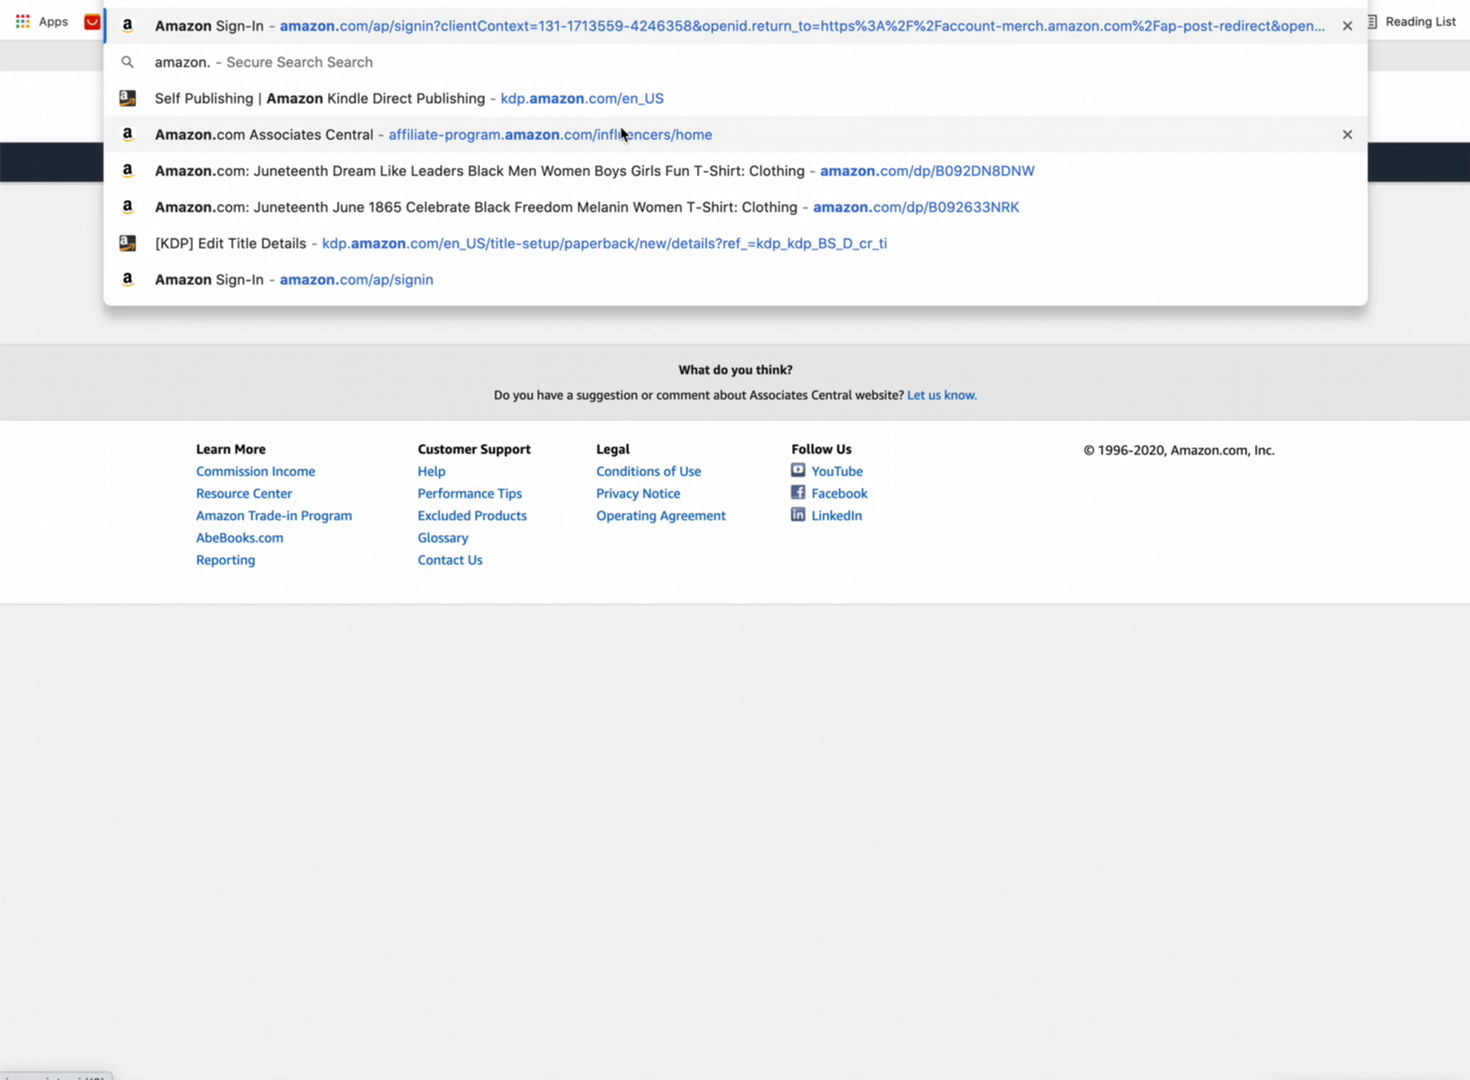
{"action": "key", "text": "Escape"}
Search Amazon for 'i wonder if' shirts and scroll through the novelty T-shirt results.
{"action": "mouse_move", "coordinate": [659, 183]}
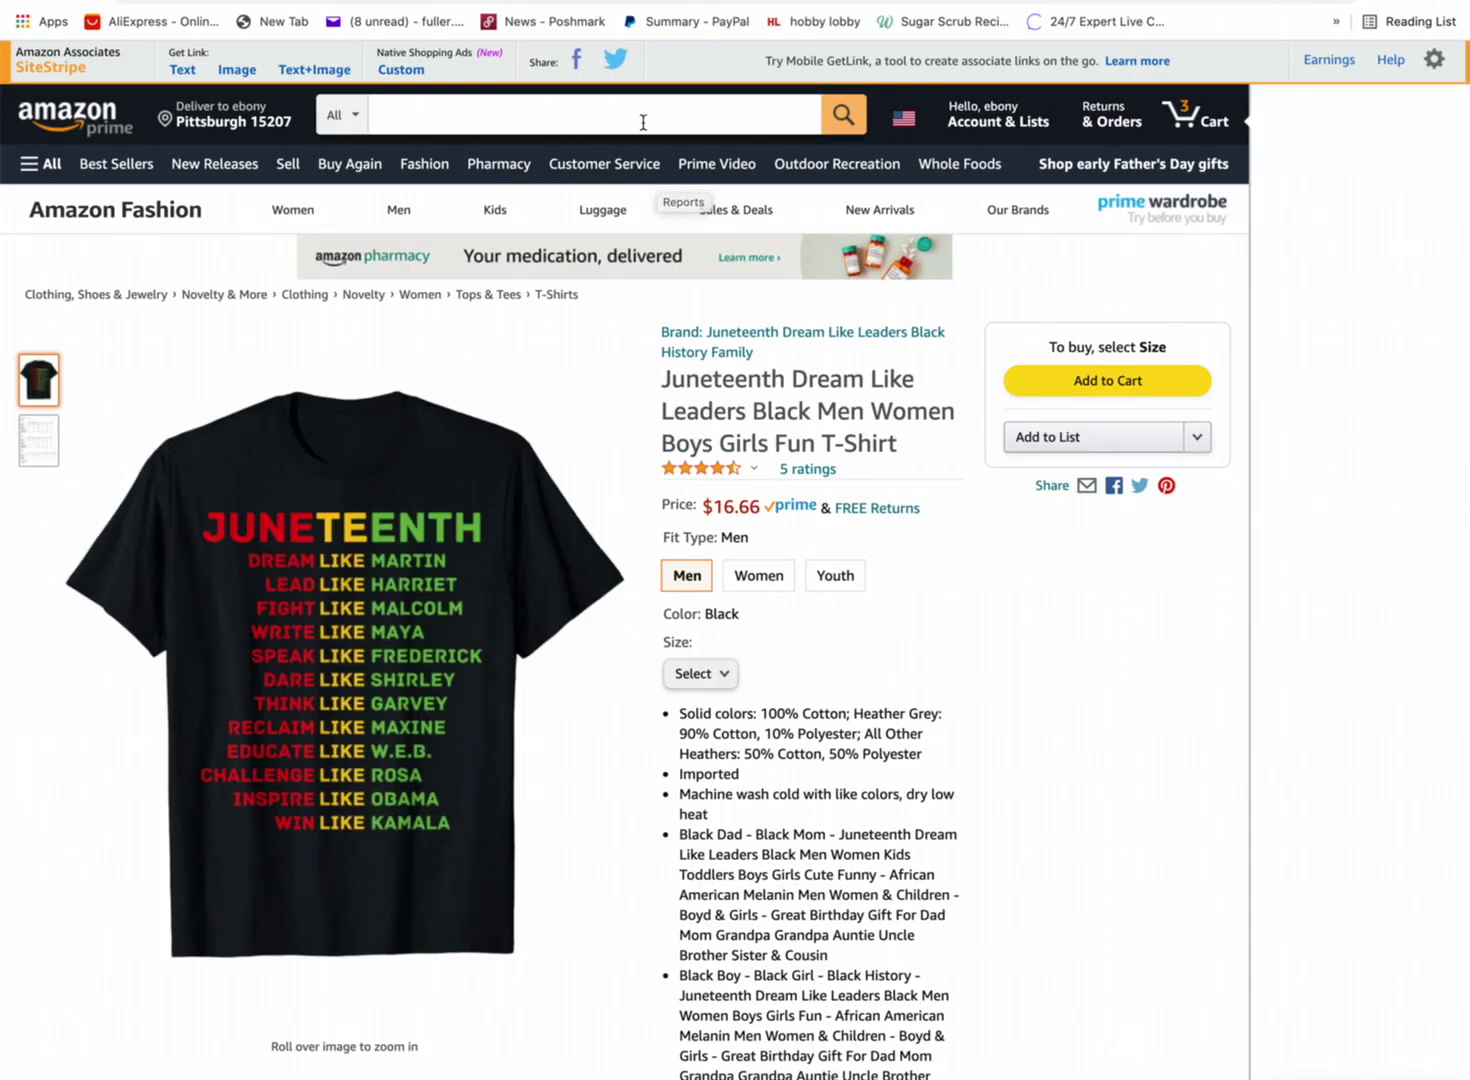
{"action": "left_click", "coordinate": [558, 114]}
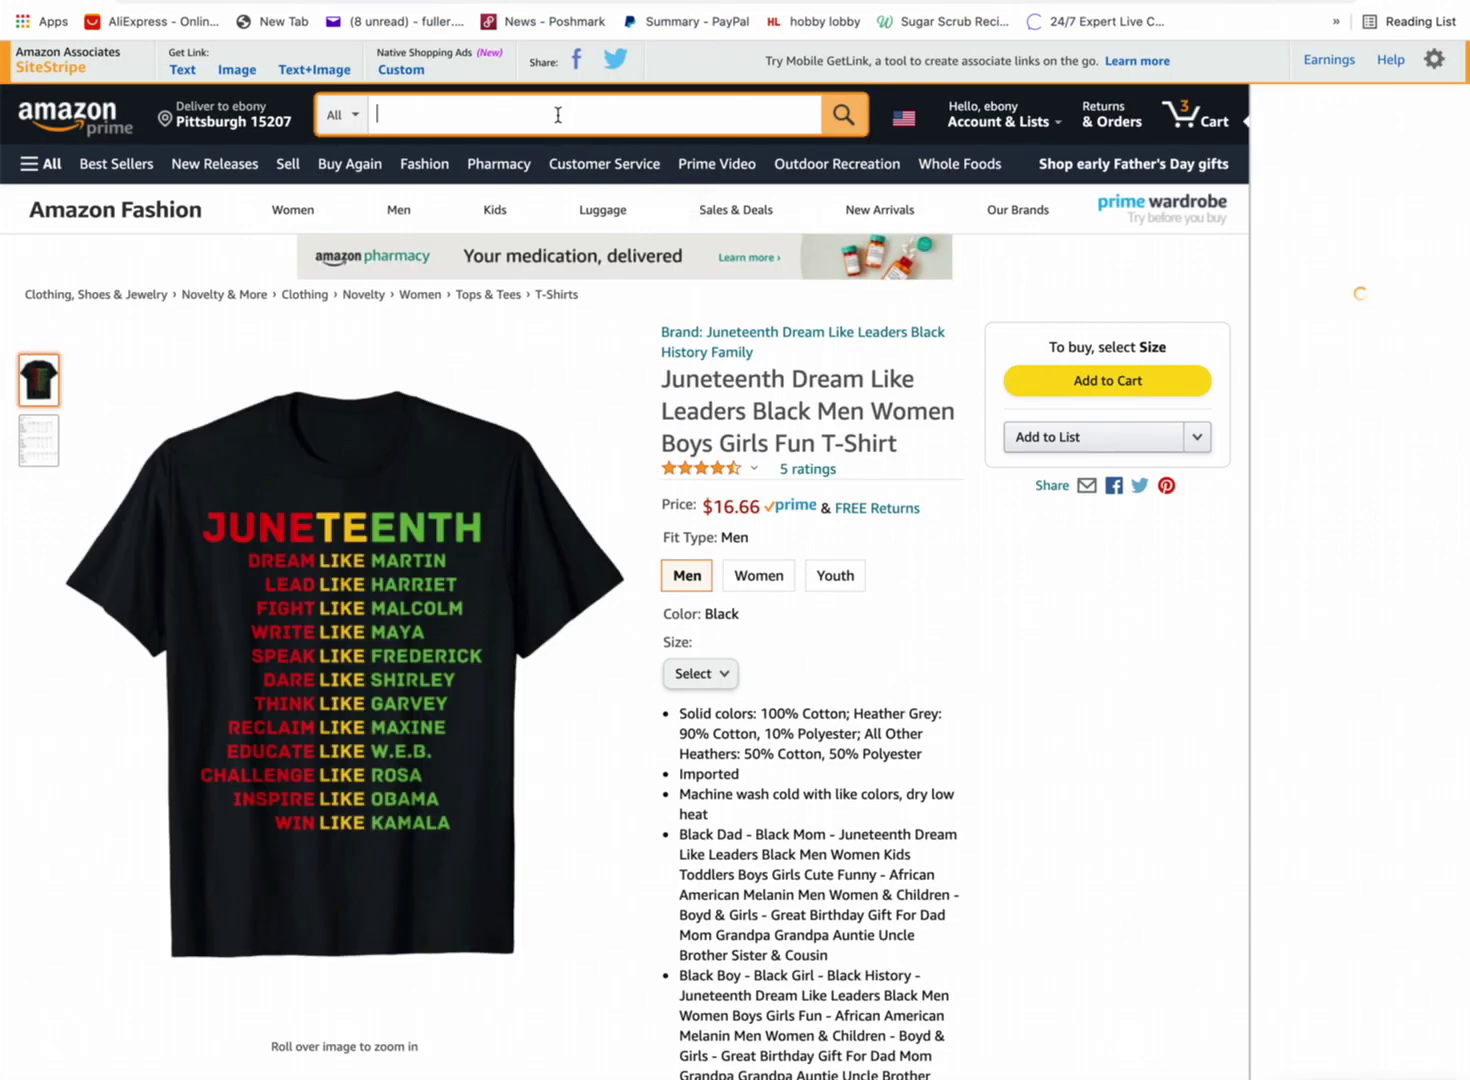
{"action": "type", "text": "i wonder if"}
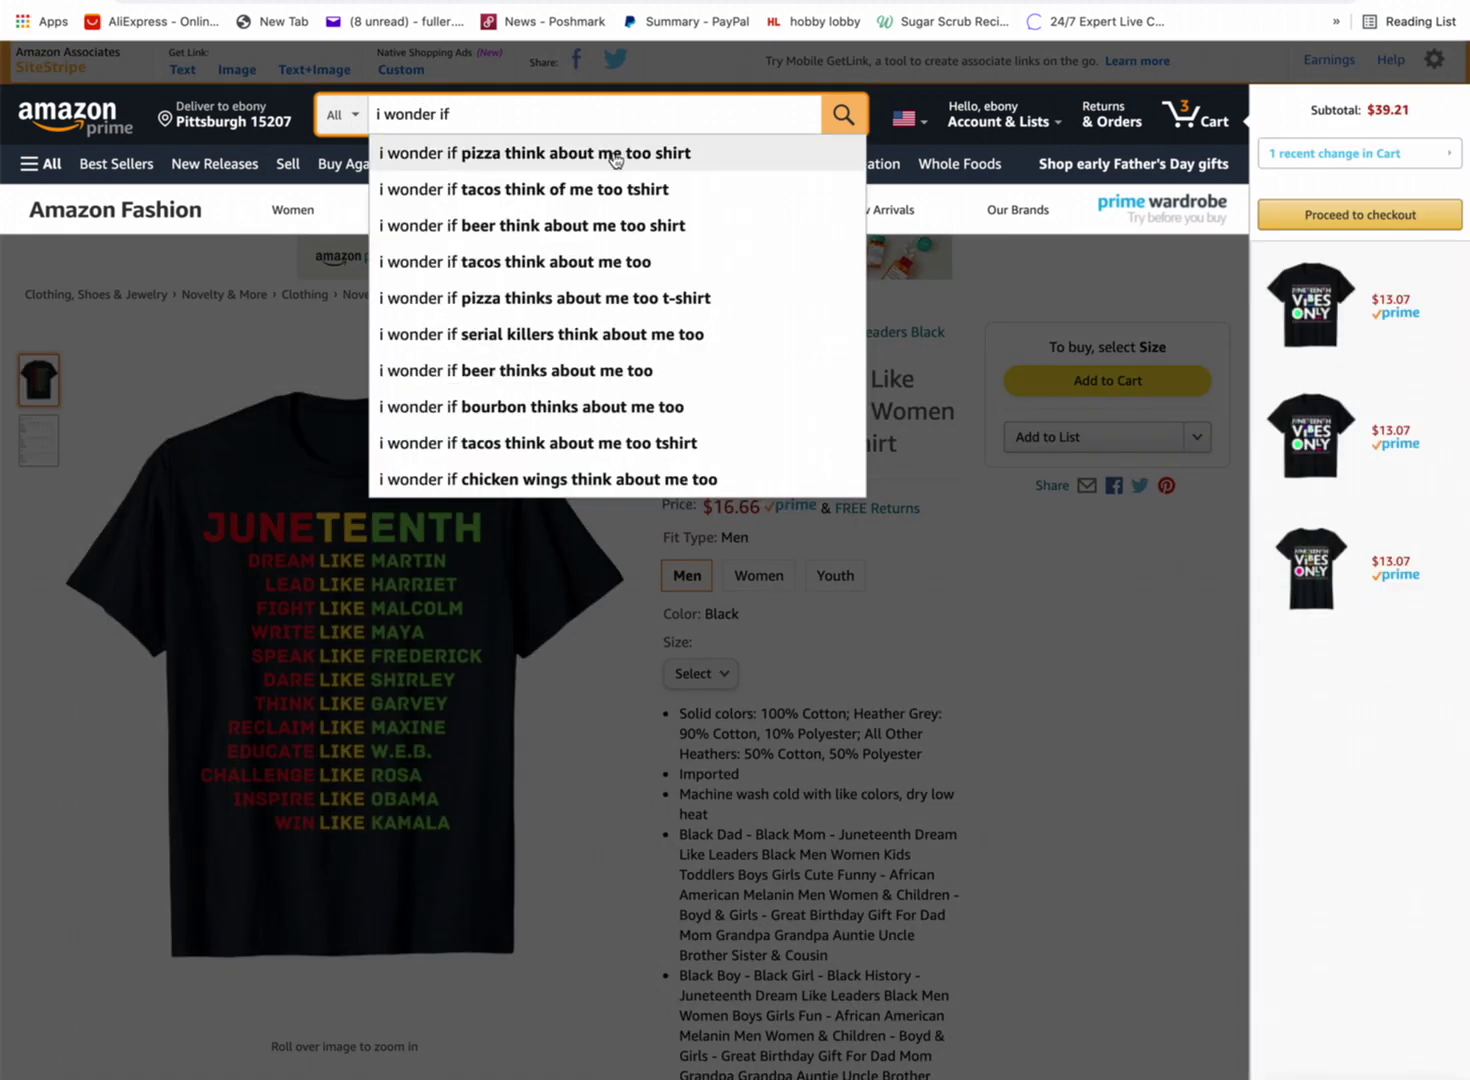
{"action": "key", "text": "Escape"}
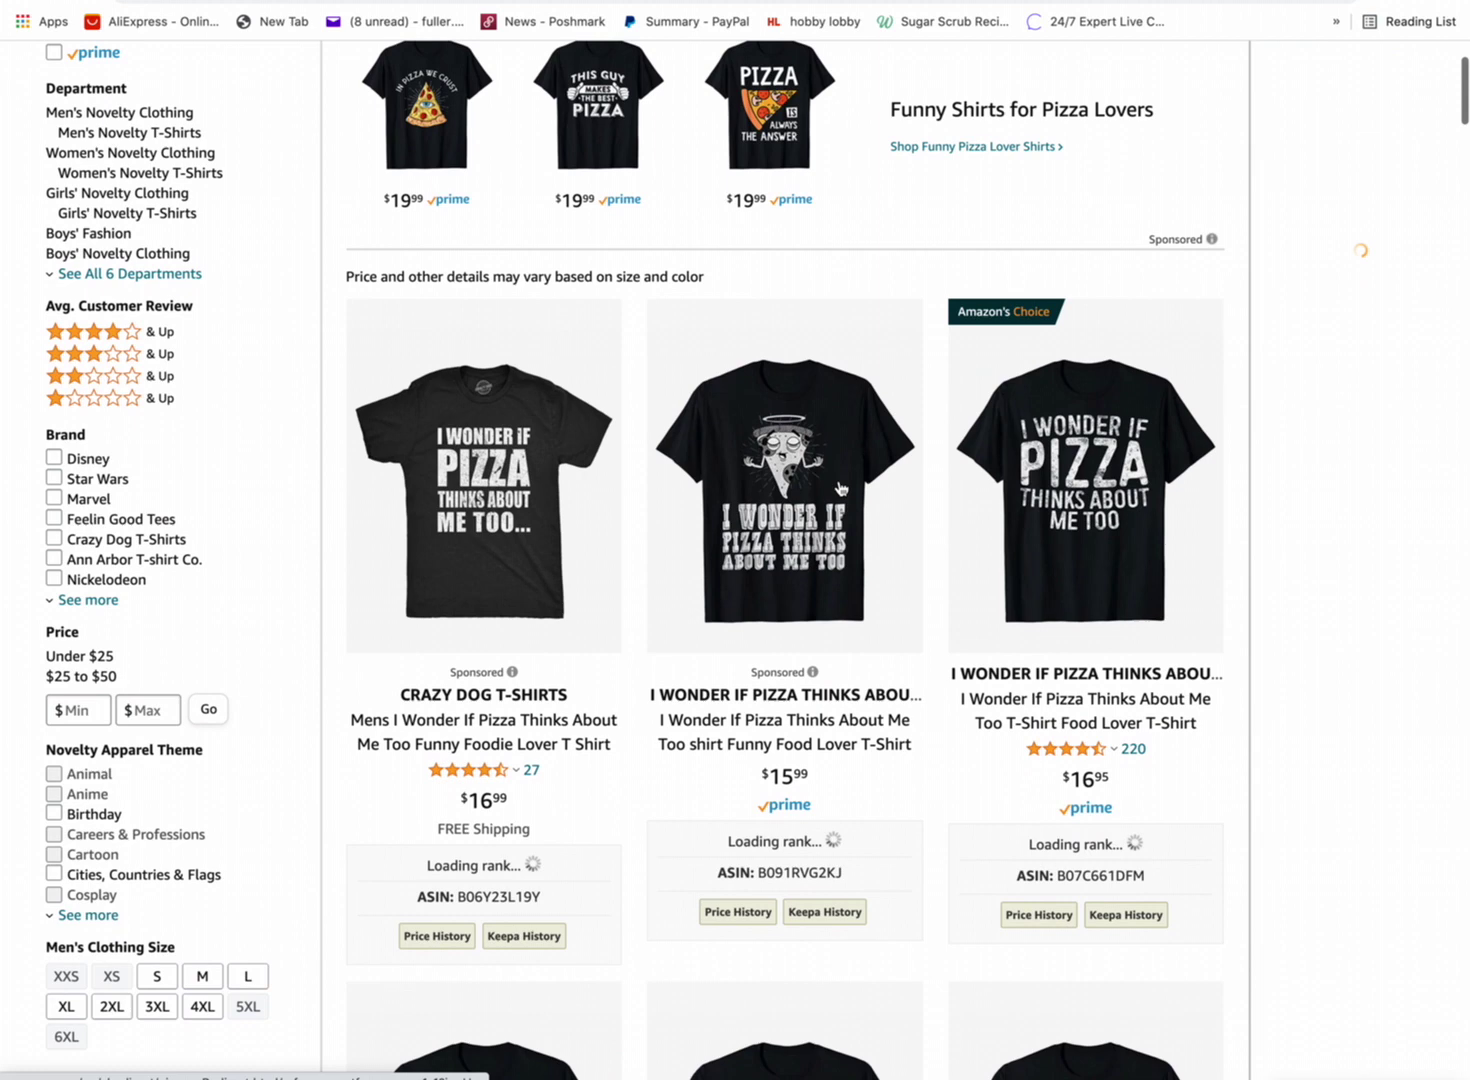
{"action": "scroll", "coordinate": [840, 488], "scroll_direction": "down", "scroll_amount": 2}
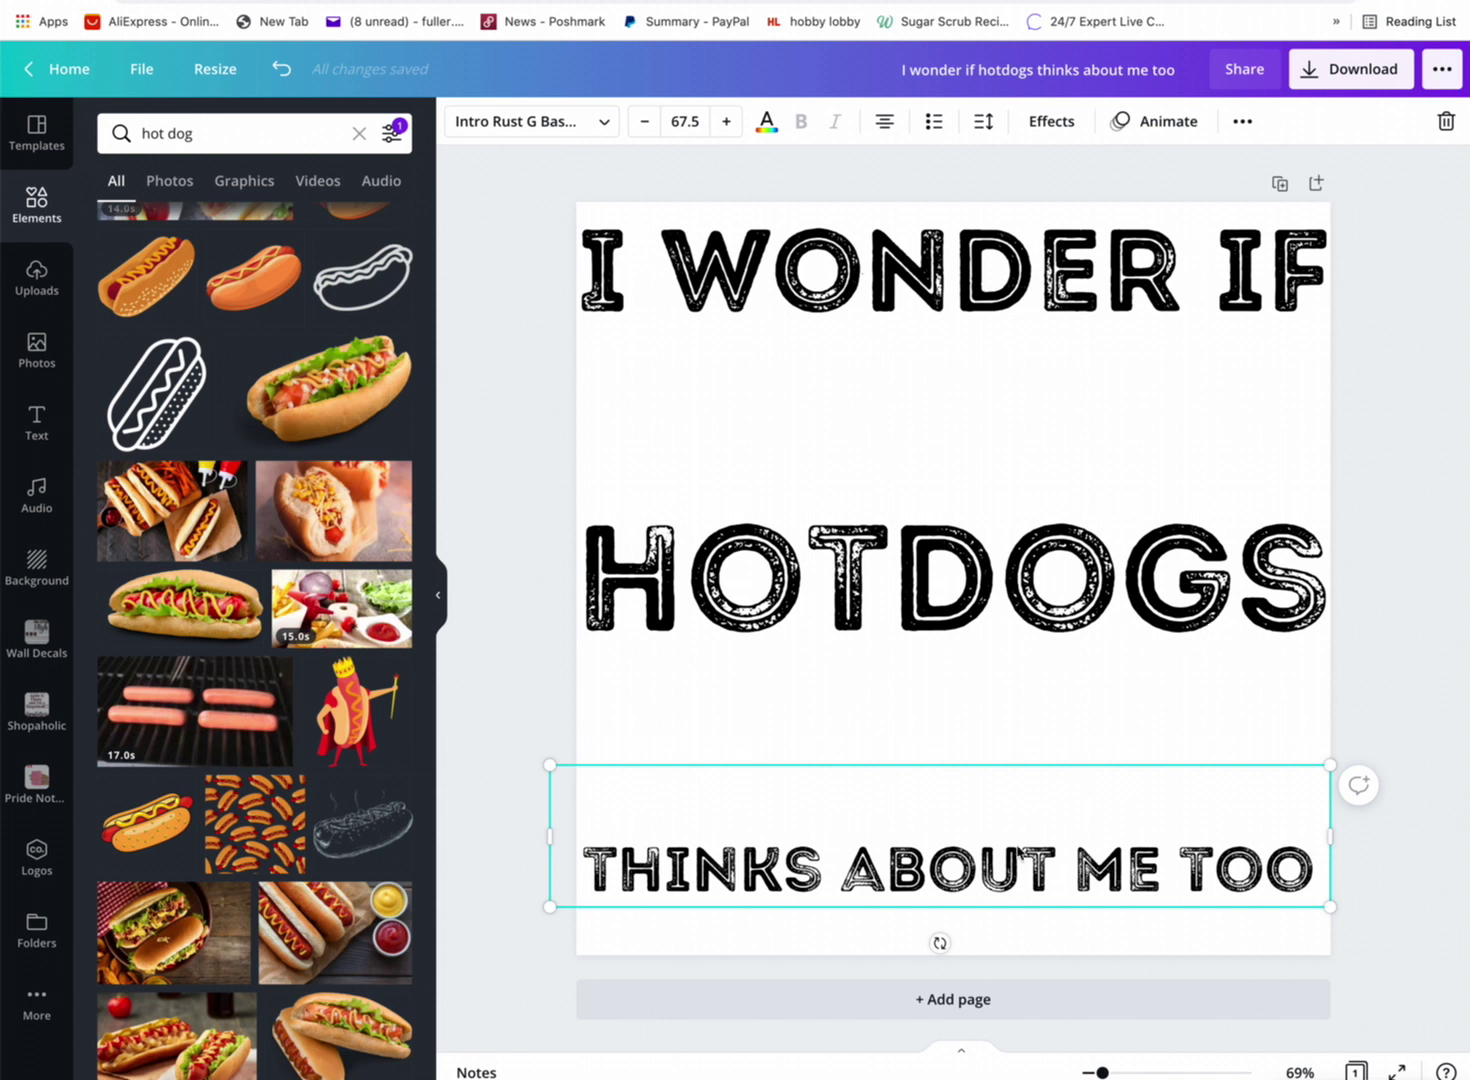
Delete the S from THINKS so the bottom line reads 'THINK ABOUT ME TOO'.
{"action": "key", "text": "BackSpace"}
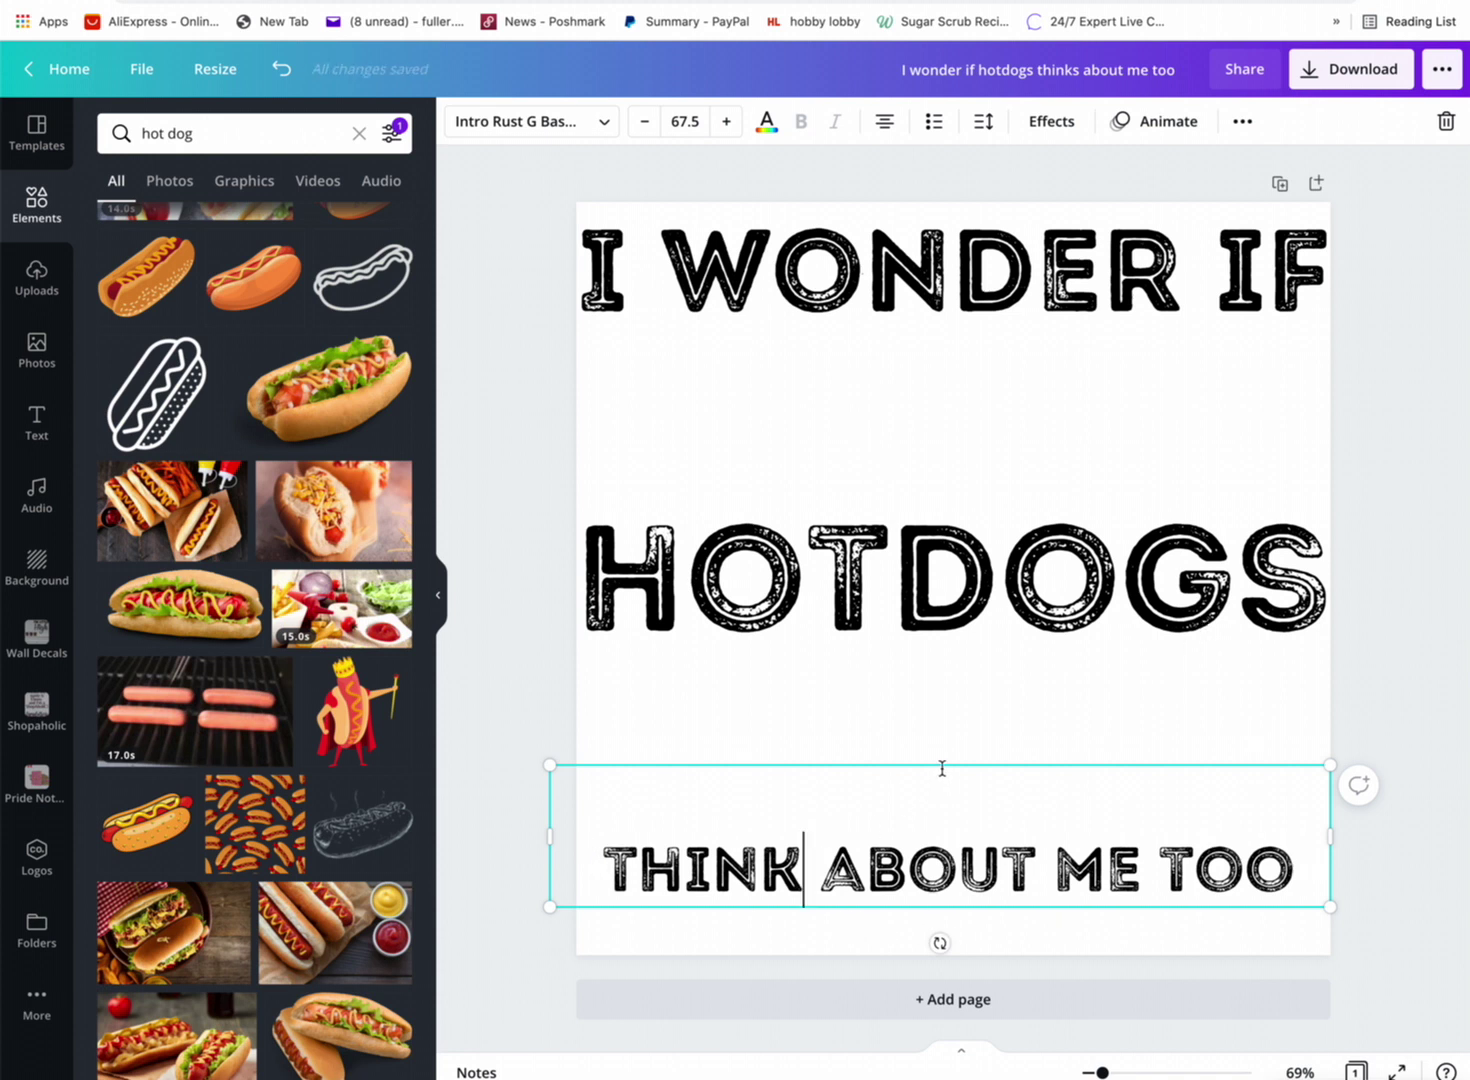
{"action": "scroll", "coordinate": [250, 520], "scroll_direction": "up", "scroll_amount": 3}
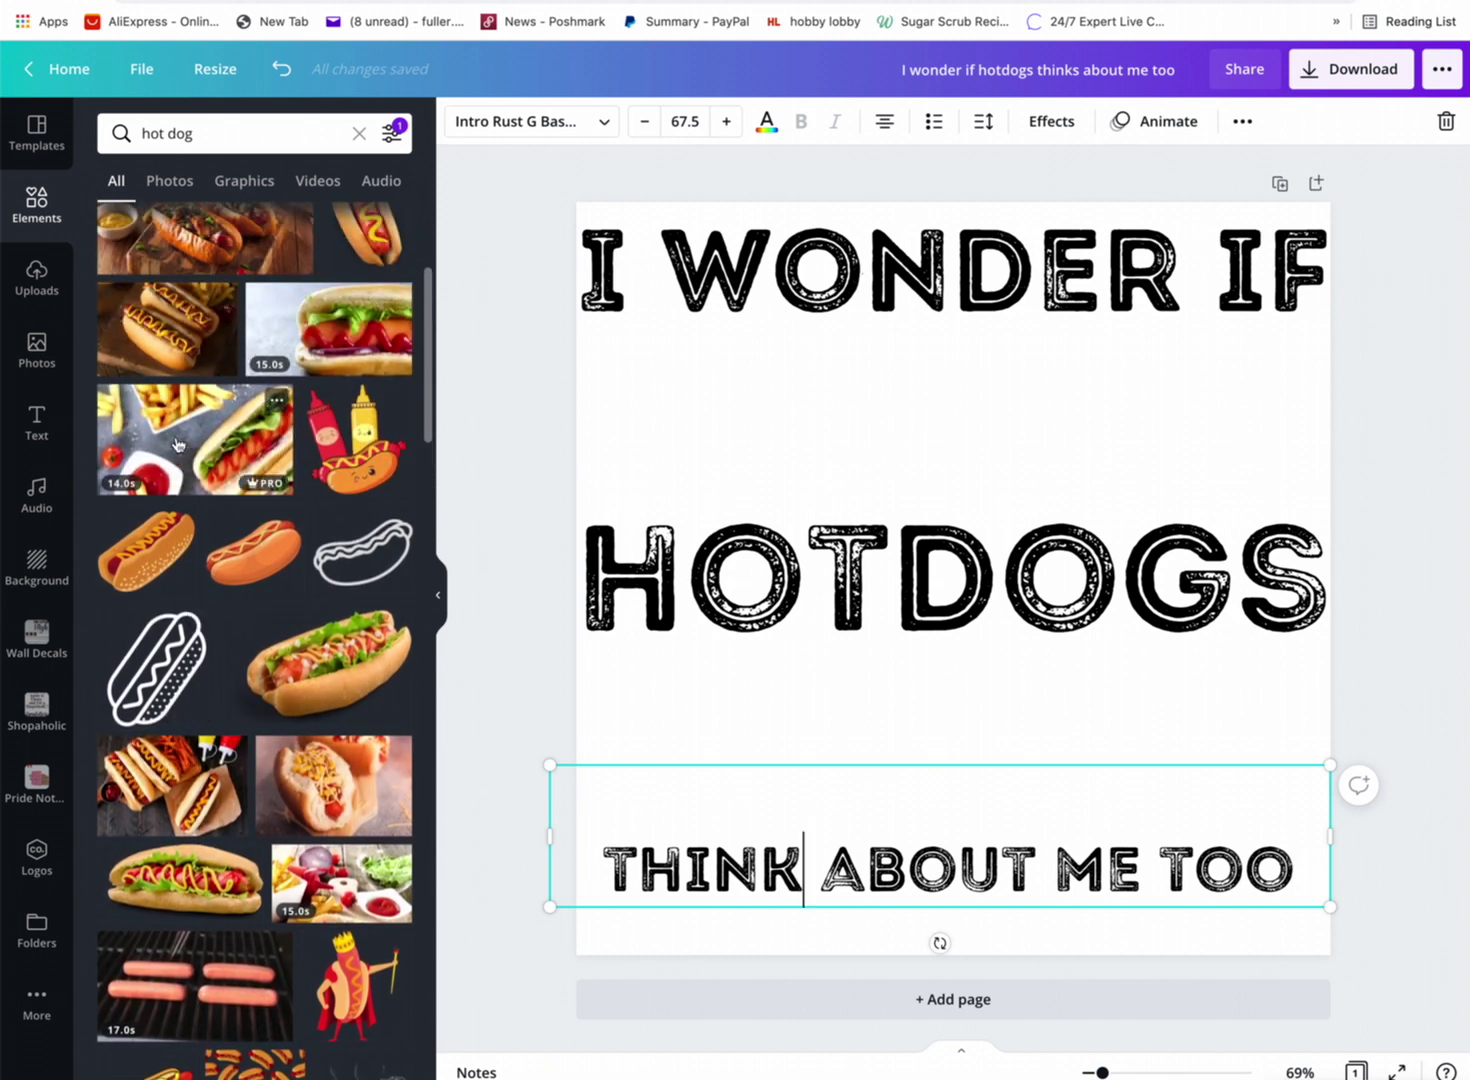
{"action": "scroll", "coordinate": [178, 445], "scroll_direction": "down", "scroll_amount": 5}
{"action": "scroll", "coordinate": [178, 445], "scroll_direction": "down", "scroll_amount": 2}
Add the crowned hot dog king graphic, discard a burger king graphic, and nudge HOTDOGS down.
{"action": "left_click", "coordinate": [355, 515]}
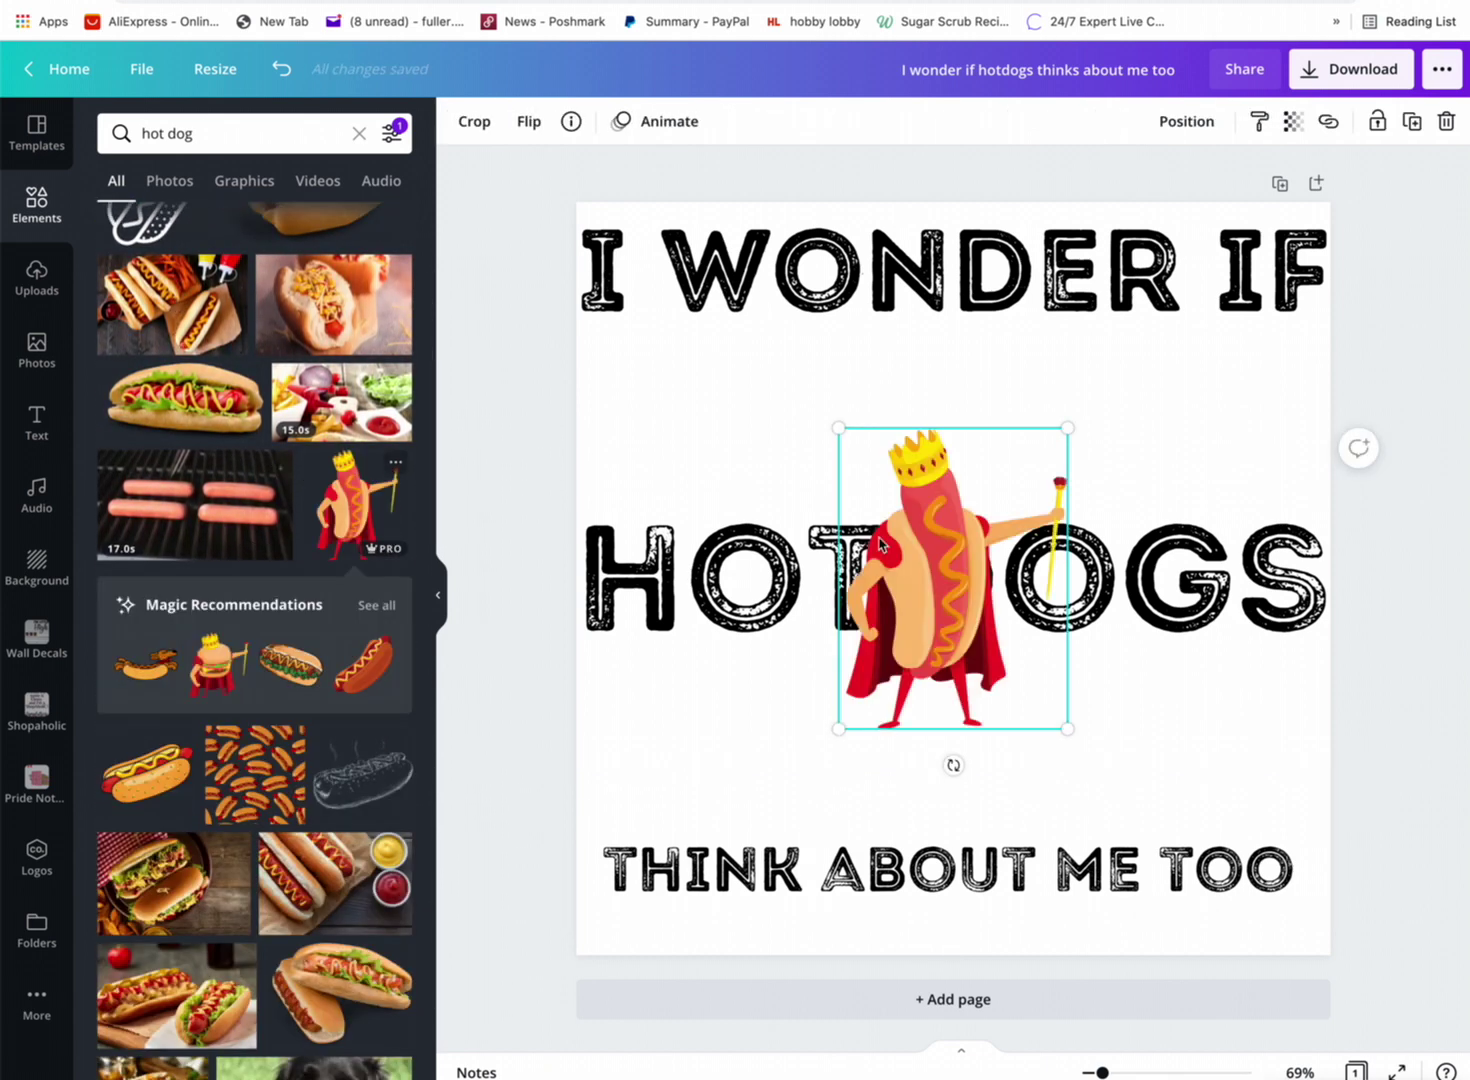
{"action": "left_click", "coordinate": [229, 676]}
{"action": "left_click_drag", "start_coordinate": [1003, 577], "coordinate": [479, 574]}
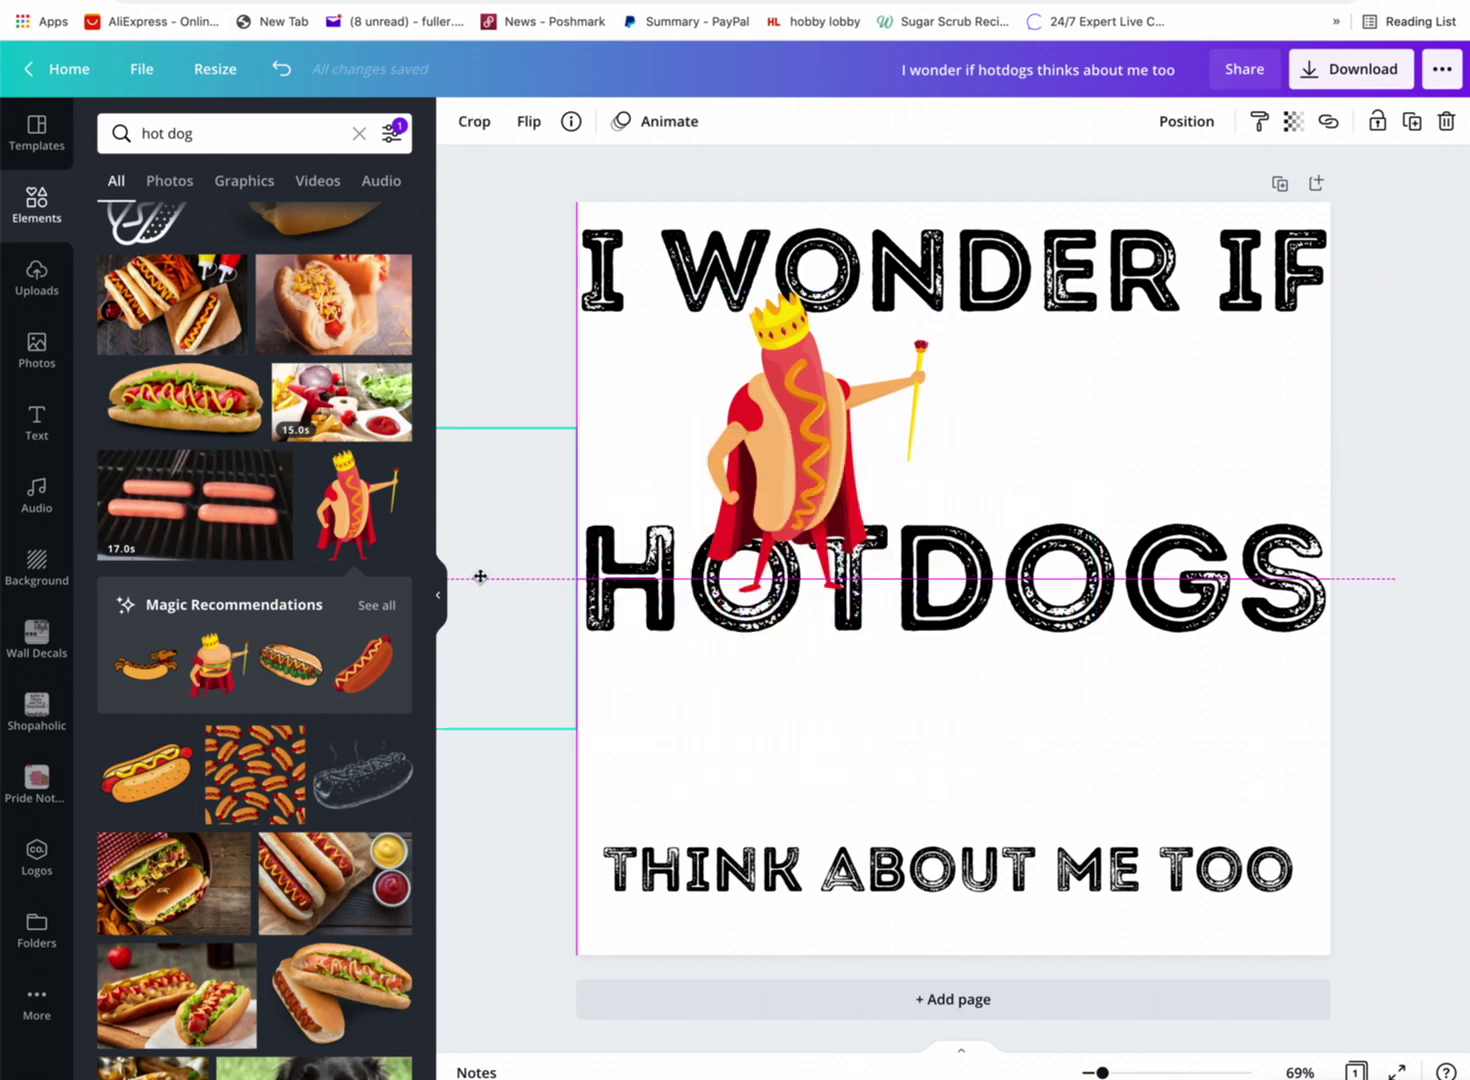
{"action": "left_click_drag", "start_coordinate": [1056, 570], "coordinate": [1083, 698]}
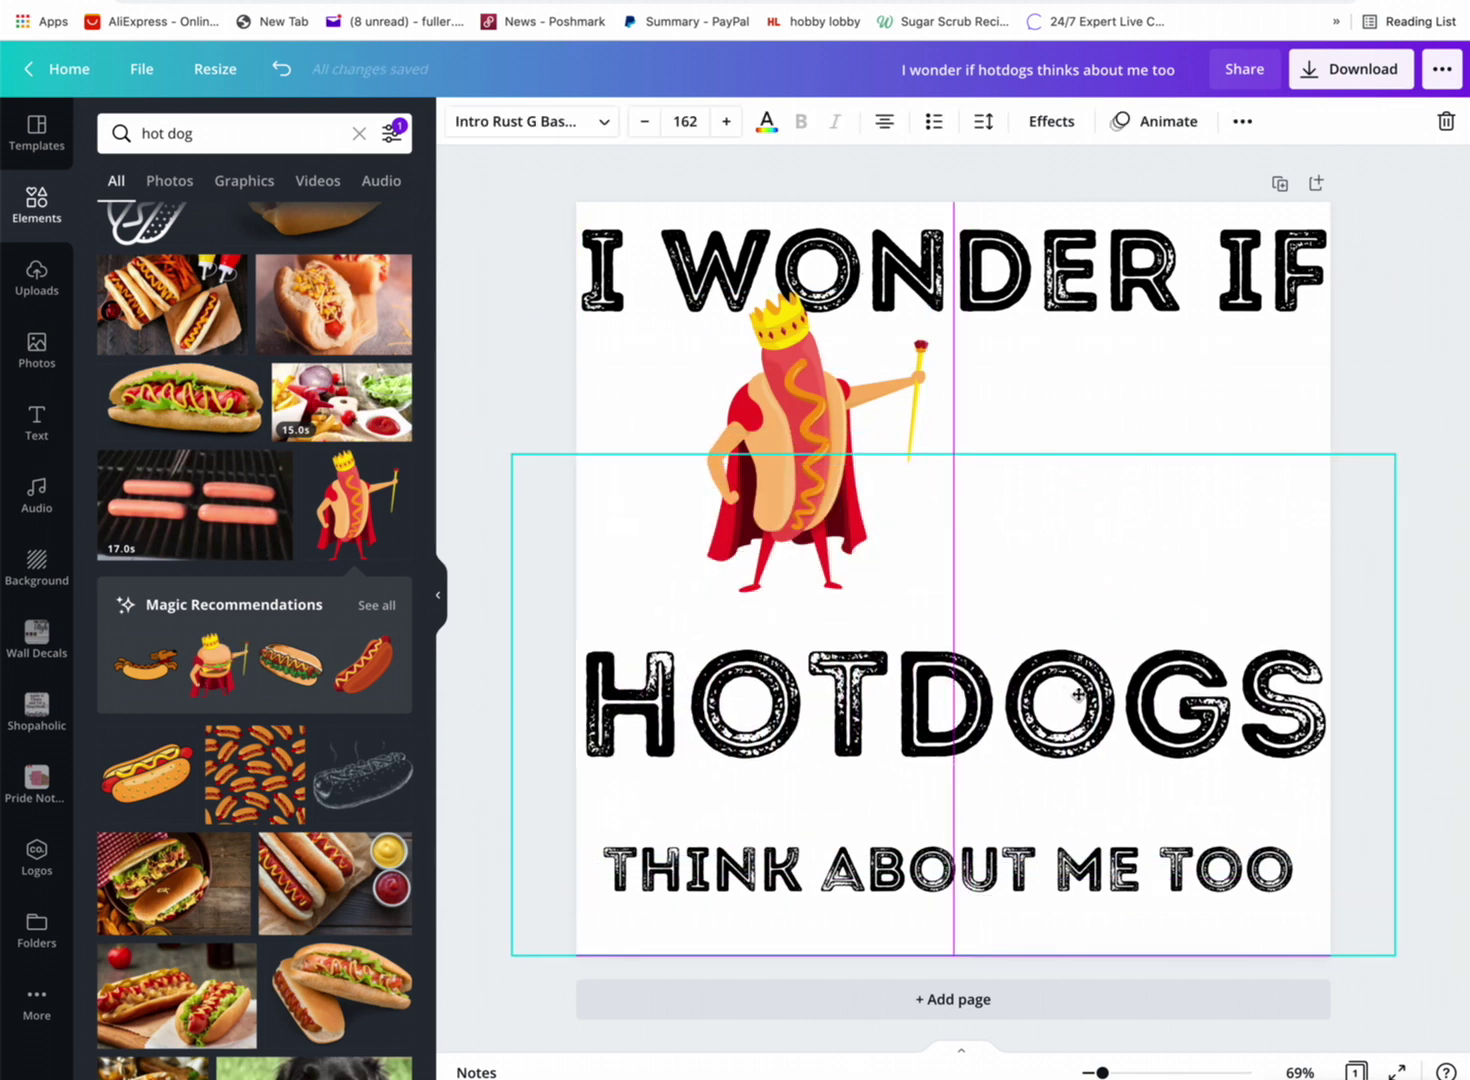
Nudge I WONDER IF up, then try a smiling cartoon hot dog graphic and delete it.
{"action": "left_click", "coordinate": [1013, 268]}
{"action": "left_click_drag", "start_coordinate": [1013, 268], "coordinate": [1010, 256]}
{"action": "scroll", "coordinate": [236, 662], "scroll_direction": "down", "scroll_amount": 5}
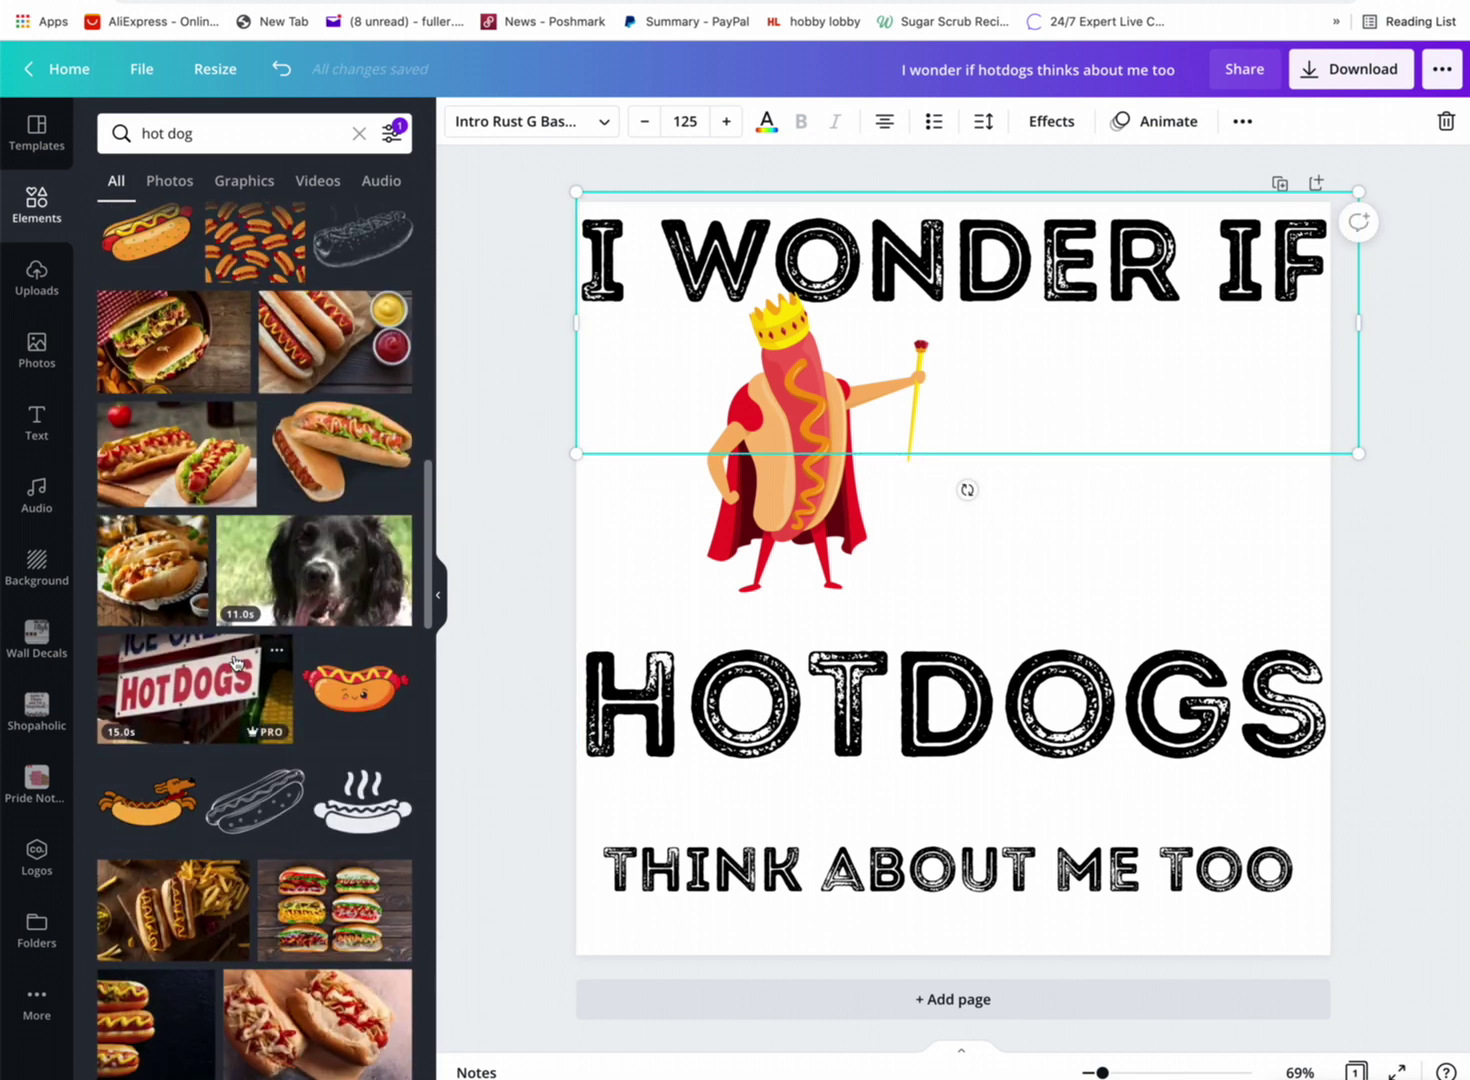
{"action": "scroll", "coordinate": [300, 620], "scroll_direction": "down", "scroll_amount": 2}
{"action": "left_click", "coordinate": [362, 566]}
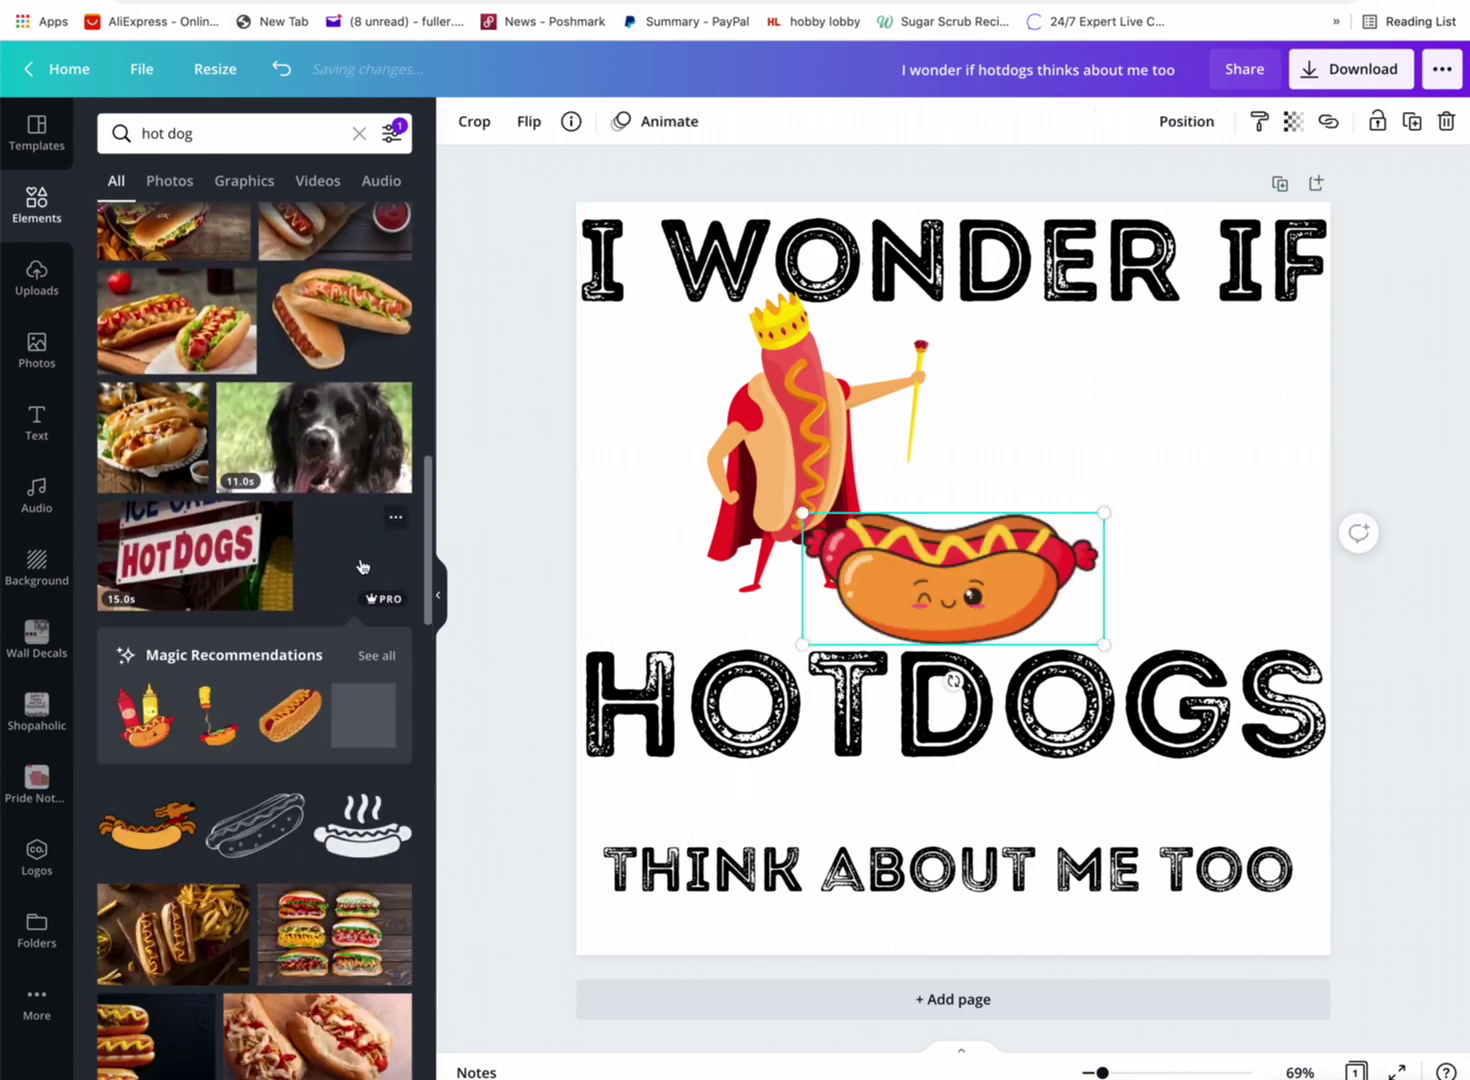
{"action": "left_click_drag", "start_coordinate": [870, 574], "coordinate": [705, 558]}
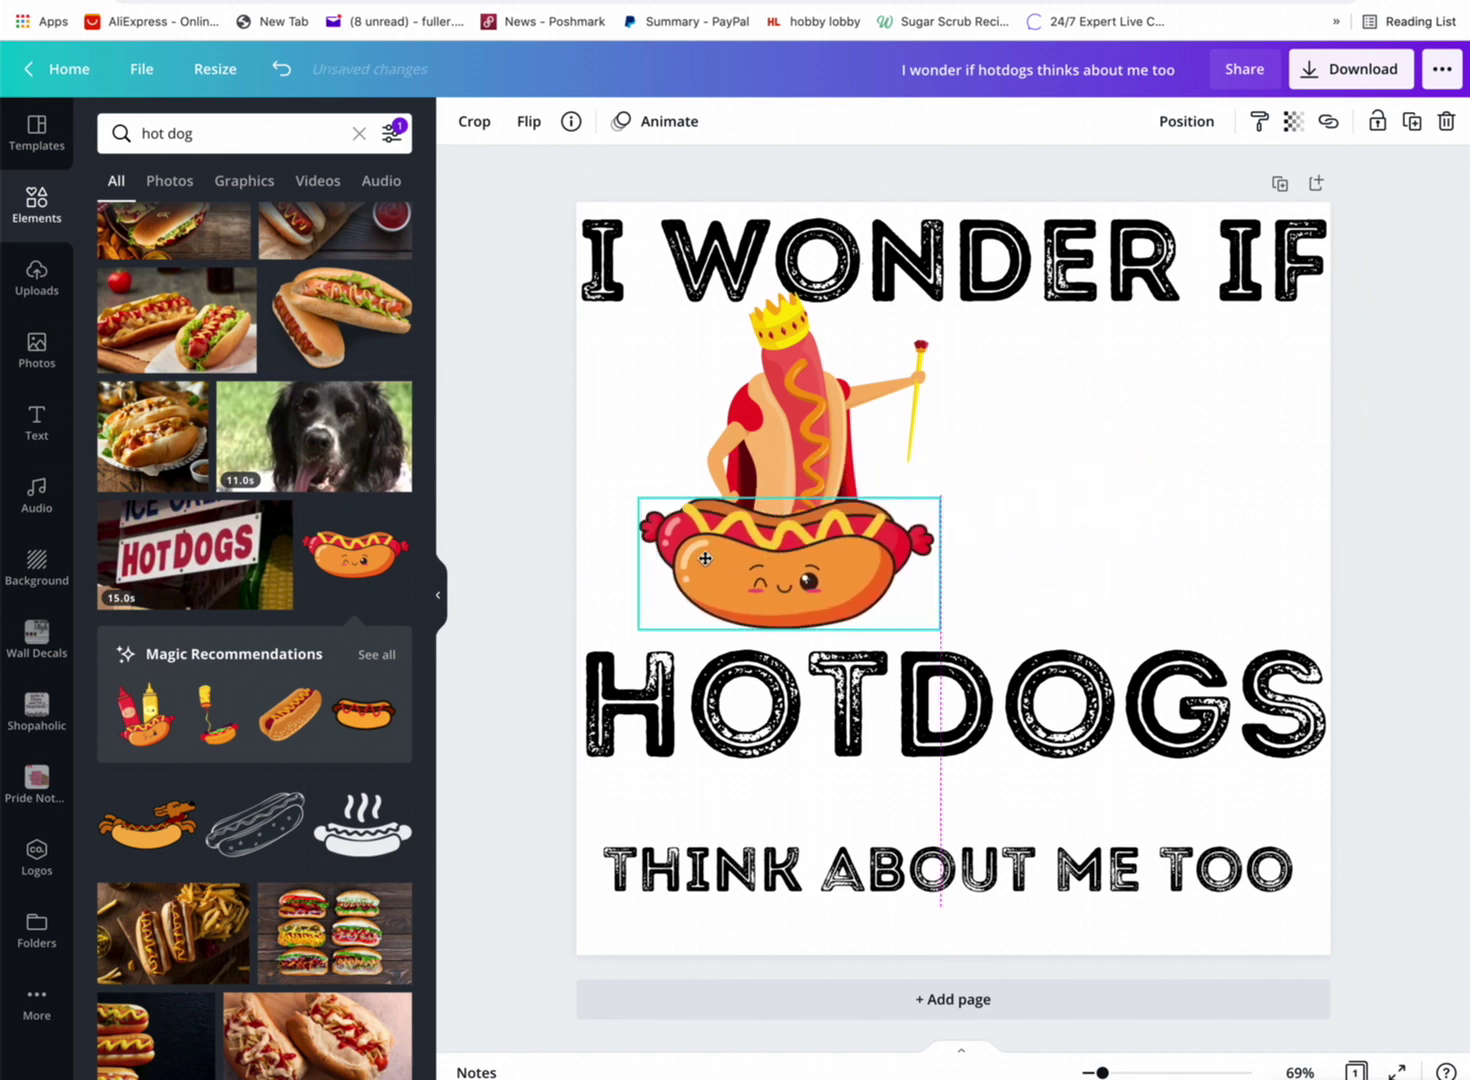
{"action": "key", "text": "Delete"}
Try an enlarged mustard-and-hot-dog graphic on the king, then delete it.
{"action": "left_click", "coordinate": [218, 714]}
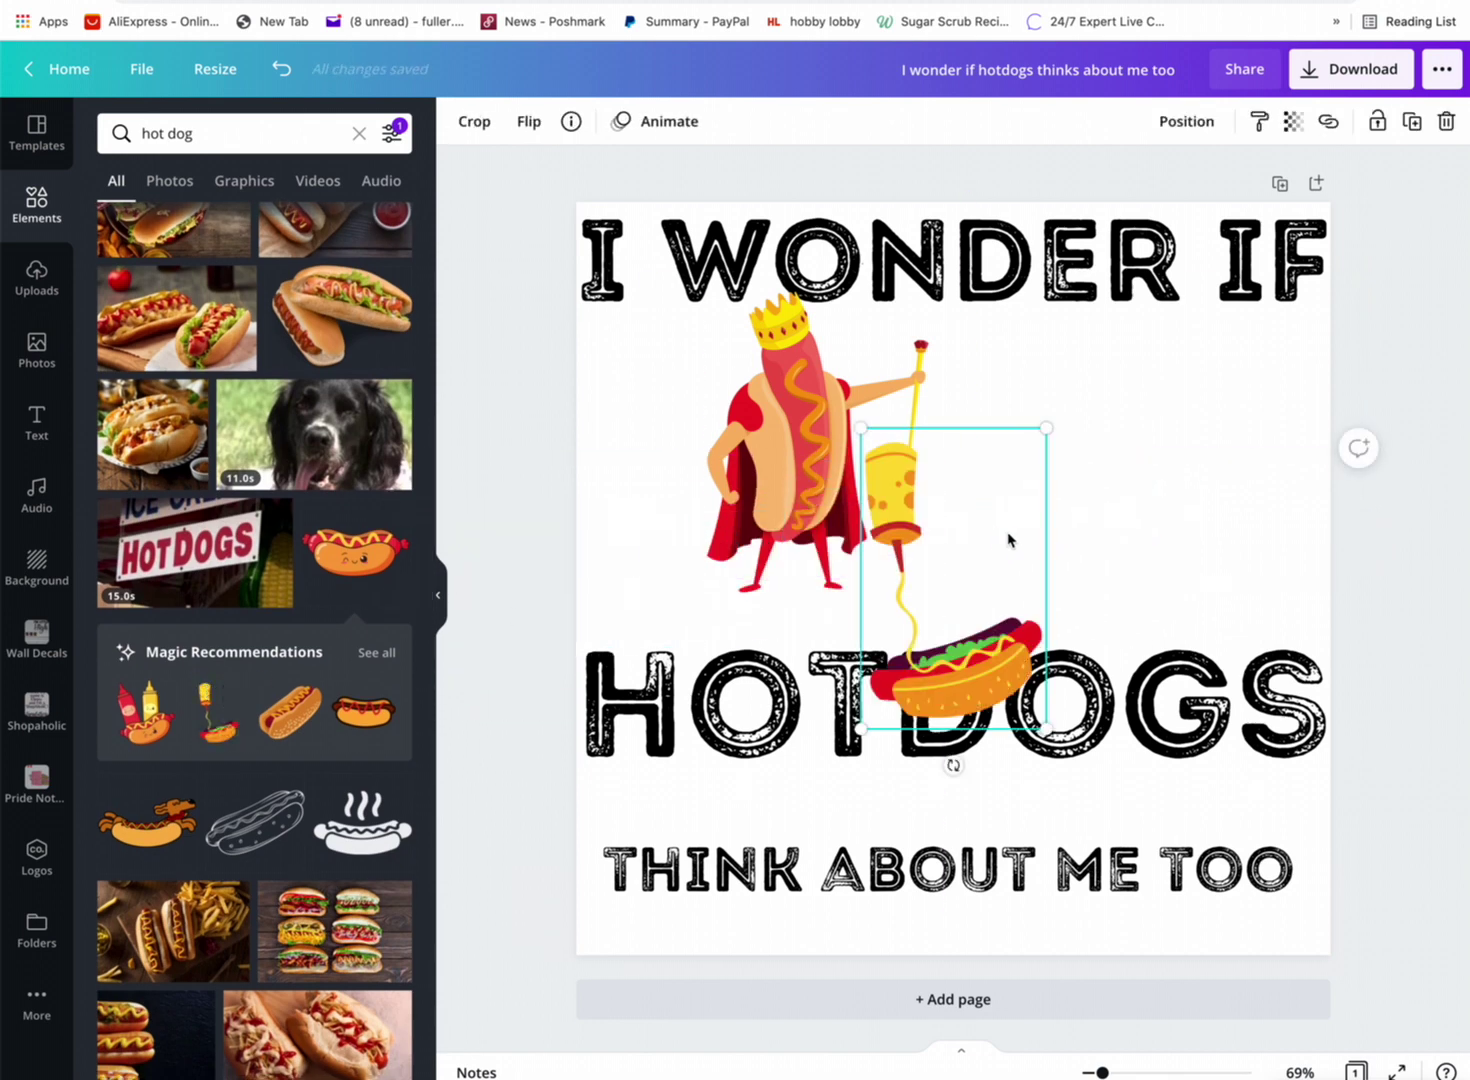
{"action": "left_click_drag", "start_coordinate": [1008, 540], "coordinate": [776, 389]}
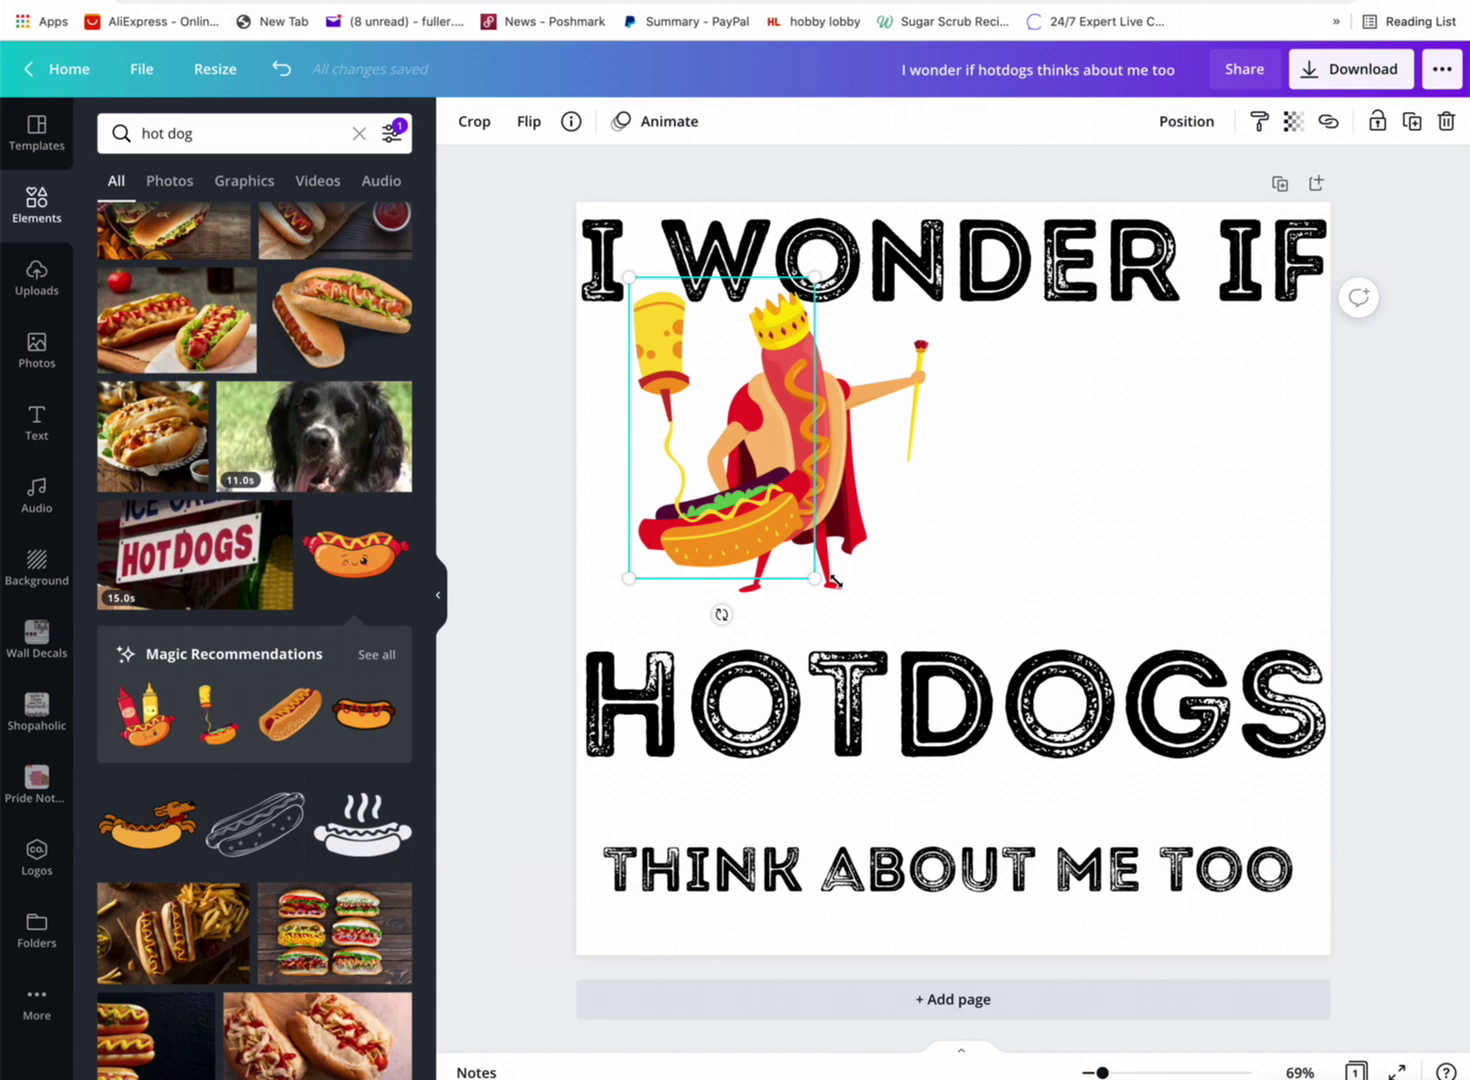
{"action": "left_click_drag", "start_coordinate": [835, 582], "coordinate": [1135, 840]}
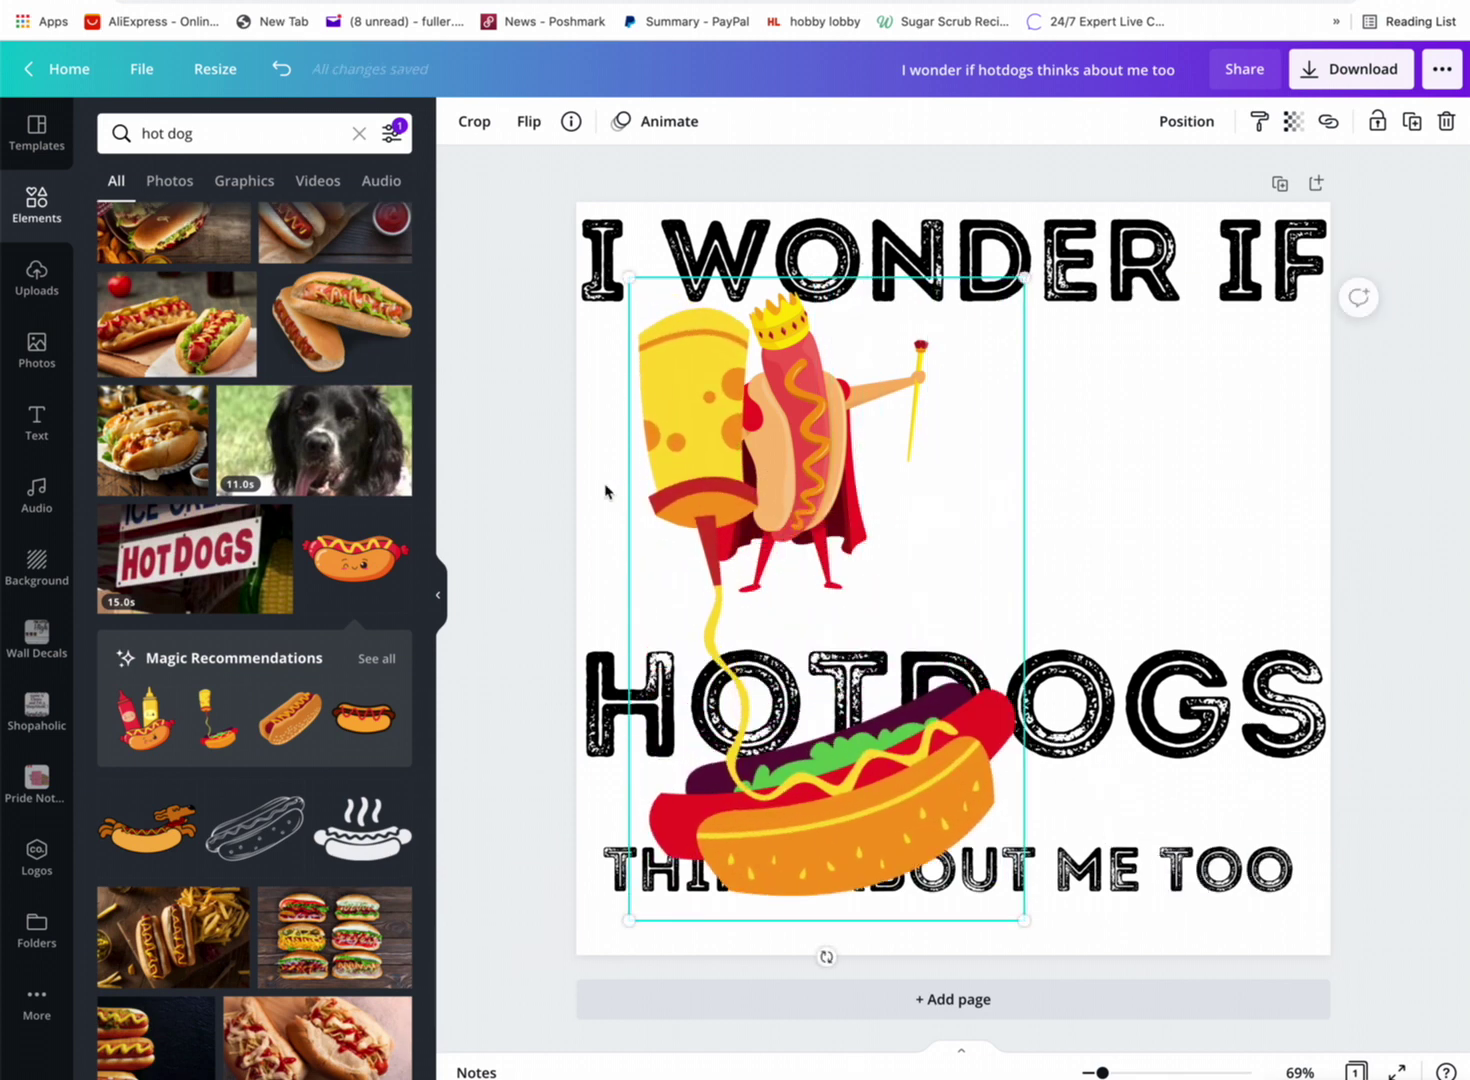
{"action": "left_click_drag", "start_coordinate": [712, 445], "coordinate": [312, 457]}
{"action": "key", "text": "Delete"}
Try a tilted ketchup-mustard hot dog graphic, remove it, and centre HOTDOGS beneath the king.
{"action": "left_click", "coordinate": [145, 714]}
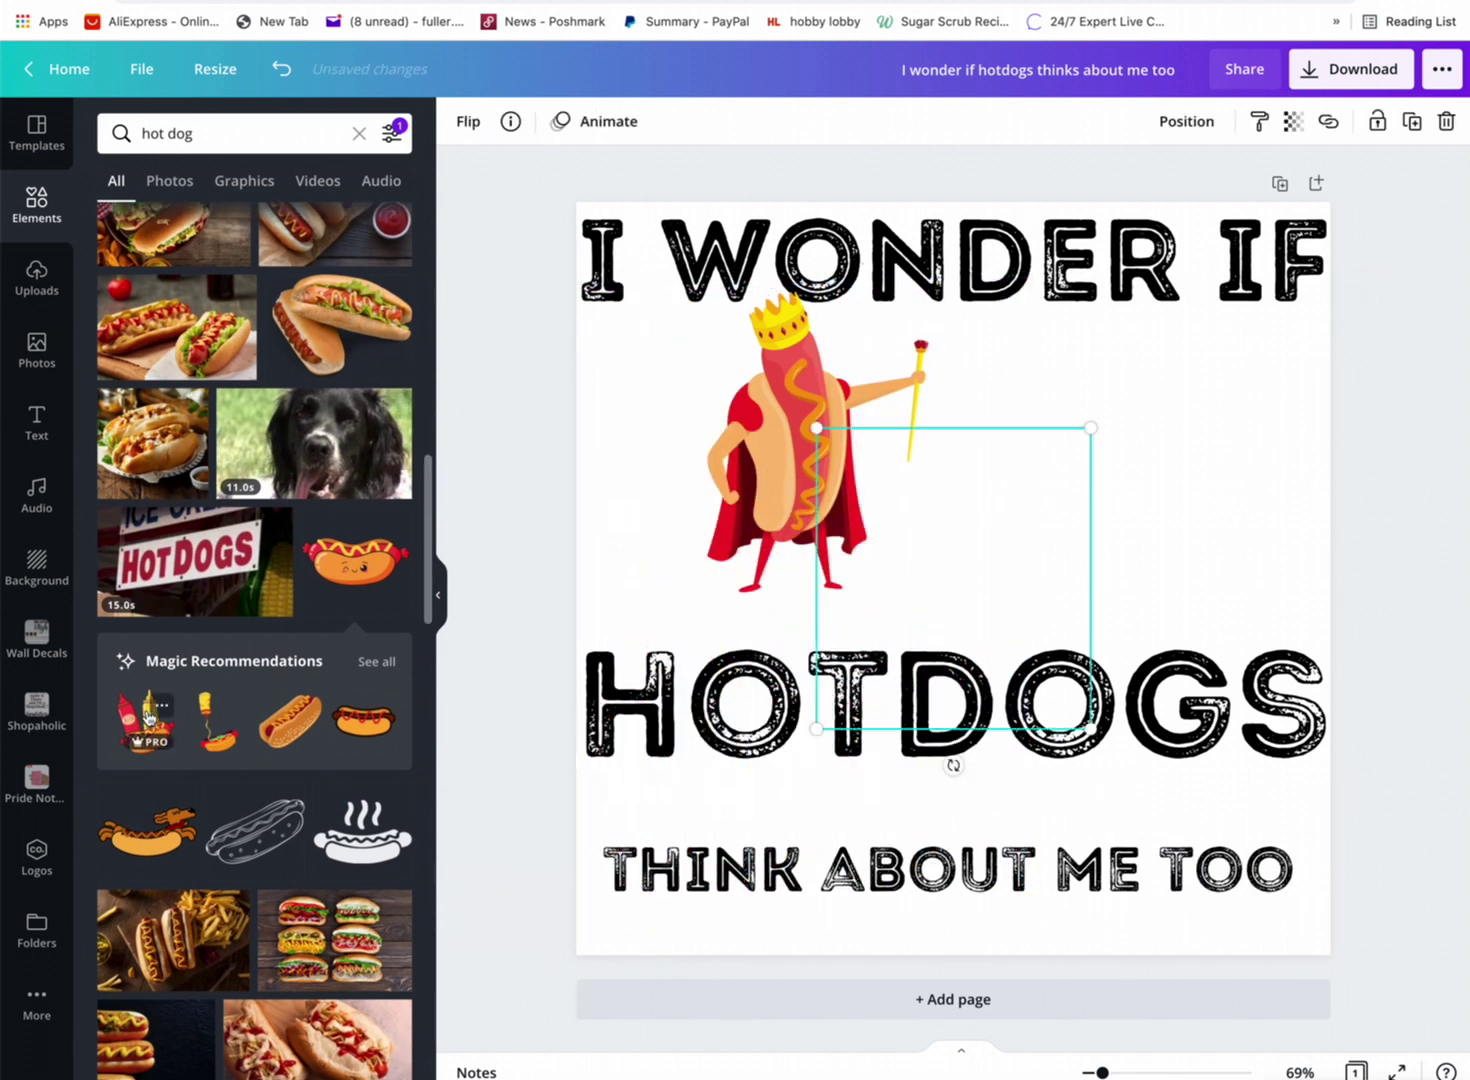
{"action": "left_click_drag", "start_coordinate": [902, 550], "coordinate": [876, 427]}
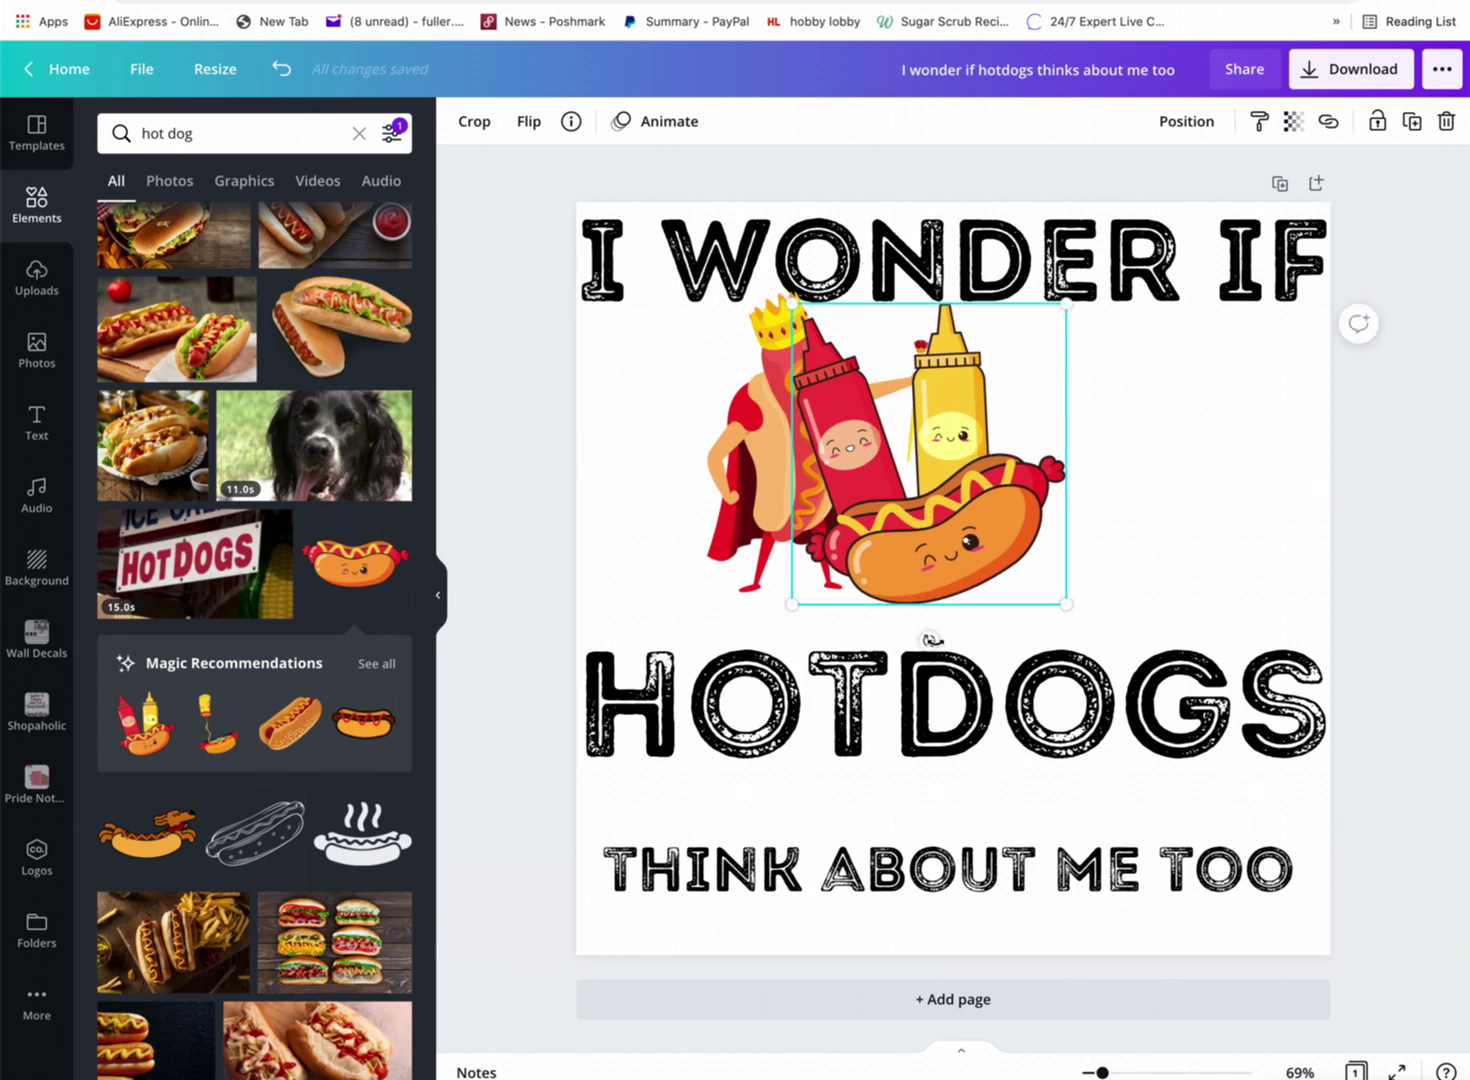
{"action": "left_click_drag", "start_coordinate": [932, 633], "coordinate": [870, 610]}
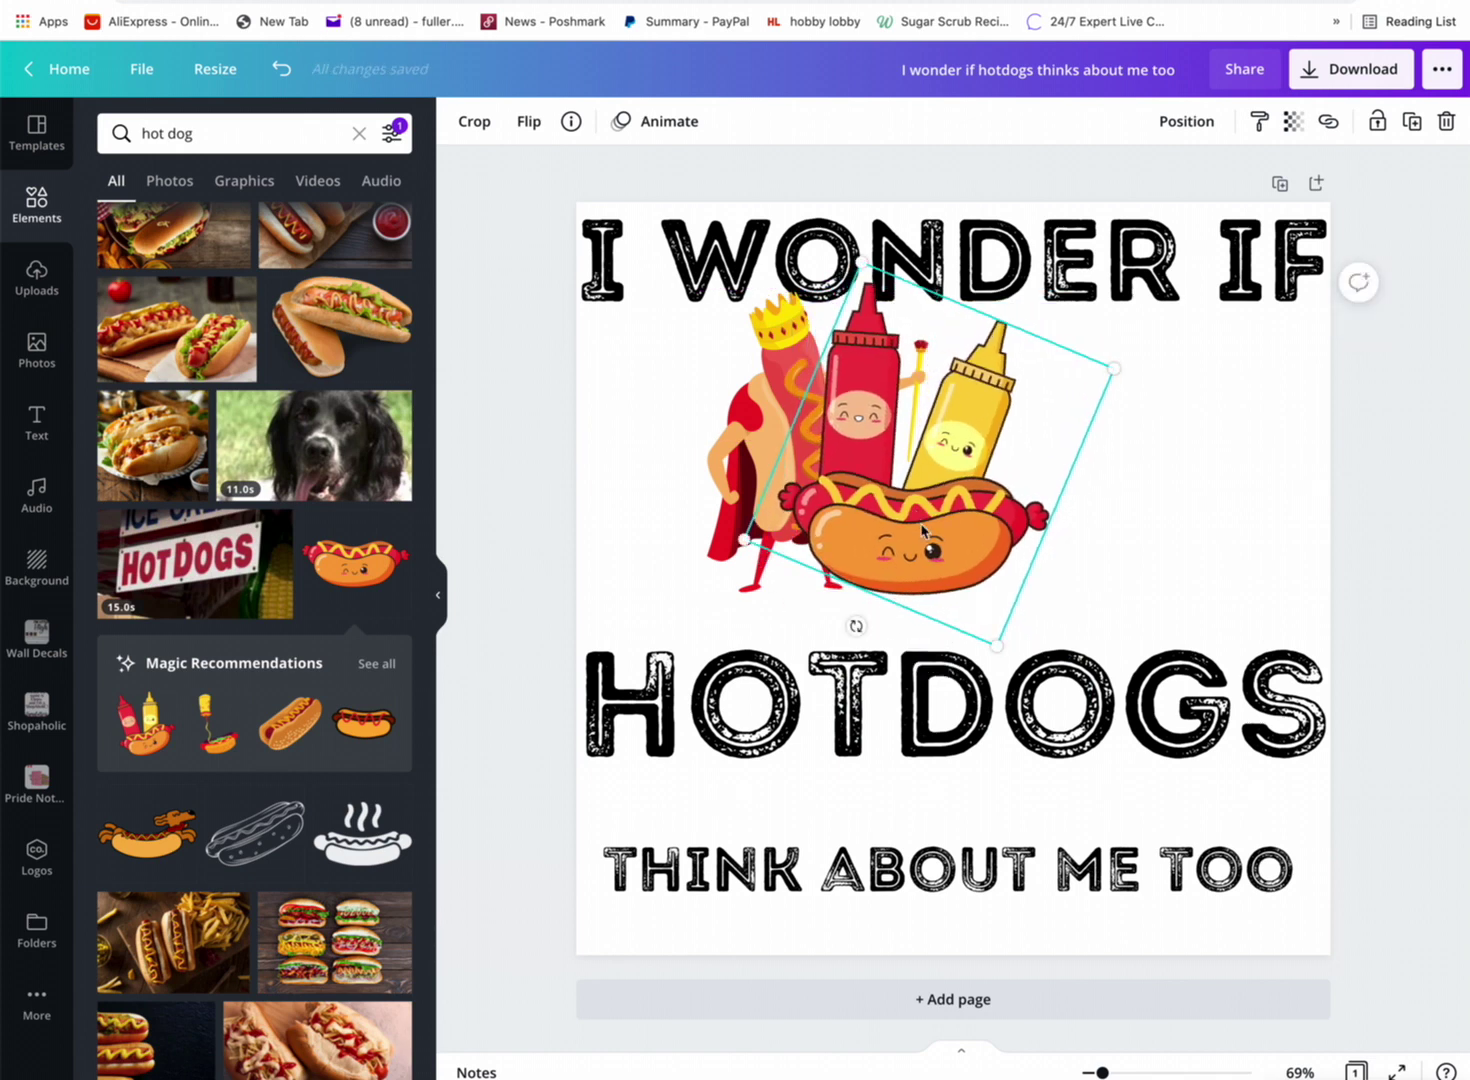
{"action": "left_click_drag", "start_coordinate": [913, 520], "coordinate": [933, 565]}
{"action": "left_click_drag", "start_coordinate": [745, 470], "coordinate": [665, 490]}
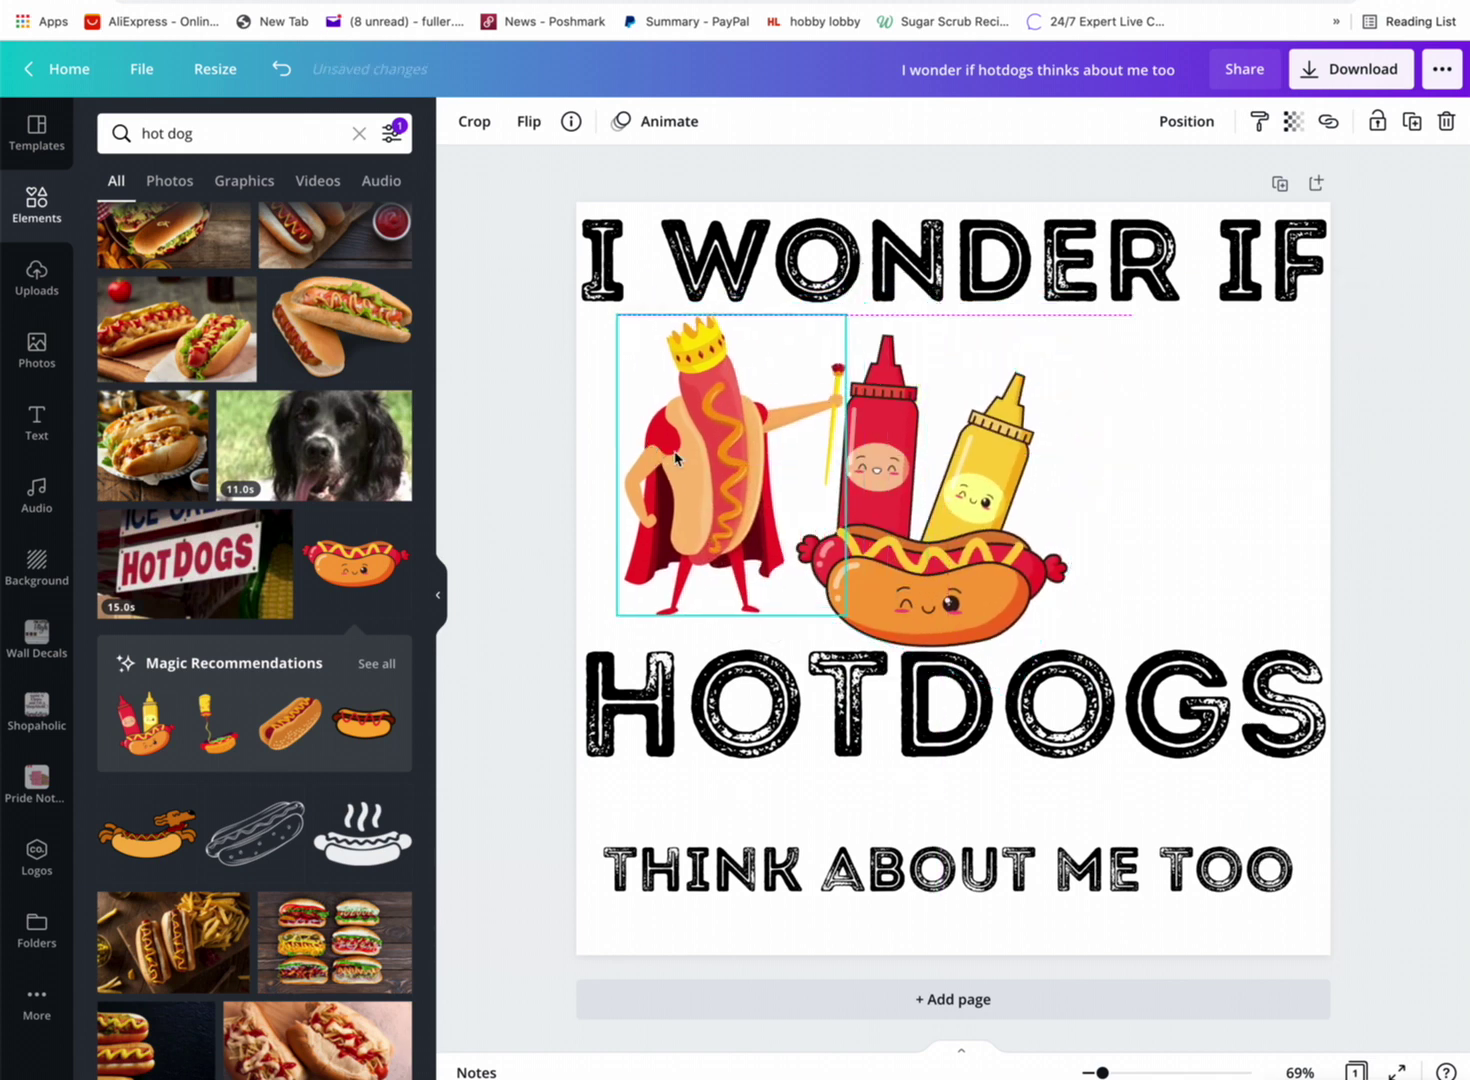
{"action": "left_click_drag", "start_coordinate": [960, 480], "coordinate": [403, 596]}
{"action": "left_click_drag", "start_coordinate": [714, 455], "coordinate": [922, 455]}
{"action": "left_click_drag", "start_coordinate": [1100, 880], "coordinate": [1019, 528]}
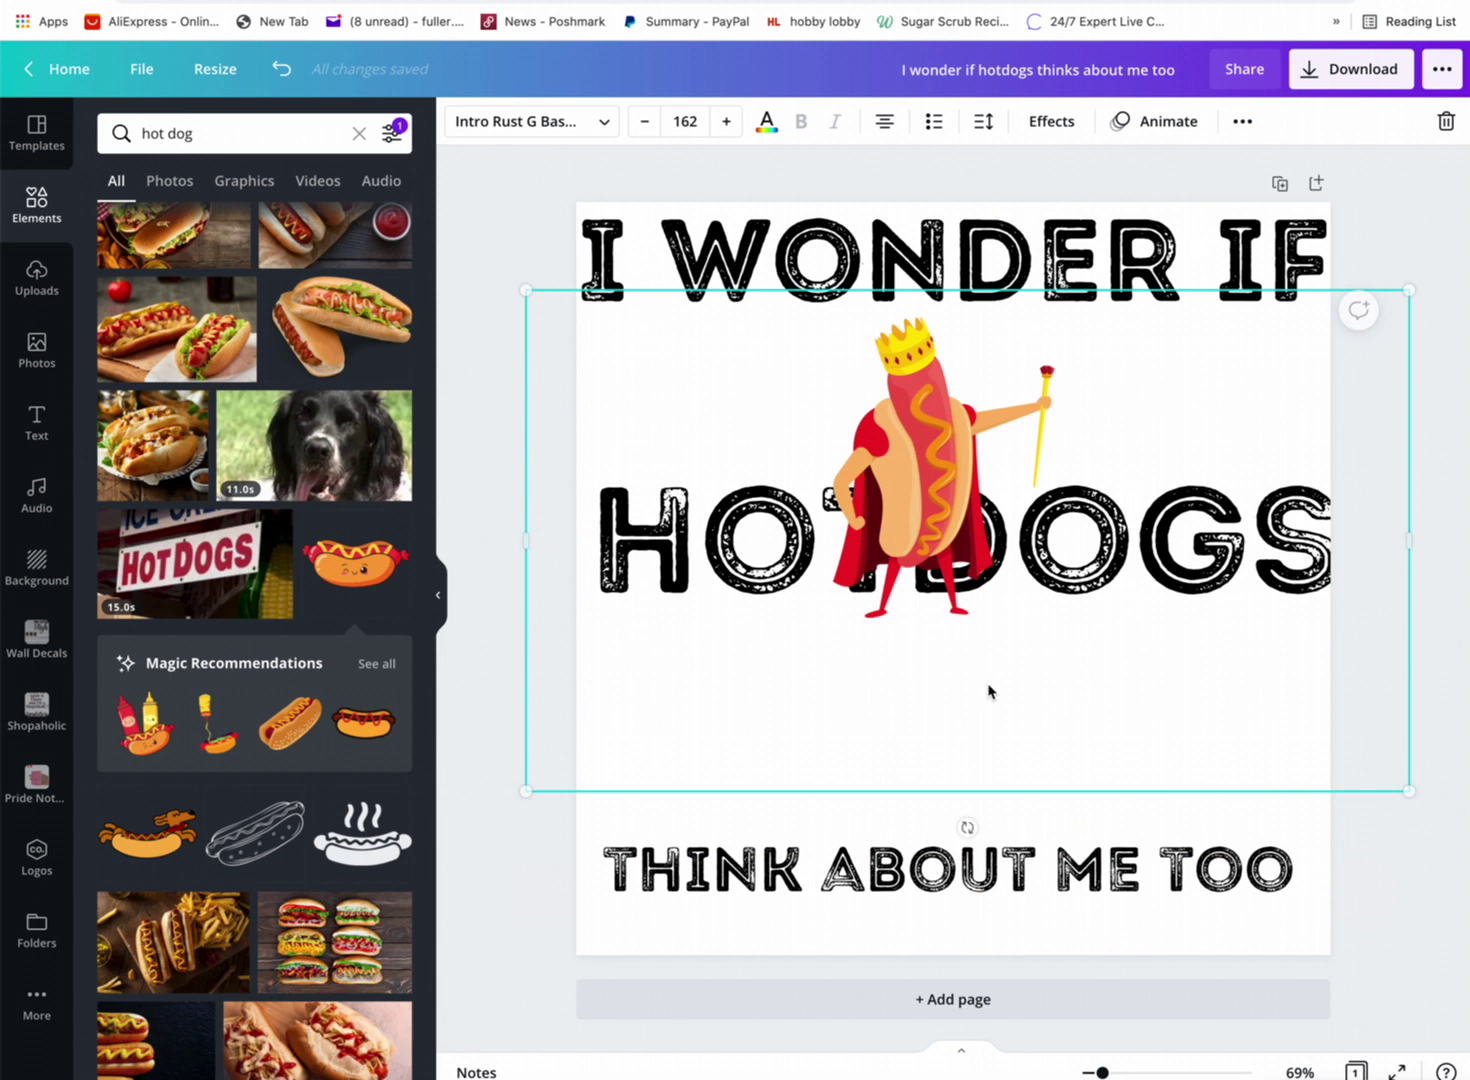
Remove the blank lines around HOTDOGS and place it below the hot dog king.
{"action": "left_click", "coordinate": [1005, 709]}
{"action": "key", "text": "BackSpace"}
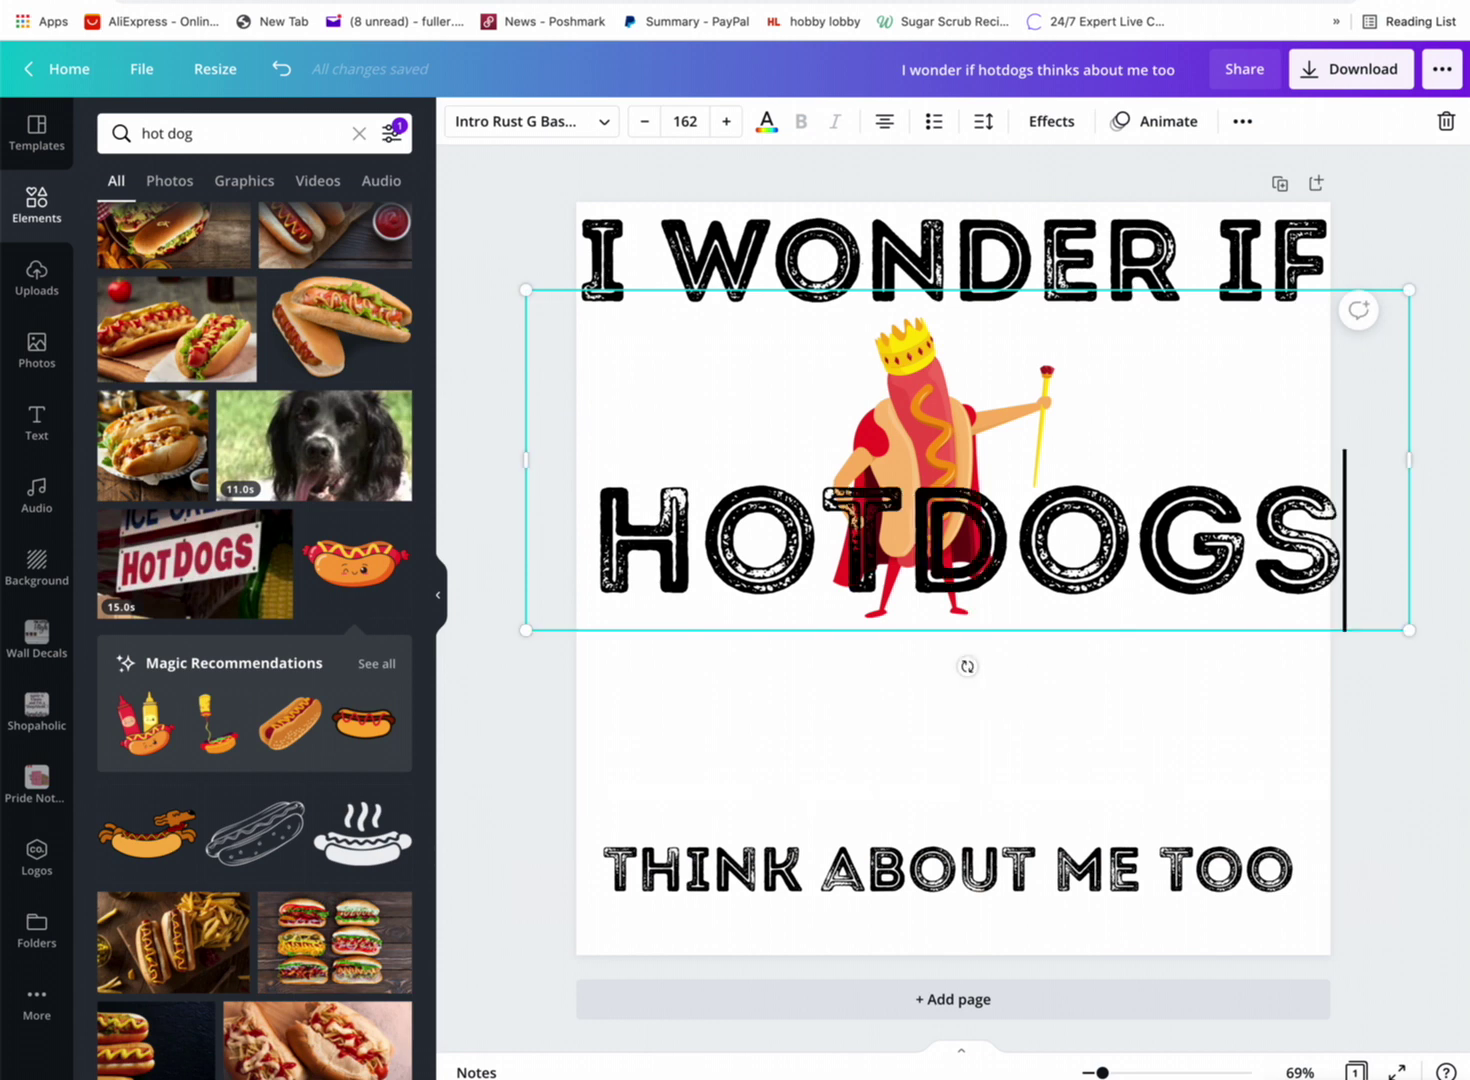
{"action": "left_click", "coordinate": [579, 509]}
{"action": "key", "text": "BackSpace"}
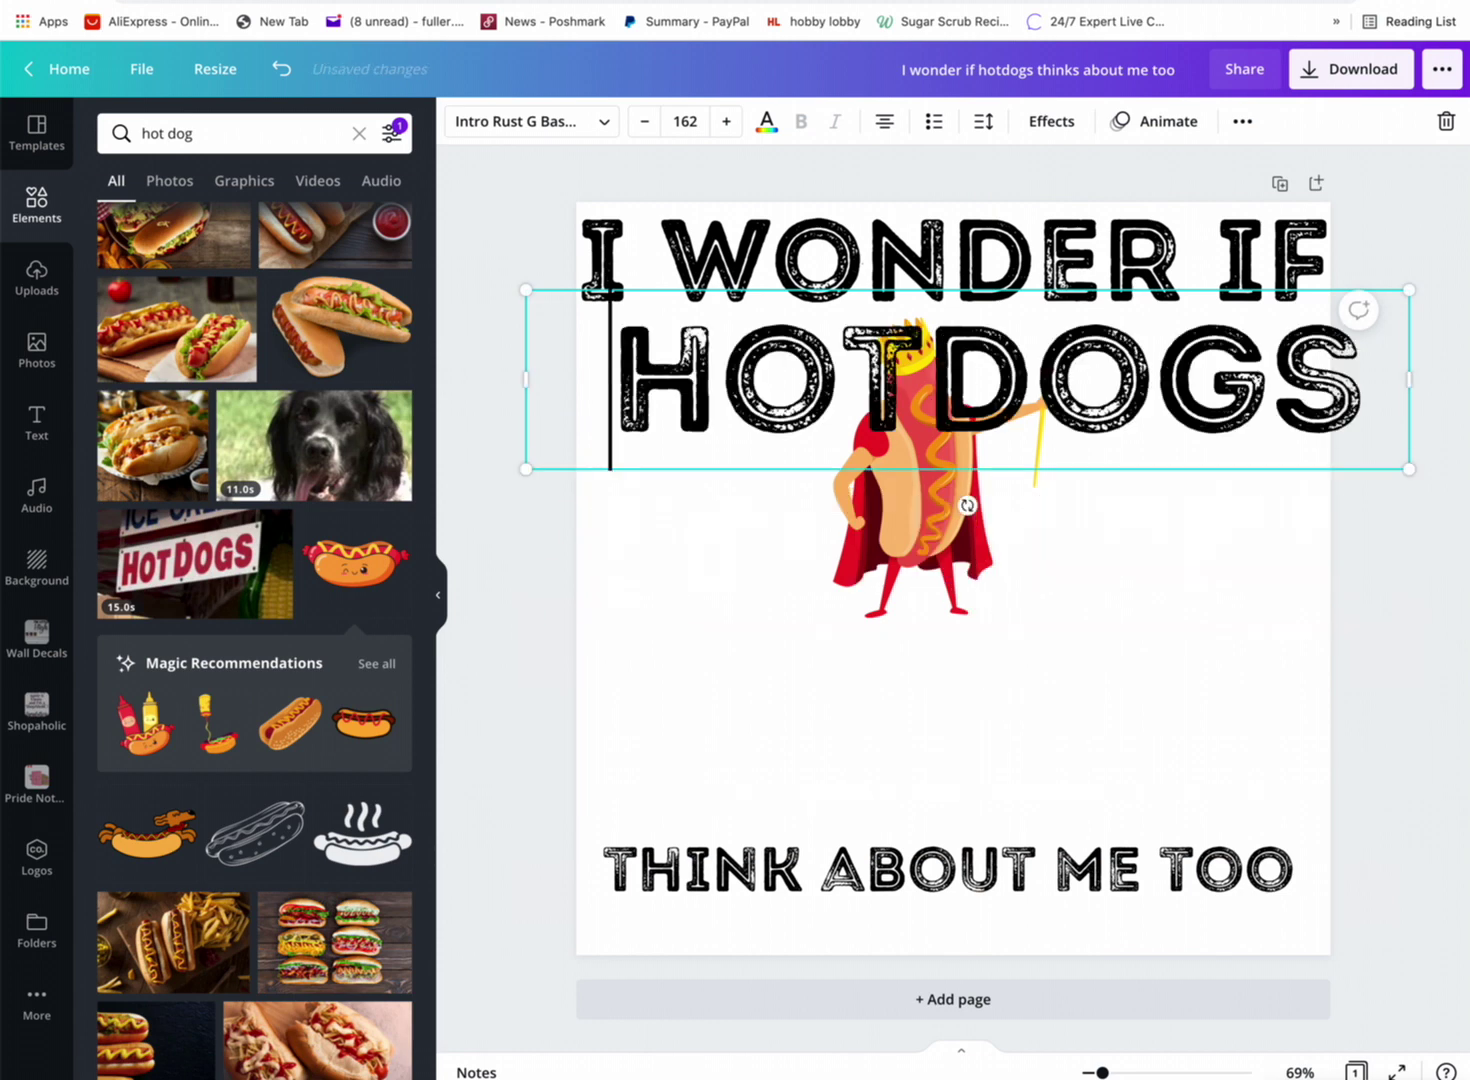
{"action": "left_click_drag", "start_coordinate": [957, 287], "coordinate": [942, 538]}
{"action": "left_click", "coordinate": [893, 408]}
{"action": "left_click_drag", "start_coordinate": [893, 408], "coordinate": [920, 403]}
{"action": "left_click_drag", "start_coordinate": [1175, 625], "coordinate": [1155, 685]}
Enlarge the hot dog king image and centre it between I WONDER IF and the bottom line.
{"action": "left_click", "coordinate": [1208, 253]}
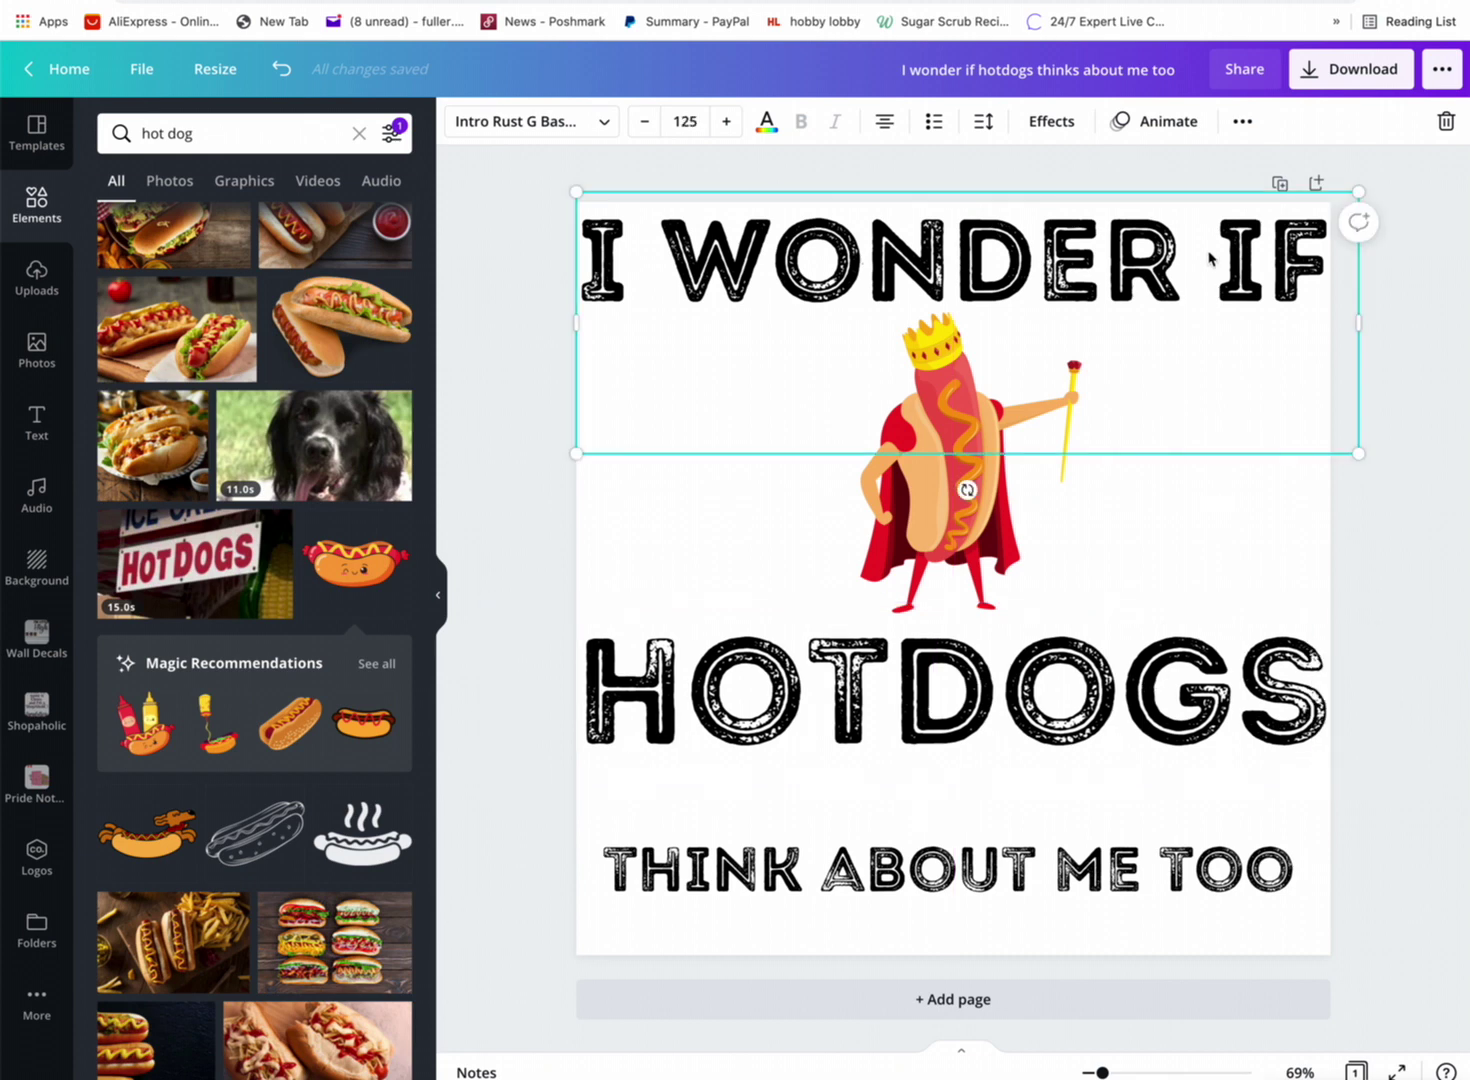
{"action": "left_click", "coordinate": [938, 466]}
{"action": "left_click_drag", "start_coordinate": [935, 480], "coordinate": [845, 462]}
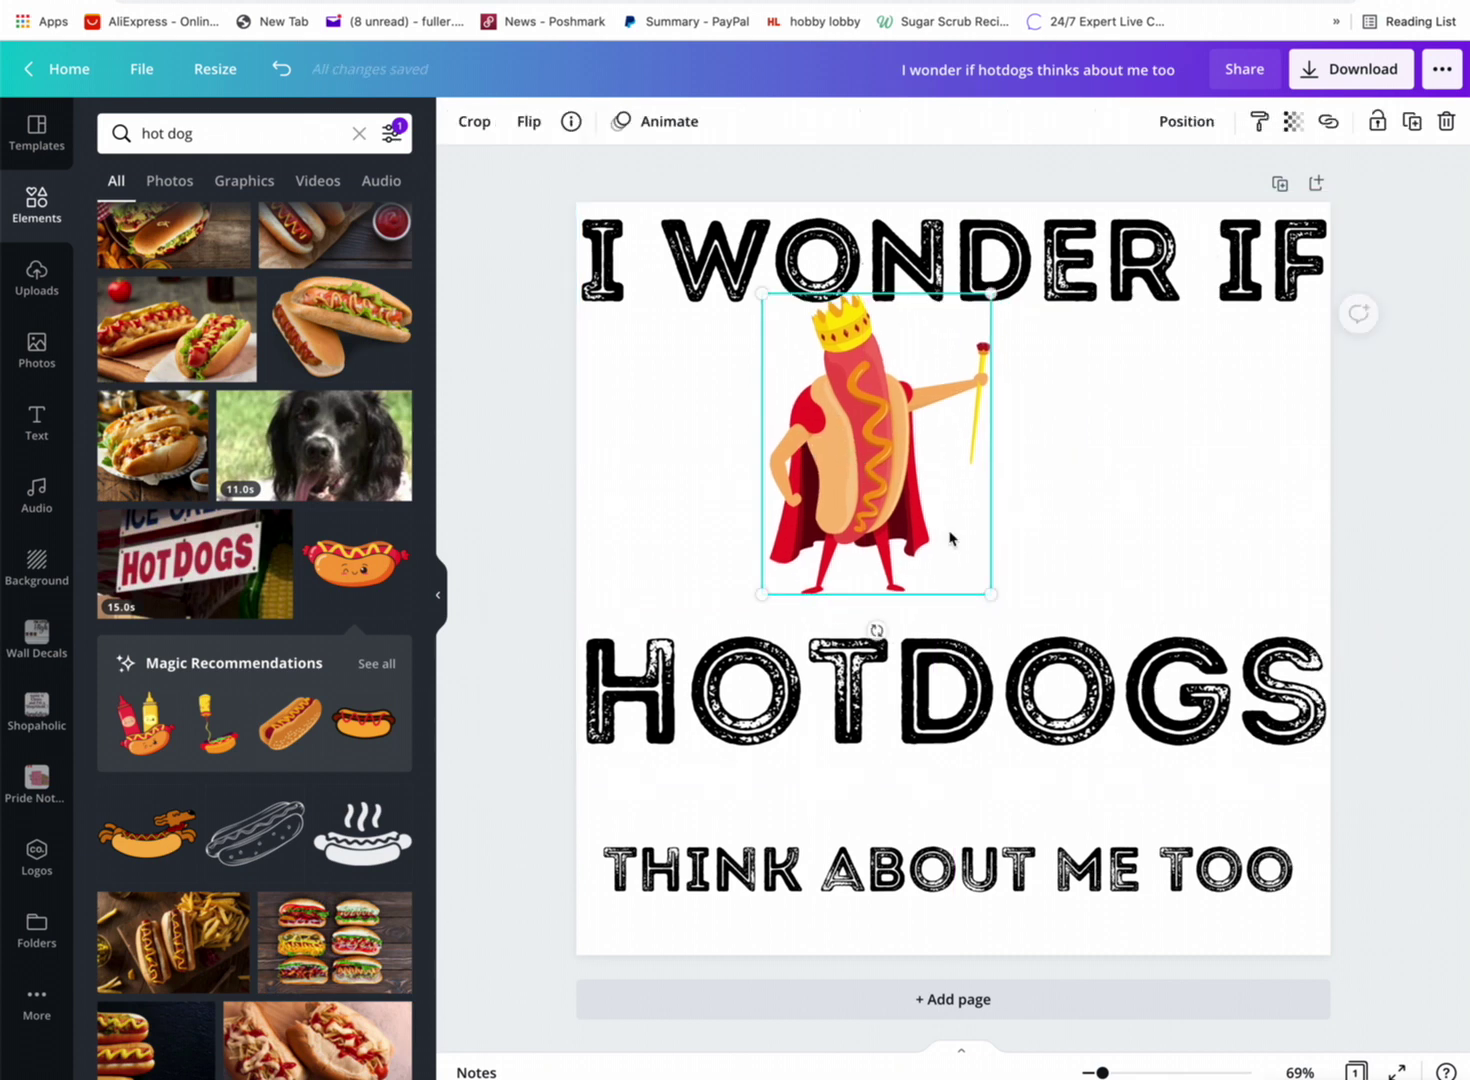
{"action": "left_click_drag", "start_coordinate": [980, 585], "coordinate": [1122, 873]}
{"action": "left_click_drag", "start_coordinate": [931, 468], "coordinate": [910, 474]}
{"action": "left_click", "coordinate": [893, 238]}
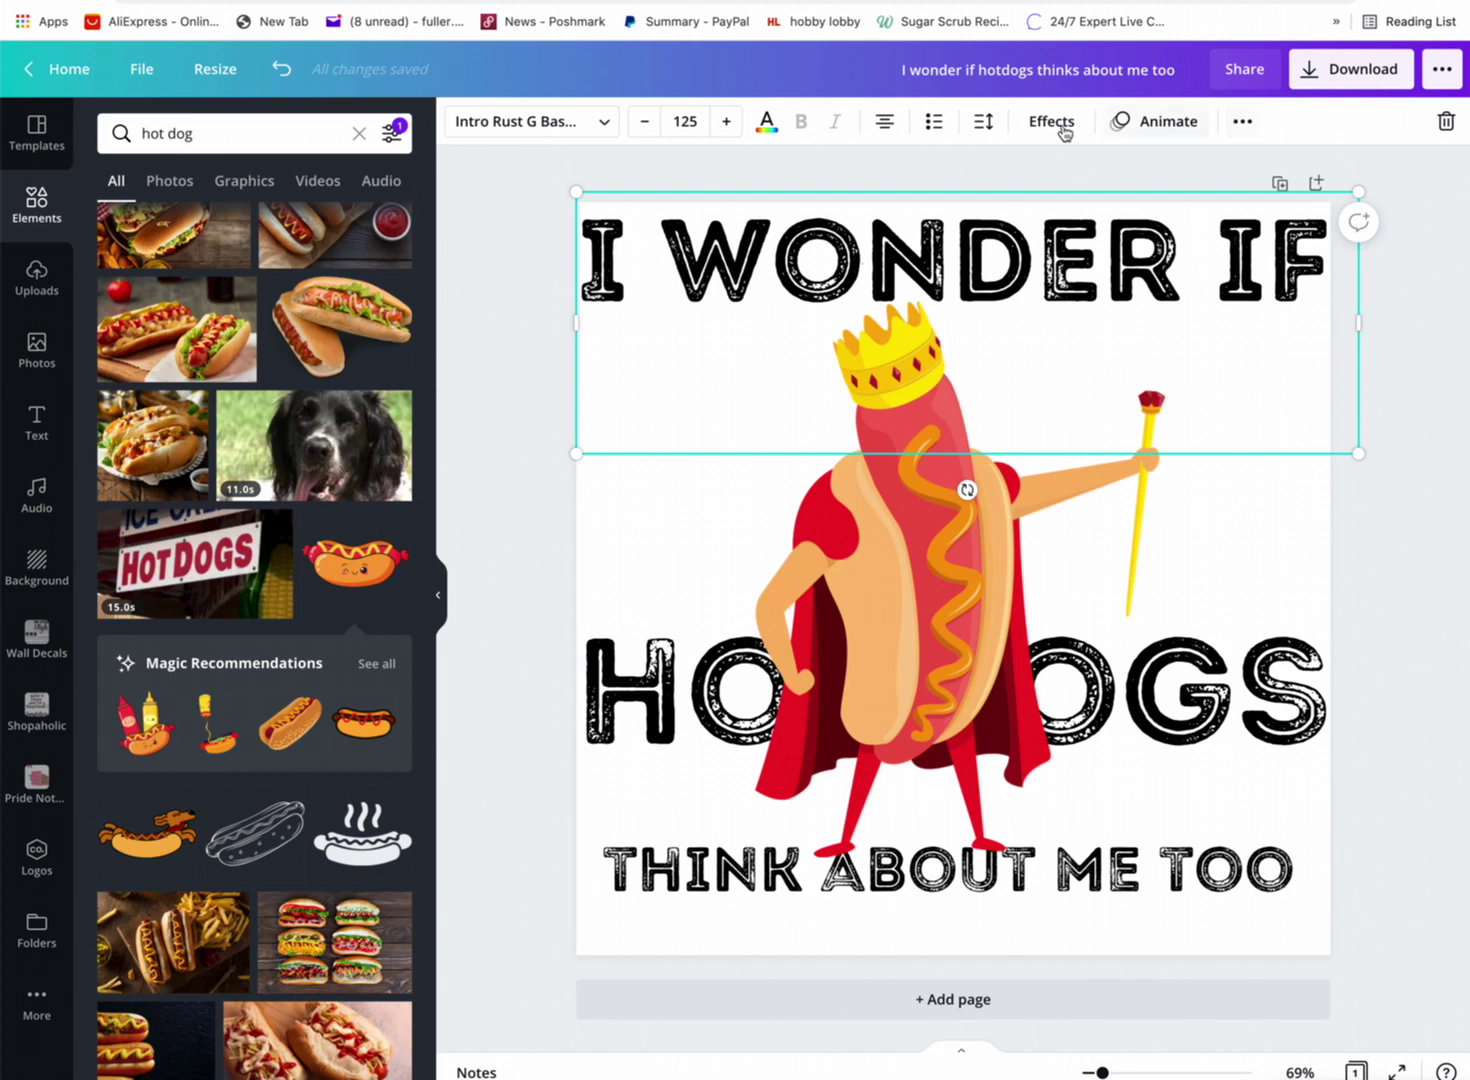
Apply the Curve effect to I WONDER IF and enlarge it to arc over the king's crown.
{"action": "left_click", "coordinate": [1231, 127]}
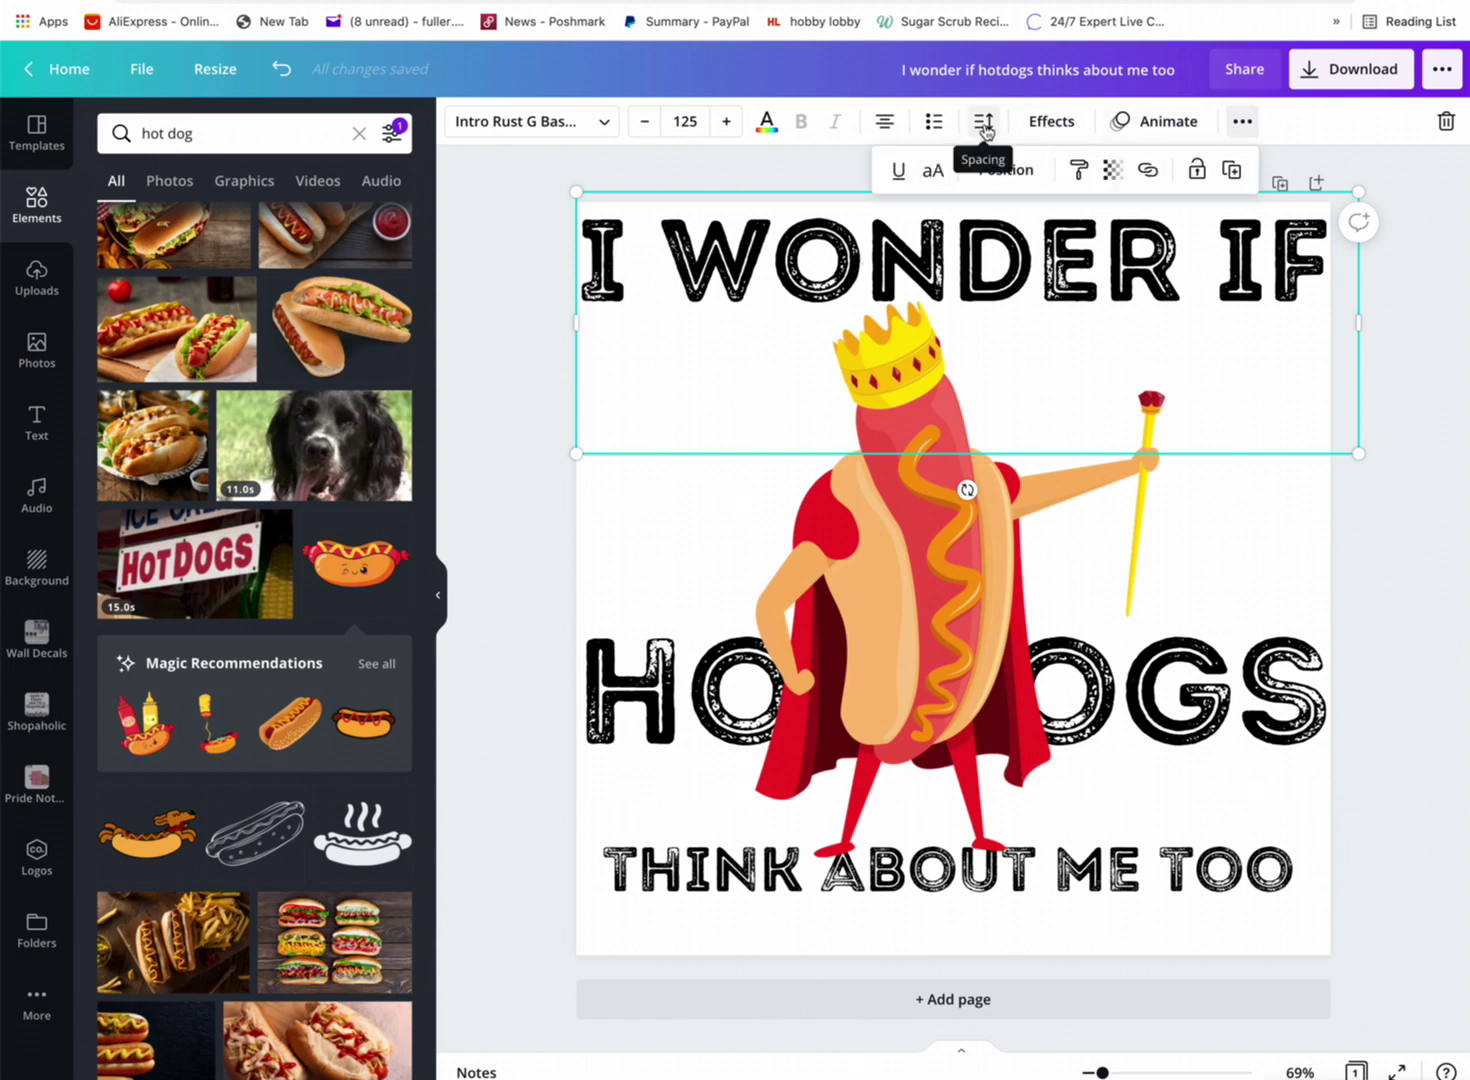
{"action": "left_click", "coordinate": [1031, 128]}
{"action": "left_click", "coordinate": [222, 655]}
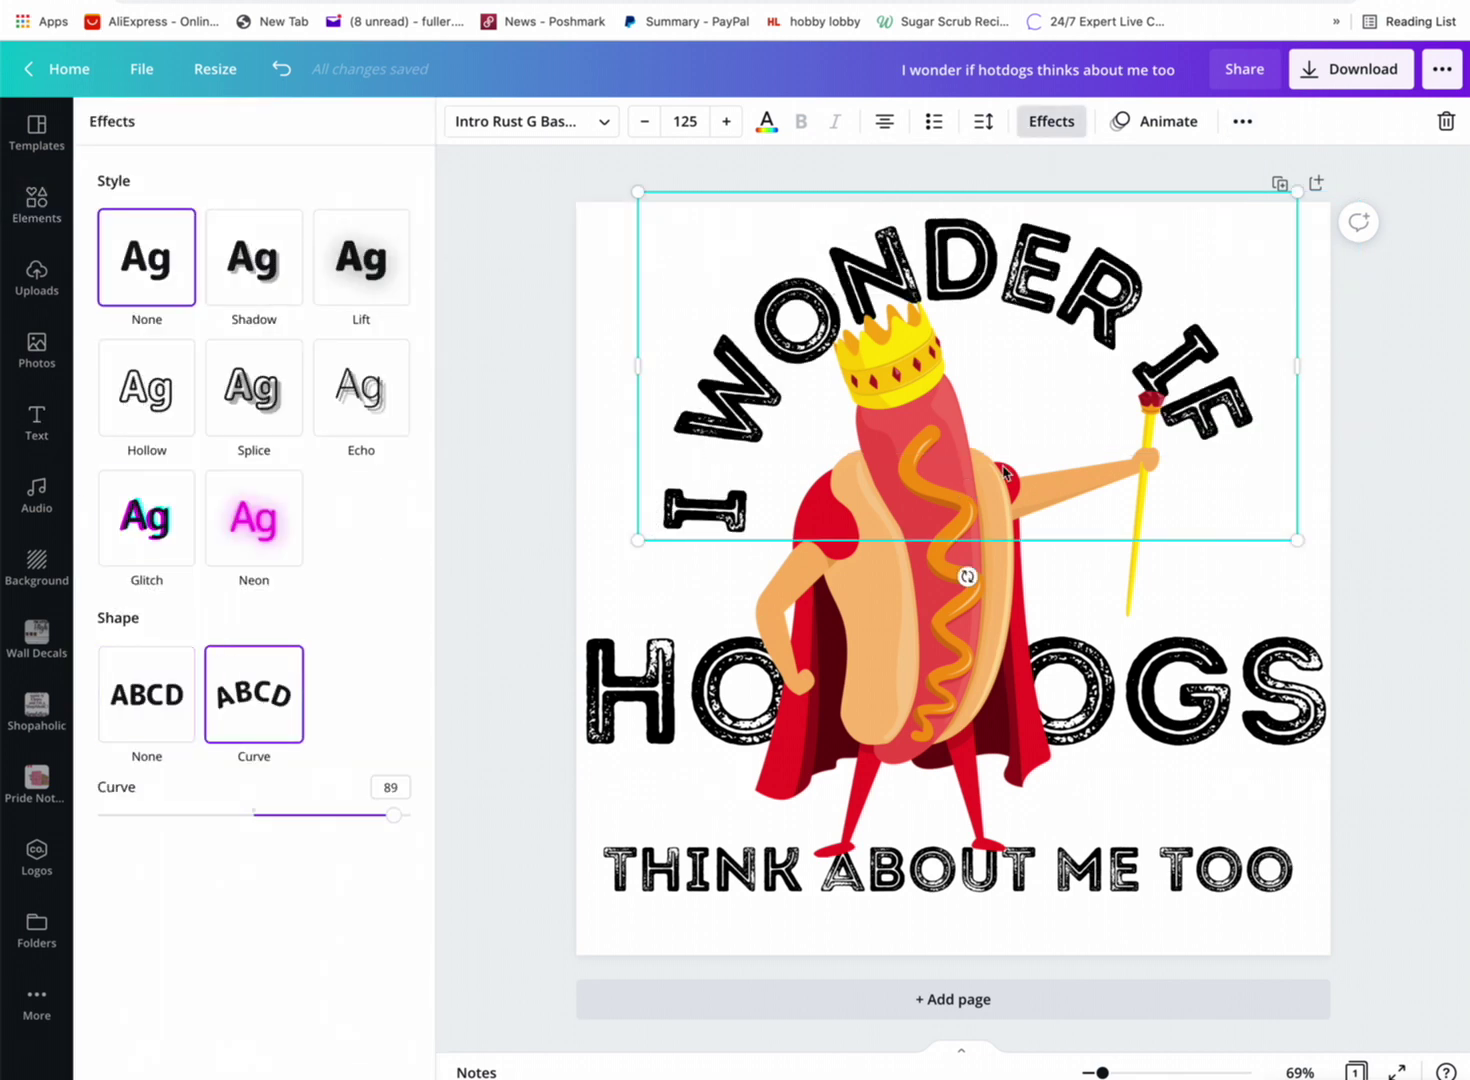
{"action": "left_click_drag", "start_coordinate": [1320, 548], "coordinate": [1355, 564]}
{"action": "left_click_drag", "start_coordinate": [856, 265], "coordinate": [815, 260]}
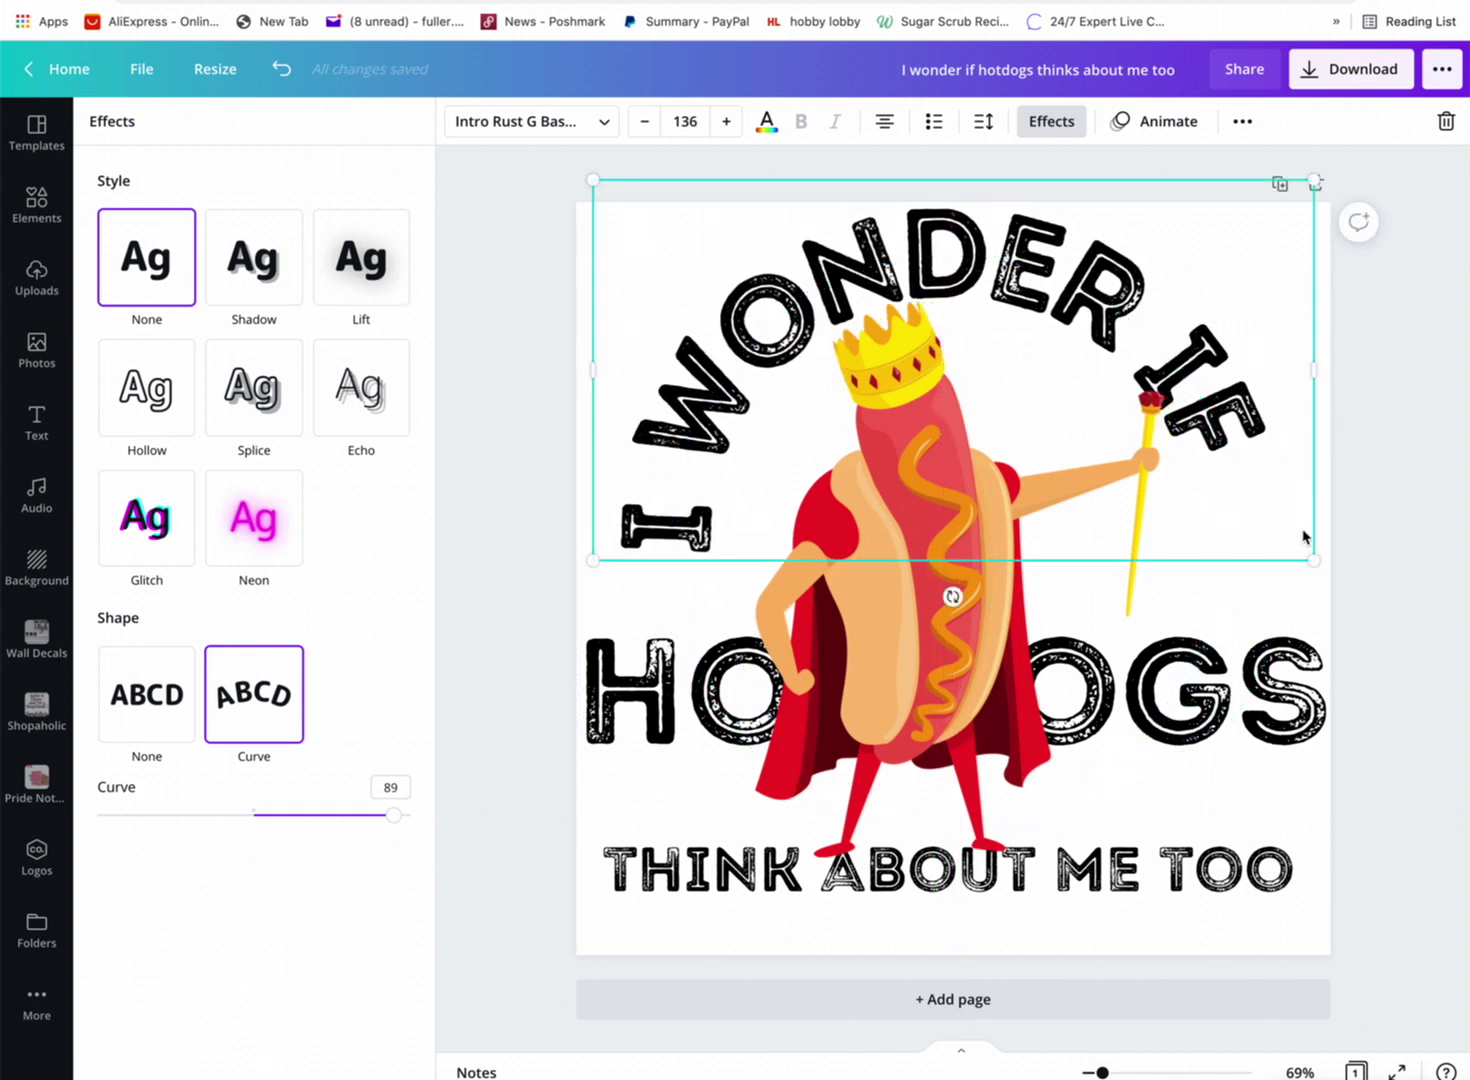
{"action": "left_click_drag", "start_coordinate": [1318, 563], "coordinate": [1410, 605]}
{"action": "left_click_drag", "start_coordinate": [995, 585], "coordinate": [957, 578]}
{"action": "left_click", "coordinate": [604, 122]}
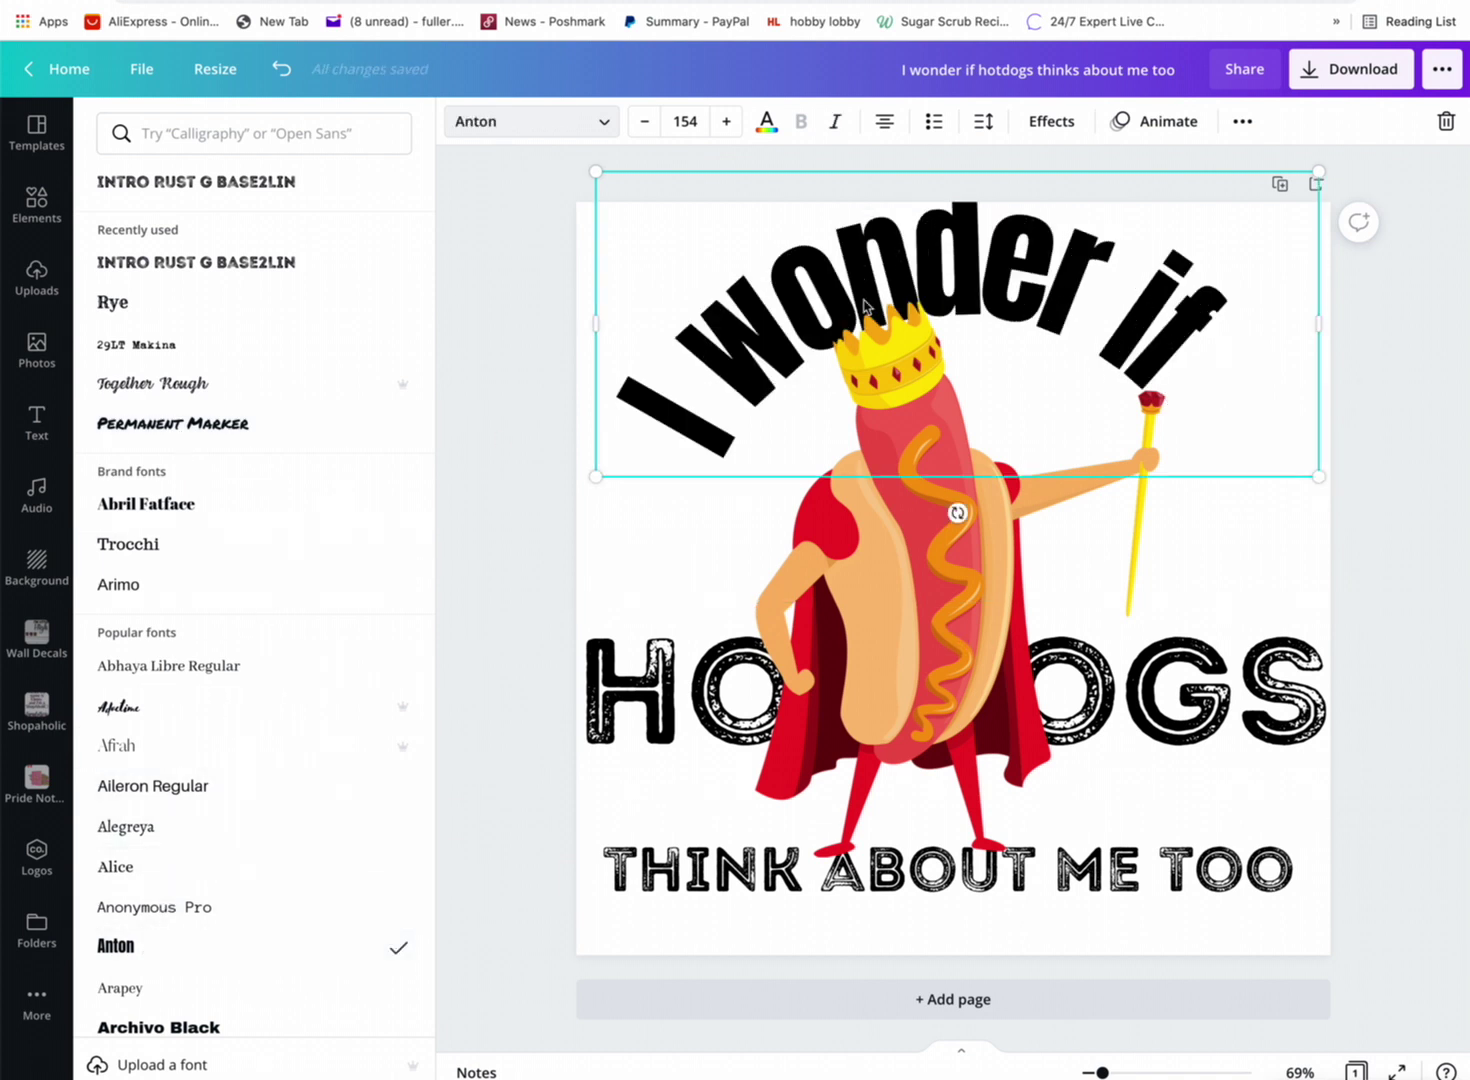
Search fonts for 'caps', set the arched heading to Paalalabas Wide, and adjust its rotation.
{"action": "left_click", "coordinate": [197, 134]}
{"action": "type", "text": "cap"}
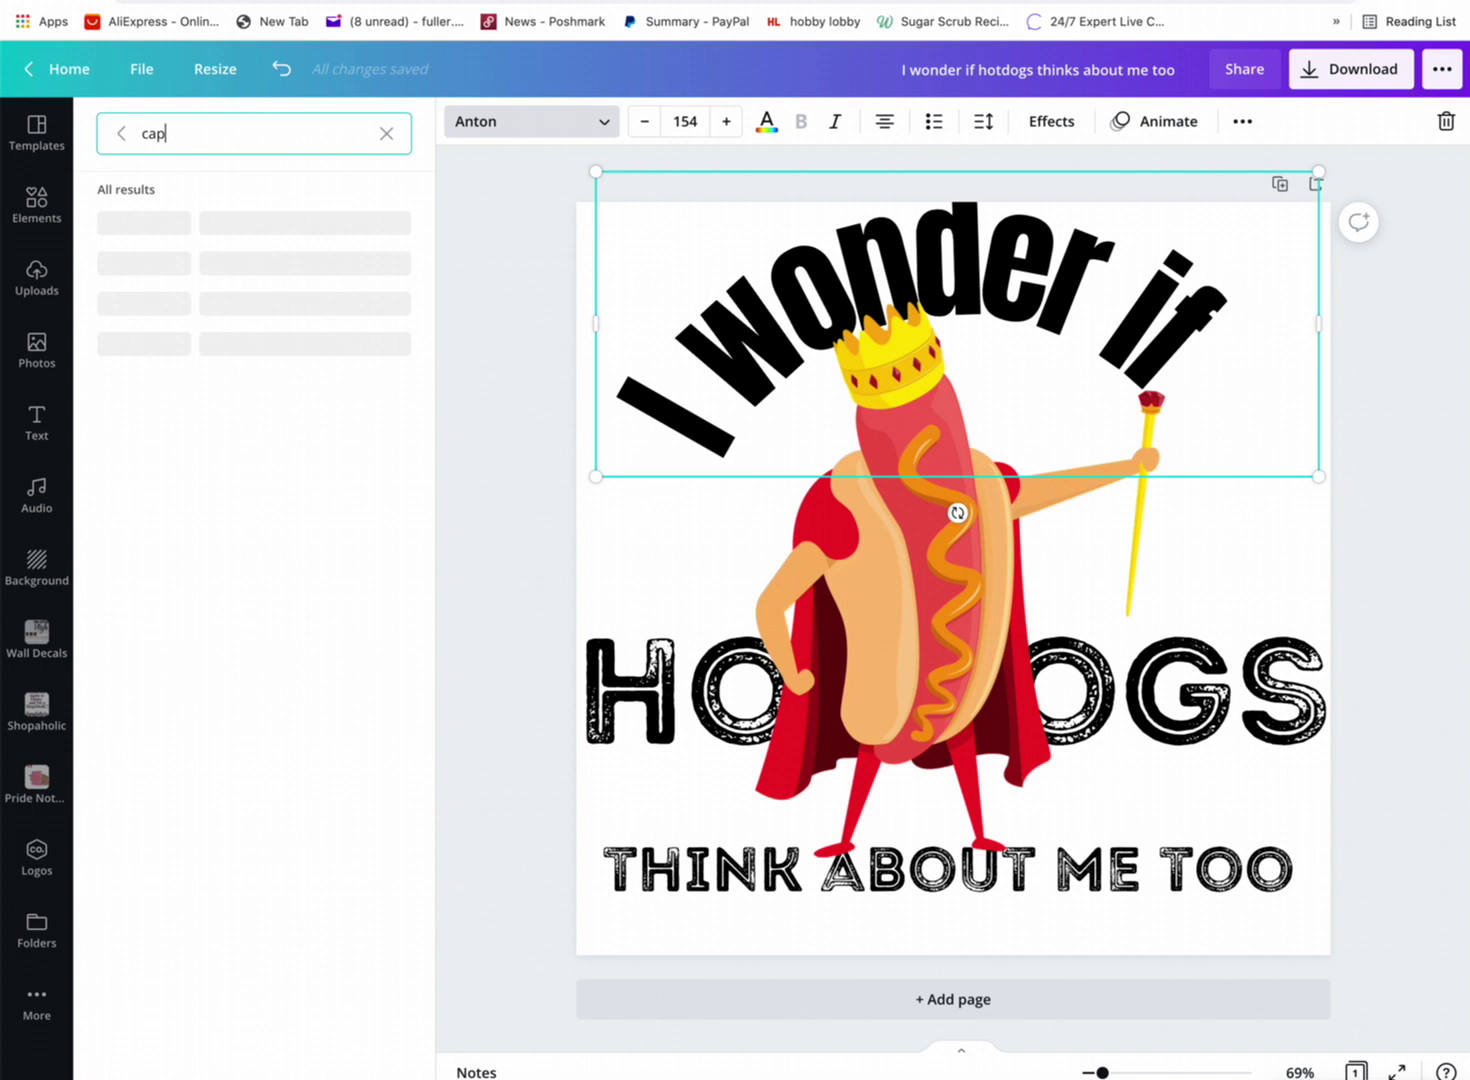
{"action": "type", "text": "s"}
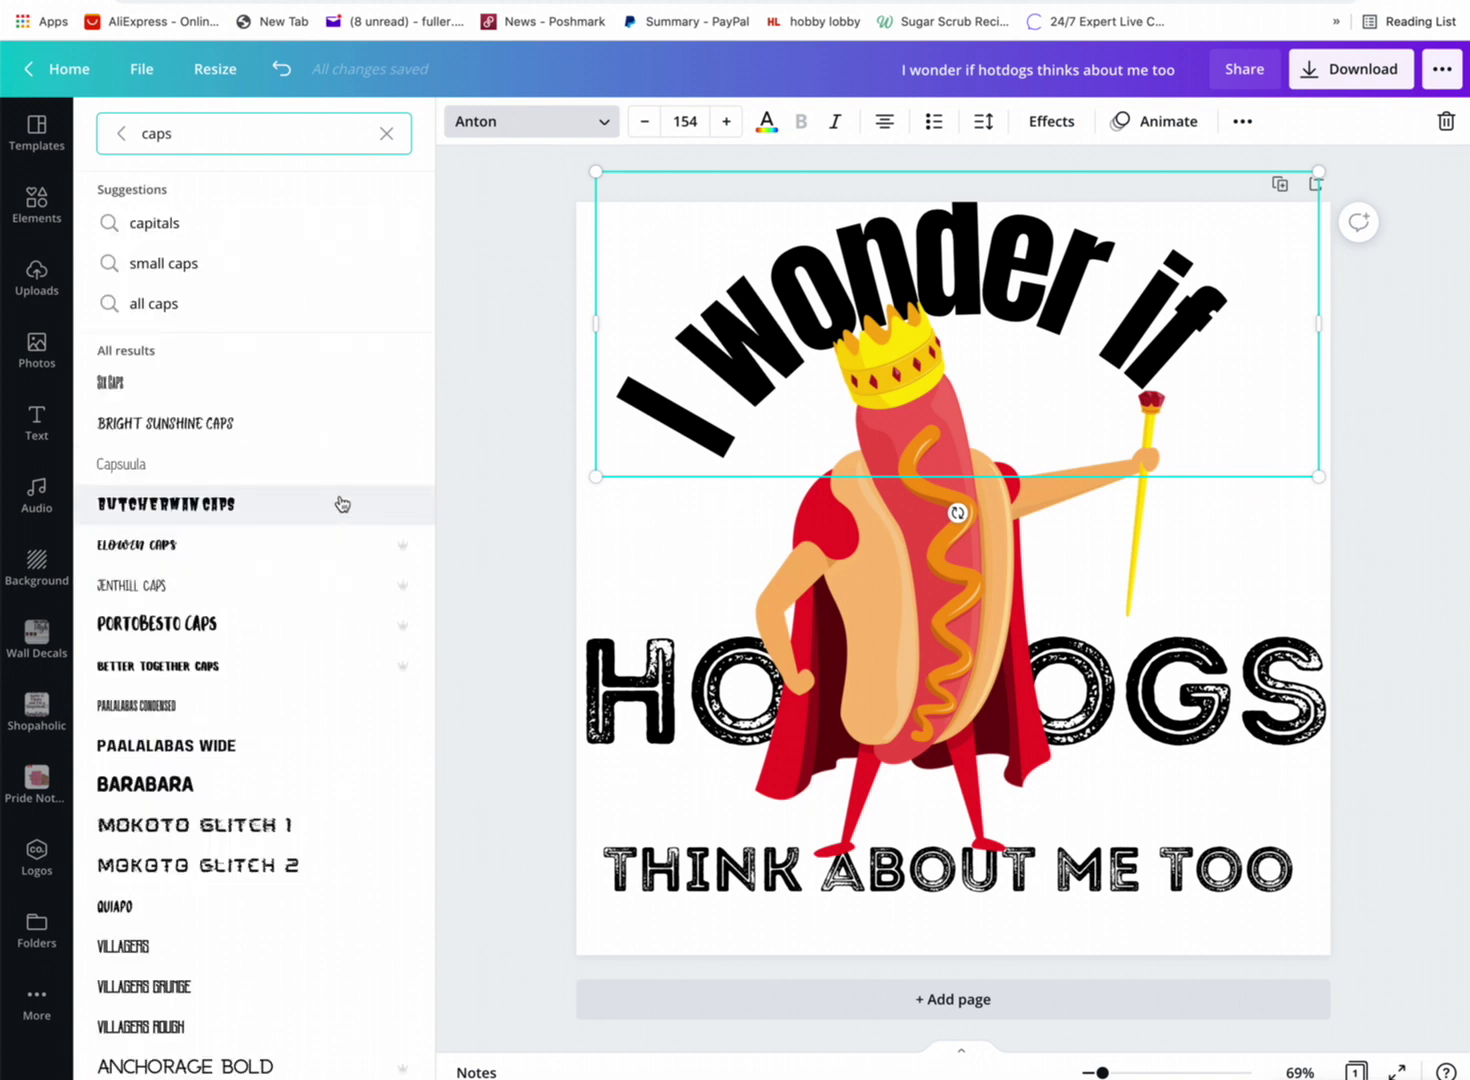
{"action": "left_click", "coordinate": [330, 735]}
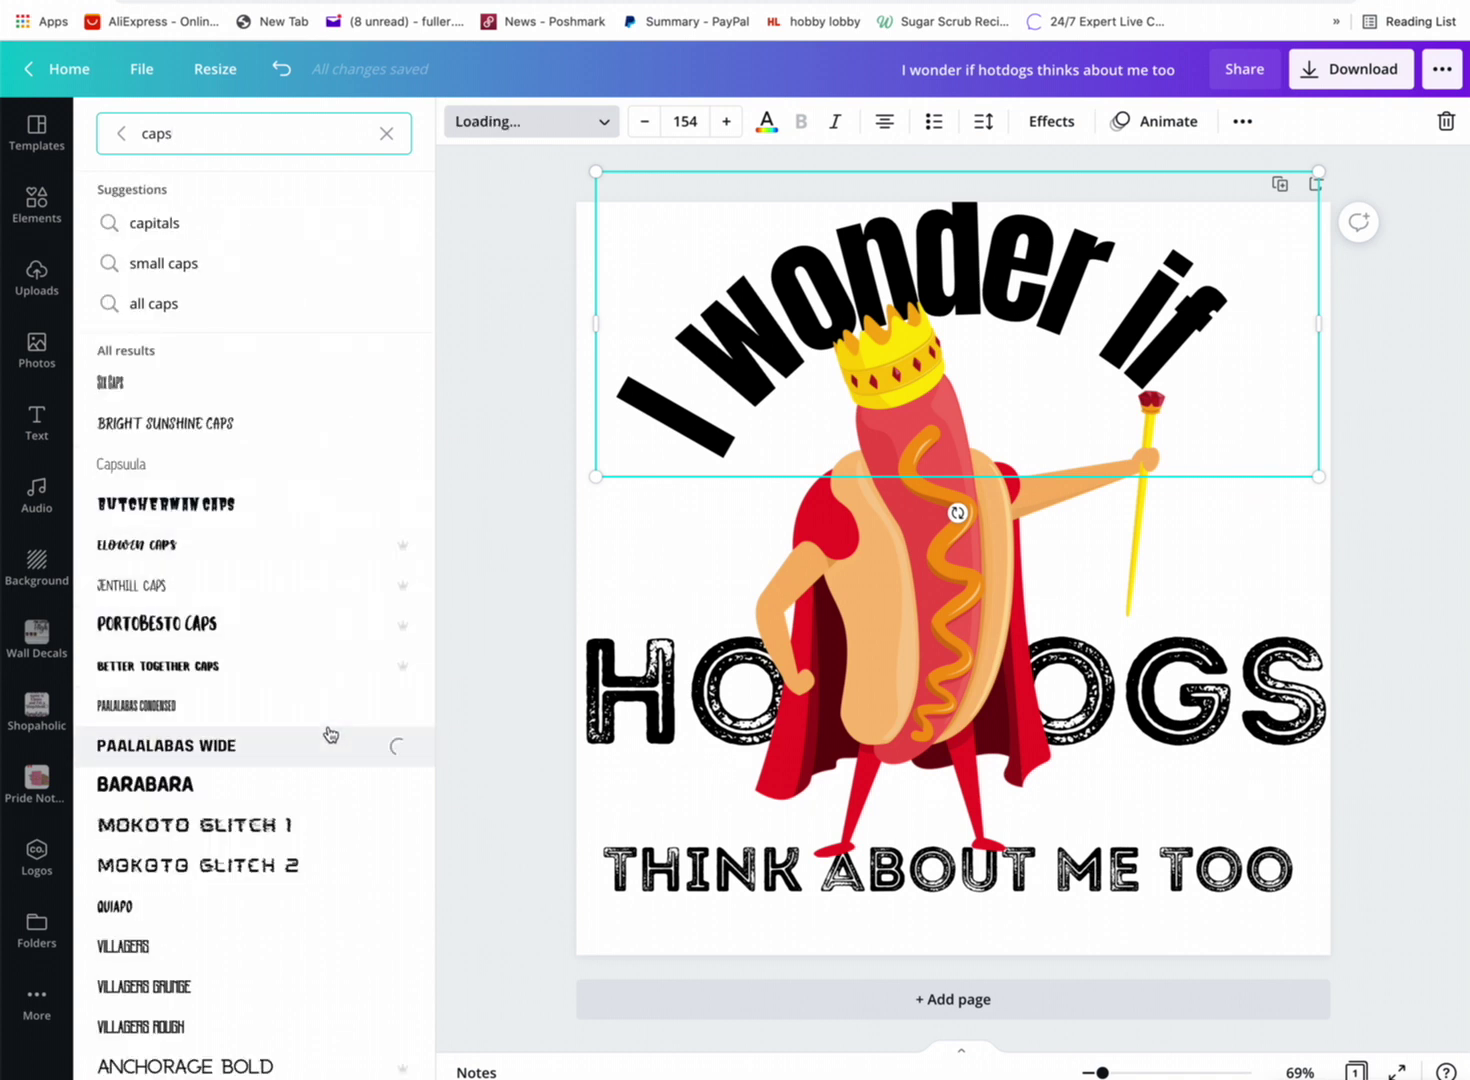
{"action": "left_click", "coordinate": [1060, 238]}
{"action": "mouse_move", "coordinate": [957, 587]}
{"action": "left_mouse_down"}
{"action": "mouse_move", "coordinate": [906, 565]}
{"action": "mouse_move", "coordinate": [1027, 568]}
{"action": "mouse_move", "coordinate": [960, 595]}
{"action": "left_mouse_up"}
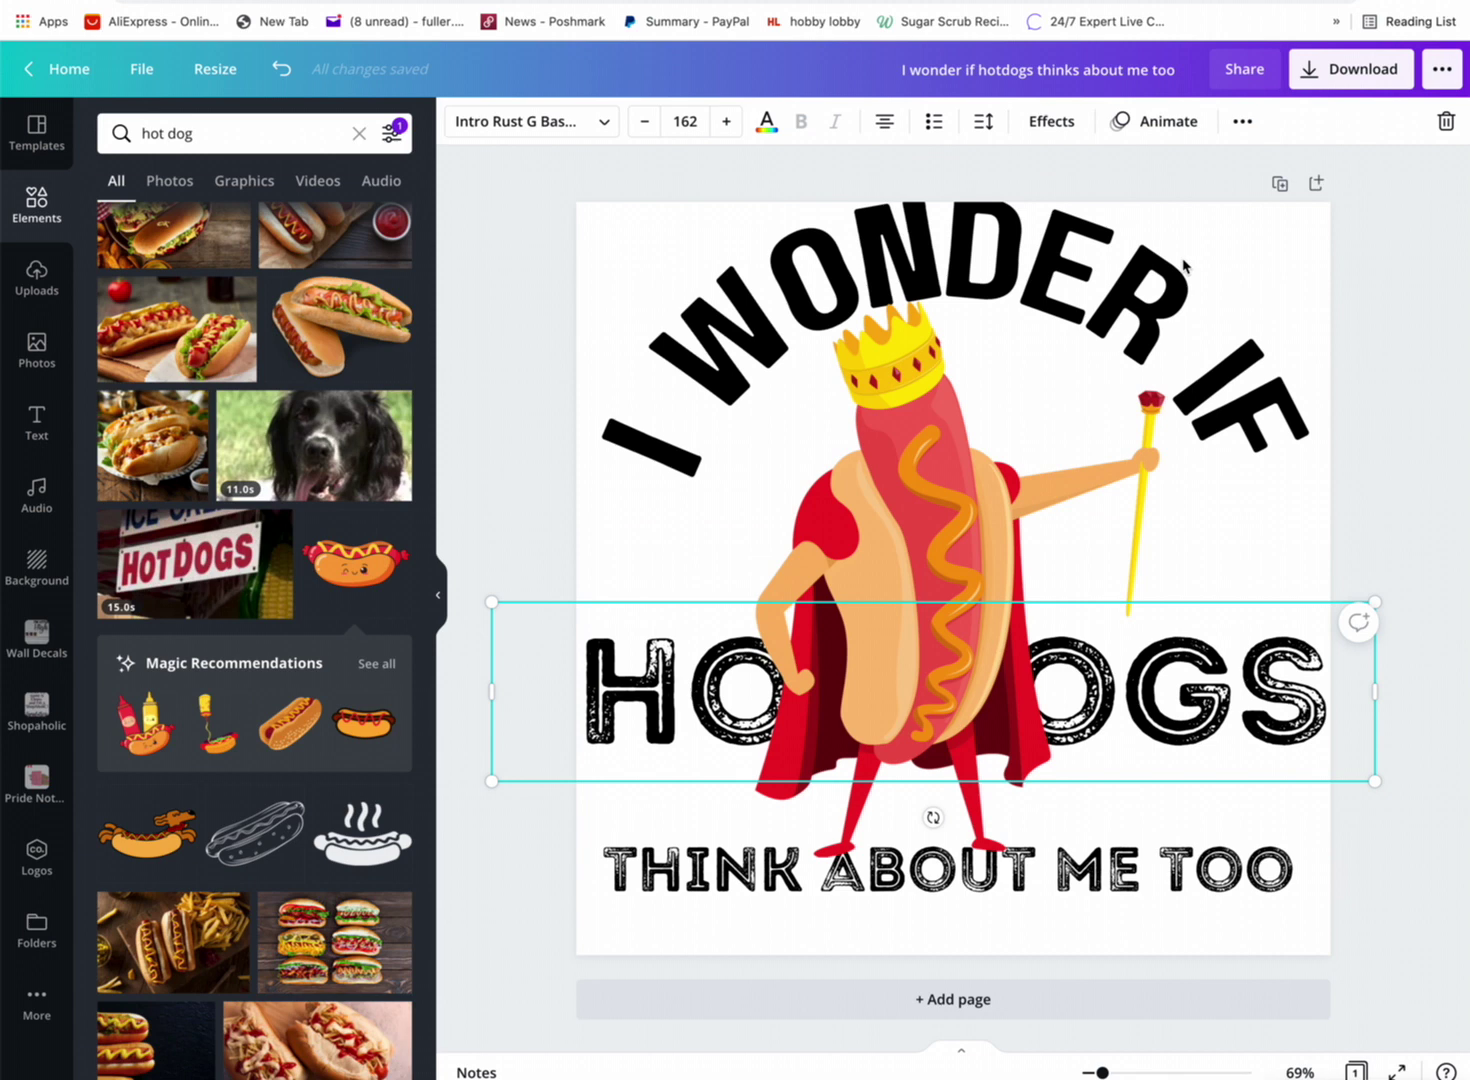
Shrink and centre the hot dog king, move THINK ABOUT ME TOO lower, and lower HOTDOGS.
{"action": "left_click", "coordinate": [1183, 265]}
{"action": "left_click", "coordinate": [937, 532]}
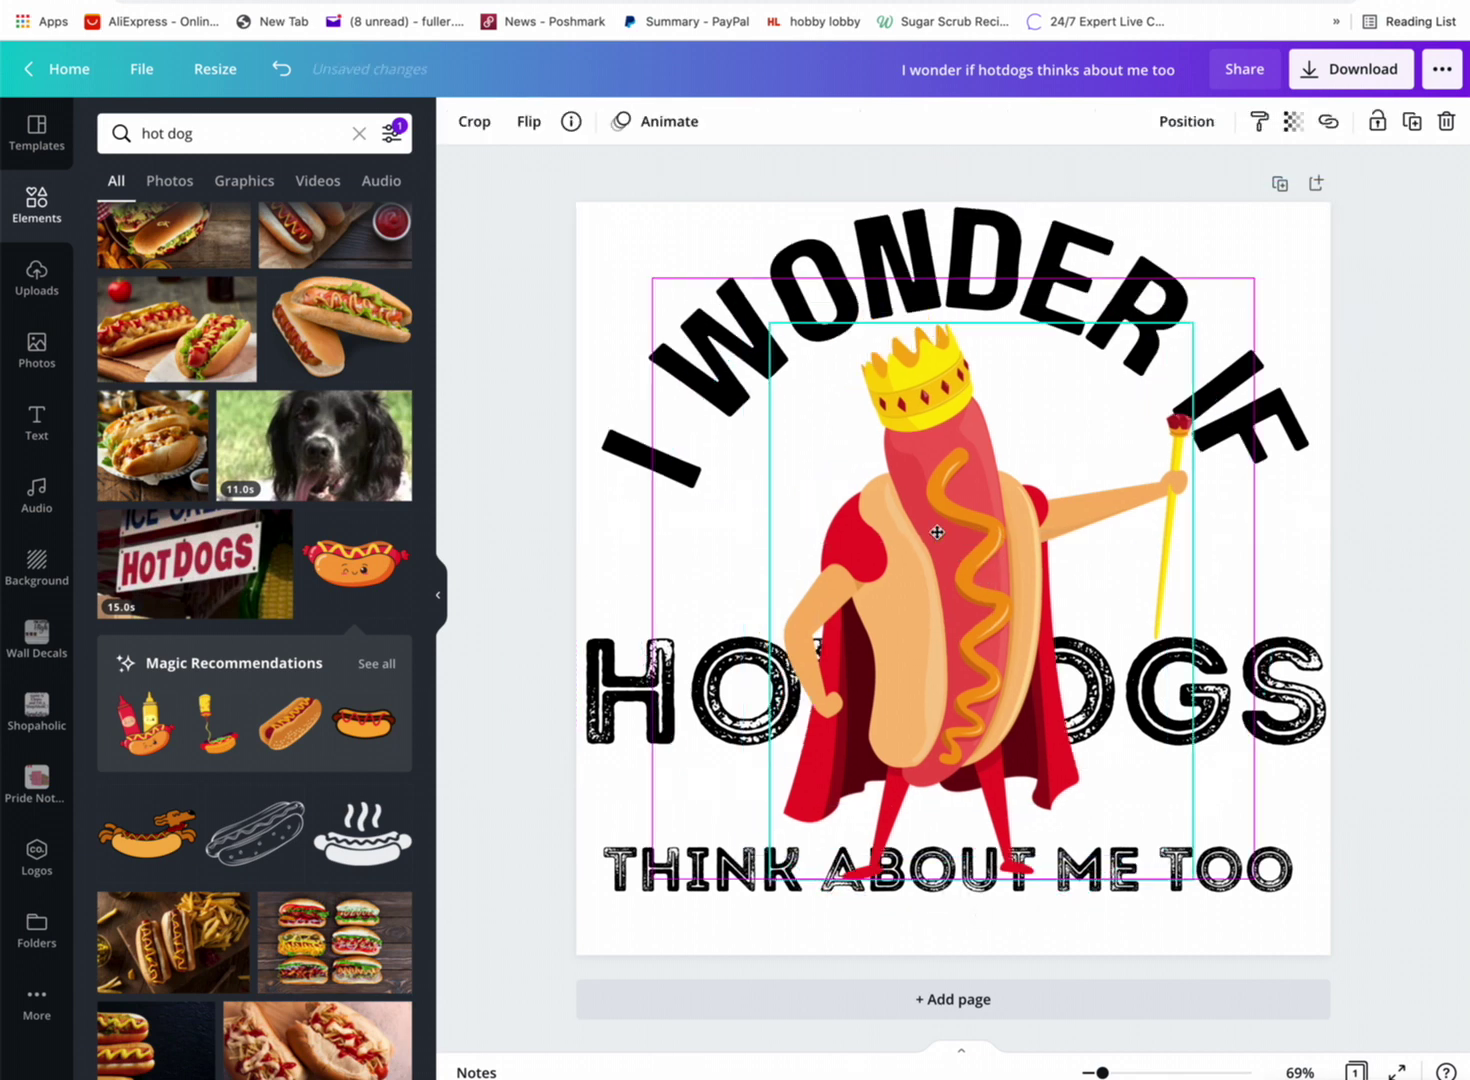
{"action": "left_click_drag", "start_coordinate": [937, 532], "coordinate": [945, 540]}
{"action": "left_click_drag", "start_coordinate": [1194, 322], "coordinate": [1170, 366]}
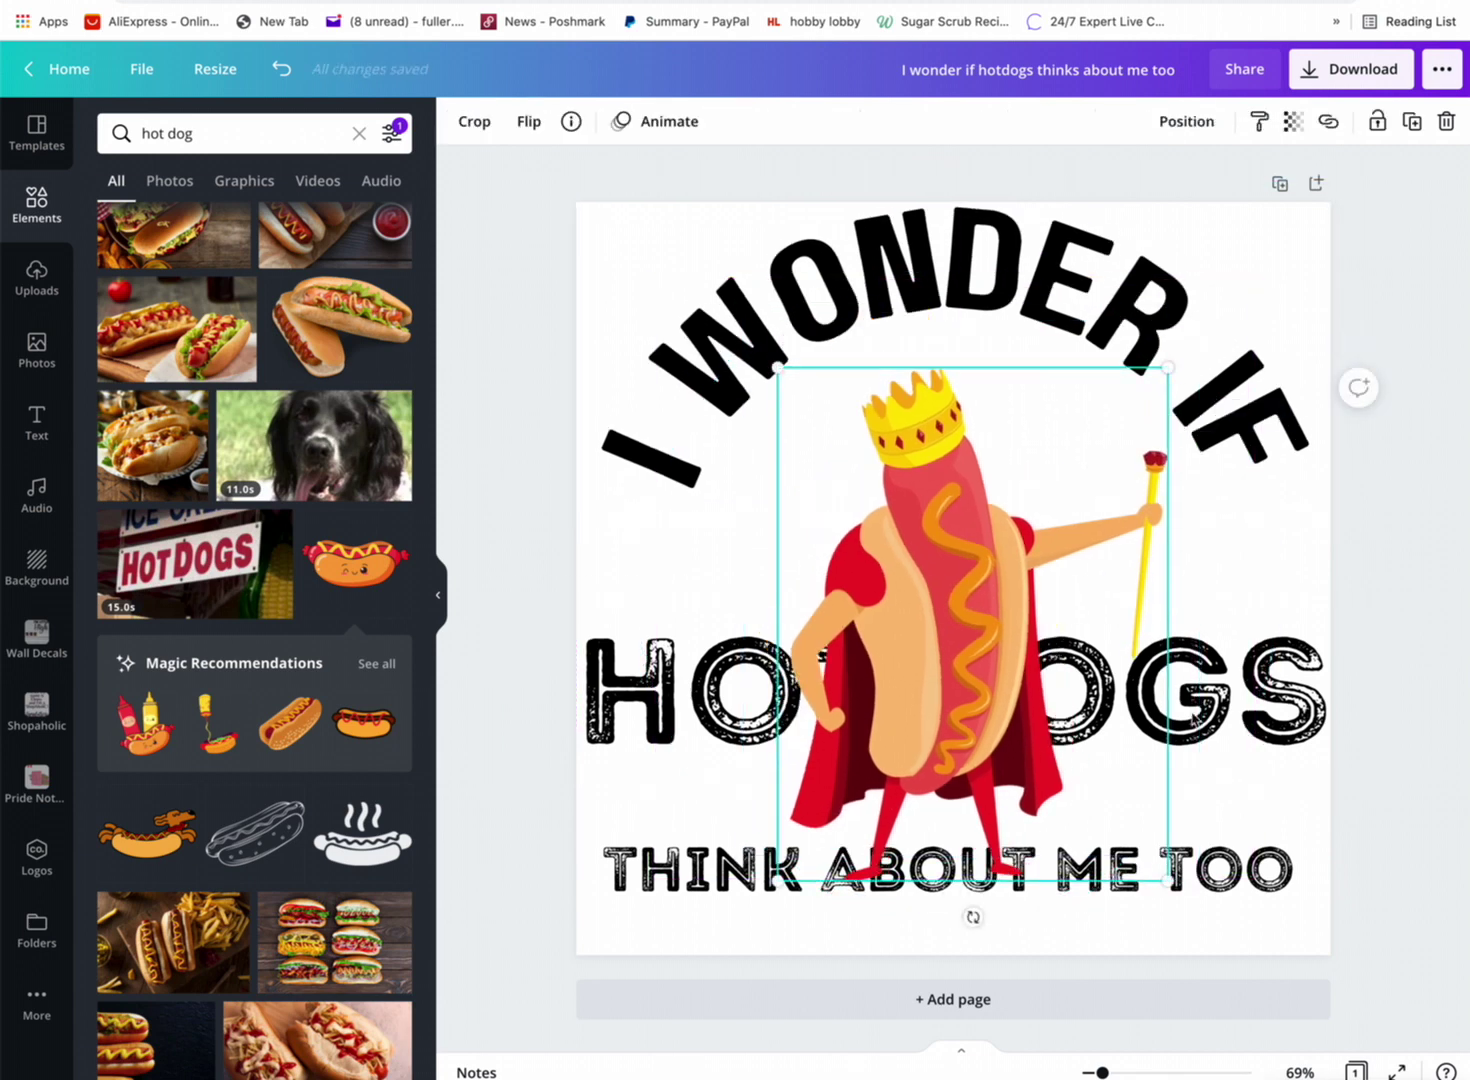
{"action": "left_click_drag", "start_coordinate": [1242, 868], "coordinate": [1220, 928]}
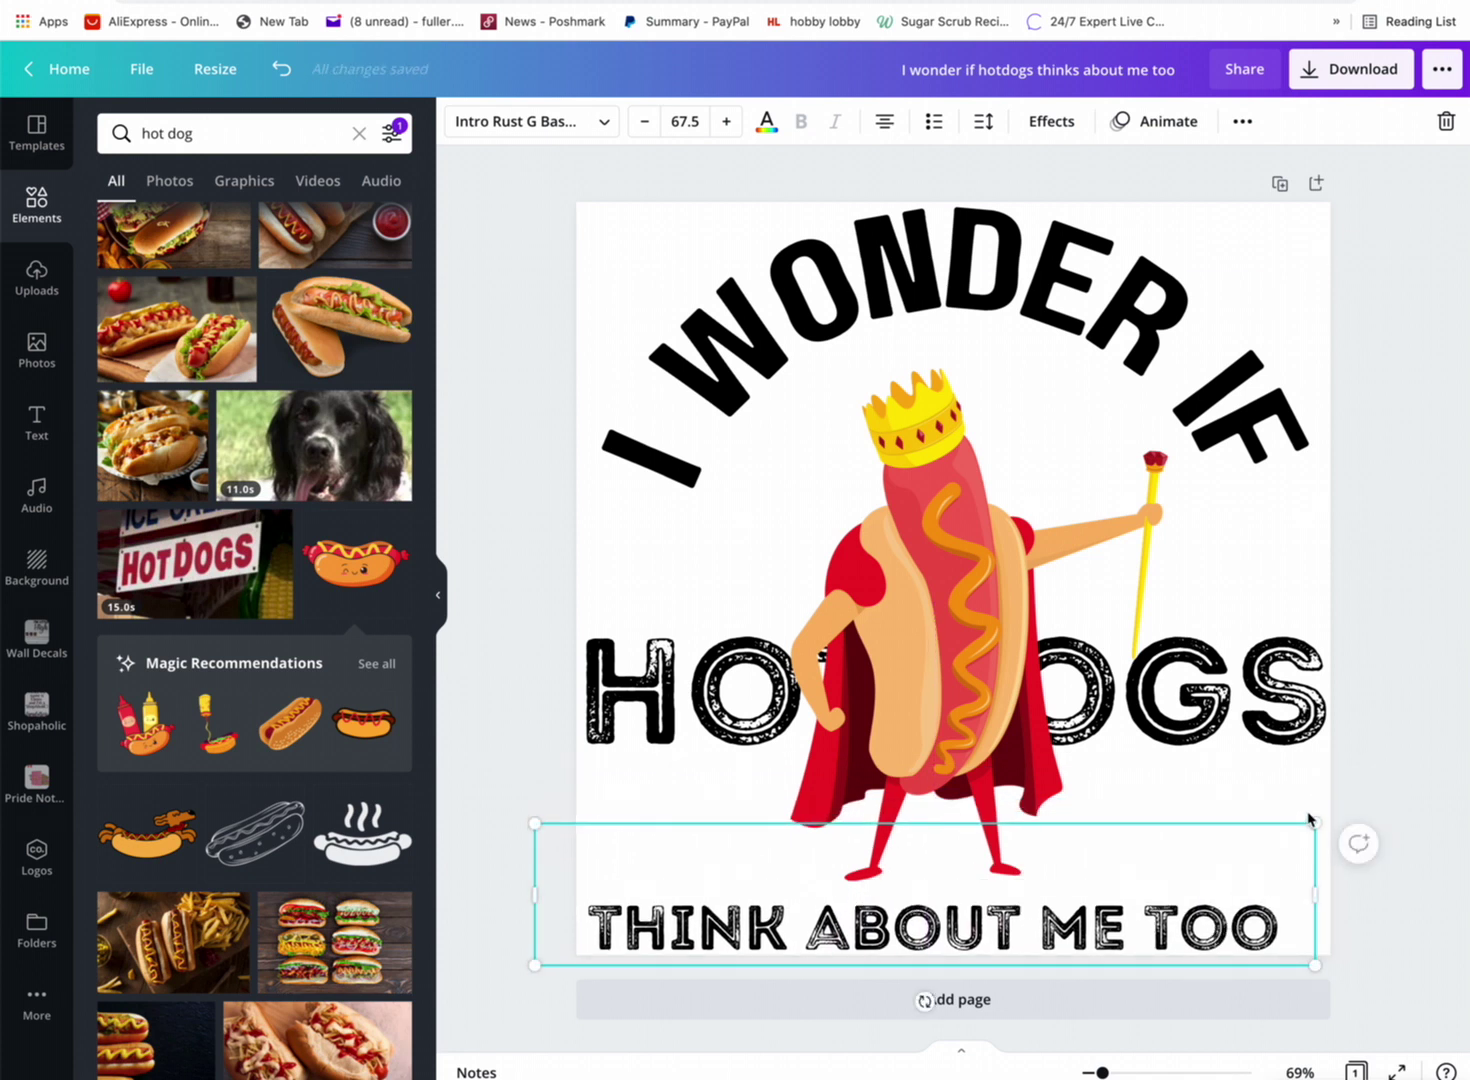
{"action": "left_click_drag", "start_coordinate": [1315, 820], "coordinate": [1332, 818]}
{"action": "left_click_drag", "start_coordinate": [1184, 709], "coordinate": [977, 699]}
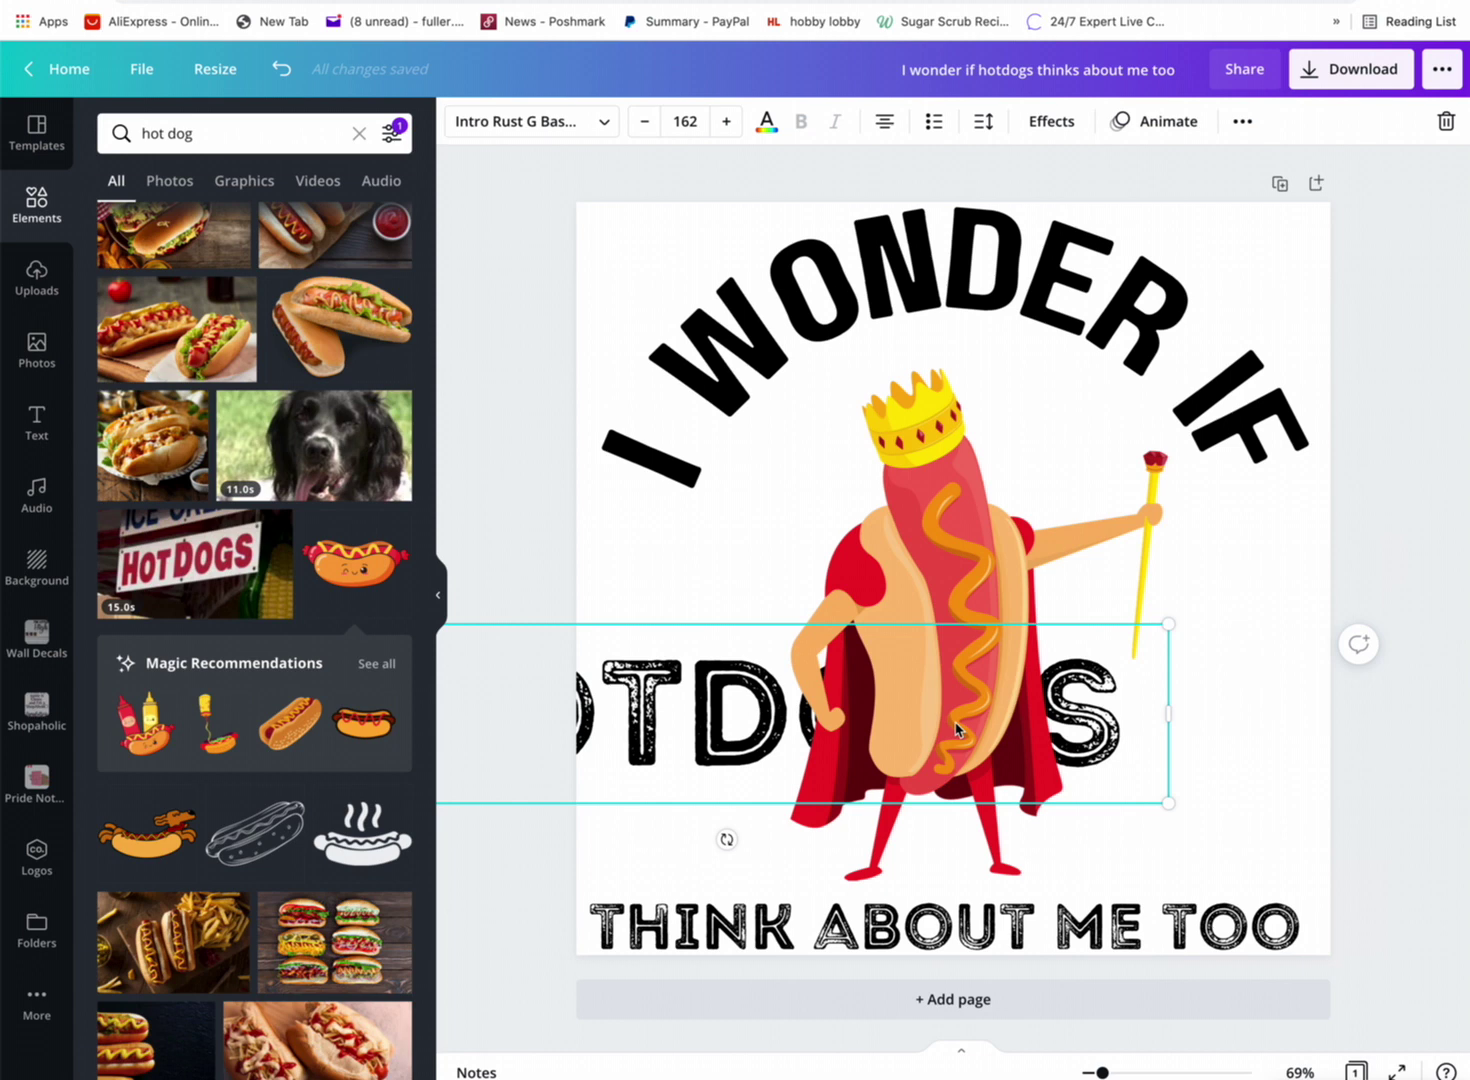
Split HOTDOGS into 'HOT DOGS' and widen its text box across the image.
{"action": "left_click", "coordinate": [686, 720]}
{"action": "key", "text": "Return"}
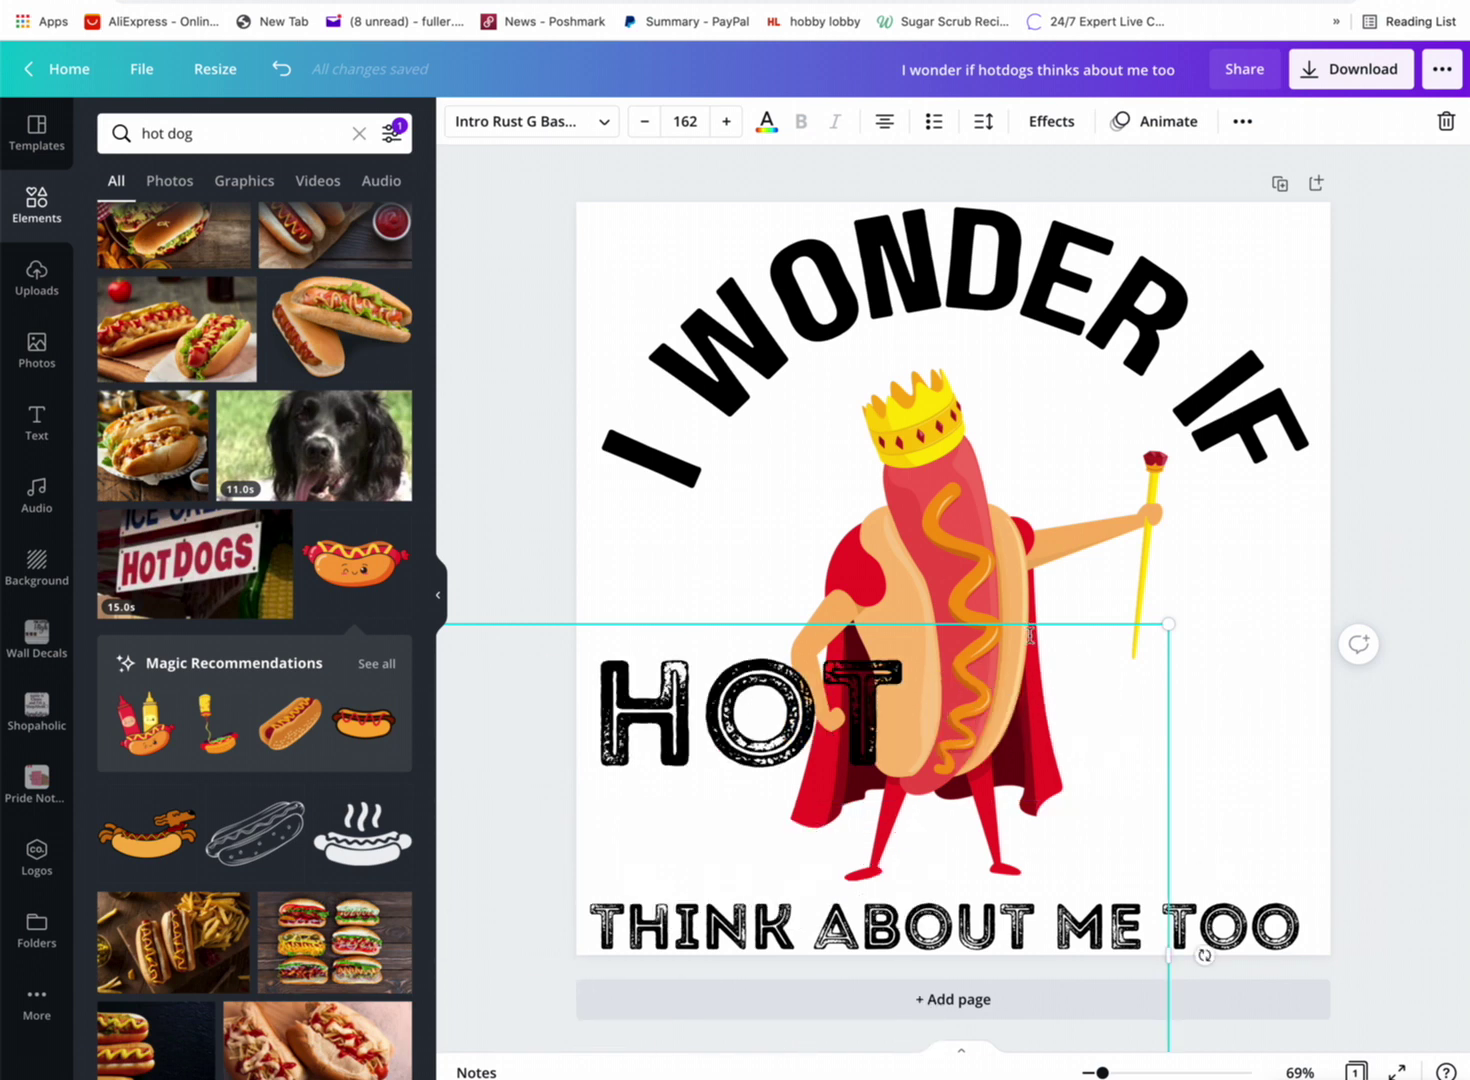
{"action": "left_click_drag", "start_coordinate": [1001, 622], "coordinate": [974, 397]}
{"action": "left_click_drag", "start_coordinate": [1141, 729], "coordinate": [1238, 625]}
{"action": "left_click_drag", "start_coordinate": [1246, 733], "coordinate": [1468, 608]}
{"action": "left_click", "coordinate": [713, 985]}
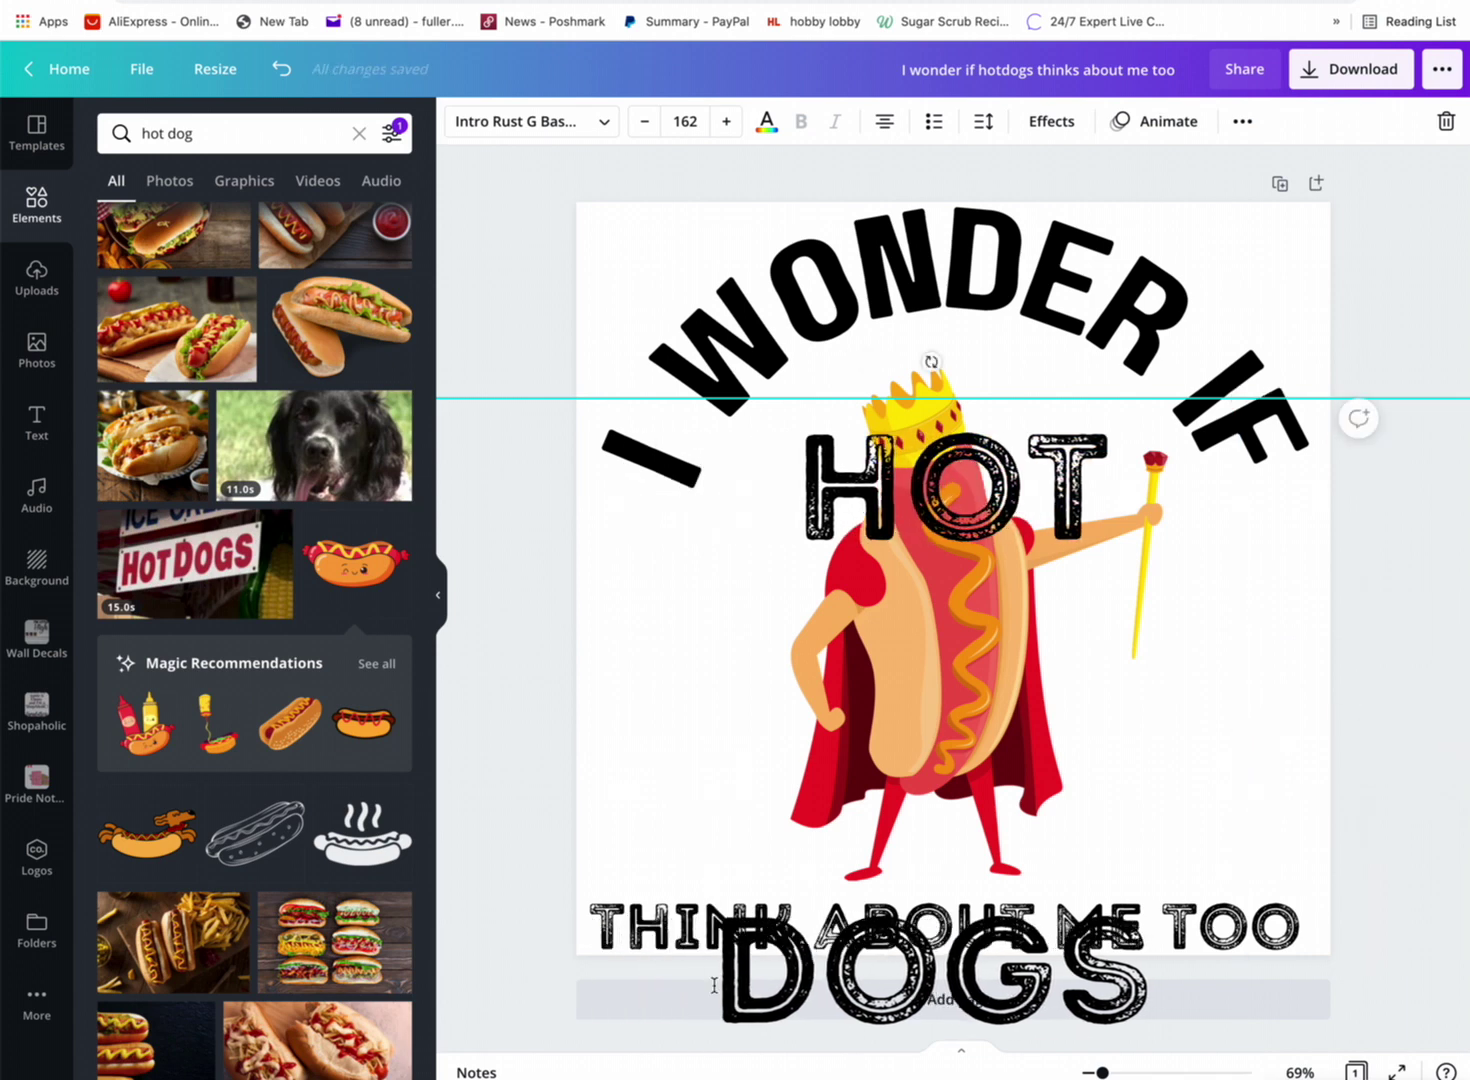
{"action": "key", "text": "BackSpace"}
{"action": "key", "text": "BackSpace"}
{"action": "key", "text": "BackSpace"}
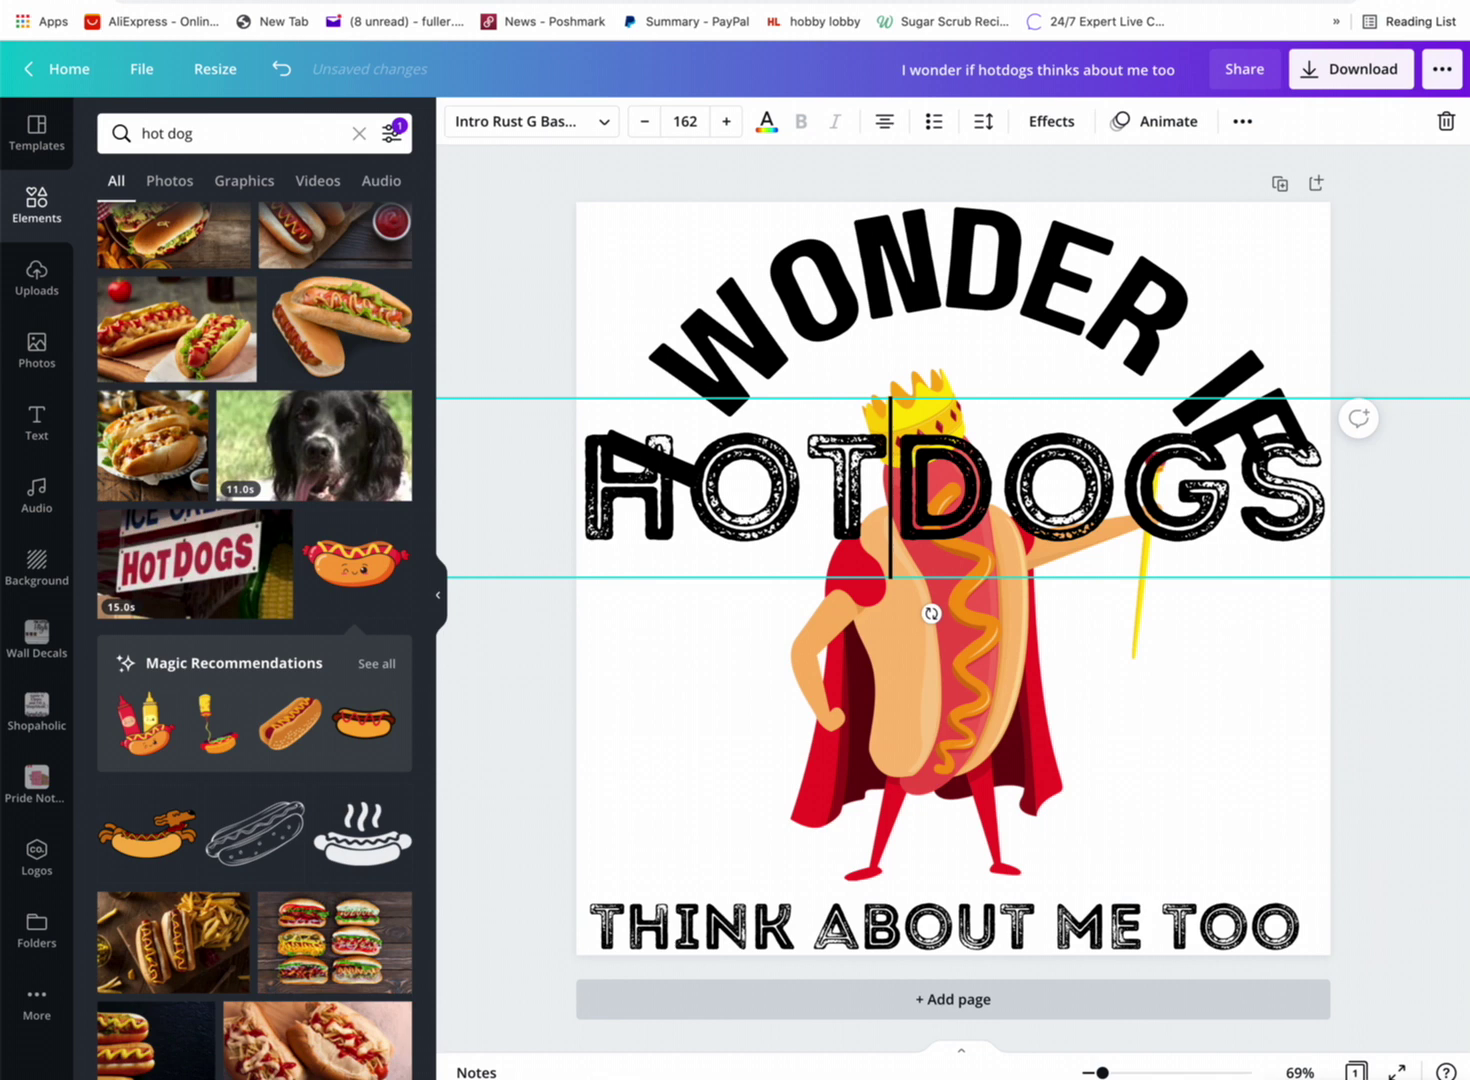
{"action": "type", "text": "."}
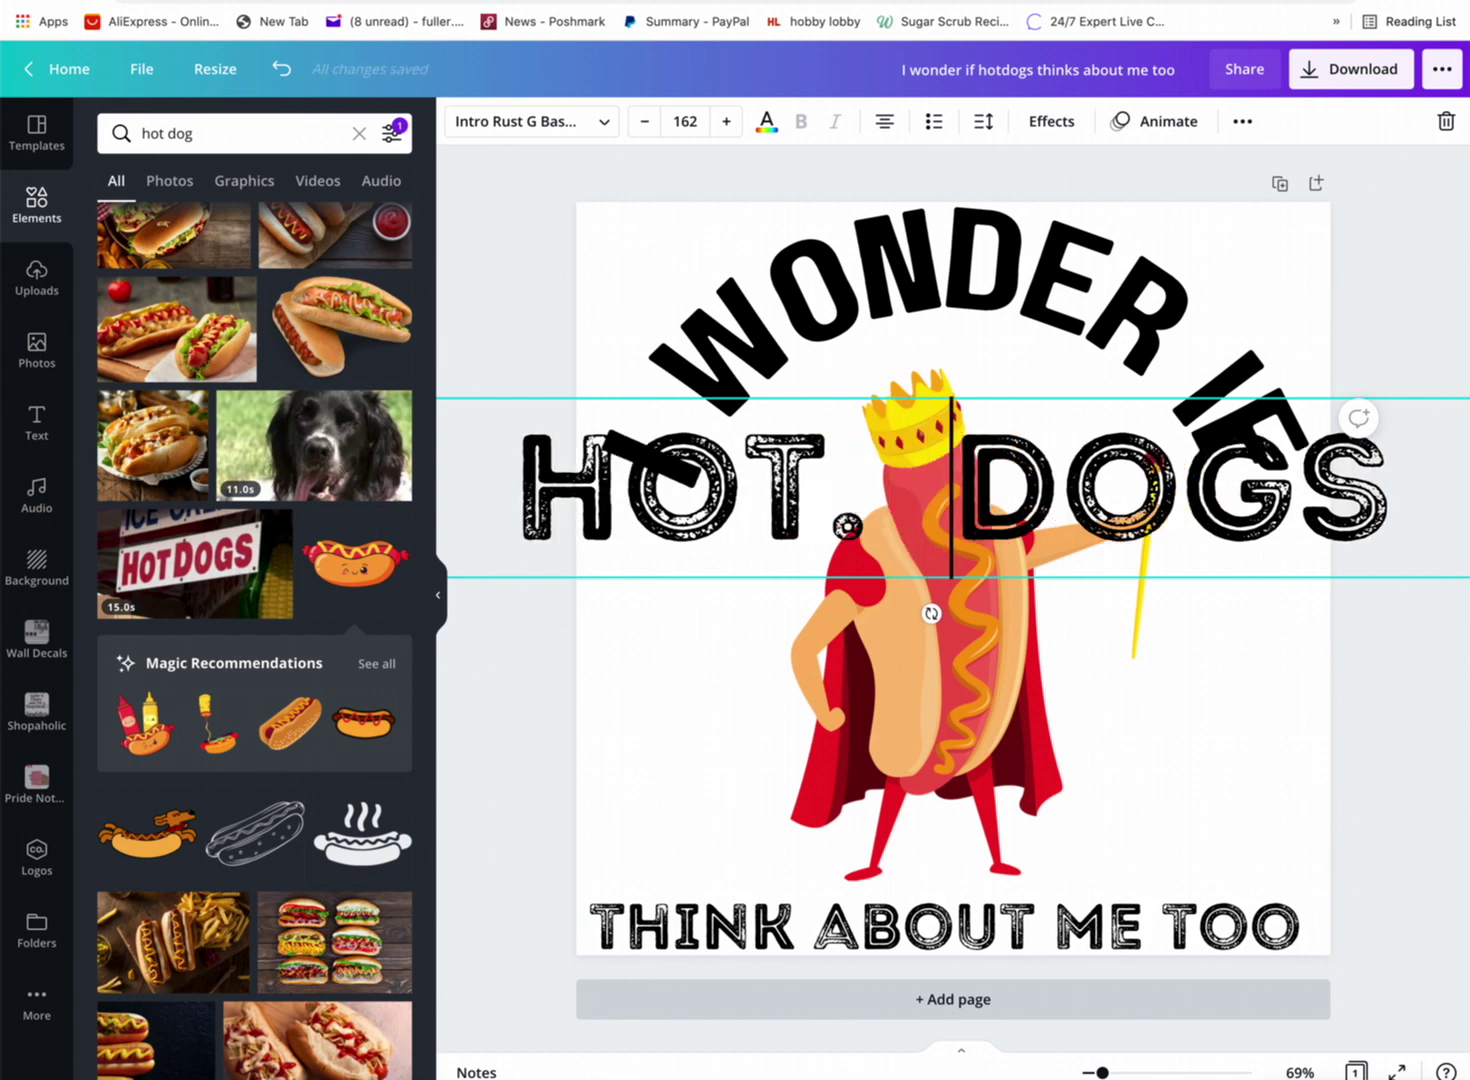
{"action": "left_click", "coordinate": [788, 530]}
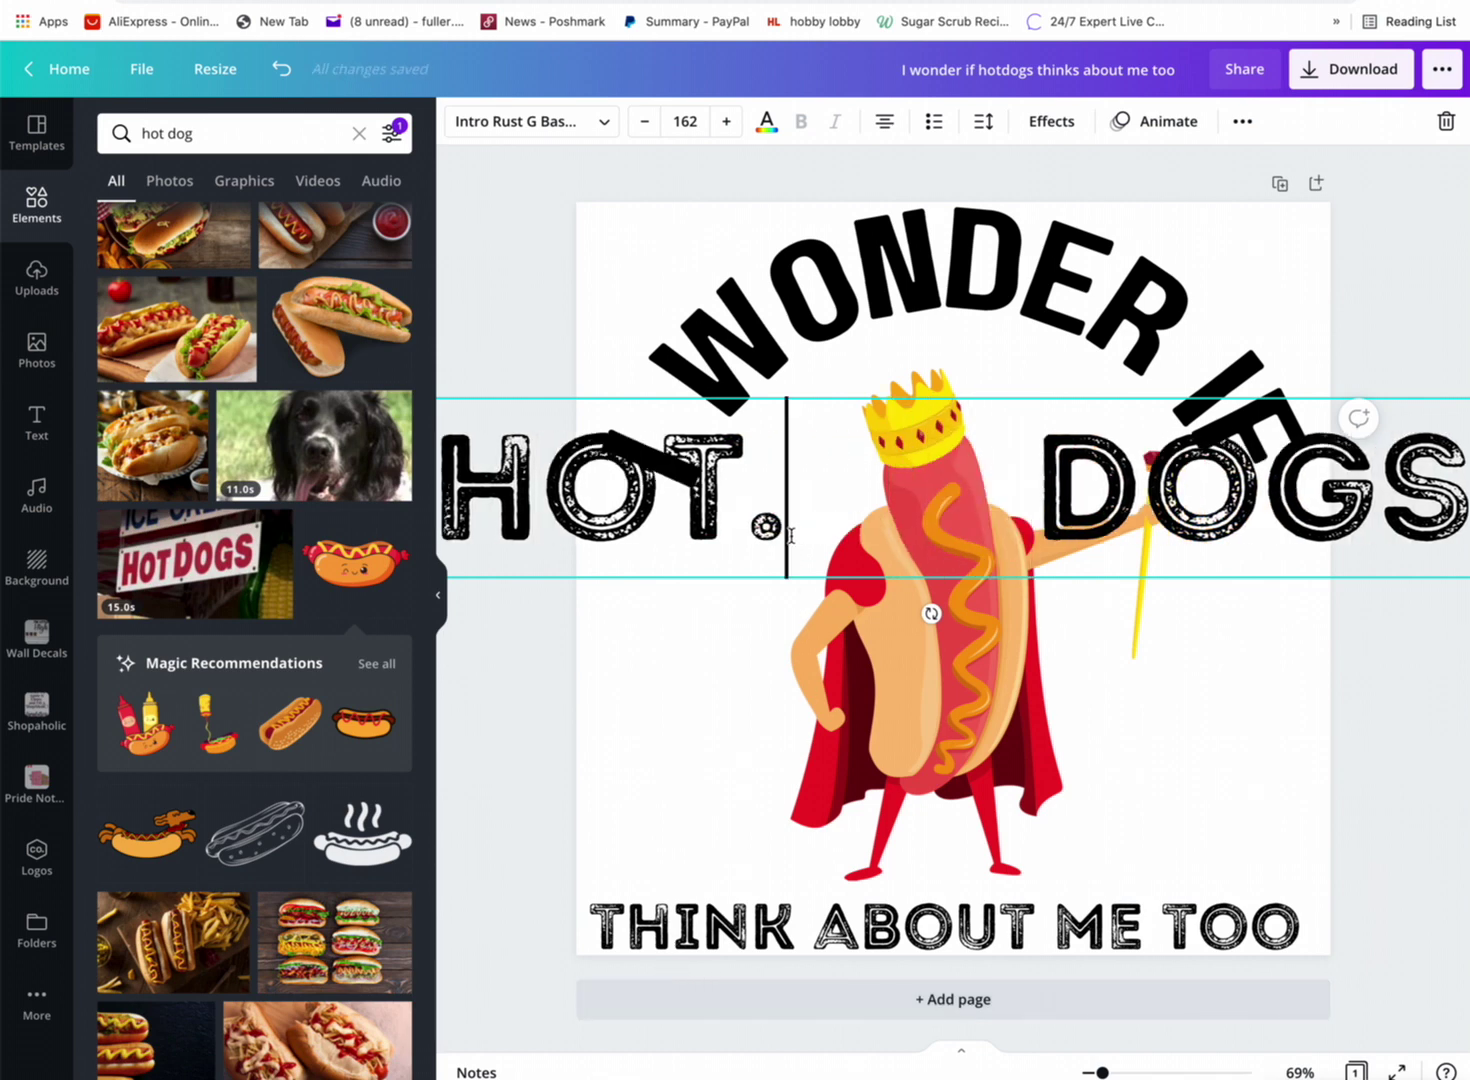
{"action": "key", "text": "BackSpace"}
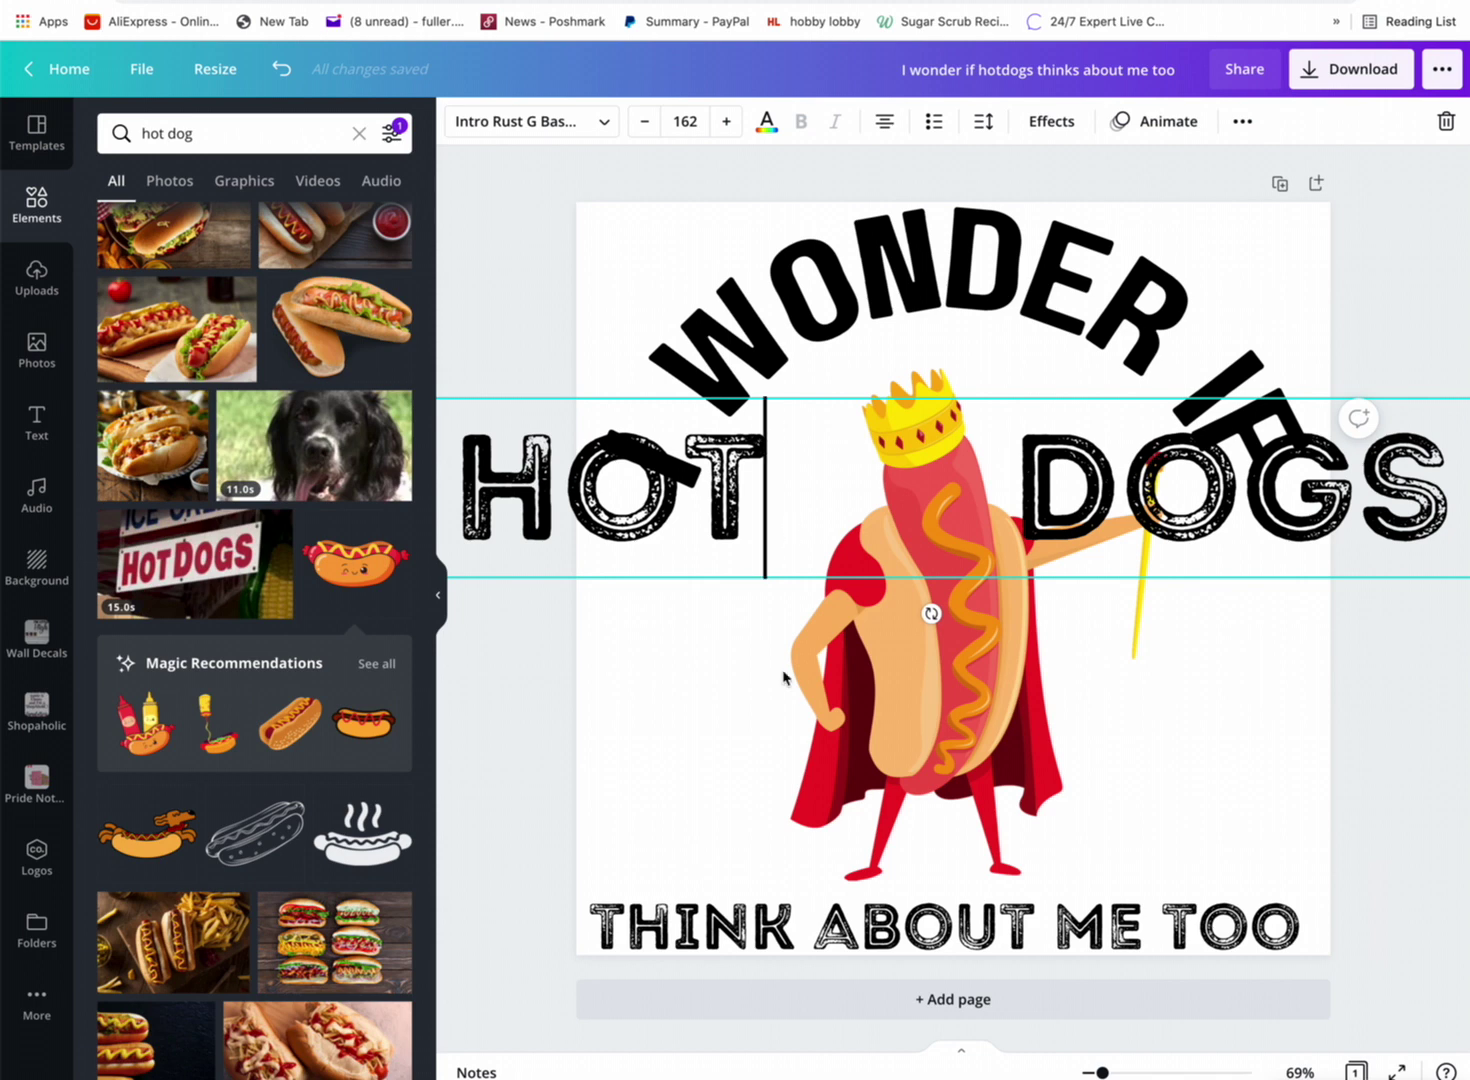
Resize HOT DOGS to 125 and position it so the words flank the hot dog king.
{"action": "left_click_drag", "start_coordinate": [1091, 424], "coordinate": [911, 614]}
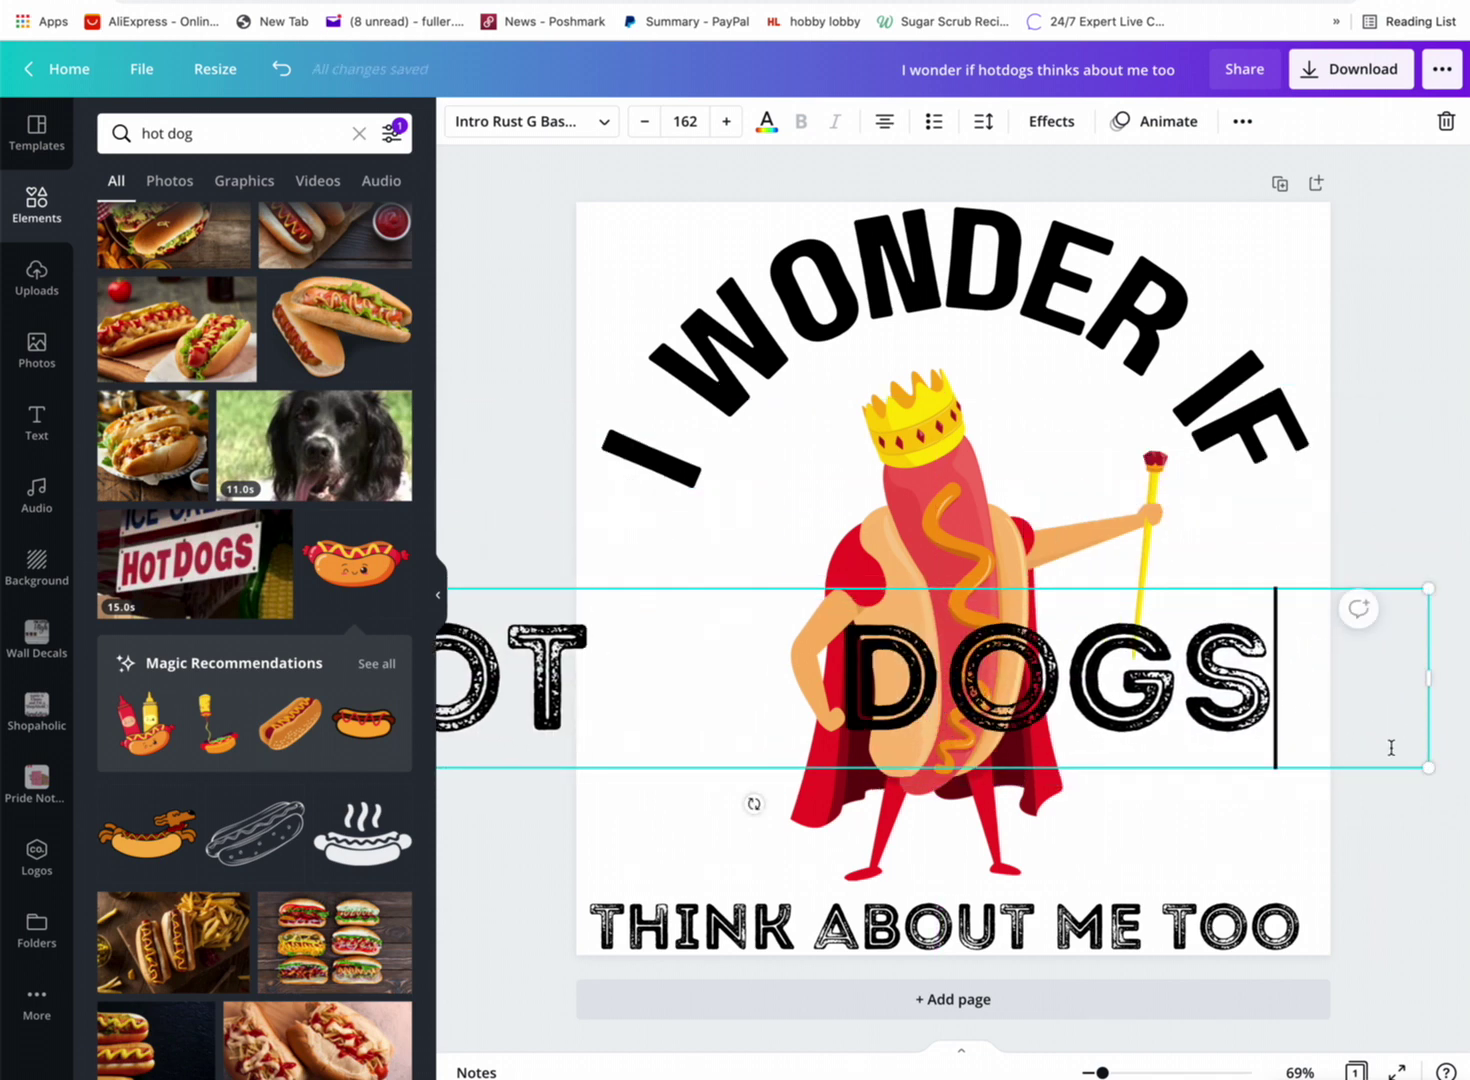
{"action": "left_click_drag", "start_coordinate": [1429, 767], "coordinate": [1146, 725]}
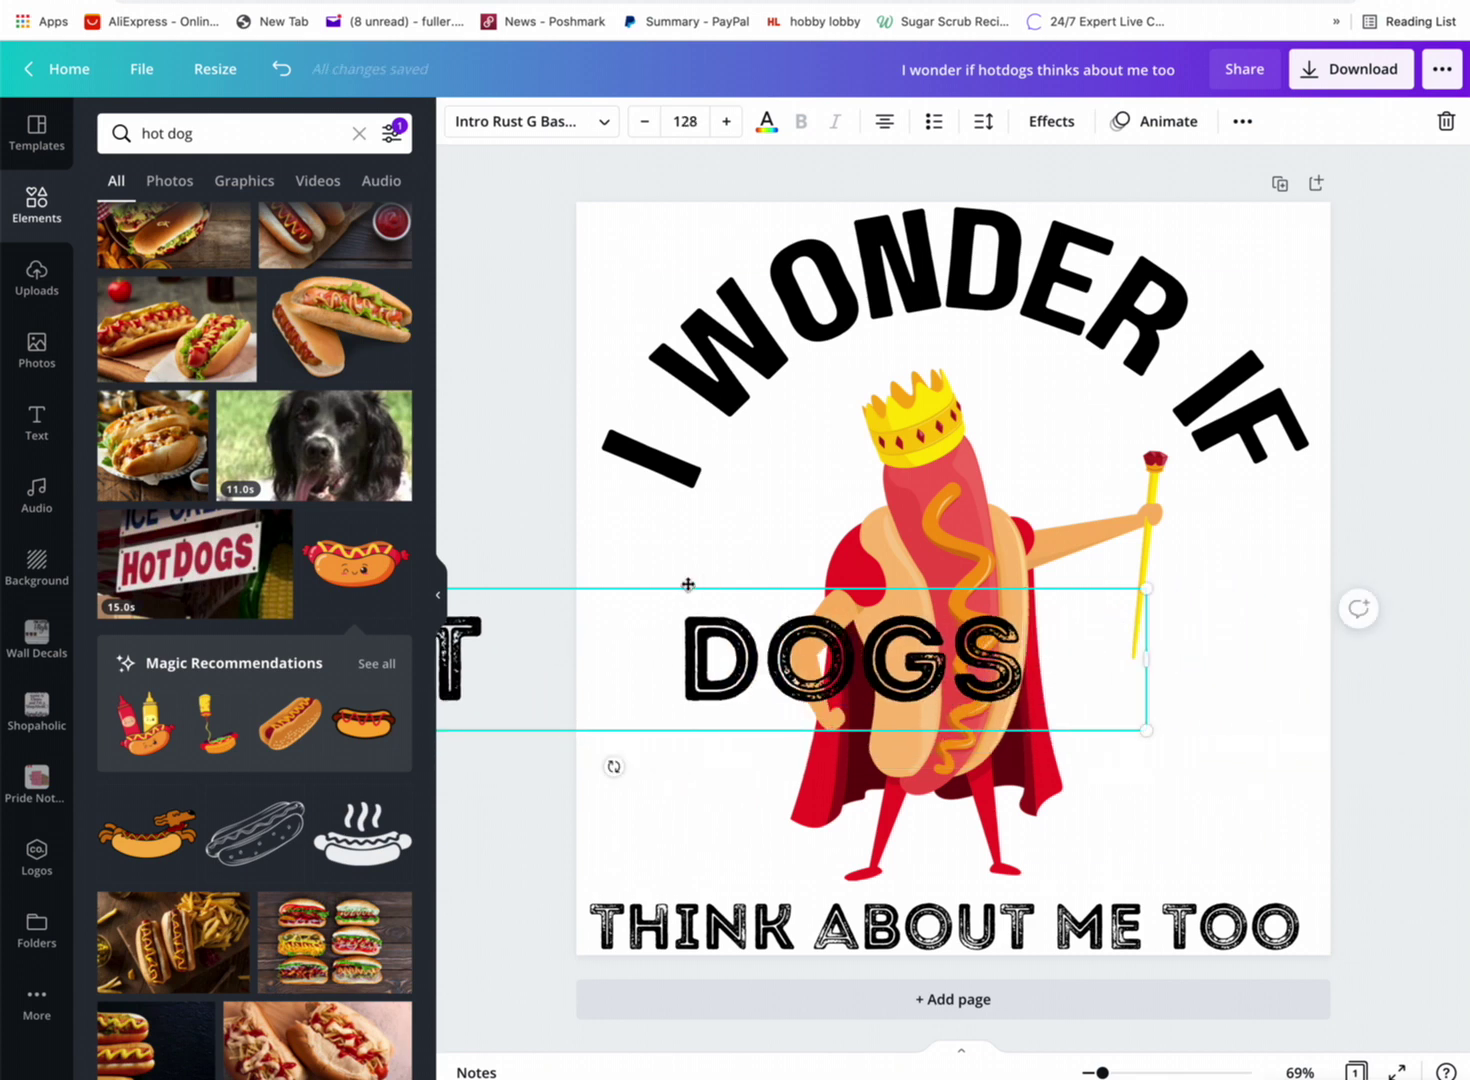
{"action": "left_click_drag", "start_coordinate": [699, 584], "coordinate": [1001, 570]}
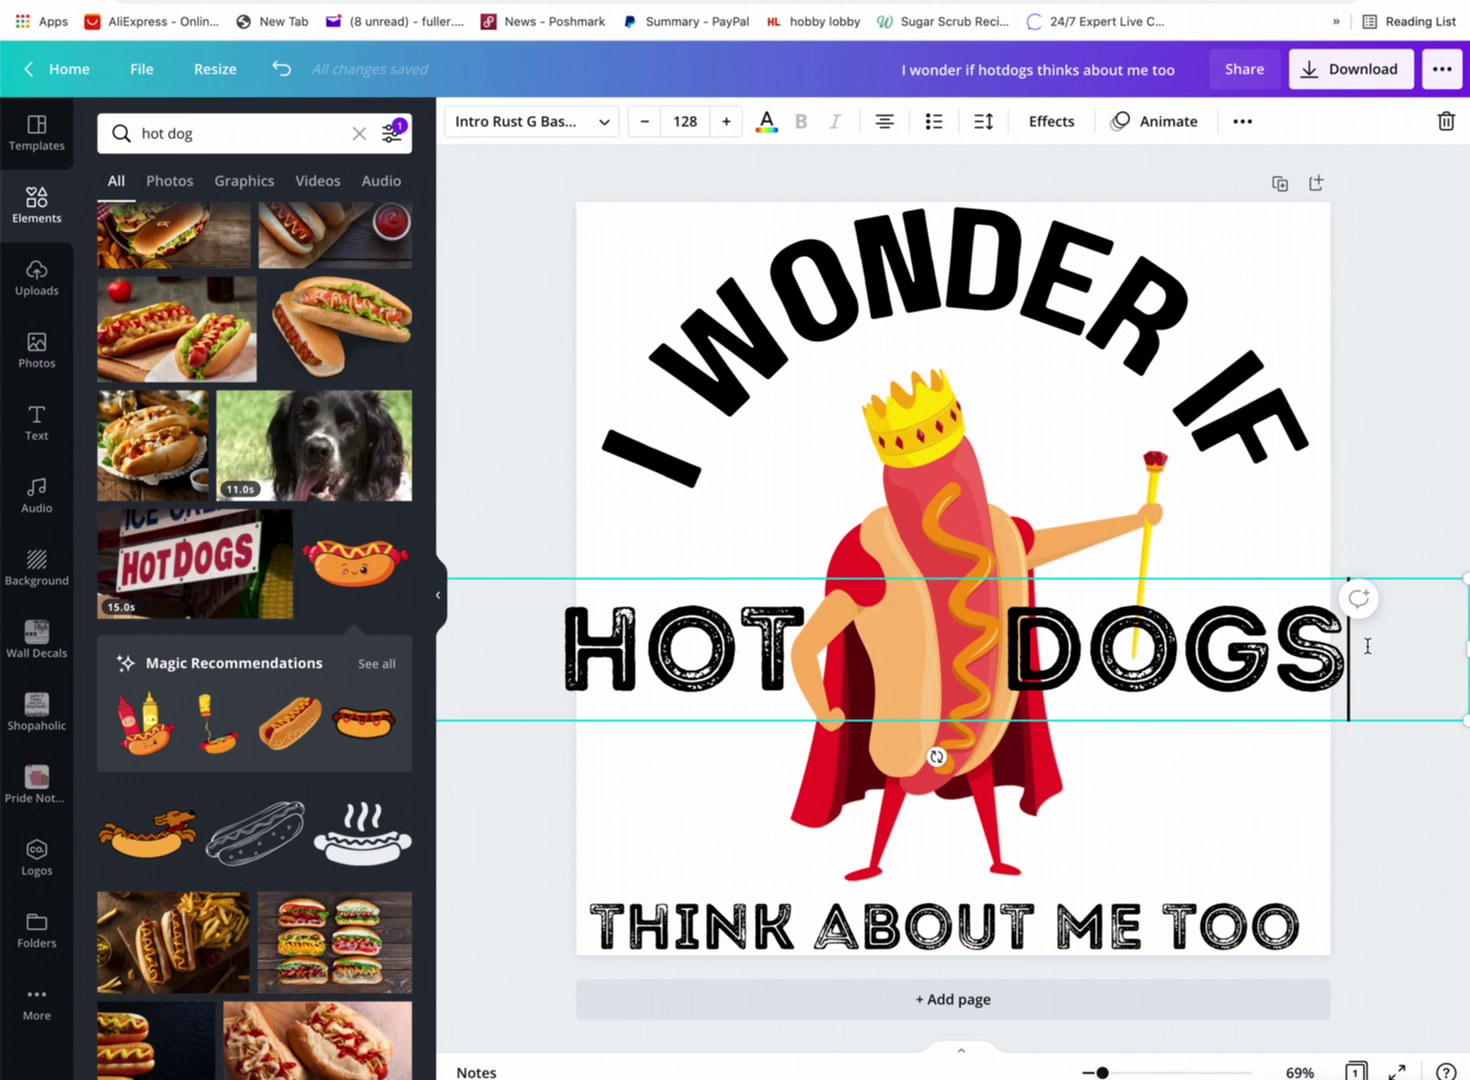
{"action": "left_click_drag", "start_coordinate": [1461, 721], "coordinate": [1445, 712]}
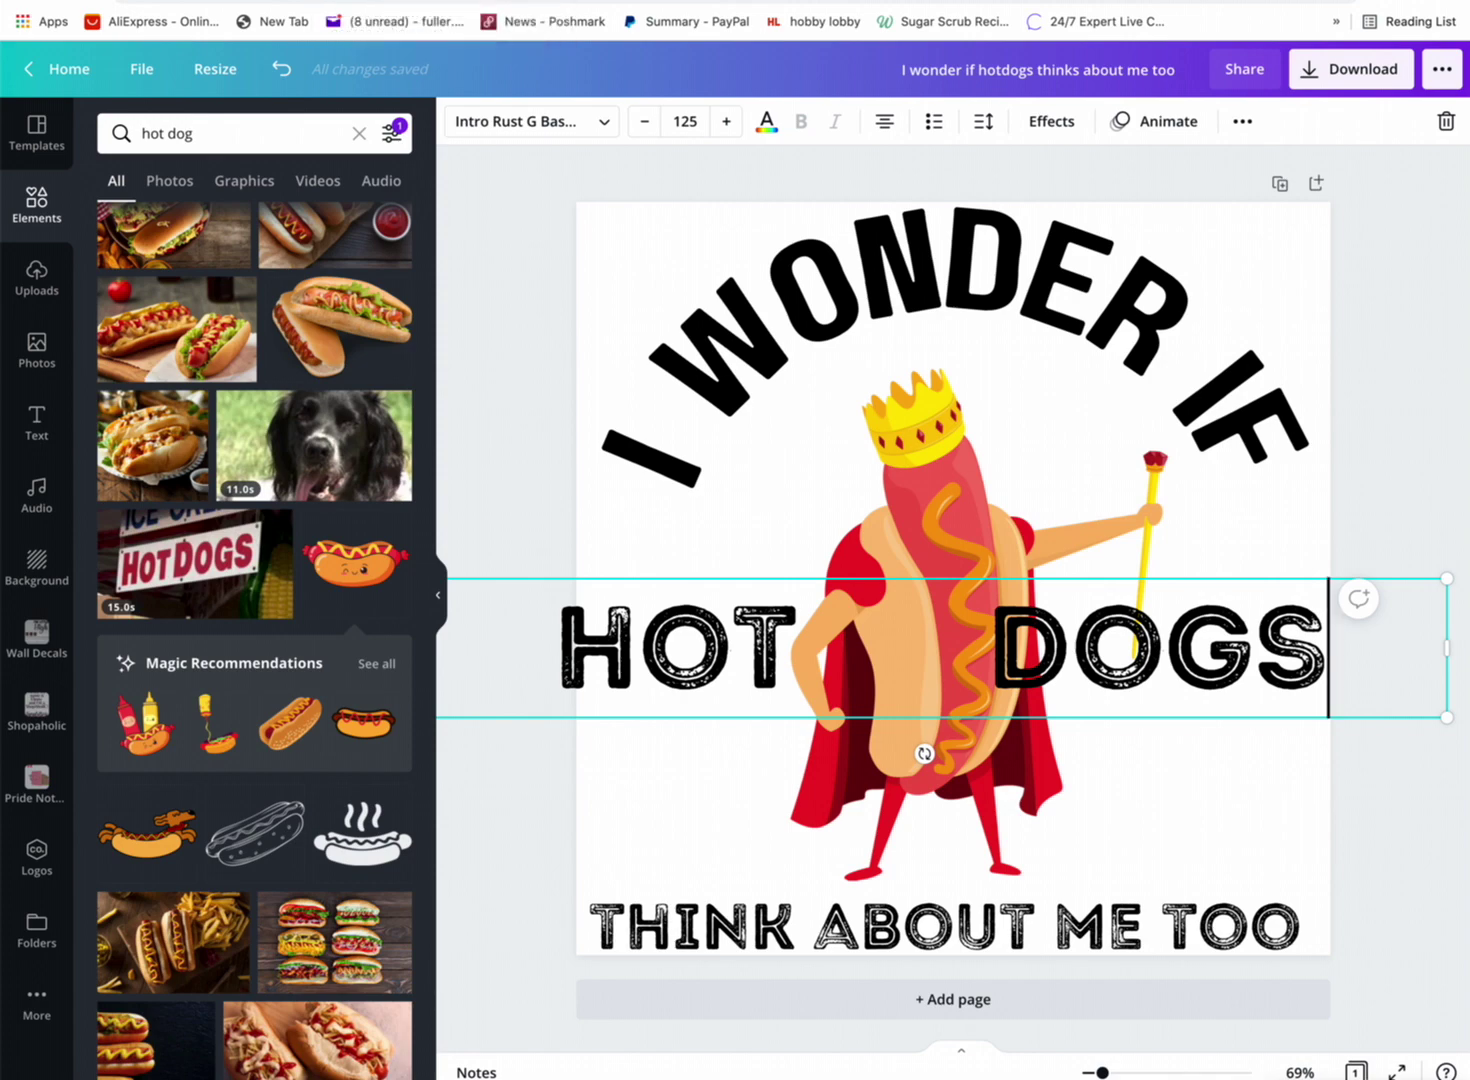
Change the Yahoo query to 'top 10 favorite bbq foods in usa' and search.
{"action": "left_click", "coordinate": [440, 3]}
{"action": "scroll", "coordinate": [398, 228], "scroll_direction": "up", "scroll_amount": 8}
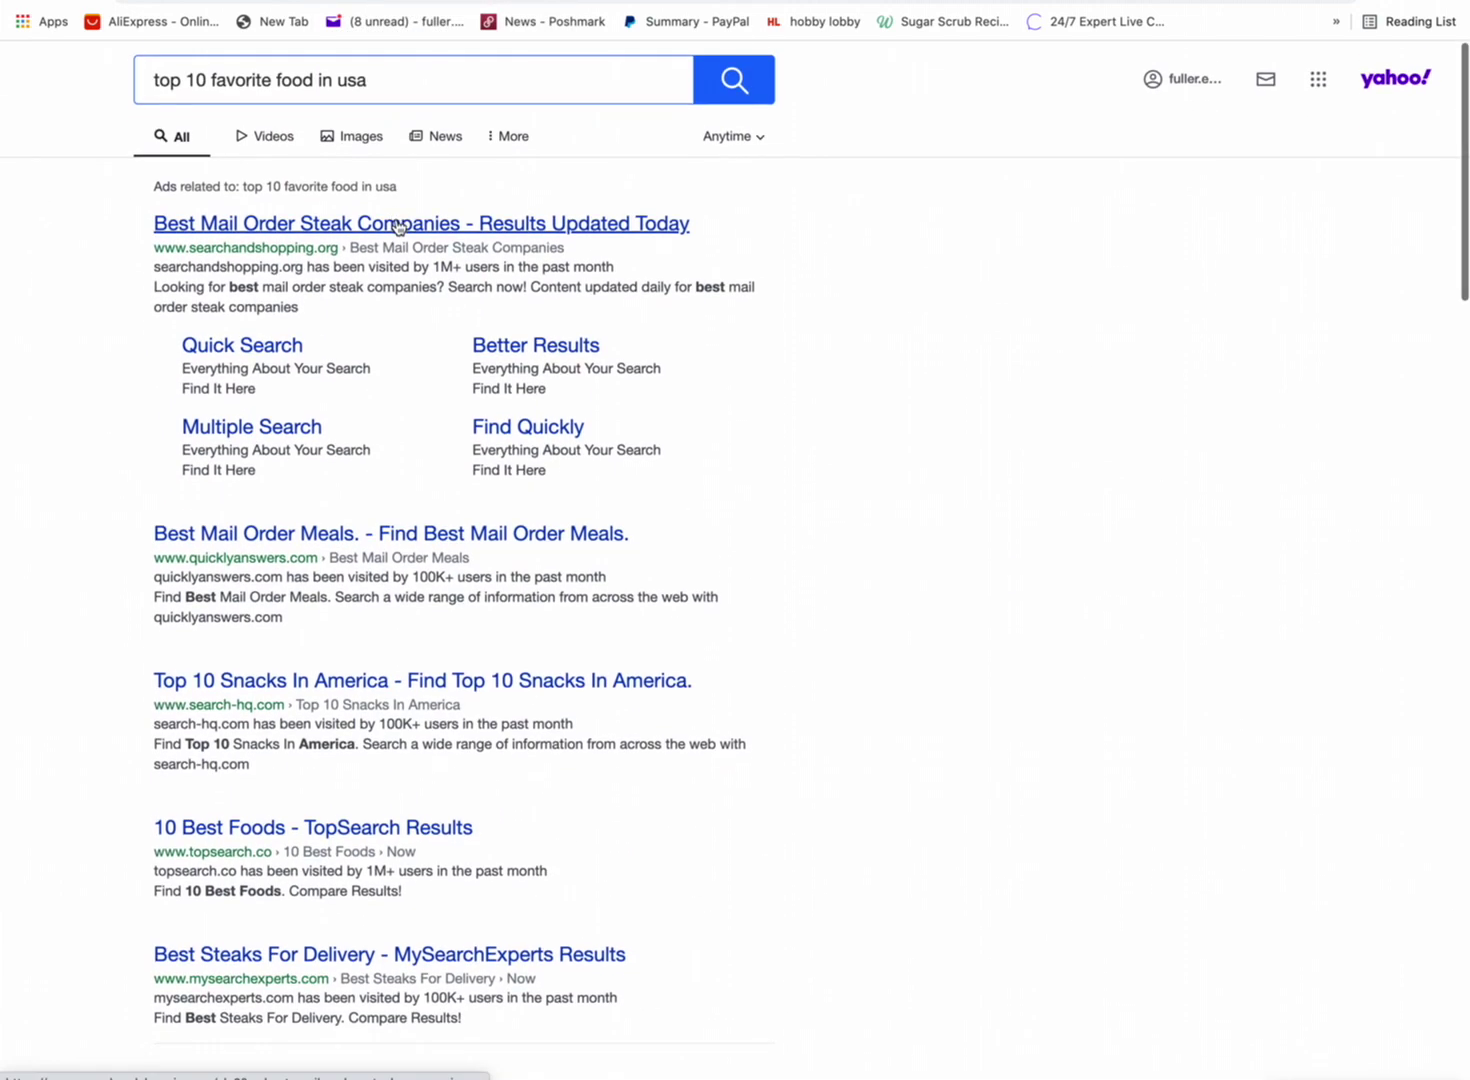
{"action": "left_click", "coordinate": [207, 80]}
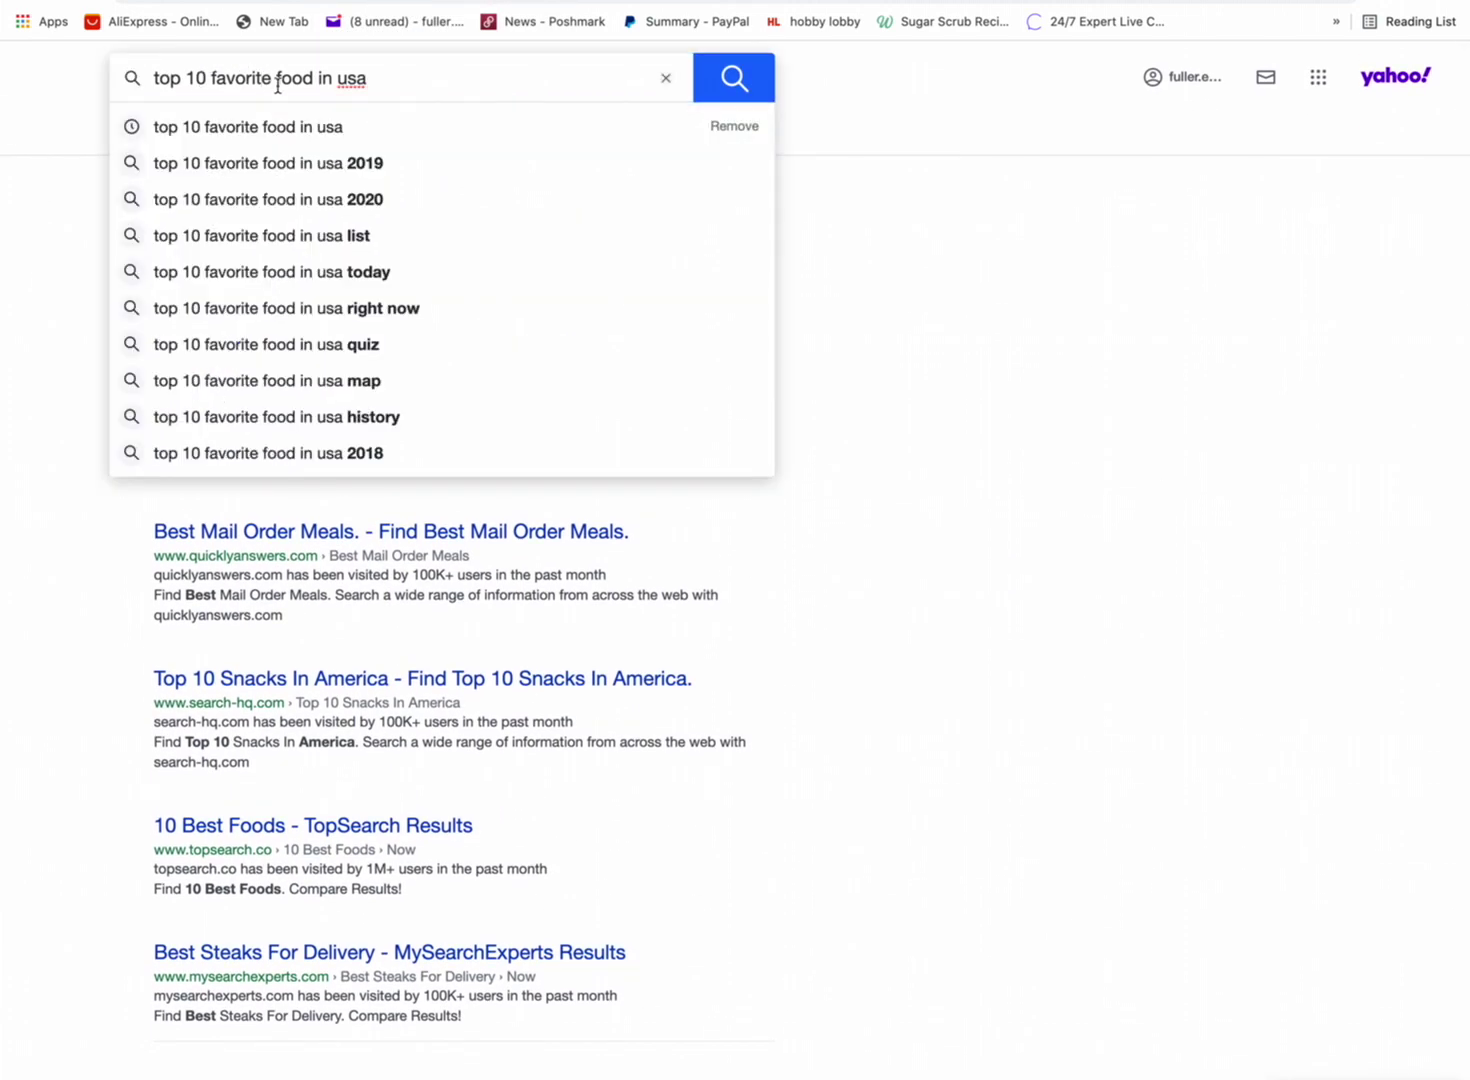
{"action": "key", "text": "BackSpace"}
{"action": "key", "text": "BackSpace"}
{"action": "key", "text": "BackSpace"}
{"action": "key", "text": "BackSpace"}
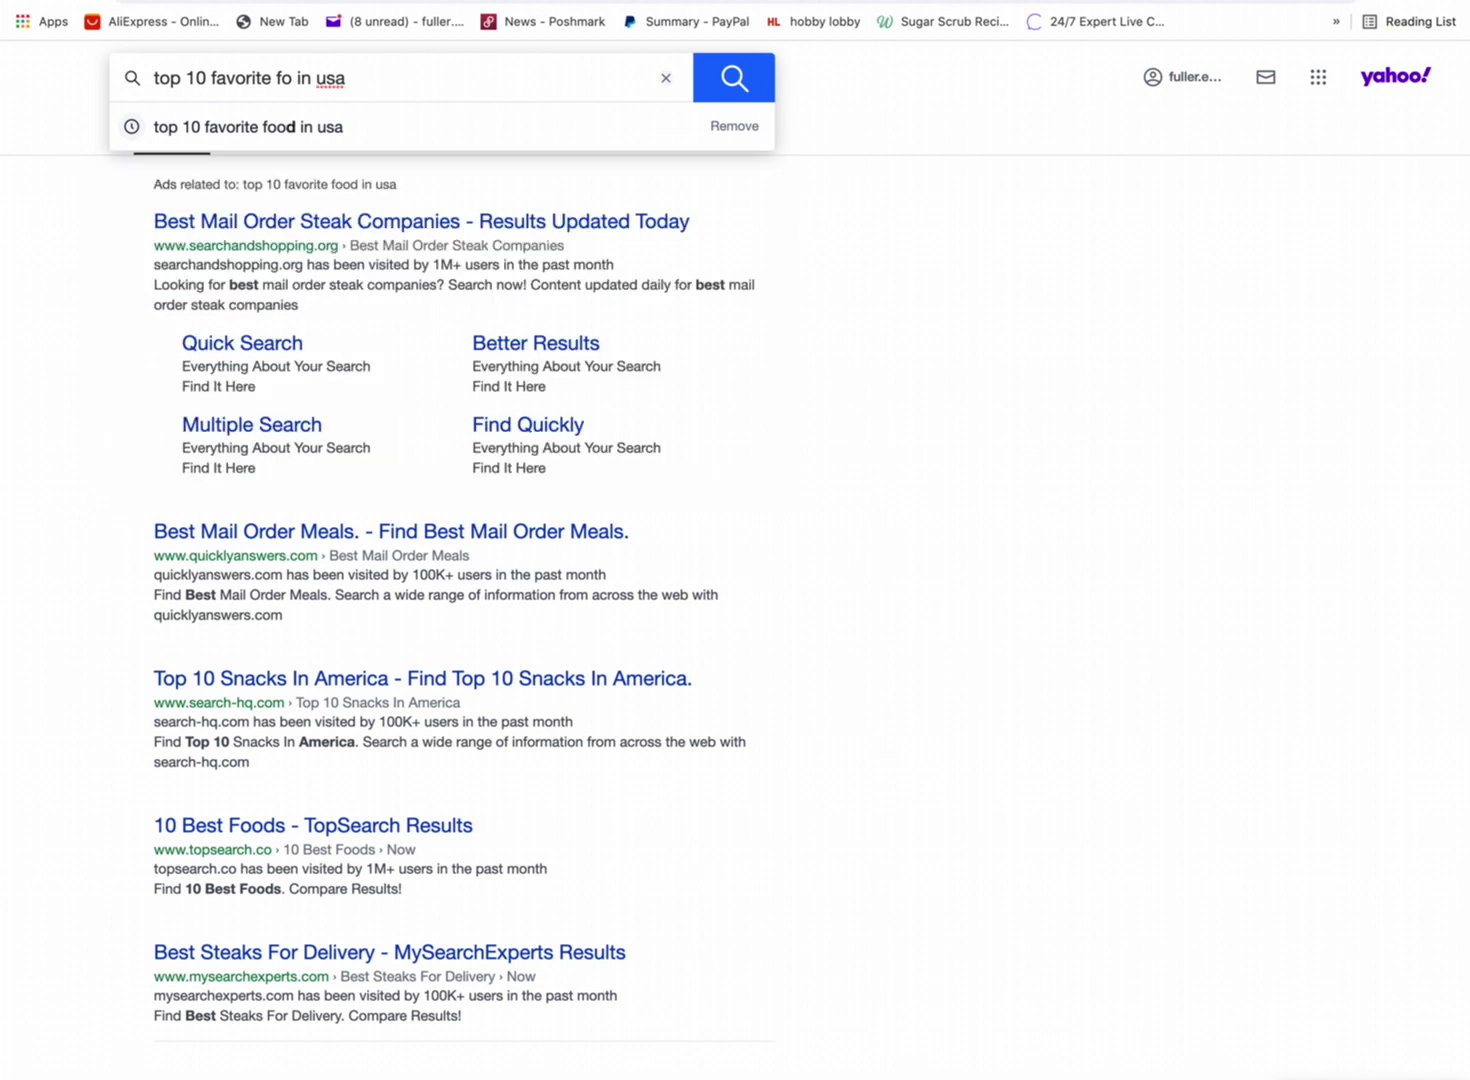
{"action": "type", "text": "bbq"}
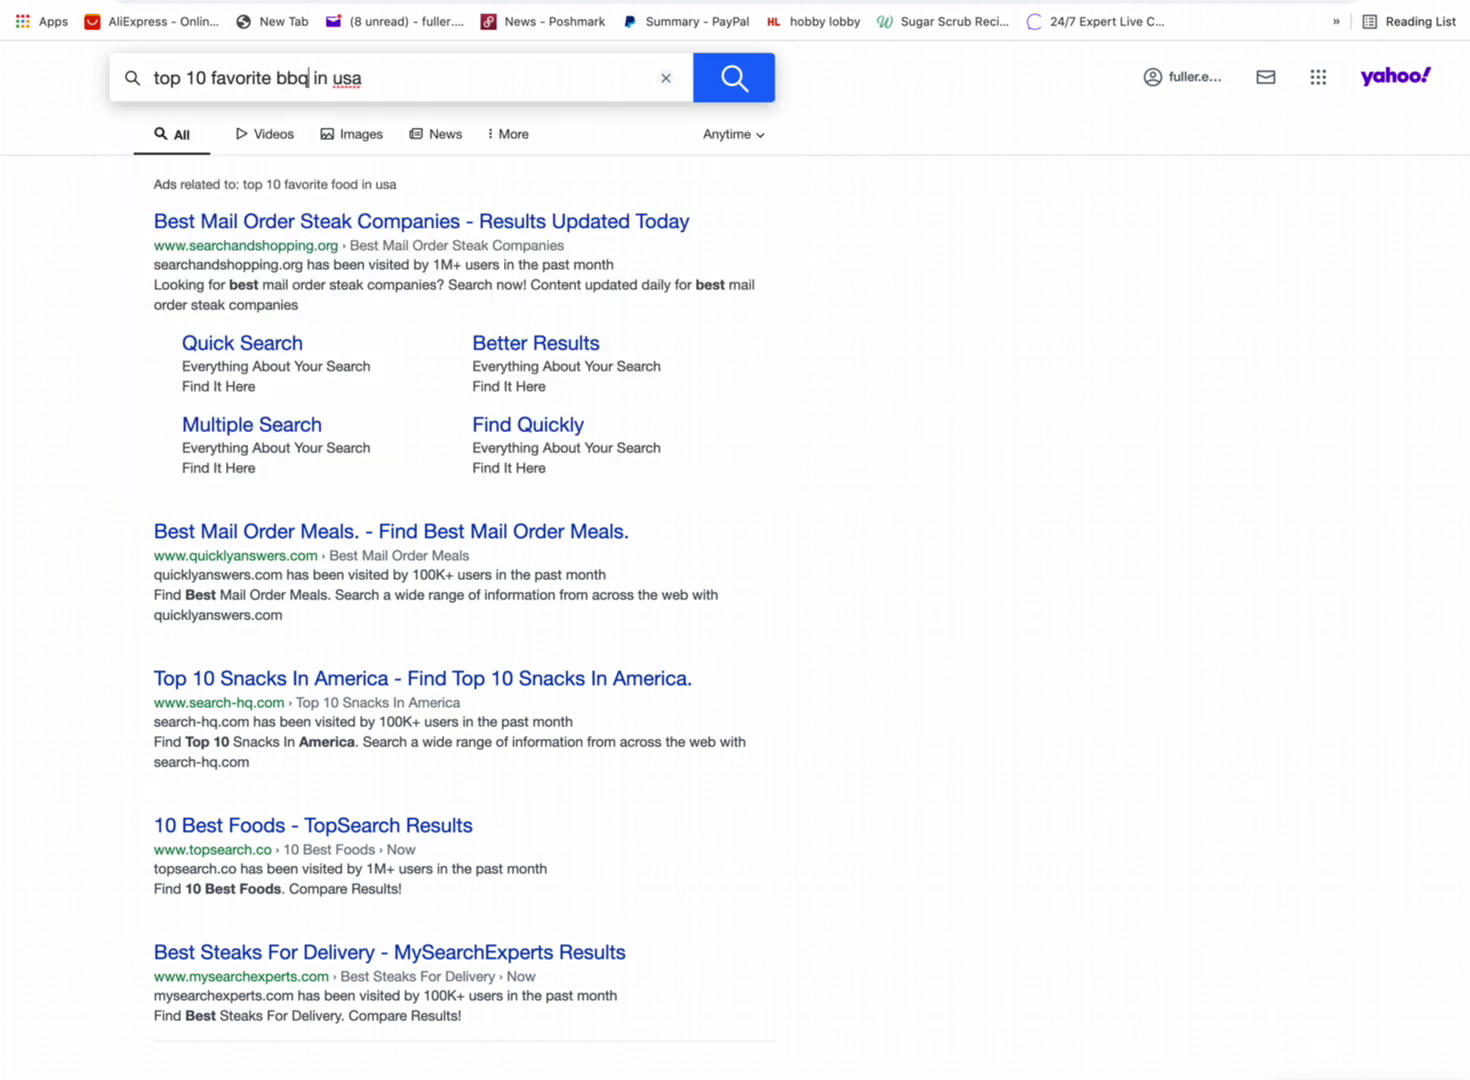
{"action": "type", "text": " foods"}
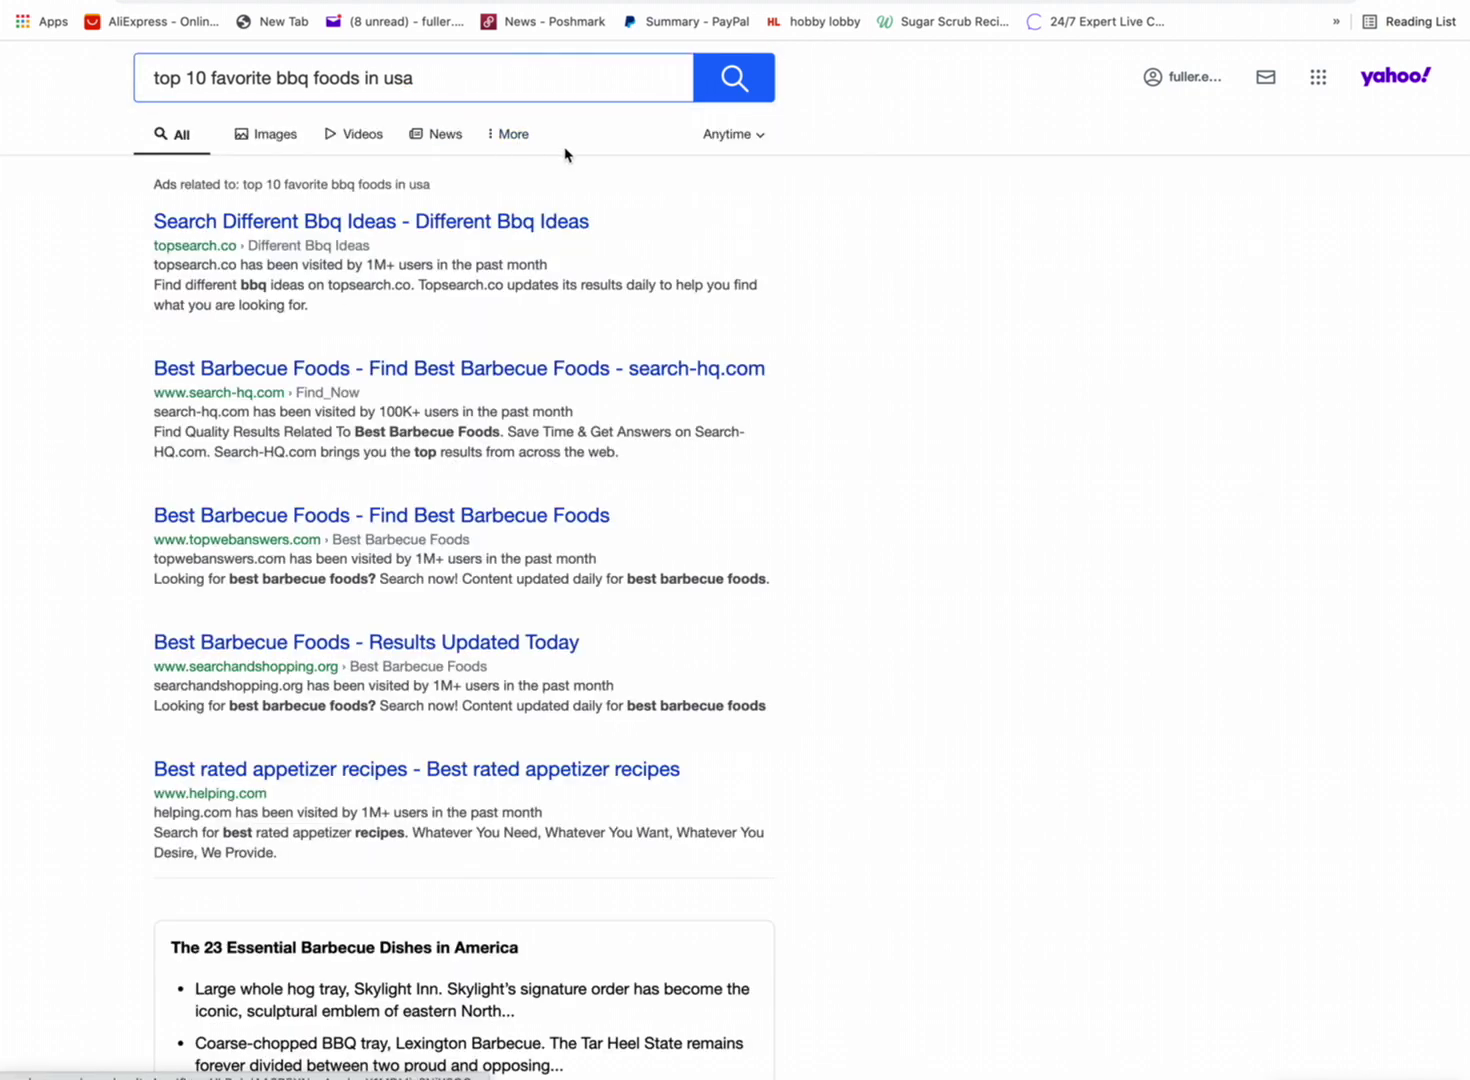
Expand the People also ask answer on America's best BBQ restaurants and read it.
{"action": "scroll", "coordinate": [573, 684], "scroll_direction": "down", "scroll_amount": 5}
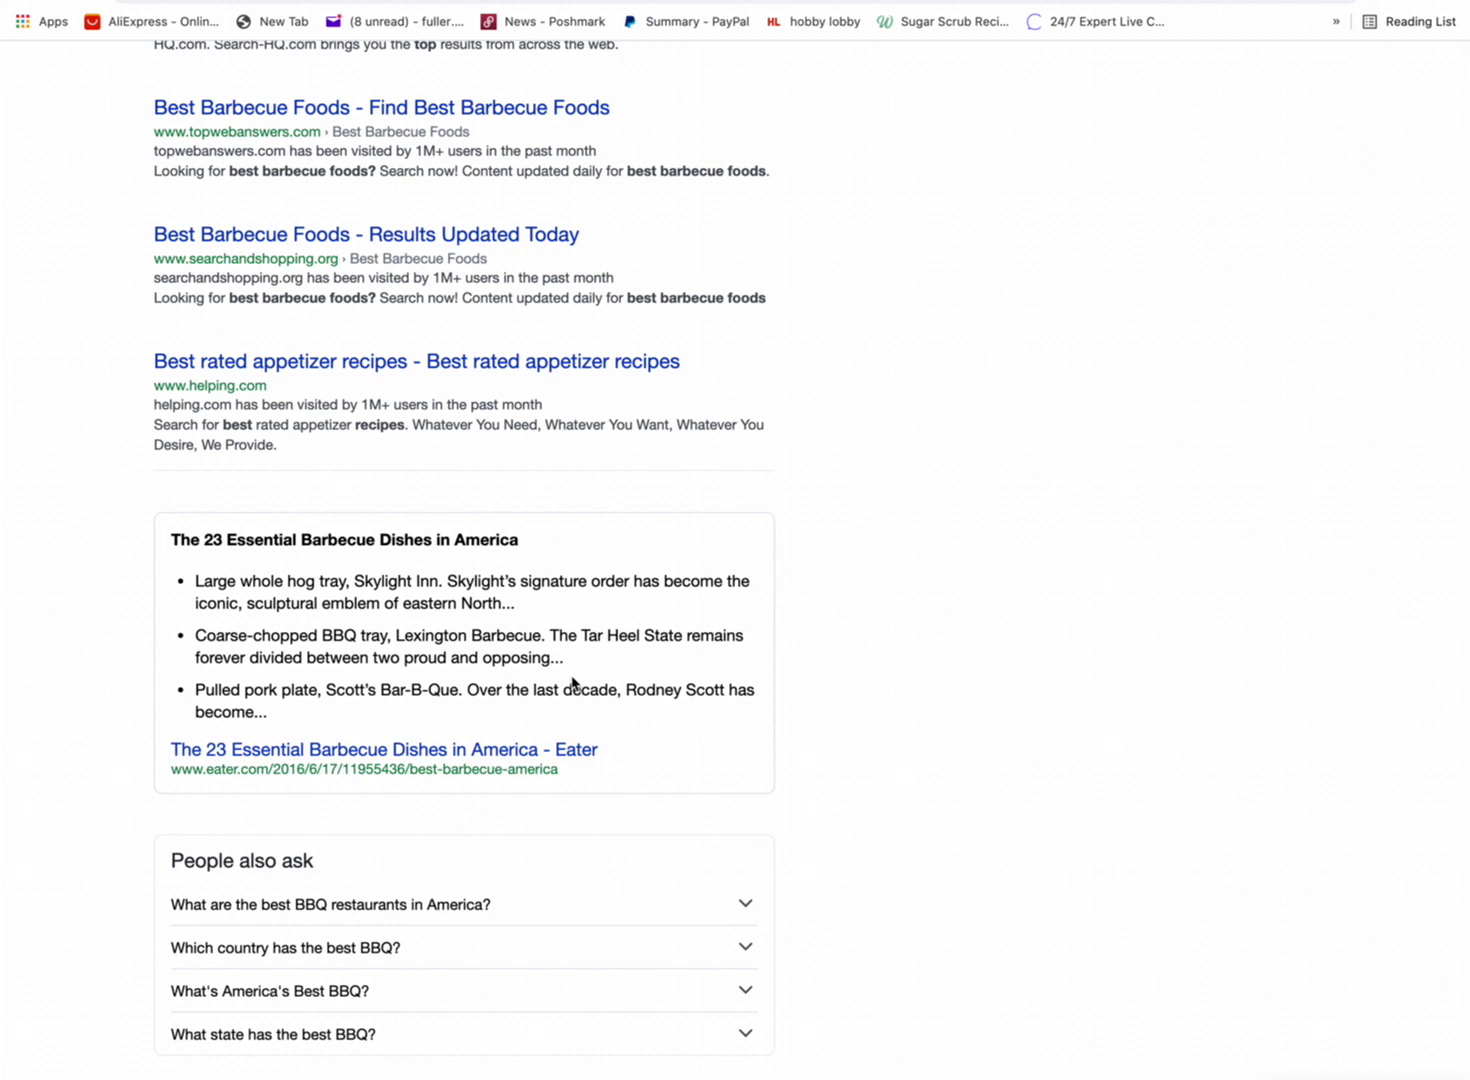
{"action": "scroll", "coordinate": [573, 684], "scroll_direction": "down", "scroll_amount": 2}
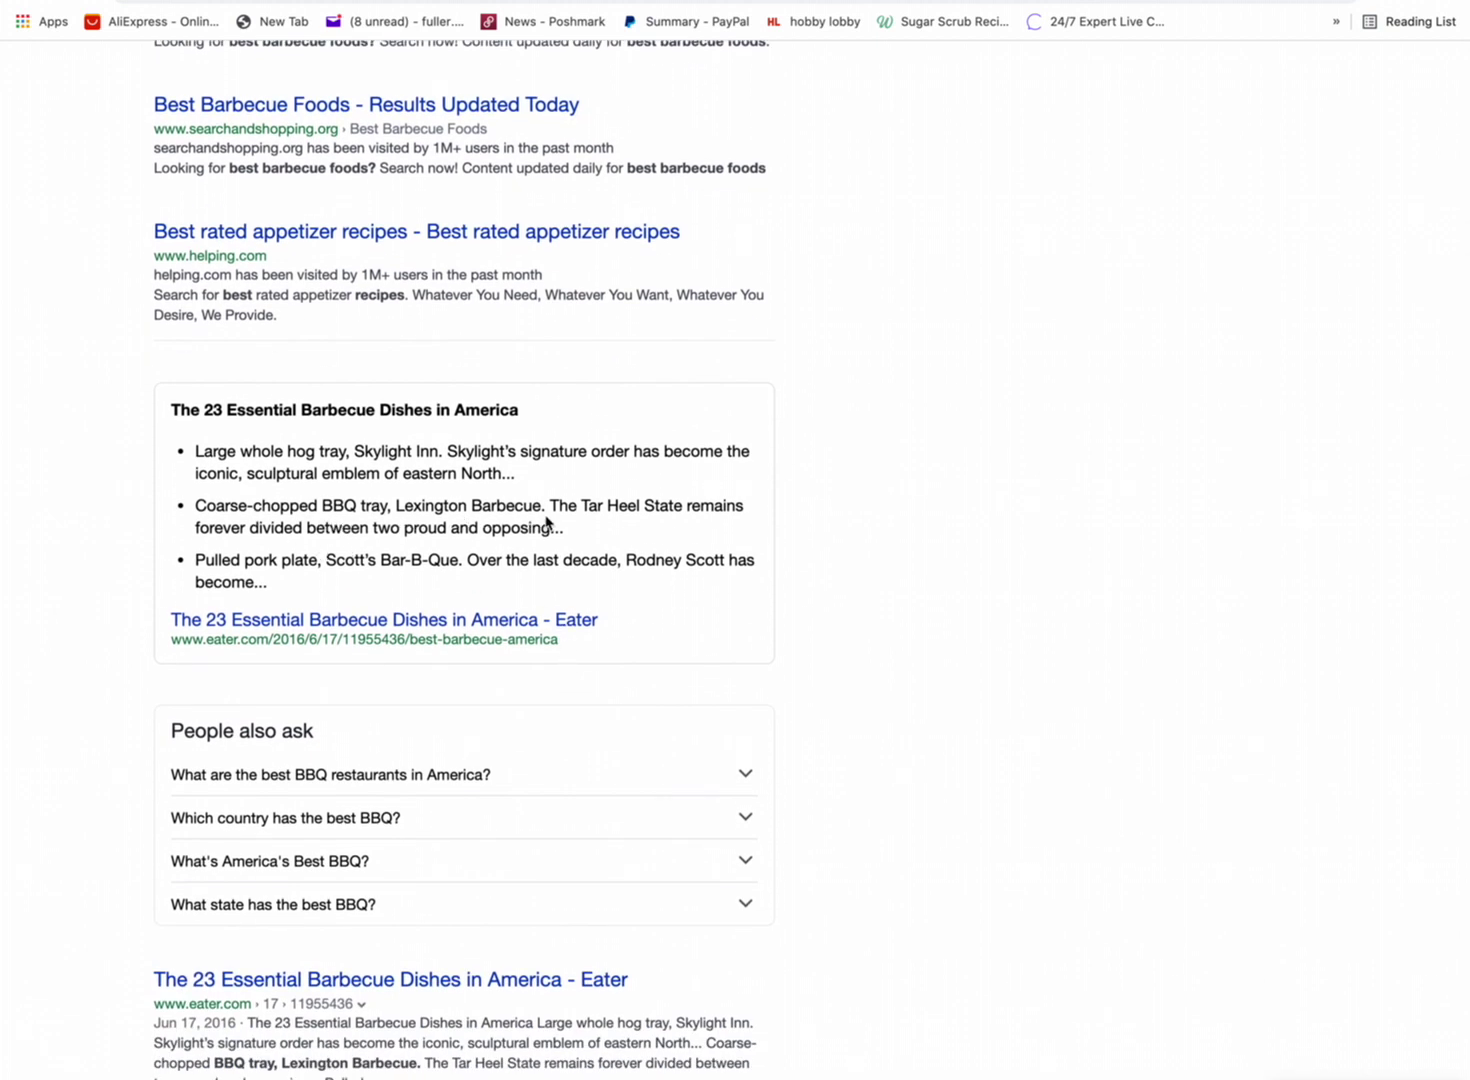
{"action": "scroll", "coordinate": [560, 525], "scroll_direction": "down", "scroll_amount": 2}
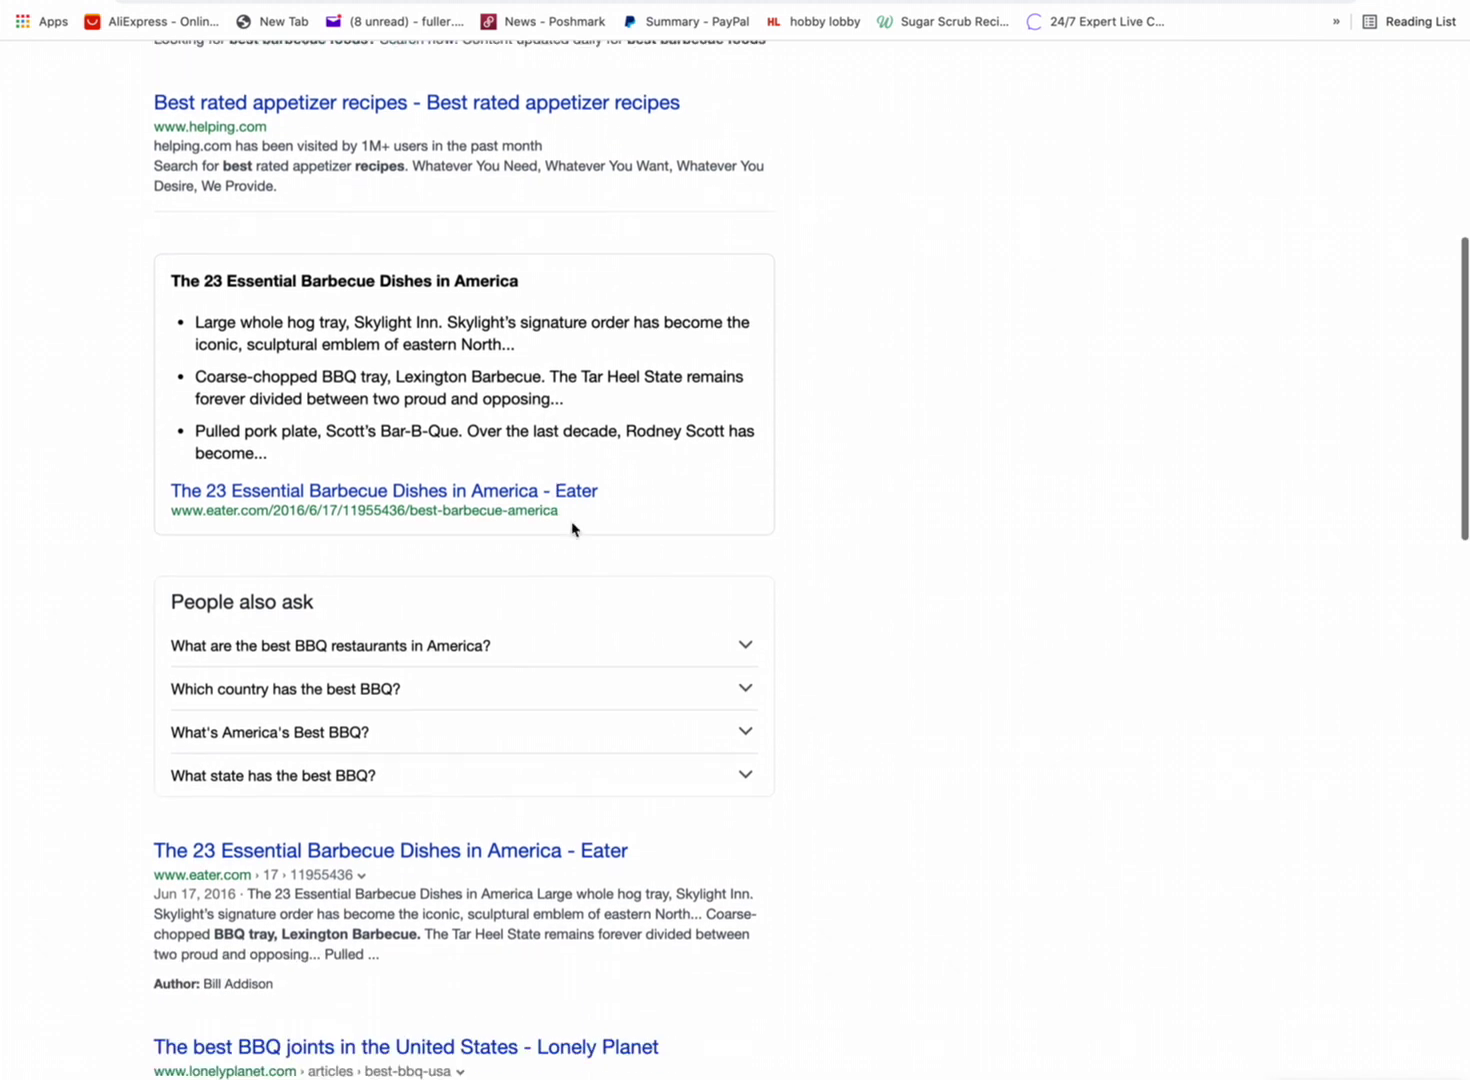
{"action": "left_click", "coordinate": [746, 647]}
{"action": "scroll", "coordinate": [750, 652], "scroll_direction": "down", "scroll_amount": 2}
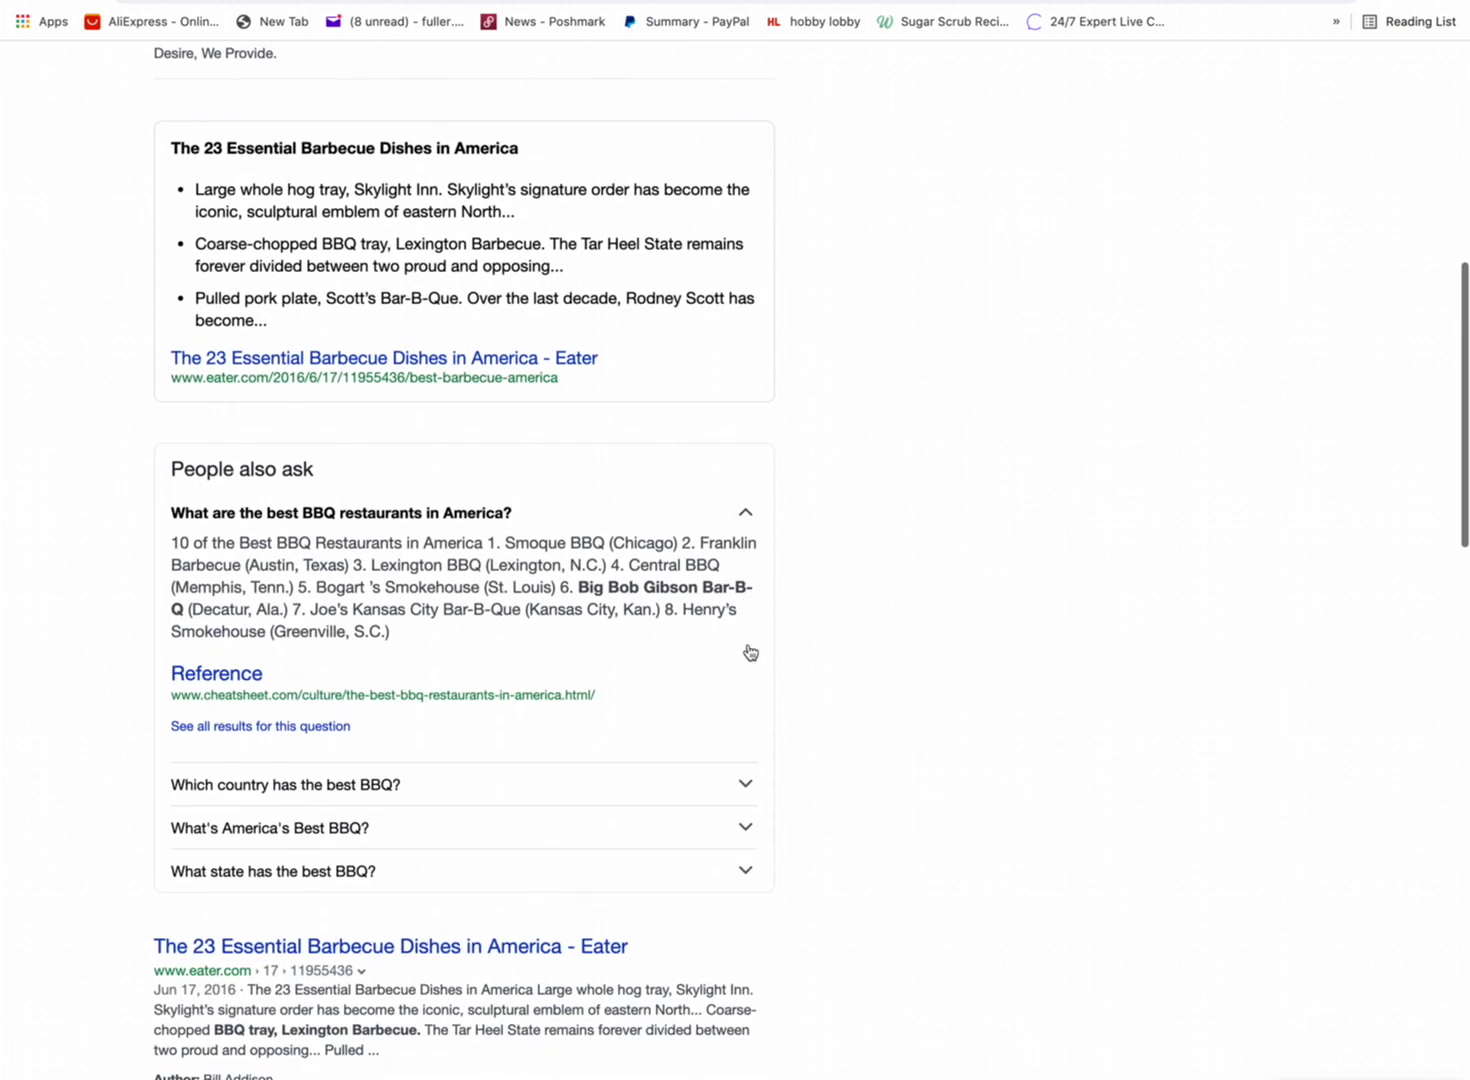
{"action": "scroll", "coordinate": [750, 652], "scroll_direction": "down", "scroll_amount": 1}
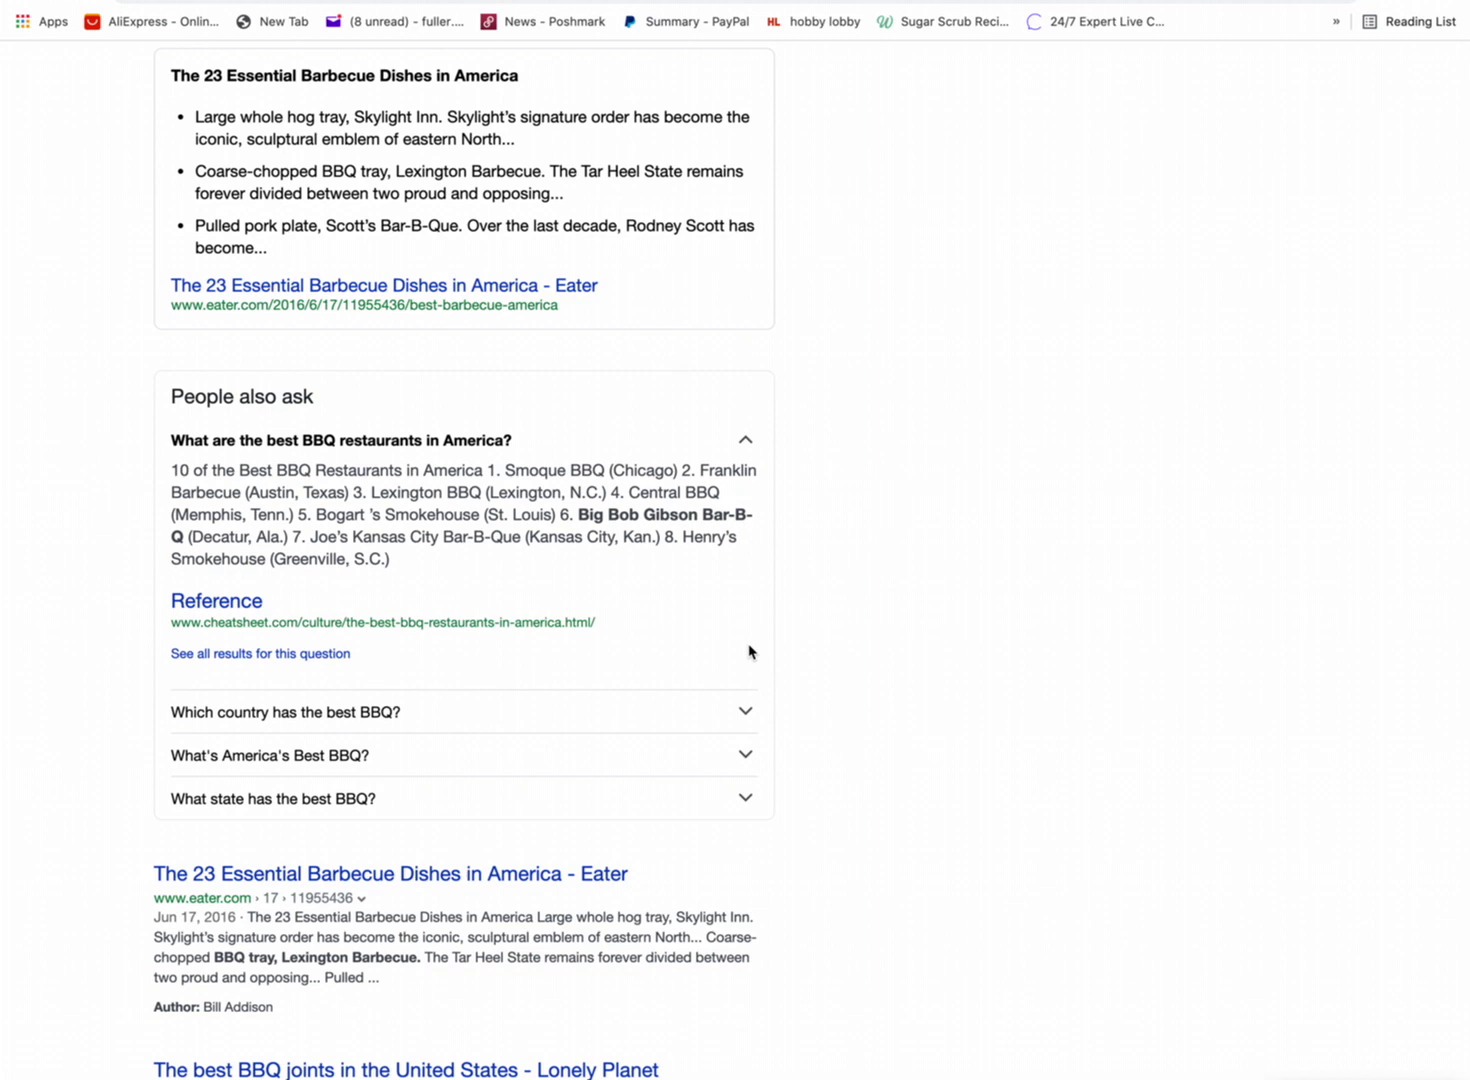
{"action": "scroll", "coordinate": [749, 651], "scroll_direction": "up", "scroll_amount": 3}
{"action": "scroll", "coordinate": [742, 640], "scroll_direction": "down", "scroll_amount": 3}
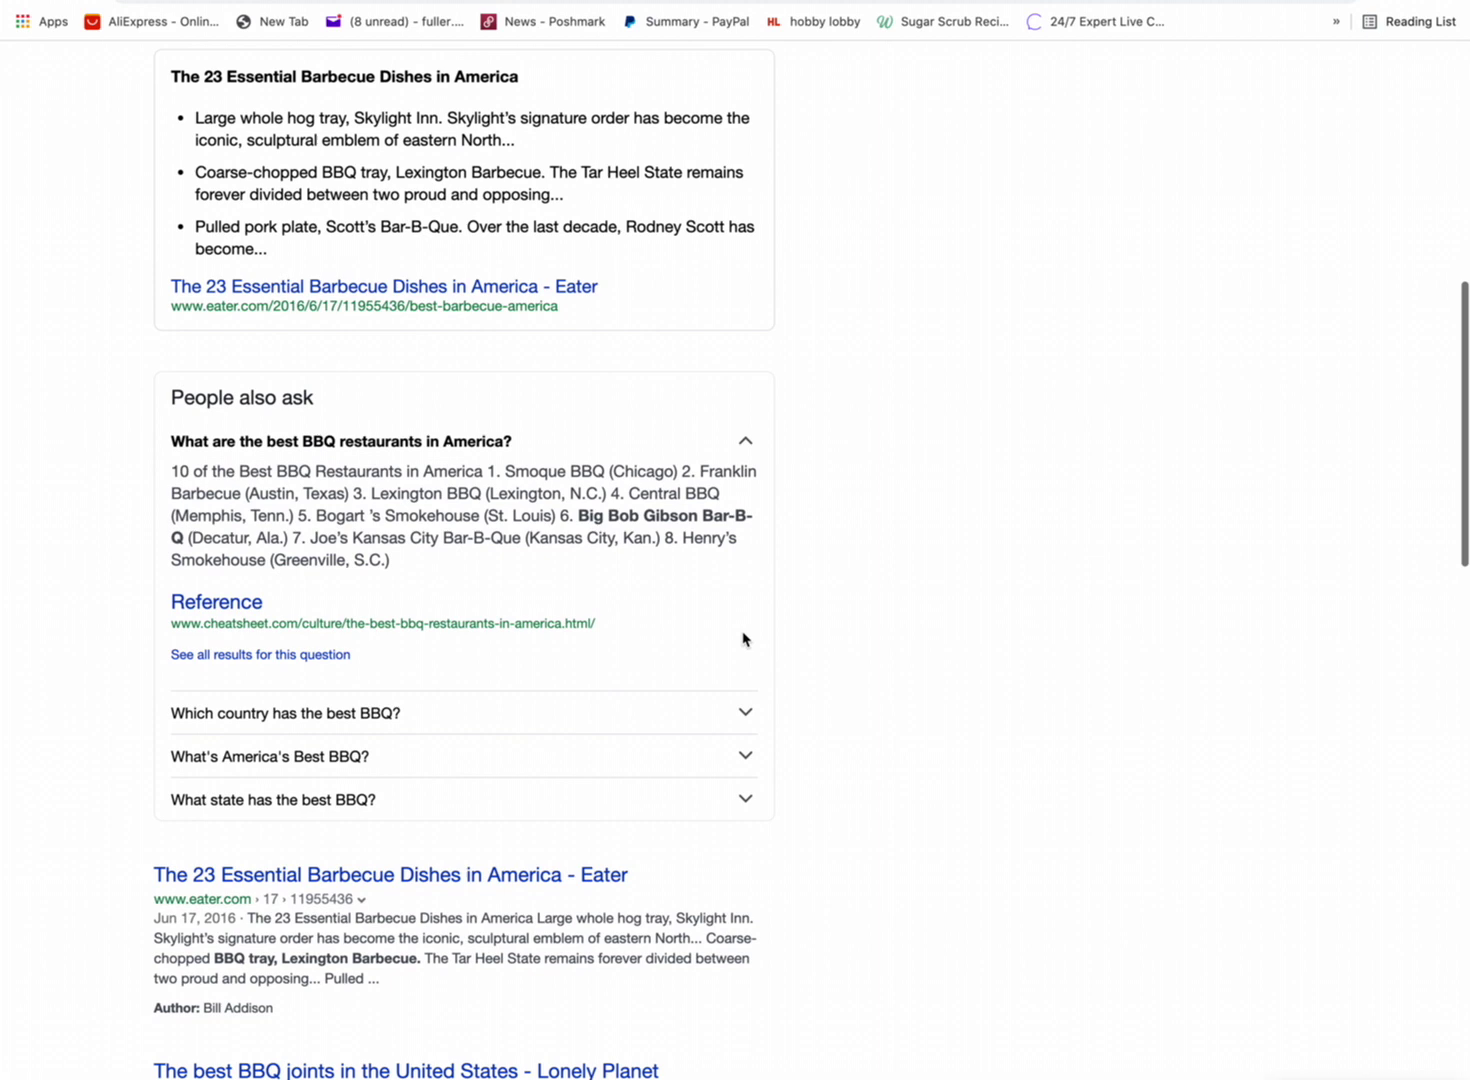
{"action": "scroll", "coordinate": [742, 638], "scroll_direction": "up", "scroll_amount": 3}
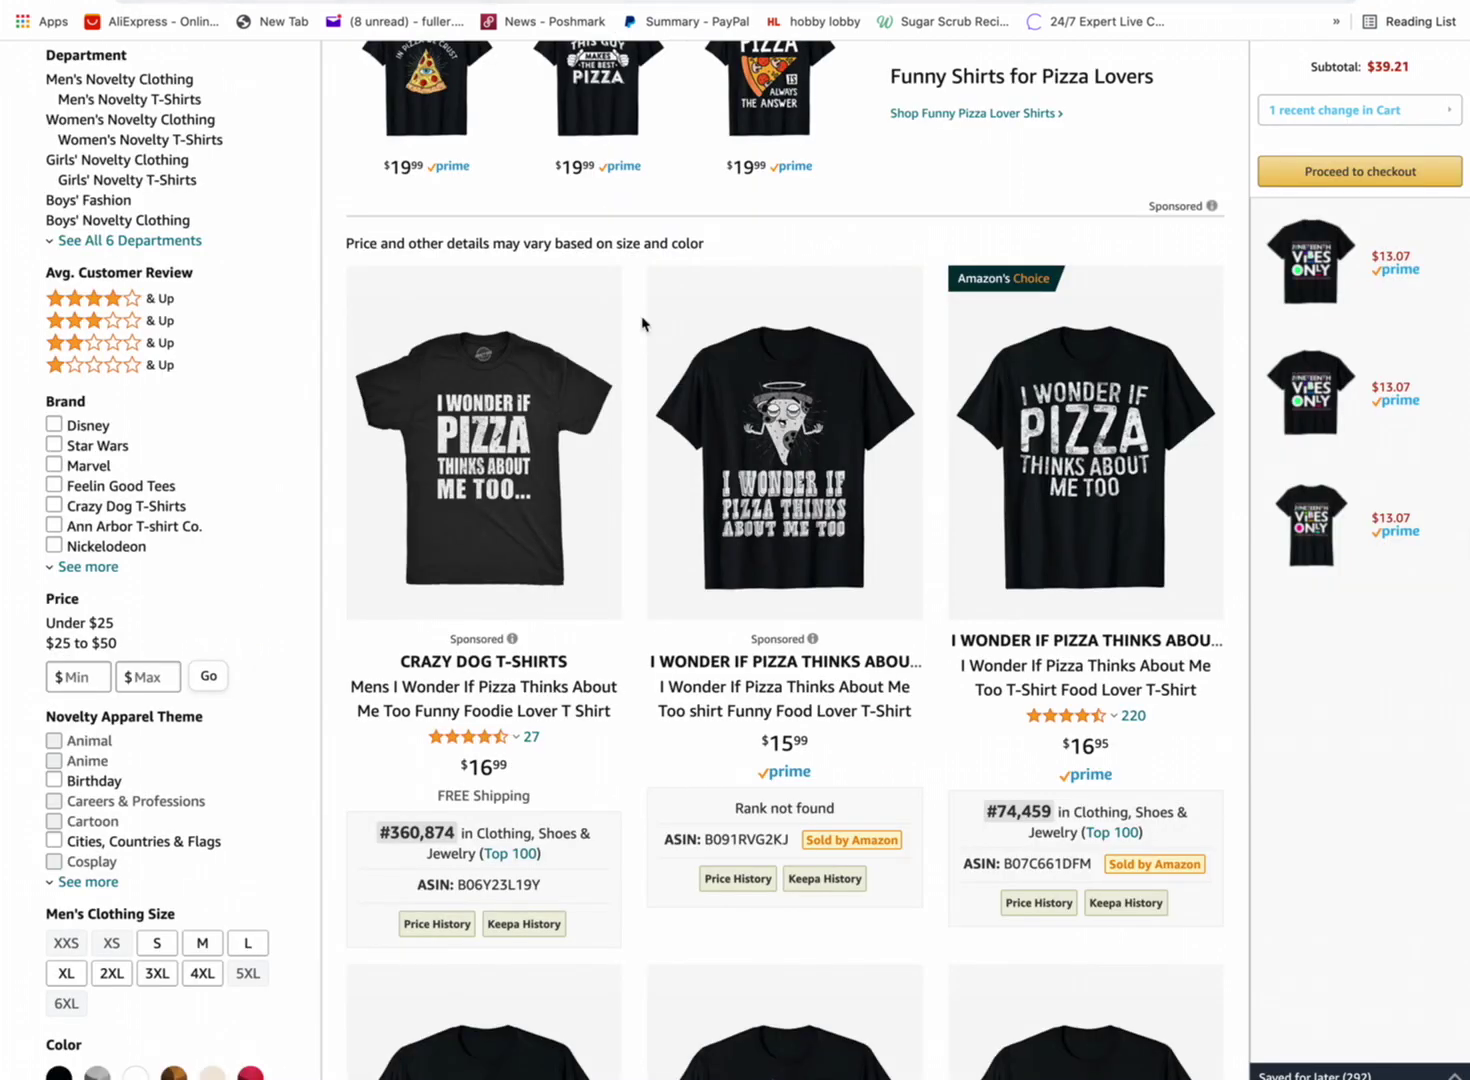
Scroll through the Amazon 'I wonder if pizza thinks about me too' shirt listings.
{"action": "mouse_move", "coordinate": [666, 502]}
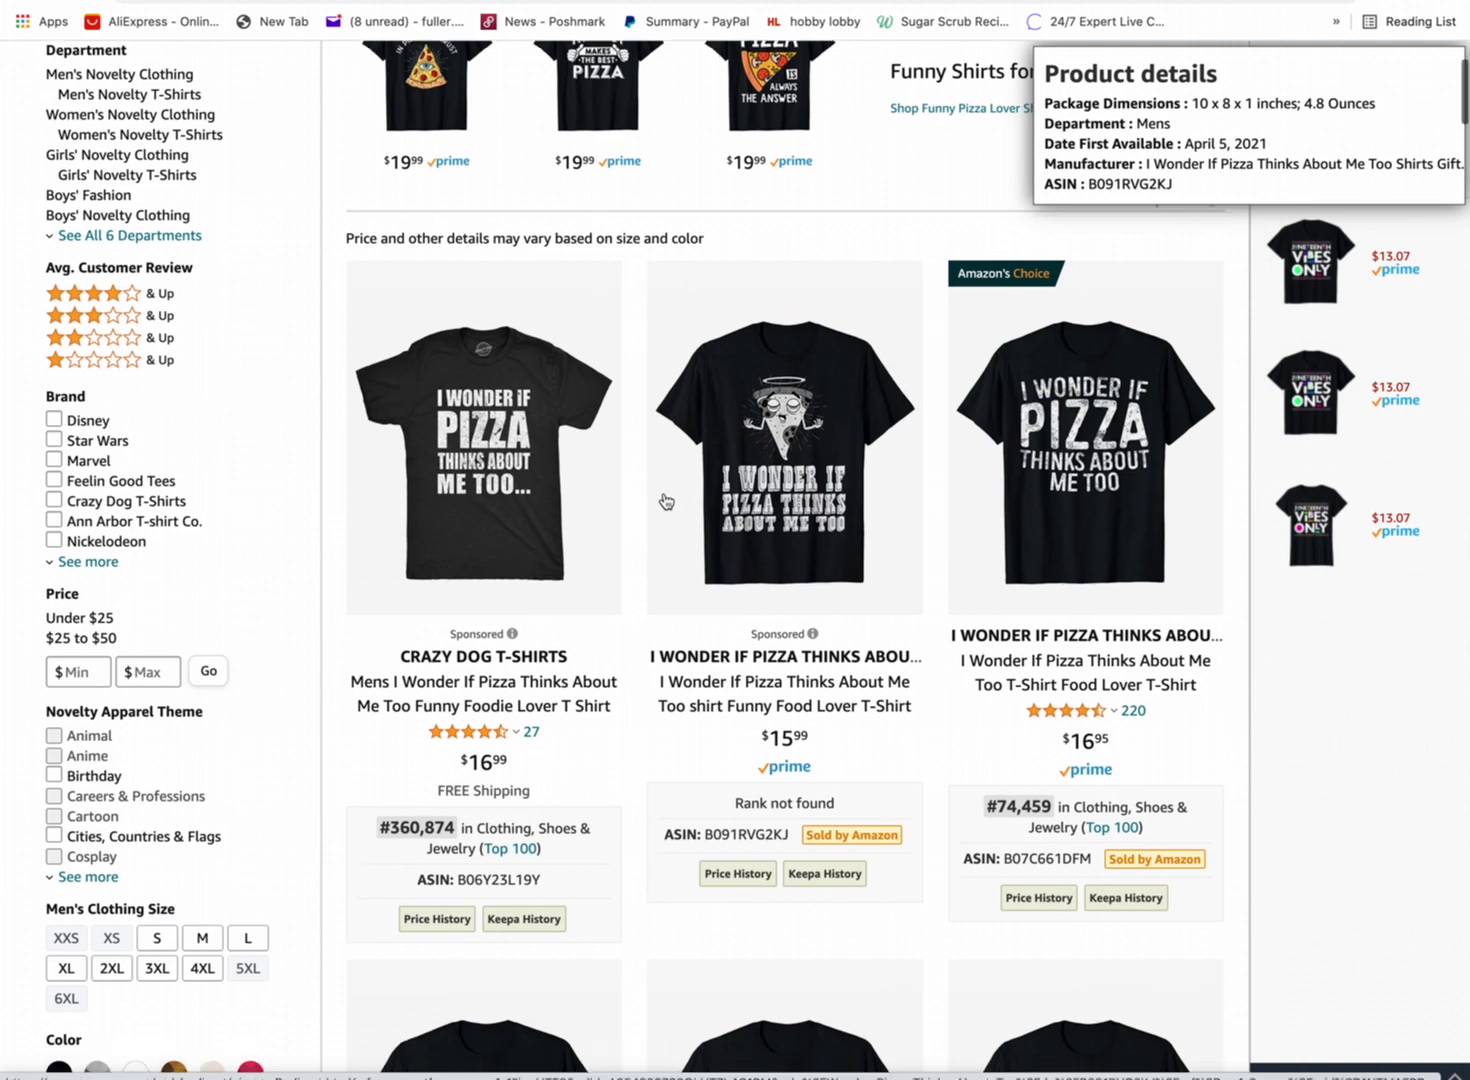
{"action": "scroll", "coordinate": [666, 502], "scroll_direction": "down", "scroll_amount": 1}
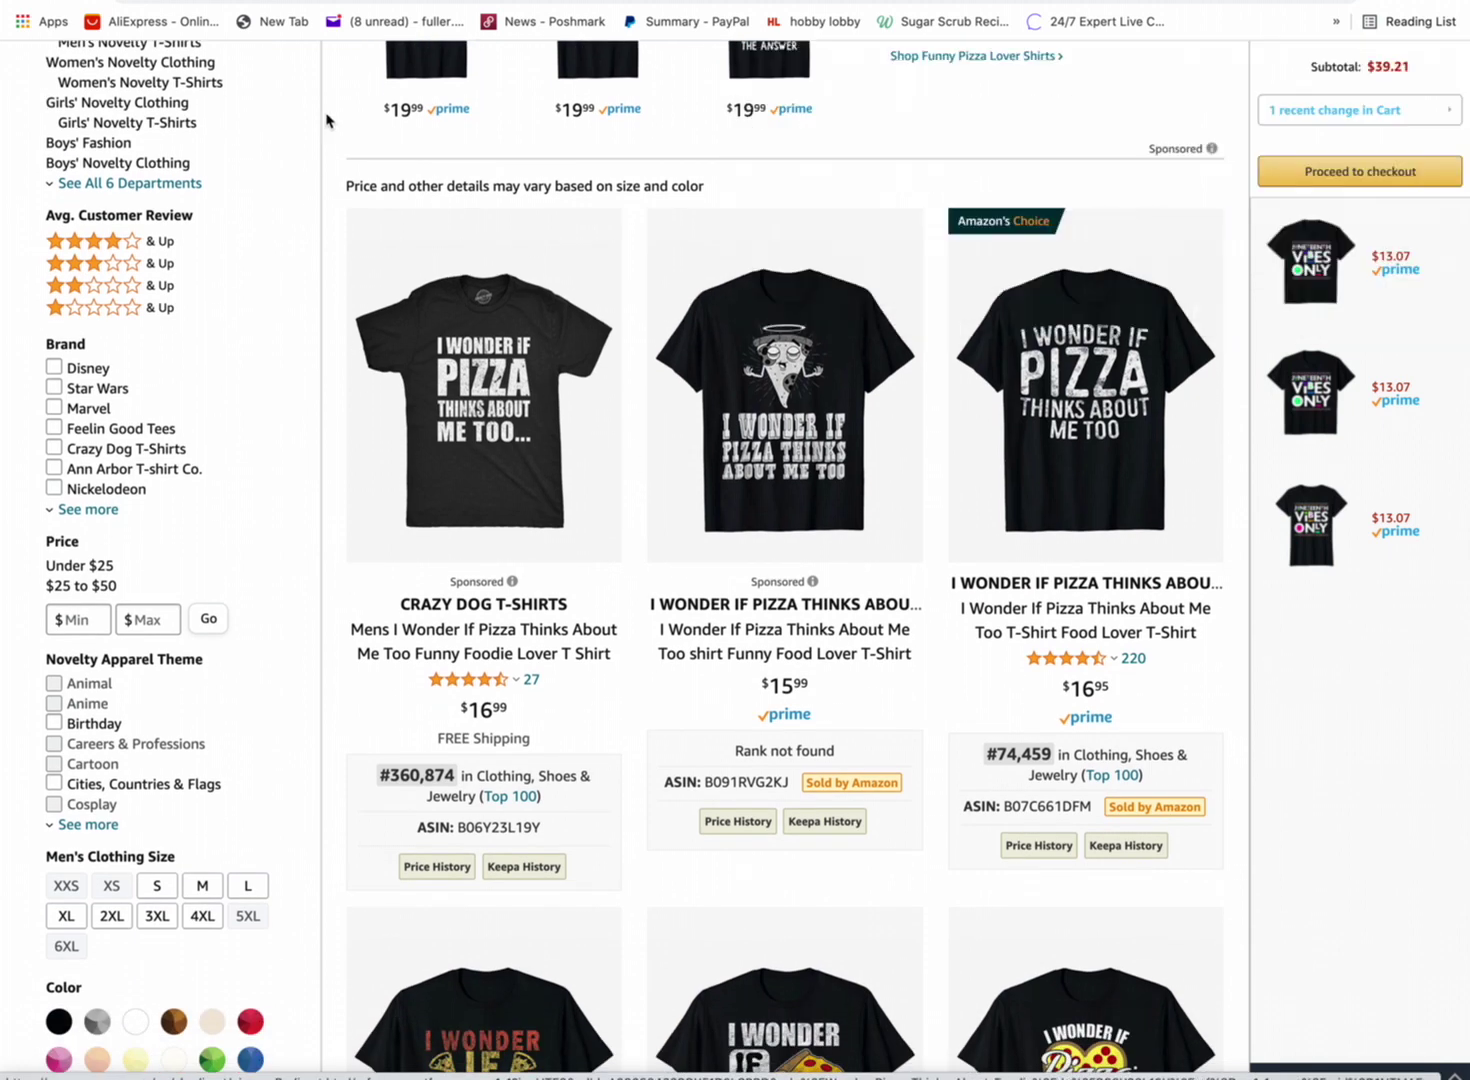
Back on the Yahoo BBQ results, expand 'Which country has the best BBQ?' to reveal Brazil.
{"action": "key", "text": "ctrl+Tab"}
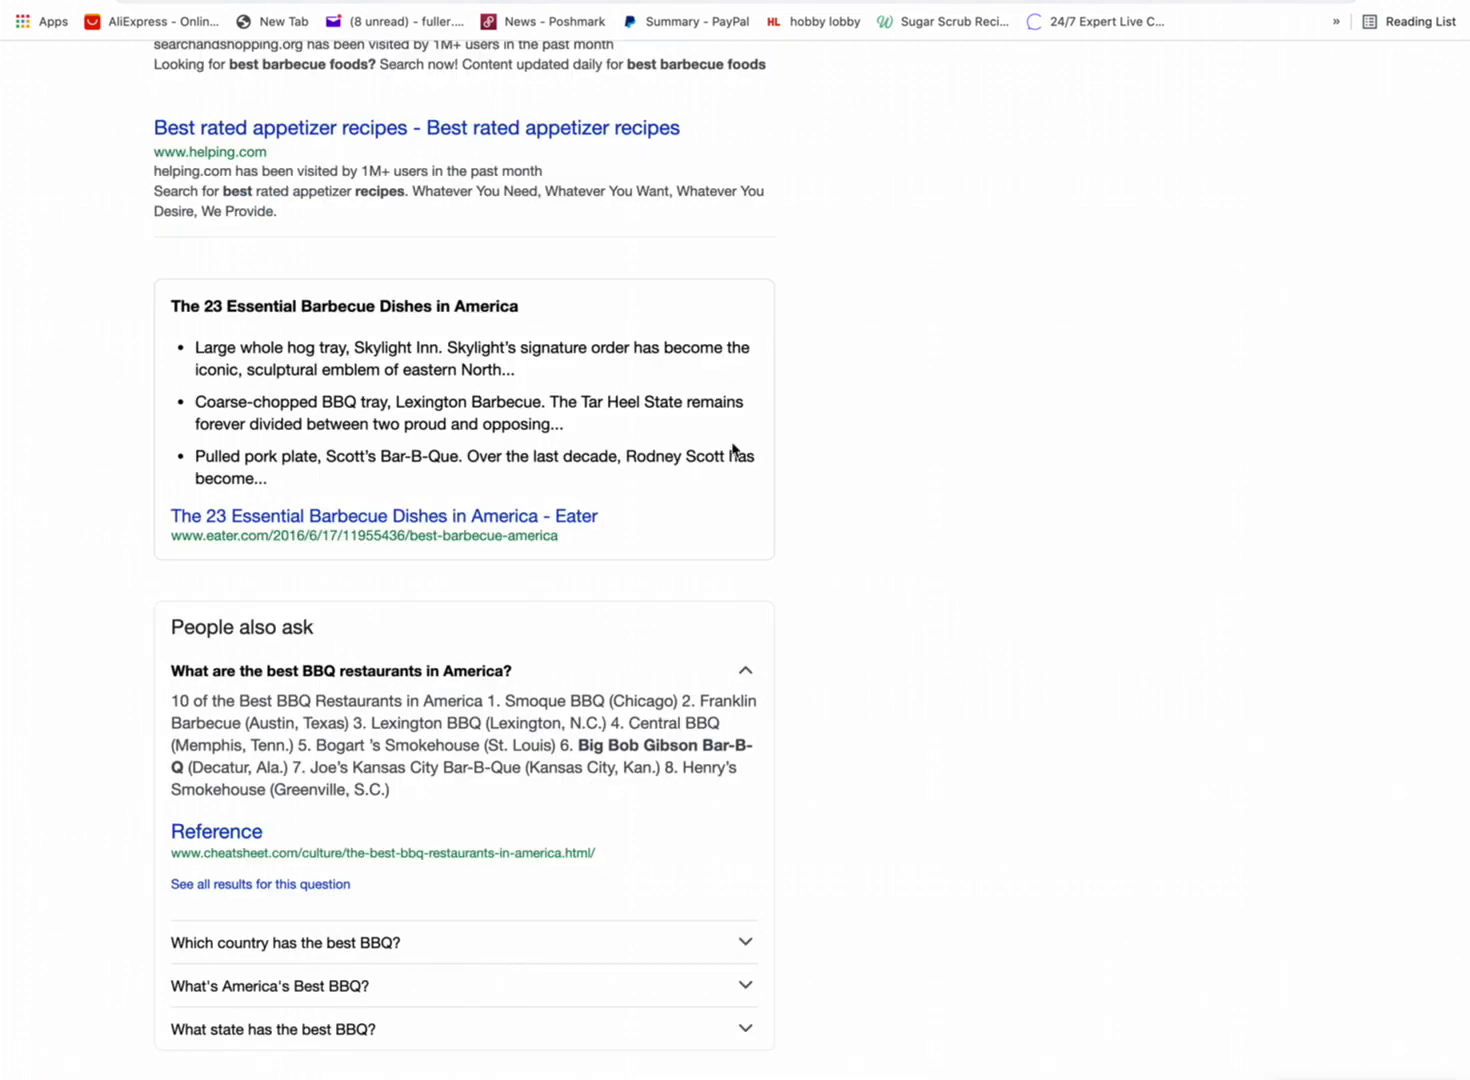
{"action": "scroll", "coordinate": [668, 521], "scroll_direction": "down", "scroll_amount": 6}
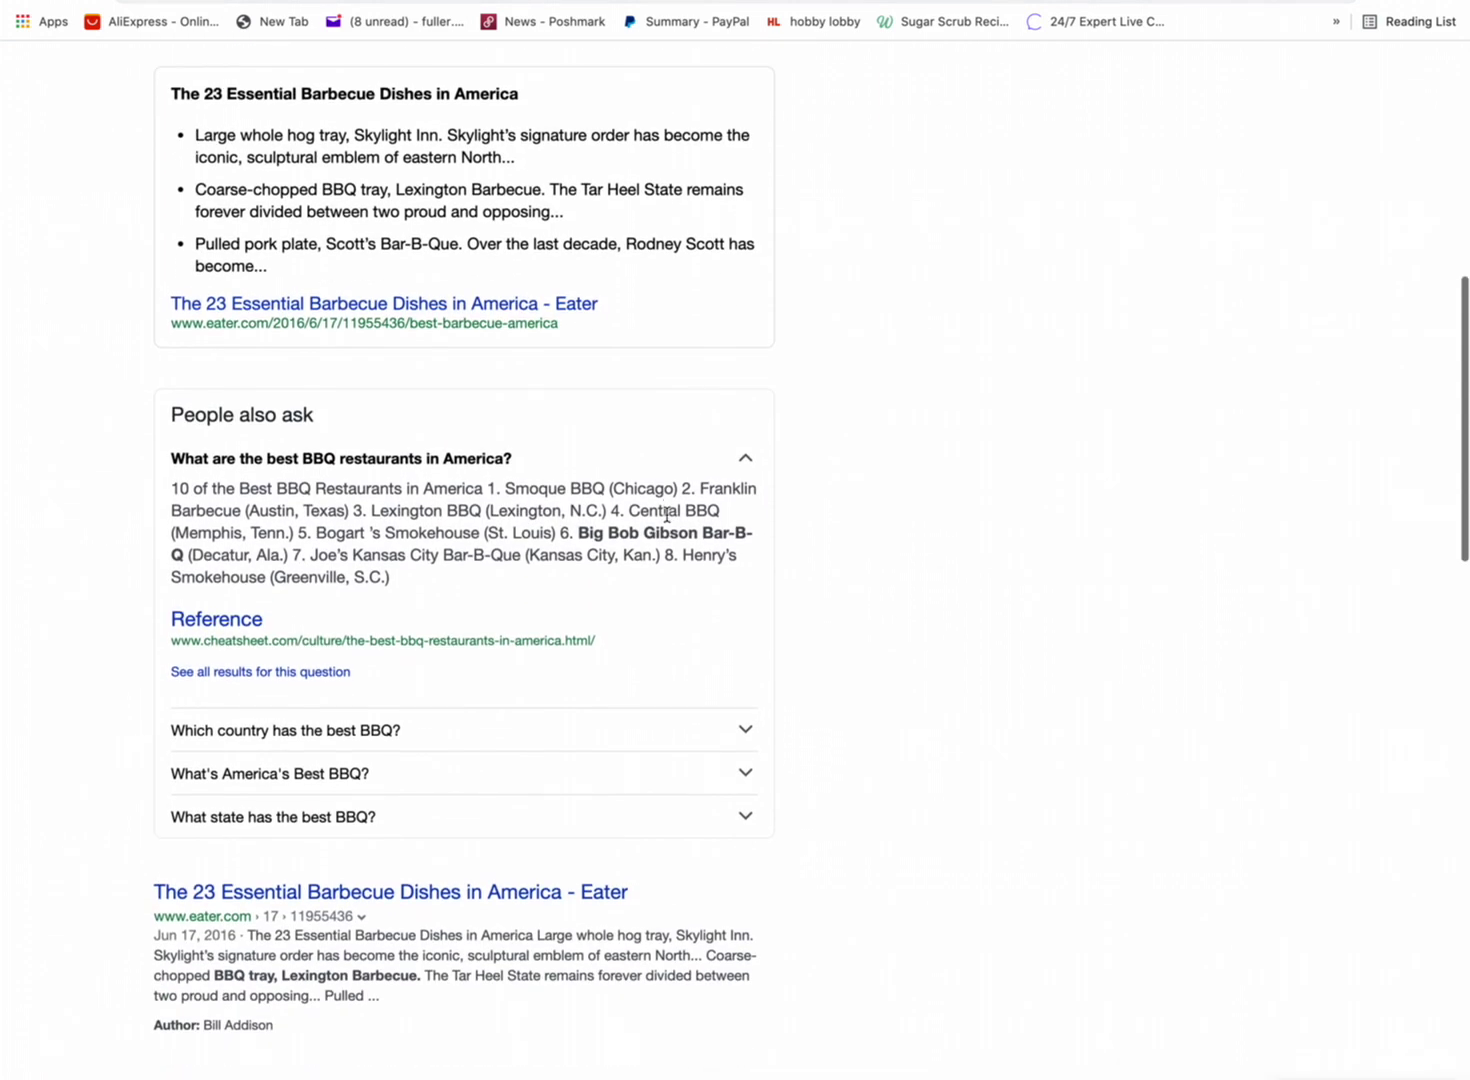
{"action": "left_click", "coordinate": [750, 350]}
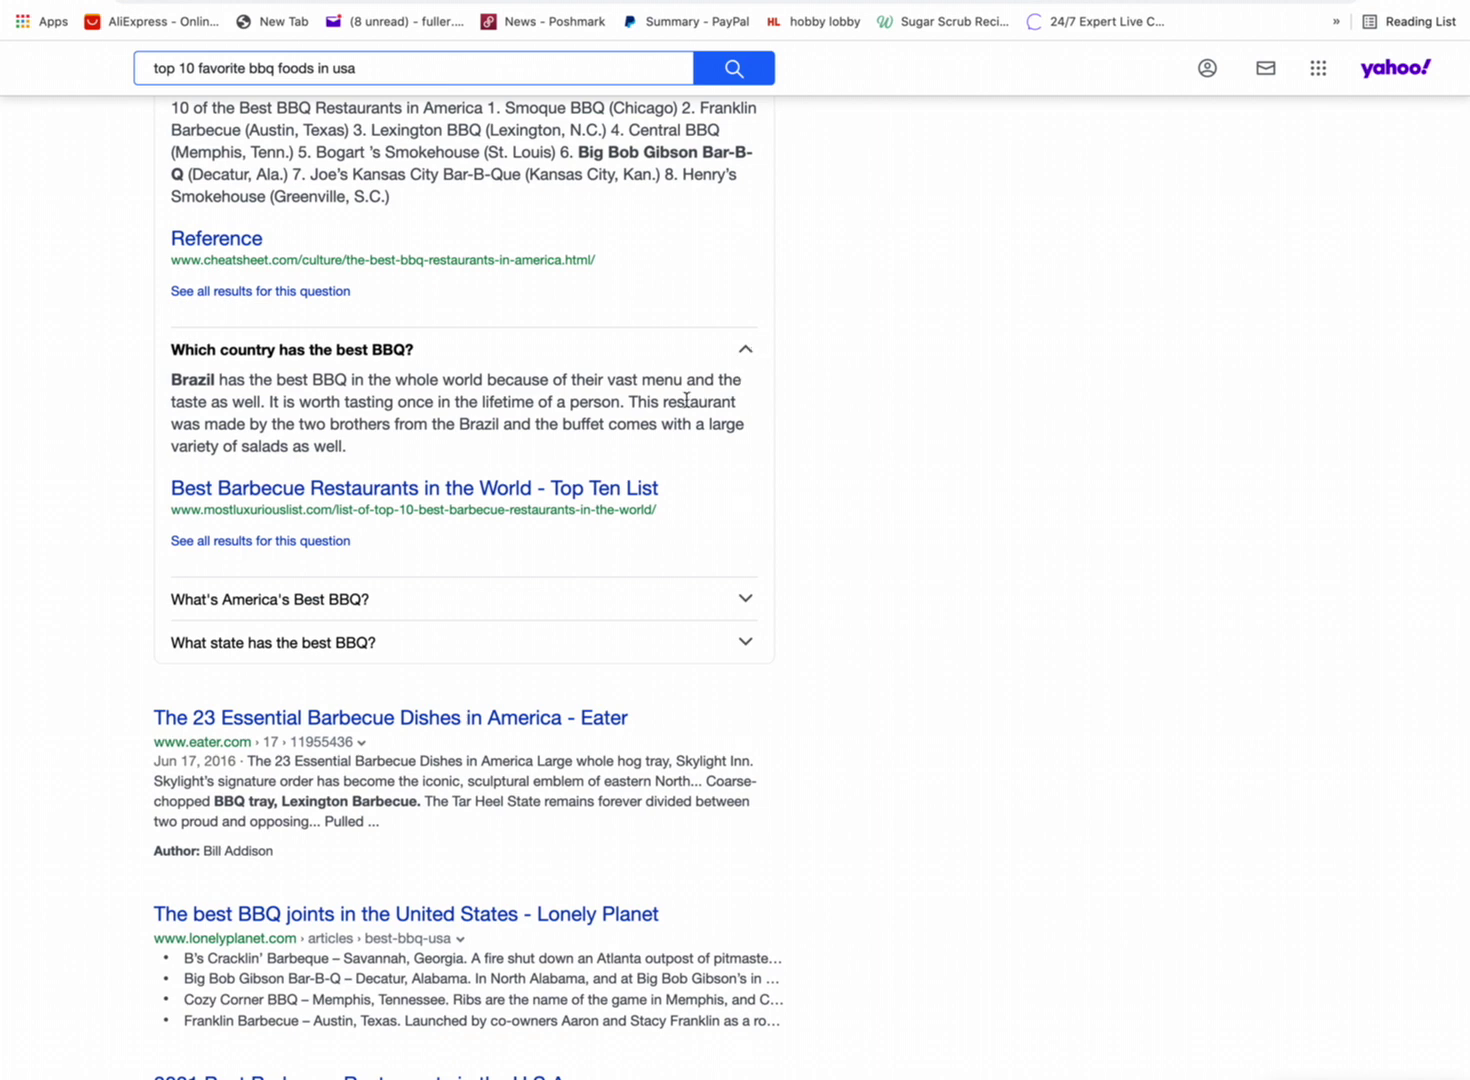
{"action": "scroll", "coordinate": [686, 400], "scroll_direction": "down", "scroll_amount": 4}
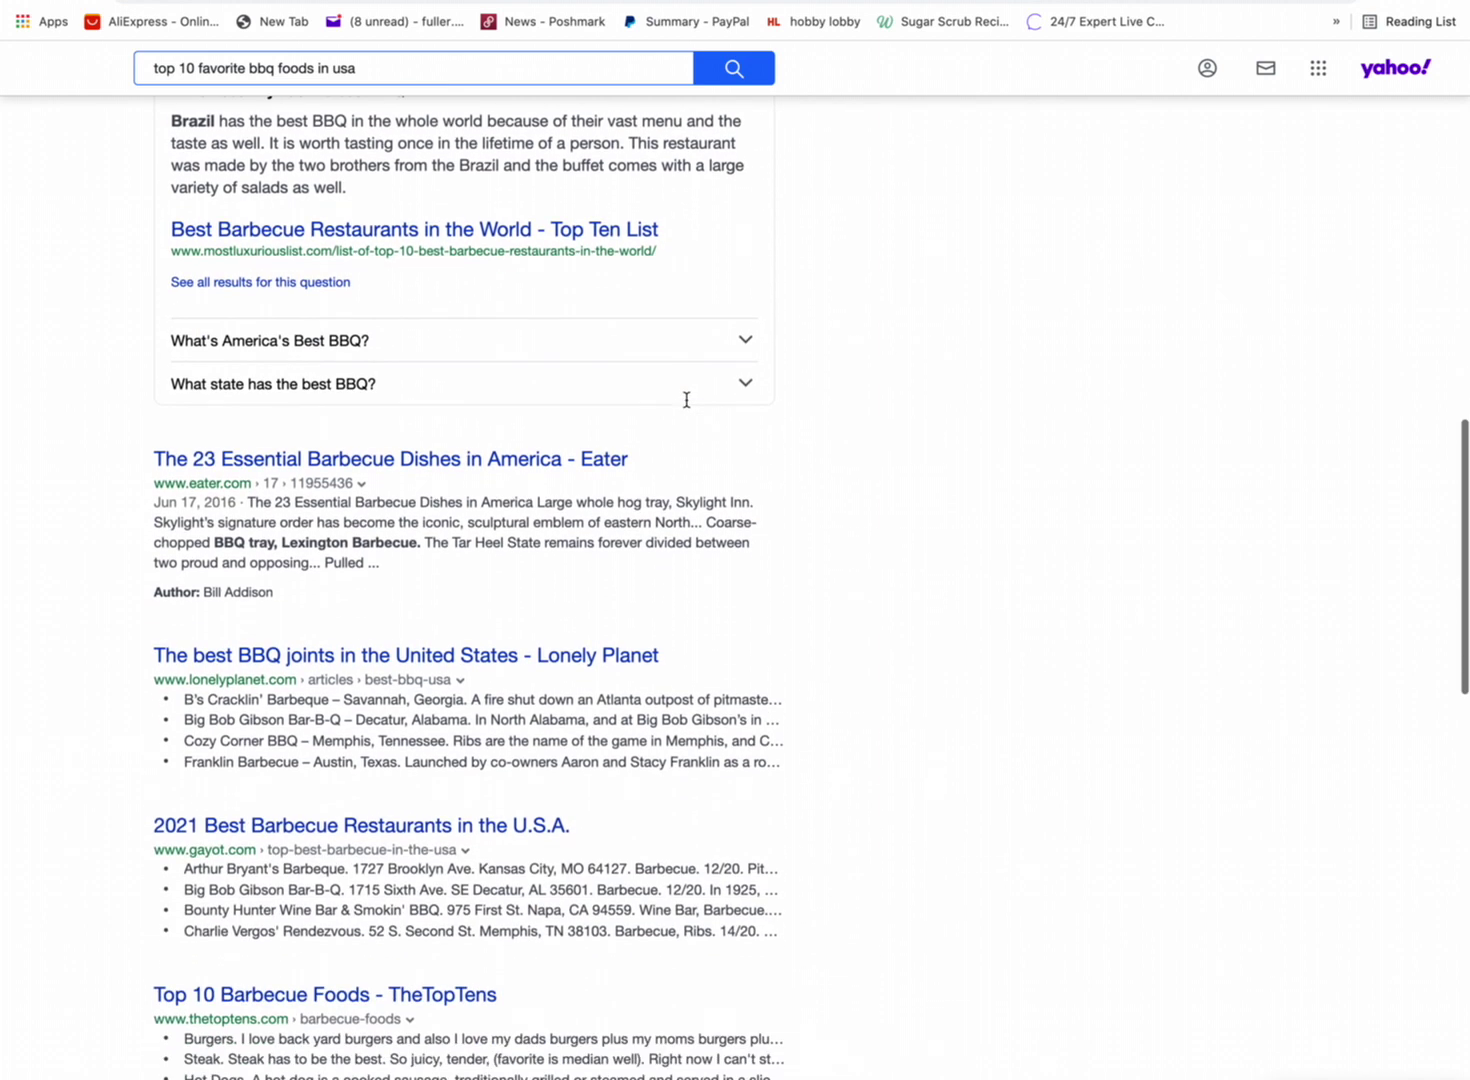
{"action": "scroll", "coordinate": [688, 407], "scroll_direction": "up", "scroll_amount": 7}
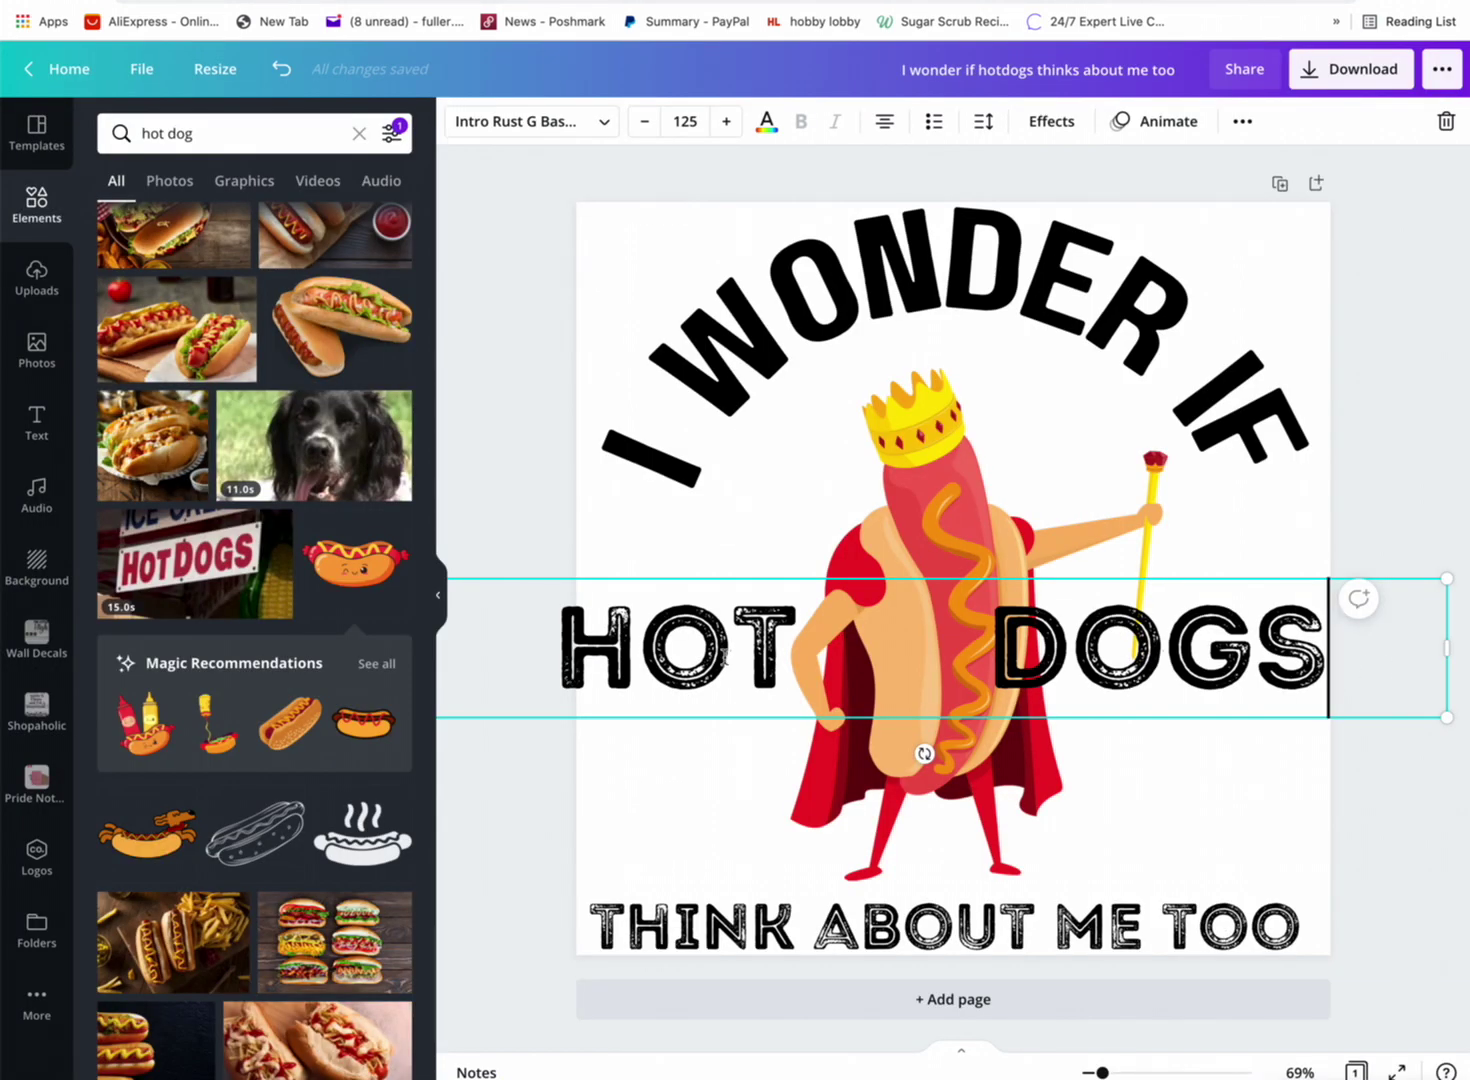
Add space before DOGS and shrink the HOT DOGS line slightly, shifting it right.
{"action": "left_click", "coordinate": [987, 660]}
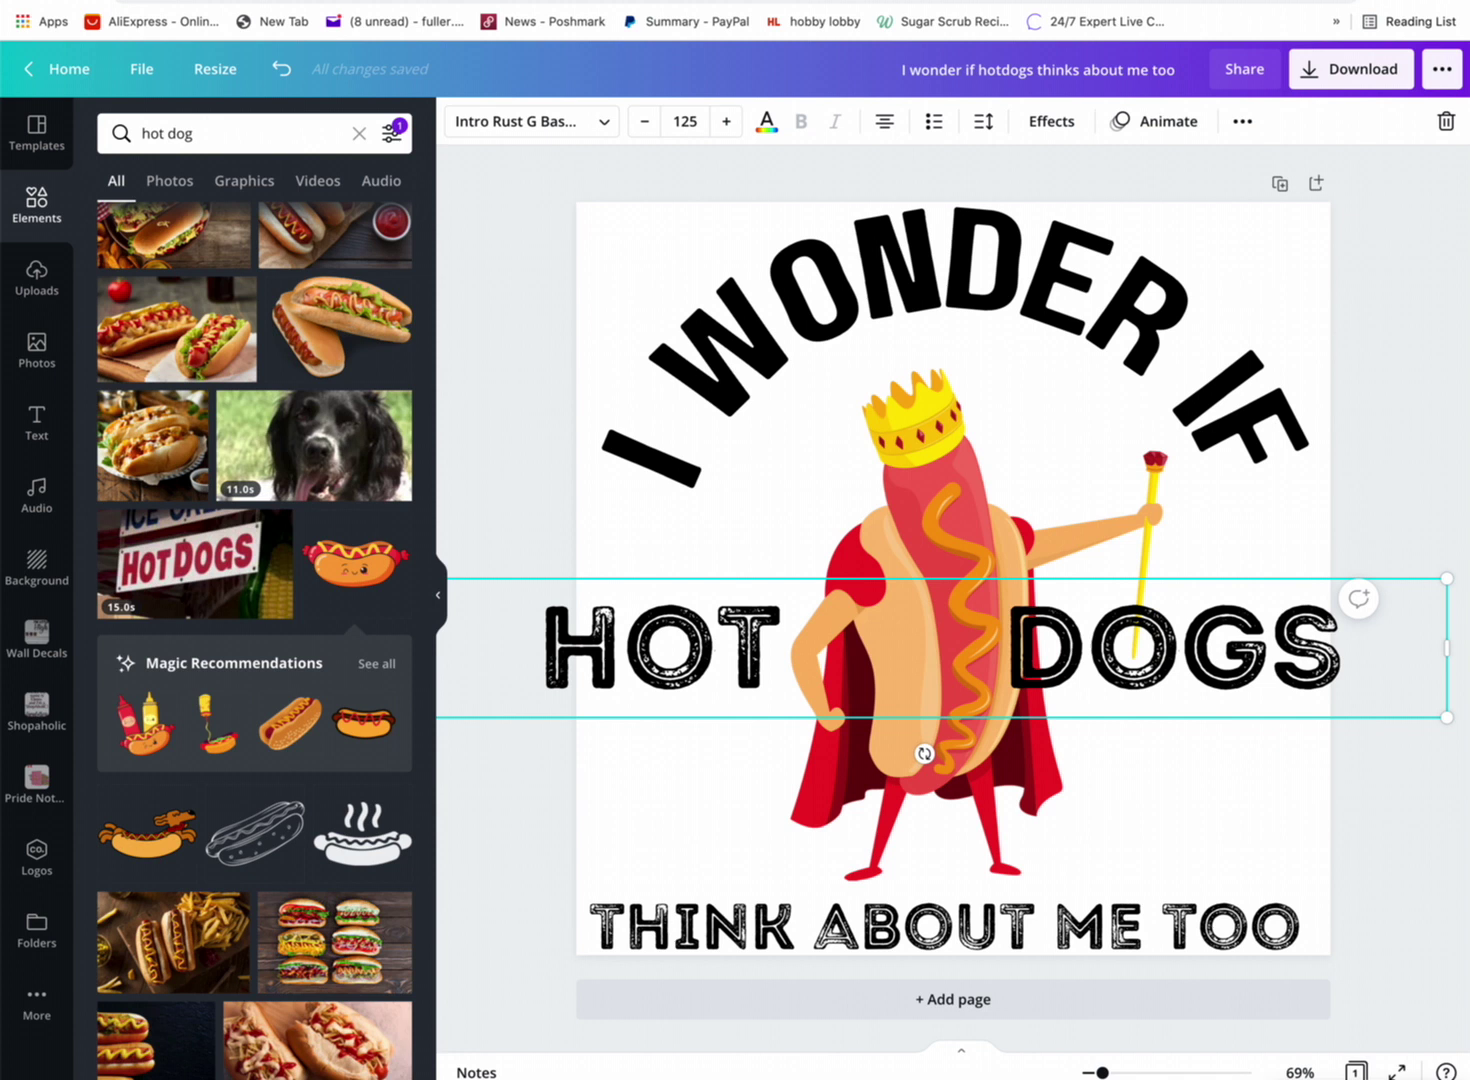
{"action": "left_click_drag", "start_coordinate": [1188, 572], "coordinate": [1221, 574]}
{"action": "scroll", "coordinate": [1364, 657], "scroll_direction": "right", "scroll_amount": 2}
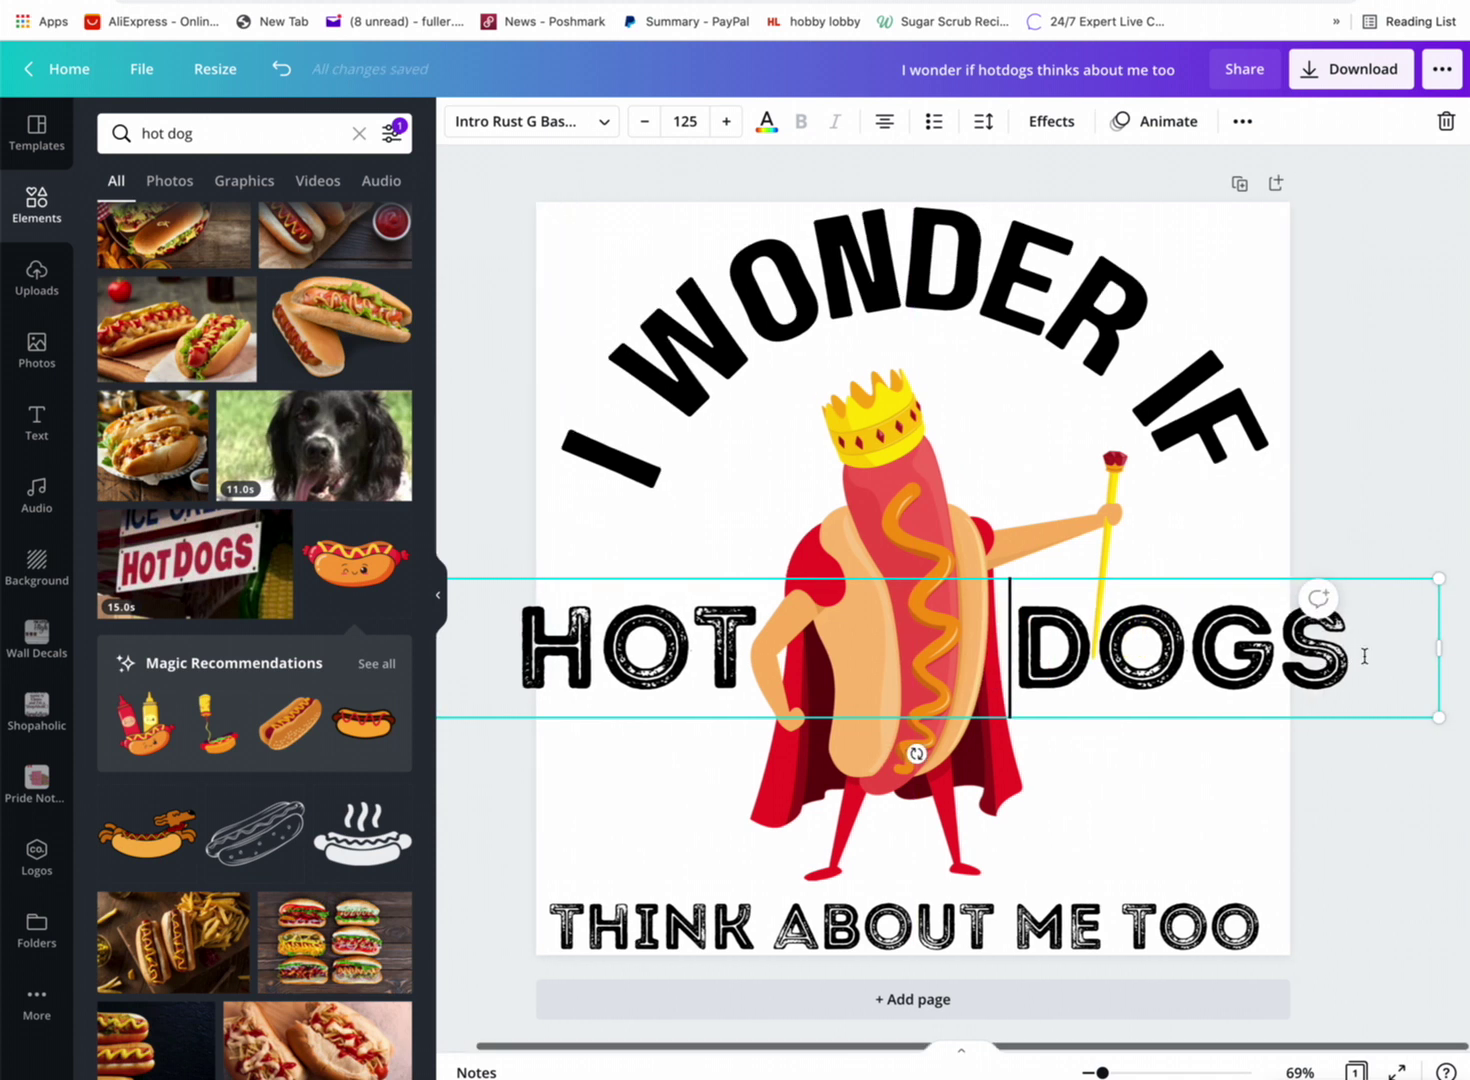
{"action": "mouse_move", "coordinate": [1438, 717]}
{"action": "left_mouse_down"}
{"action": "mouse_move", "coordinate": [1385, 688]}
{"action": "mouse_move", "coordinate": [1422, 690]}
{"action": "left_mouse_up"}
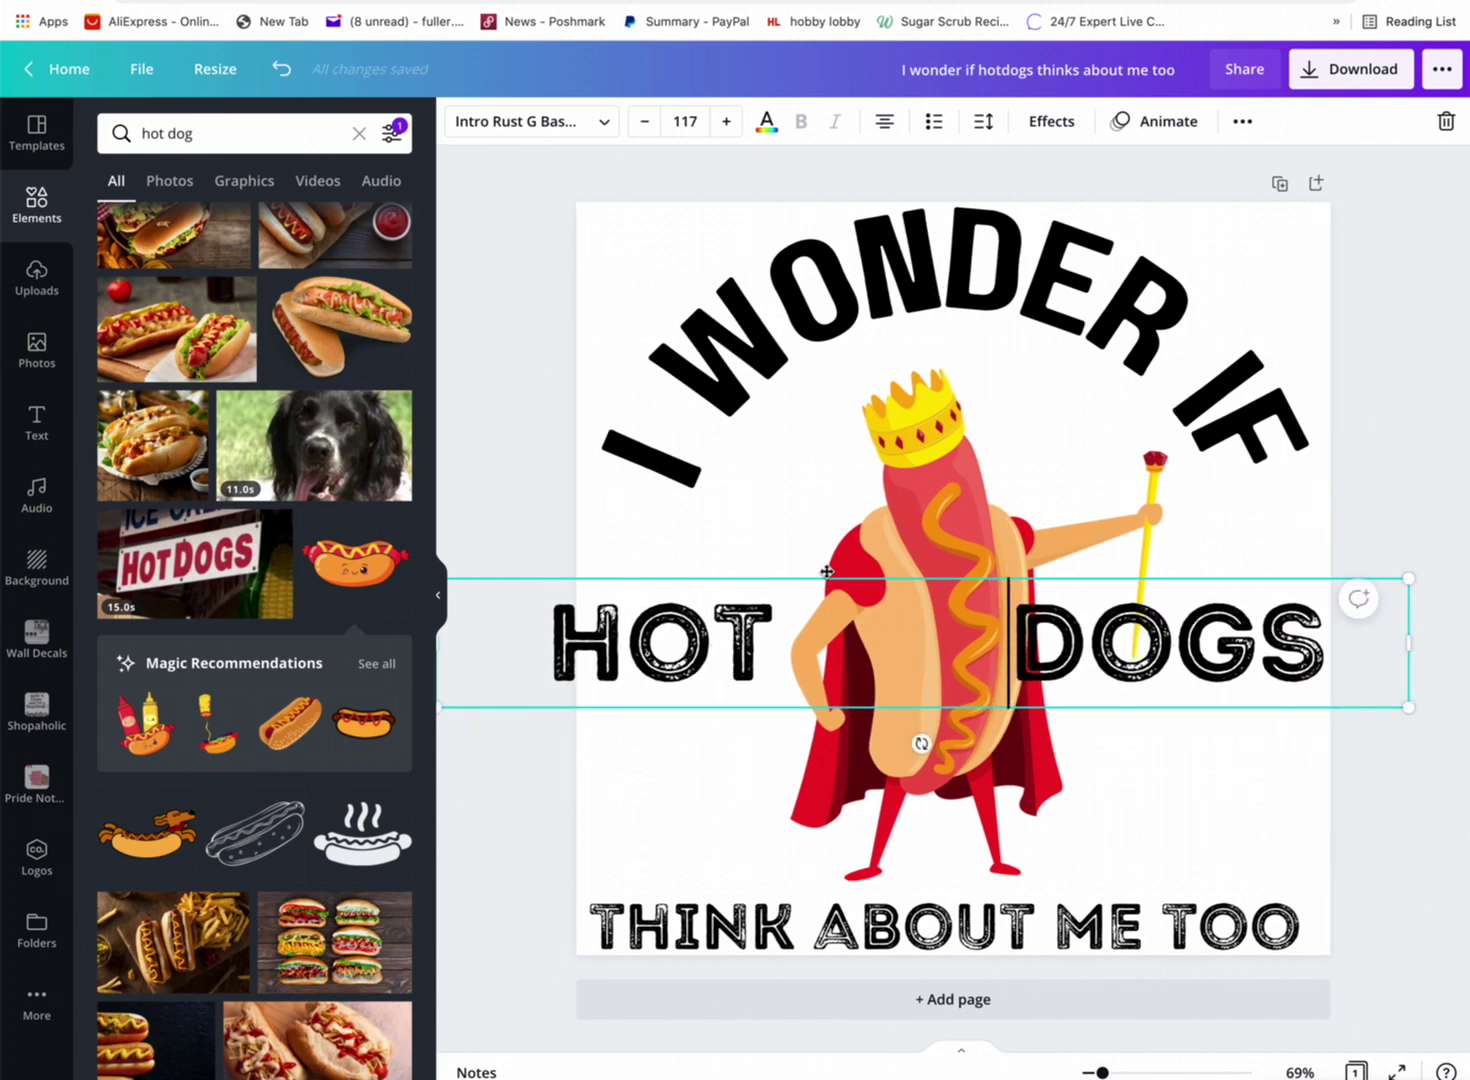
{"action": "left_click_drag", "start_coordinate": [827, 571], "coordinate": [855, 558]}
{"action": "left_click_drag", "start_coordinate": [1444, 685], "coordinate": [1402, 681]}
Reduce HOT DOGS to size 106 and centre the line on the page.
{"action": "left_click_drag", "start_coordinate": [1225, 562], "coordinate": [1240, 562]}
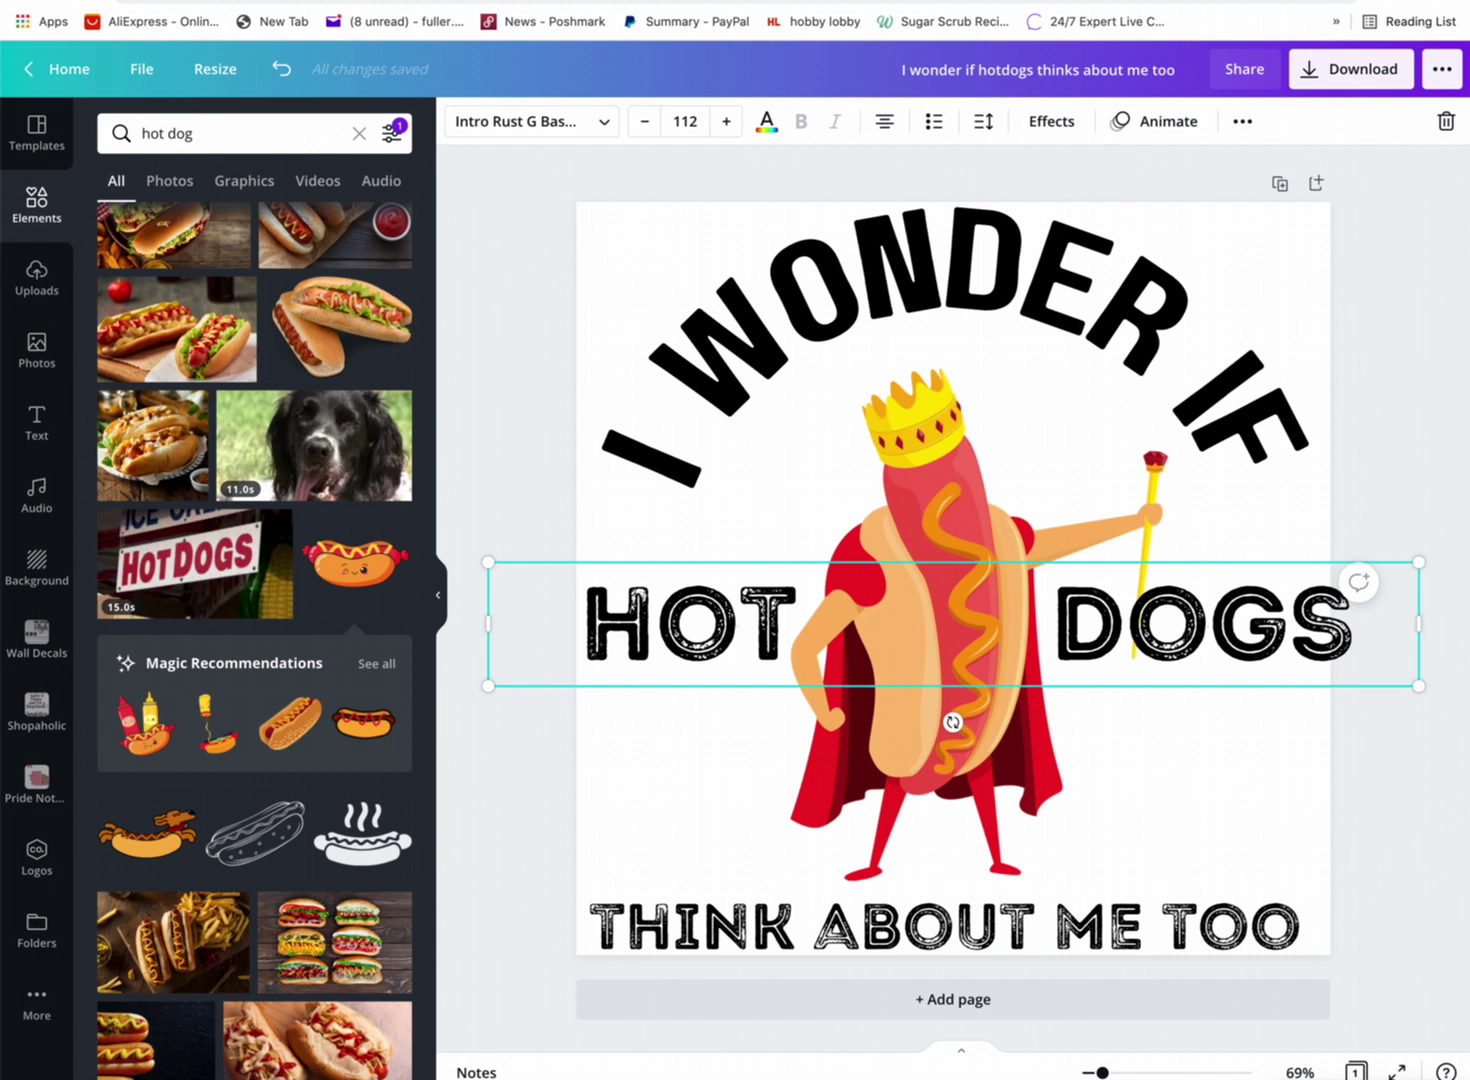
{"action": "left_click_drag", "start_coordinate": [1418, 681], "coordinate": [1368, 679]}
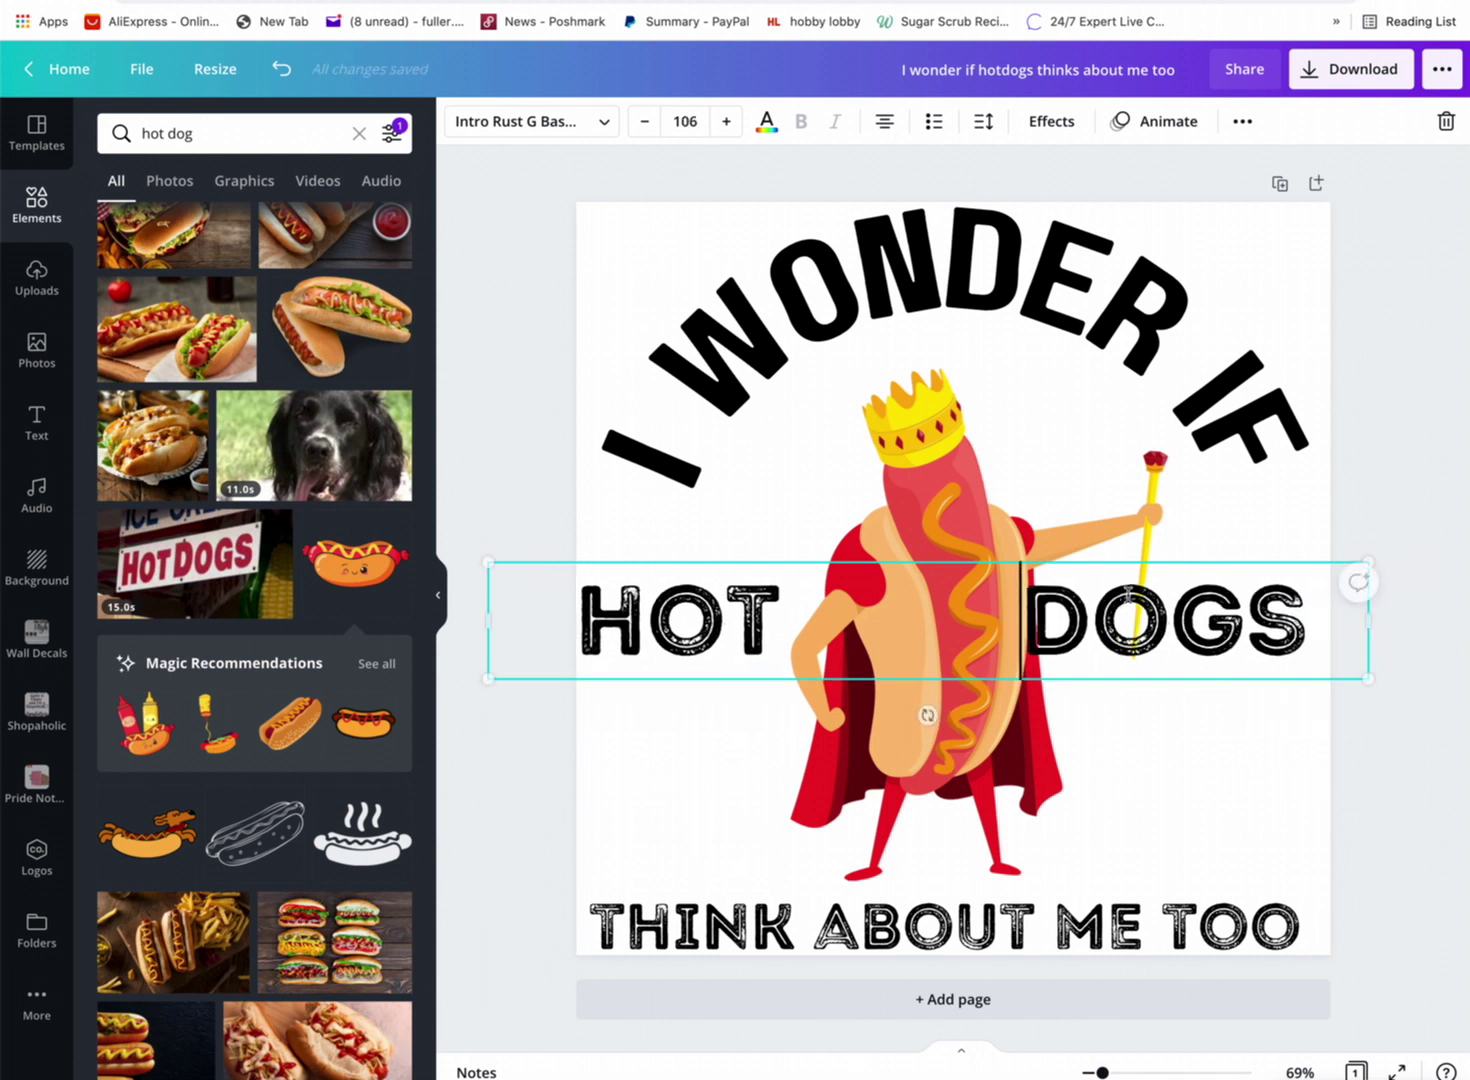
{"action": "left_click_drag", "start_coordinate": [1045, 561], "coordinate": [1052, 576]}
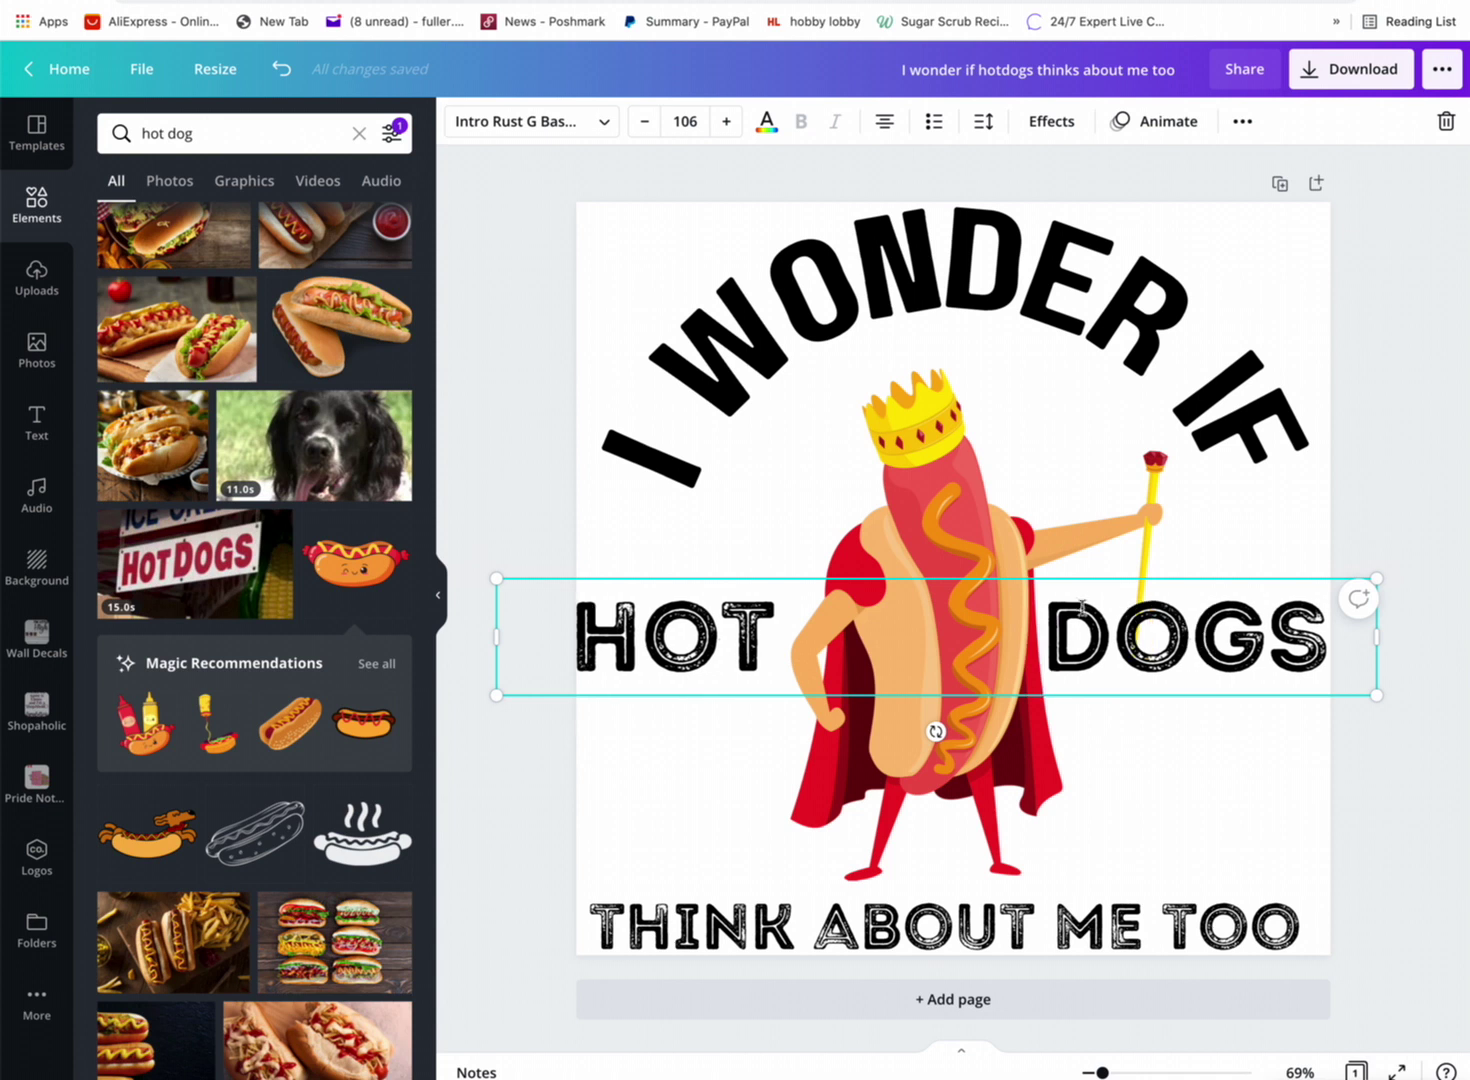
{"action": "key", "text": "shift+Home"}
{"action": "left_click_drag", "start_coordinate": [981, 575], "coordinate": [995, 567]}
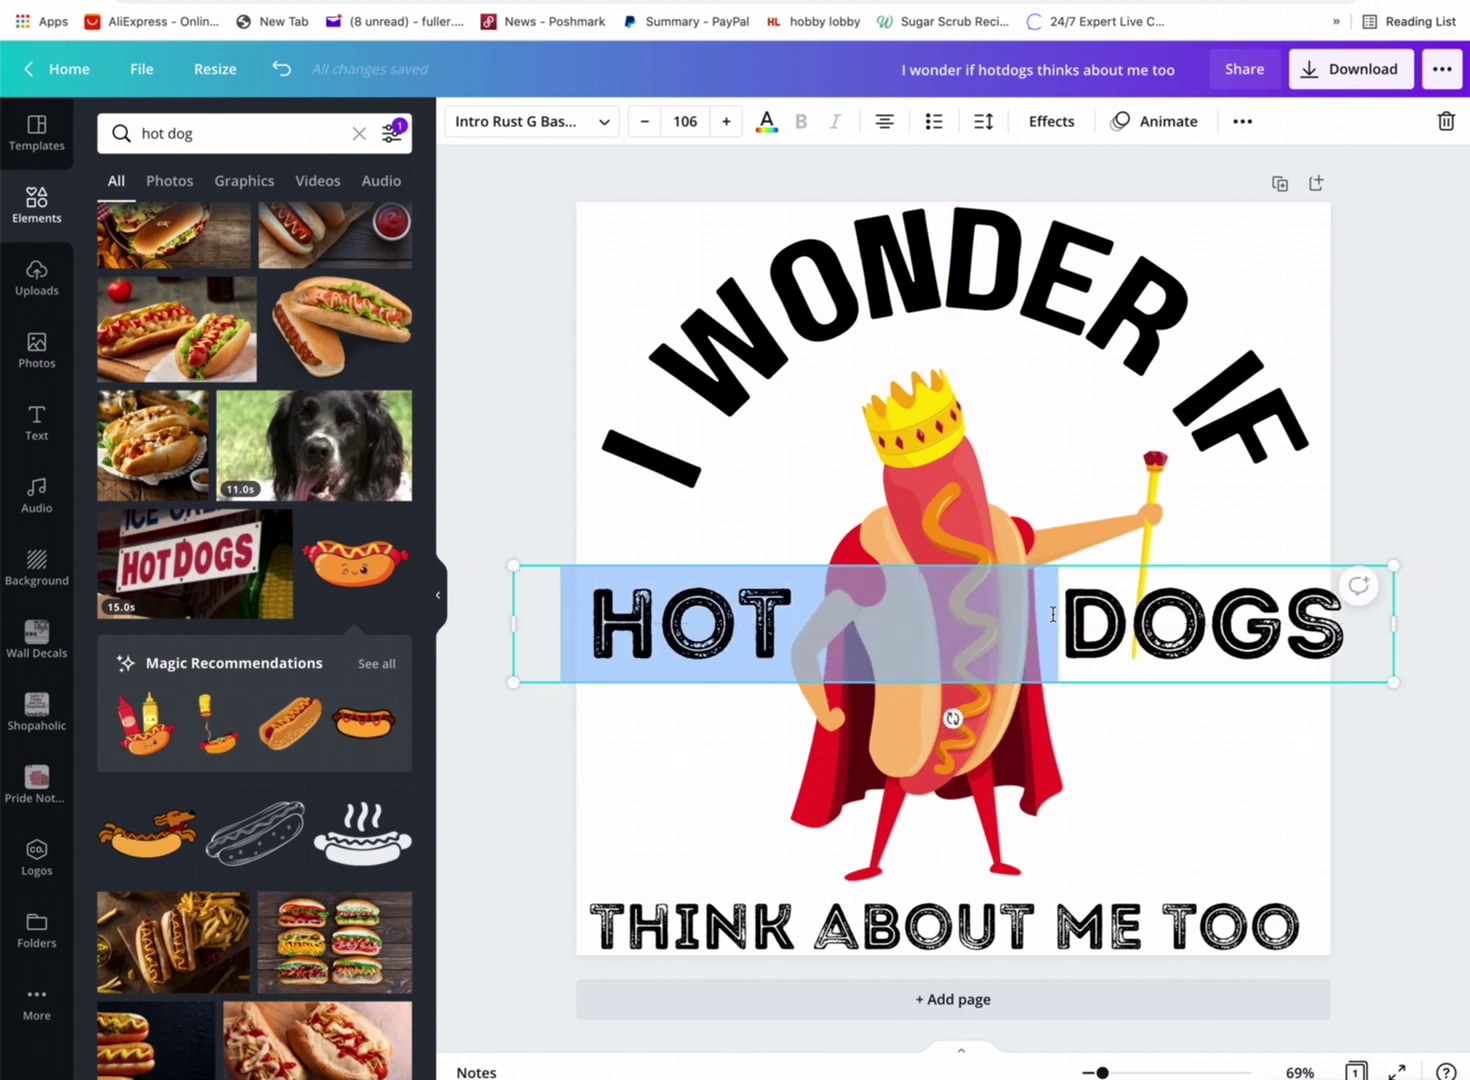
{"action": "left_click", "coordinate": [1056, 922]}
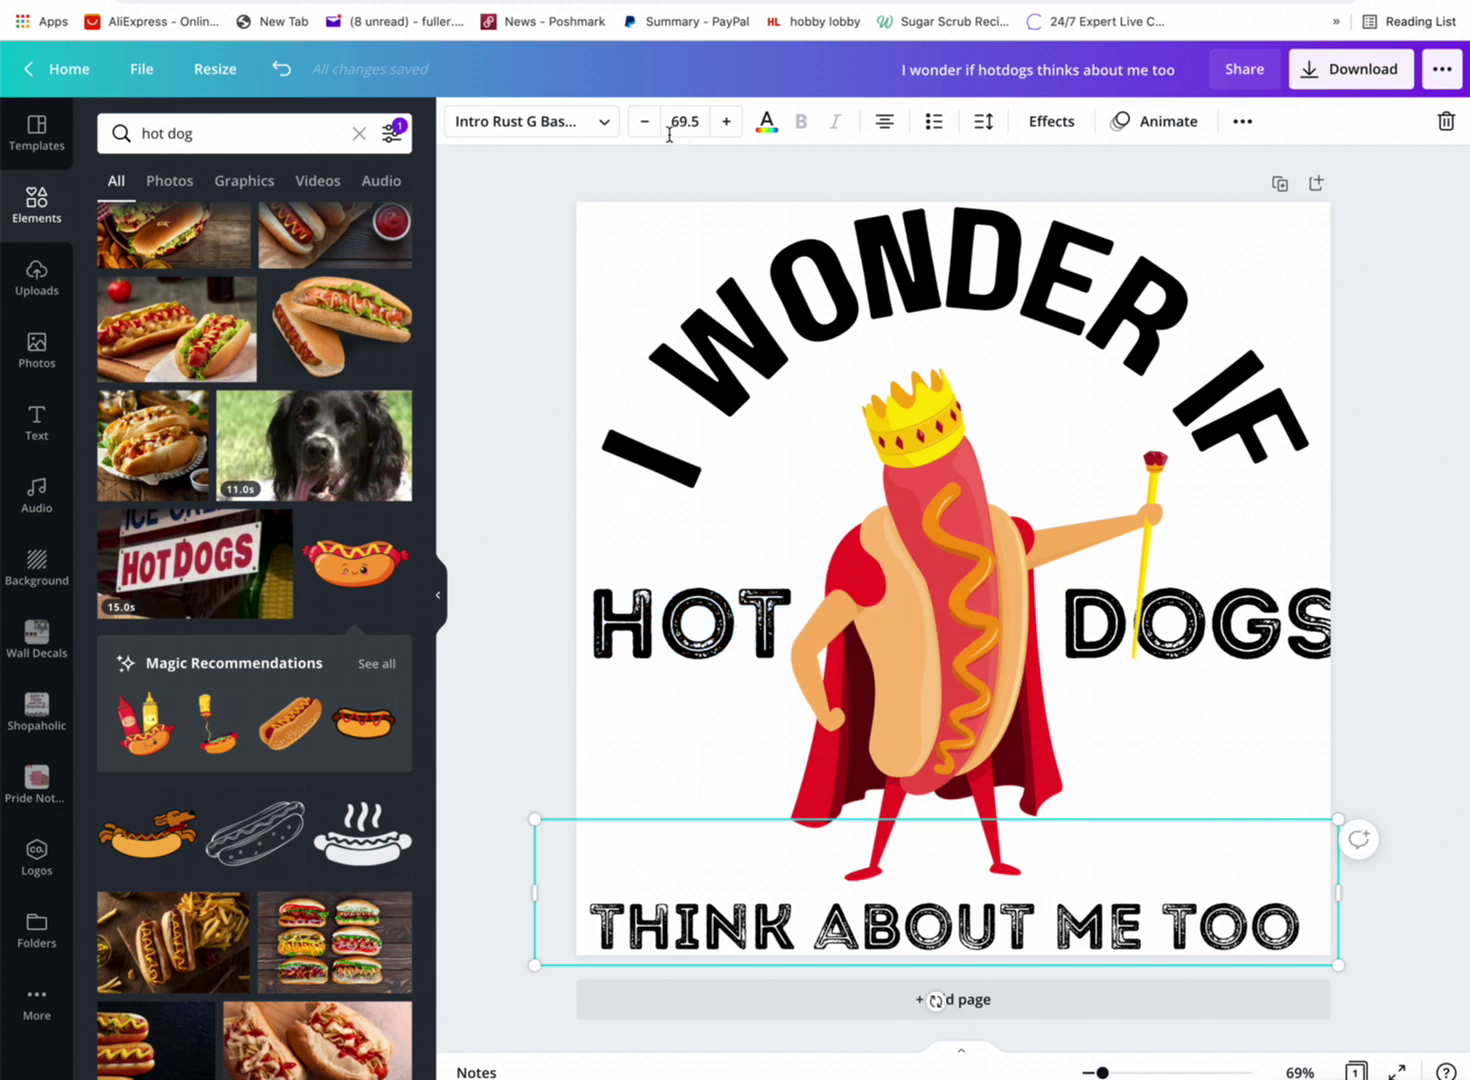
Try Paalalabas Condensed on the tagline, narrow its box and delete the empty line above it.
{"action": "left_click", "coordinate": [525, 123]}
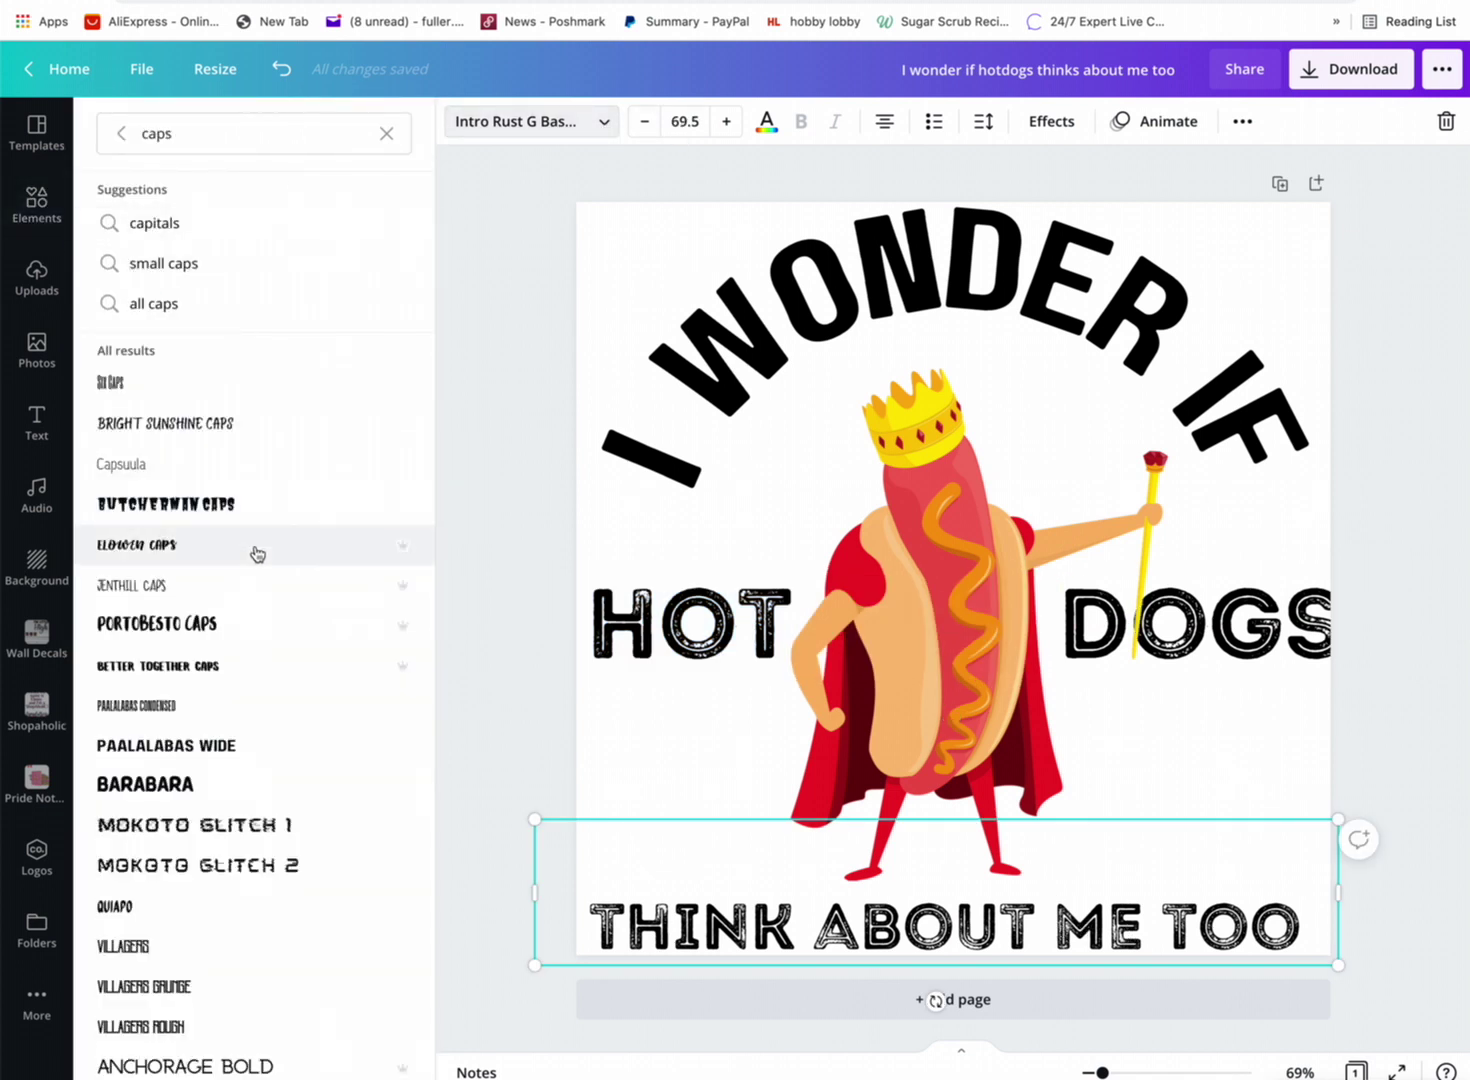
{"action": "left_click", "coordinate": [234, 700]}
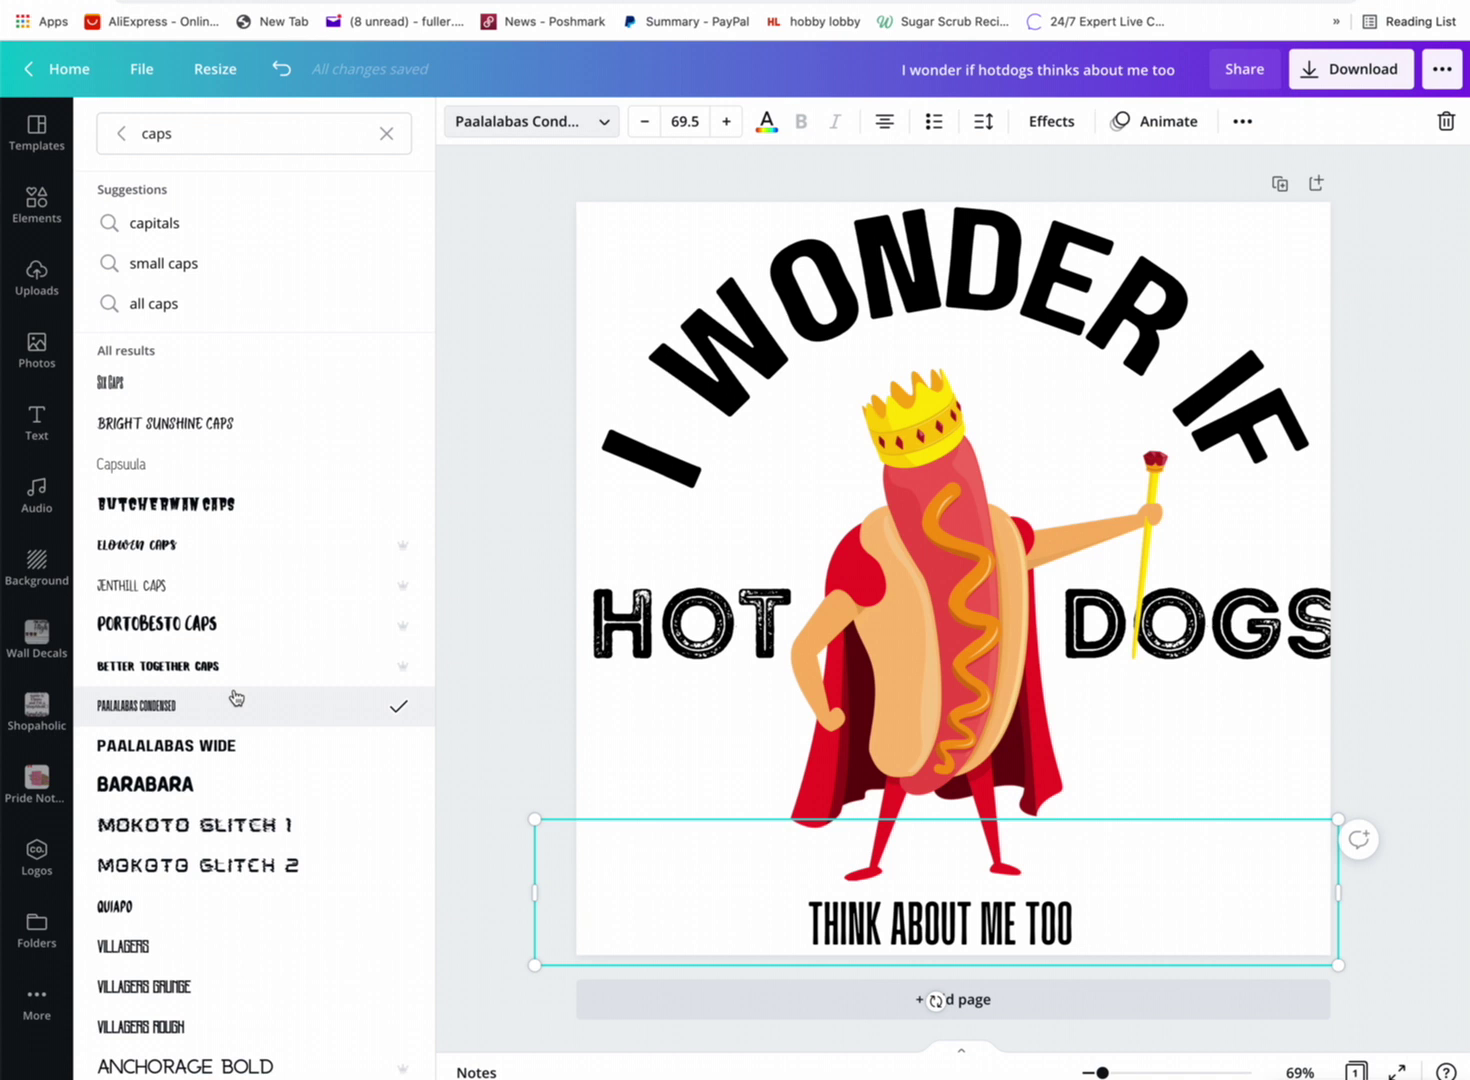
{"action": "left_click_drag", "start_coordinate": [1344, 898], "coordinate": [924, 898]}
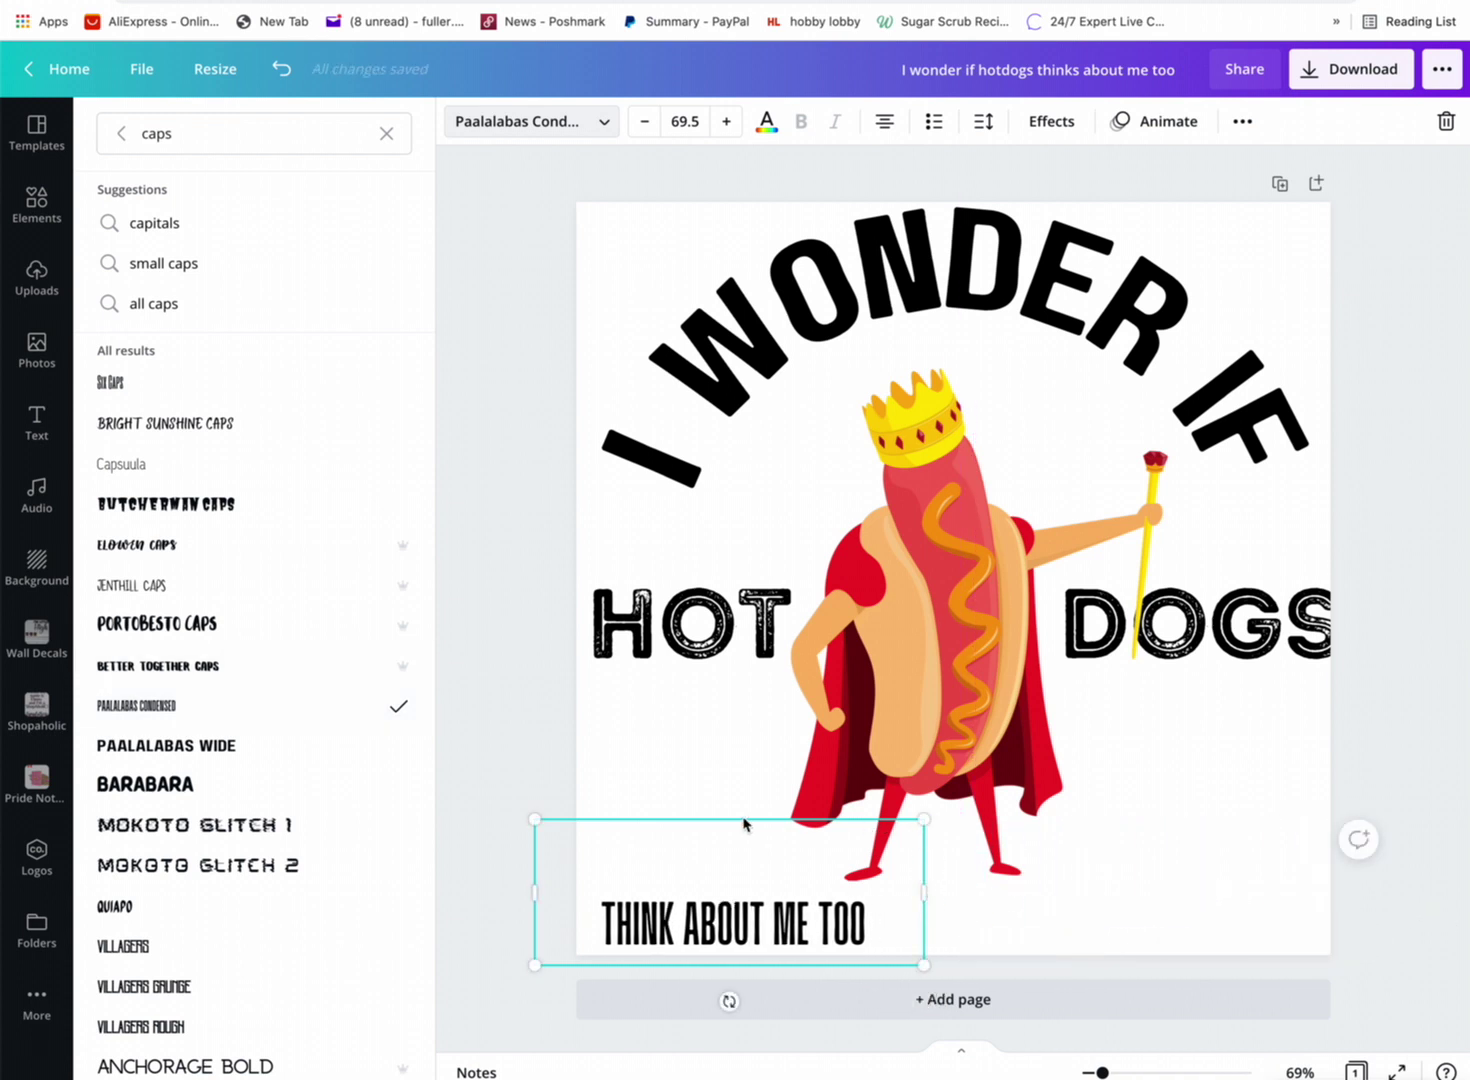
{"action": "left_click", "coordinate": [597, 925]}
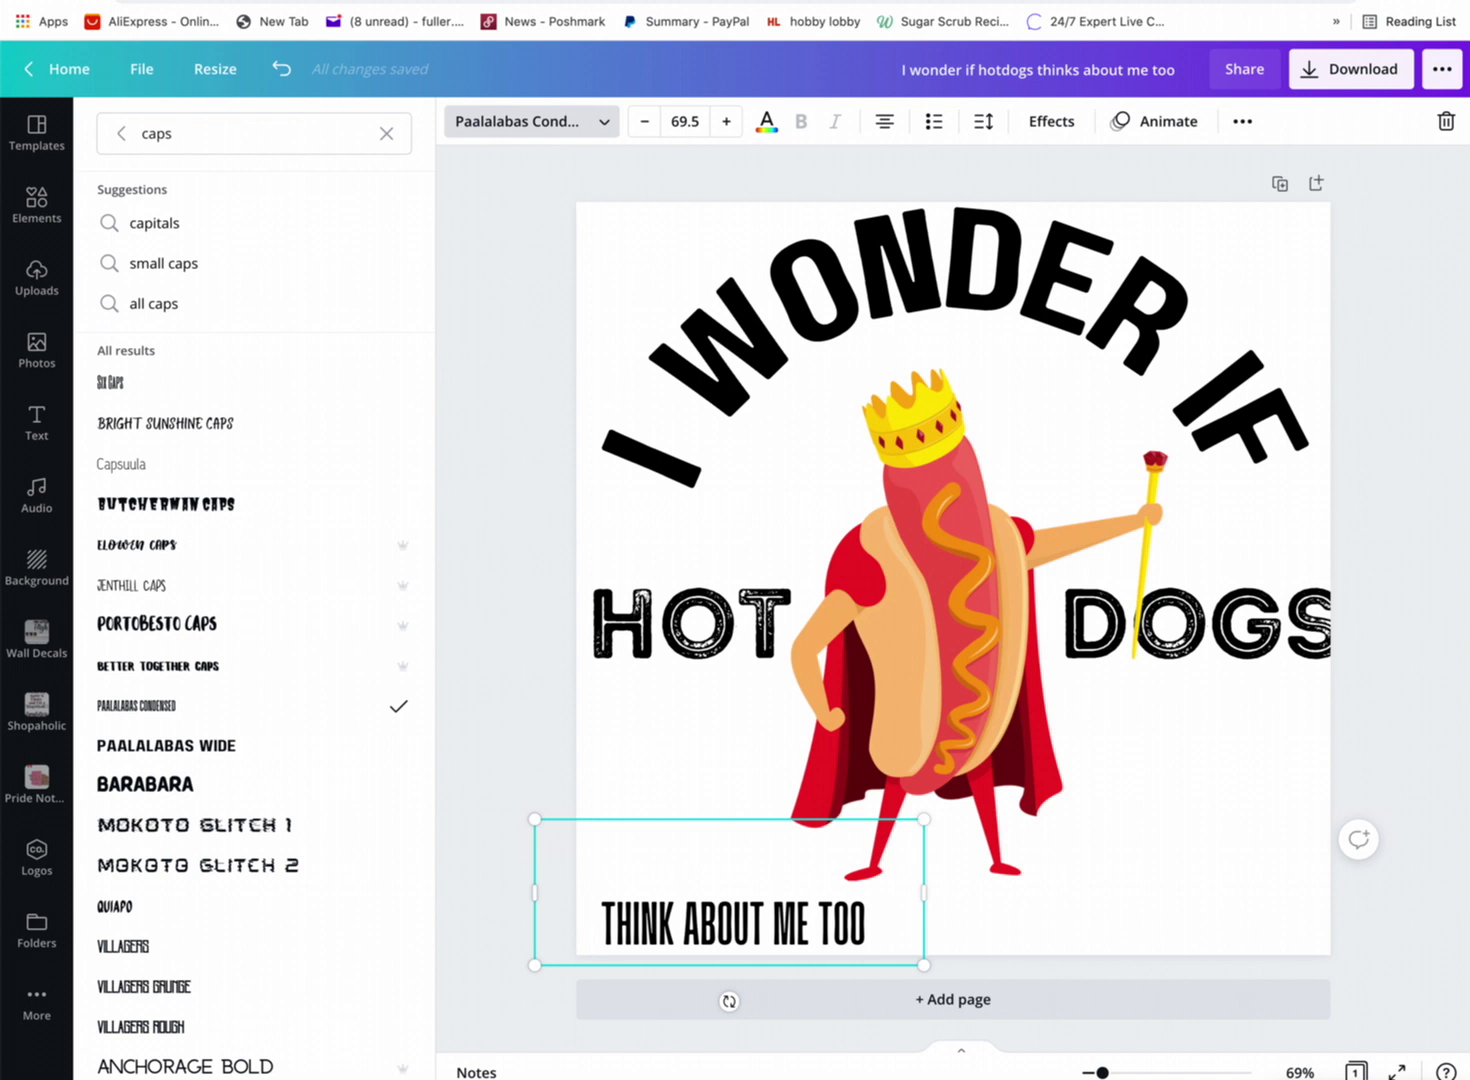
{"action": "key", "text": "BackSpace"}
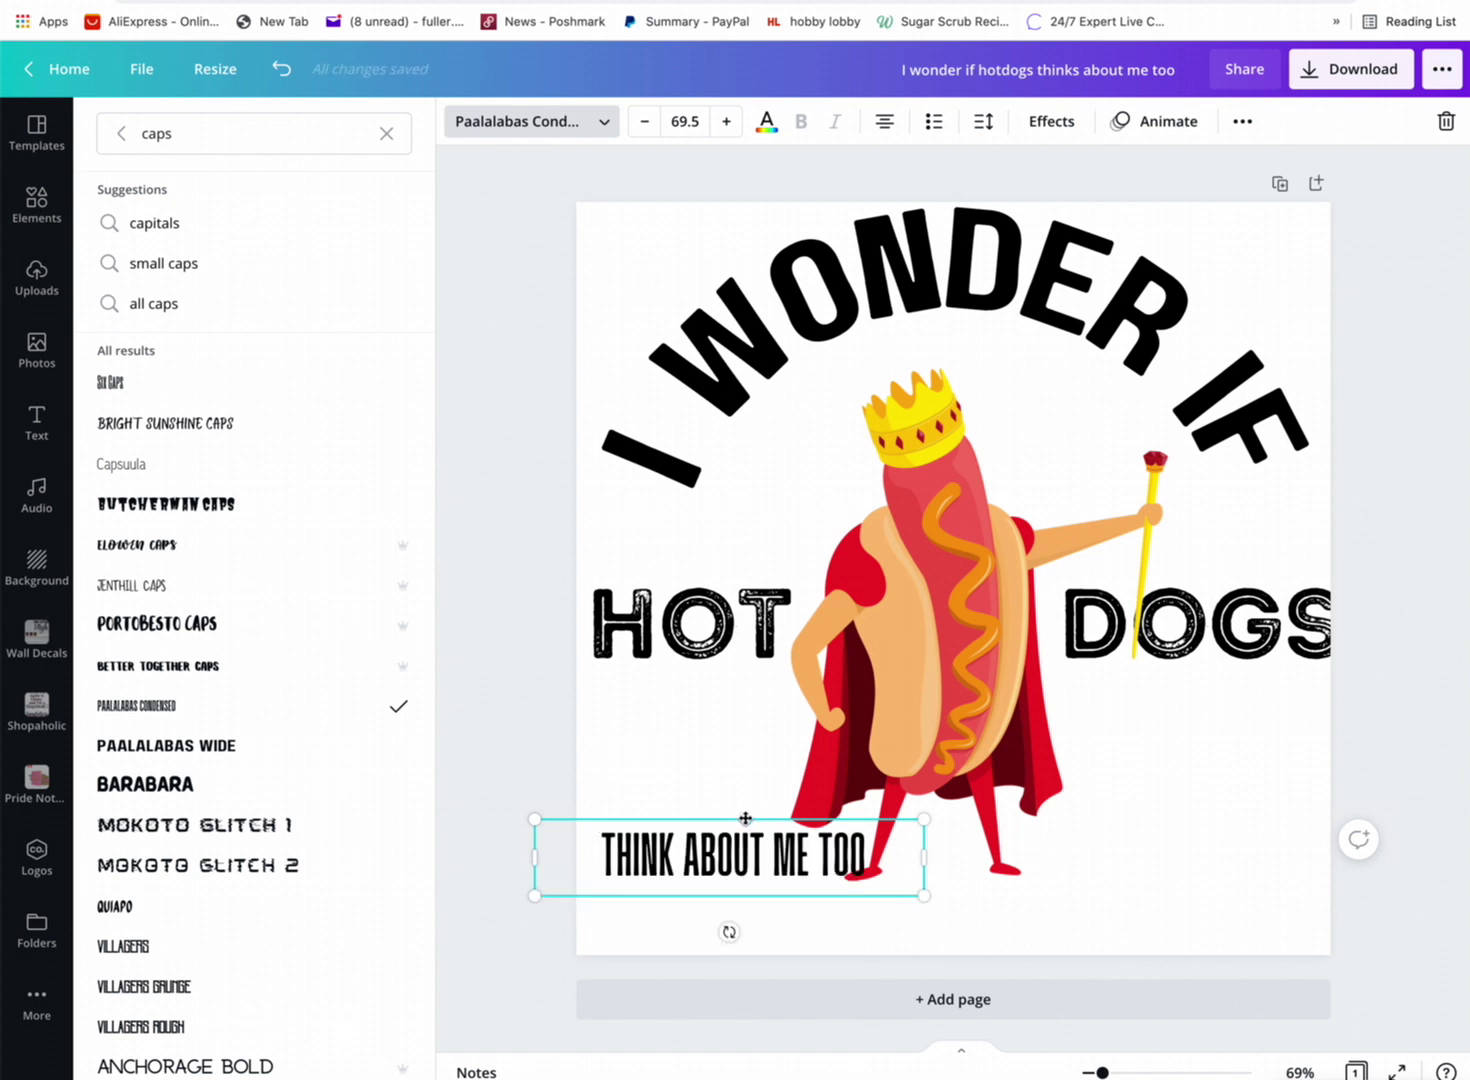
Move THINK ABOUT ME TOO to the bottom in Paalalabas Wide, widened onto one enlarged line.
{"action": "left_click_drag", "start_coordinate": [746, 818], "coordinate": [747, 876]}
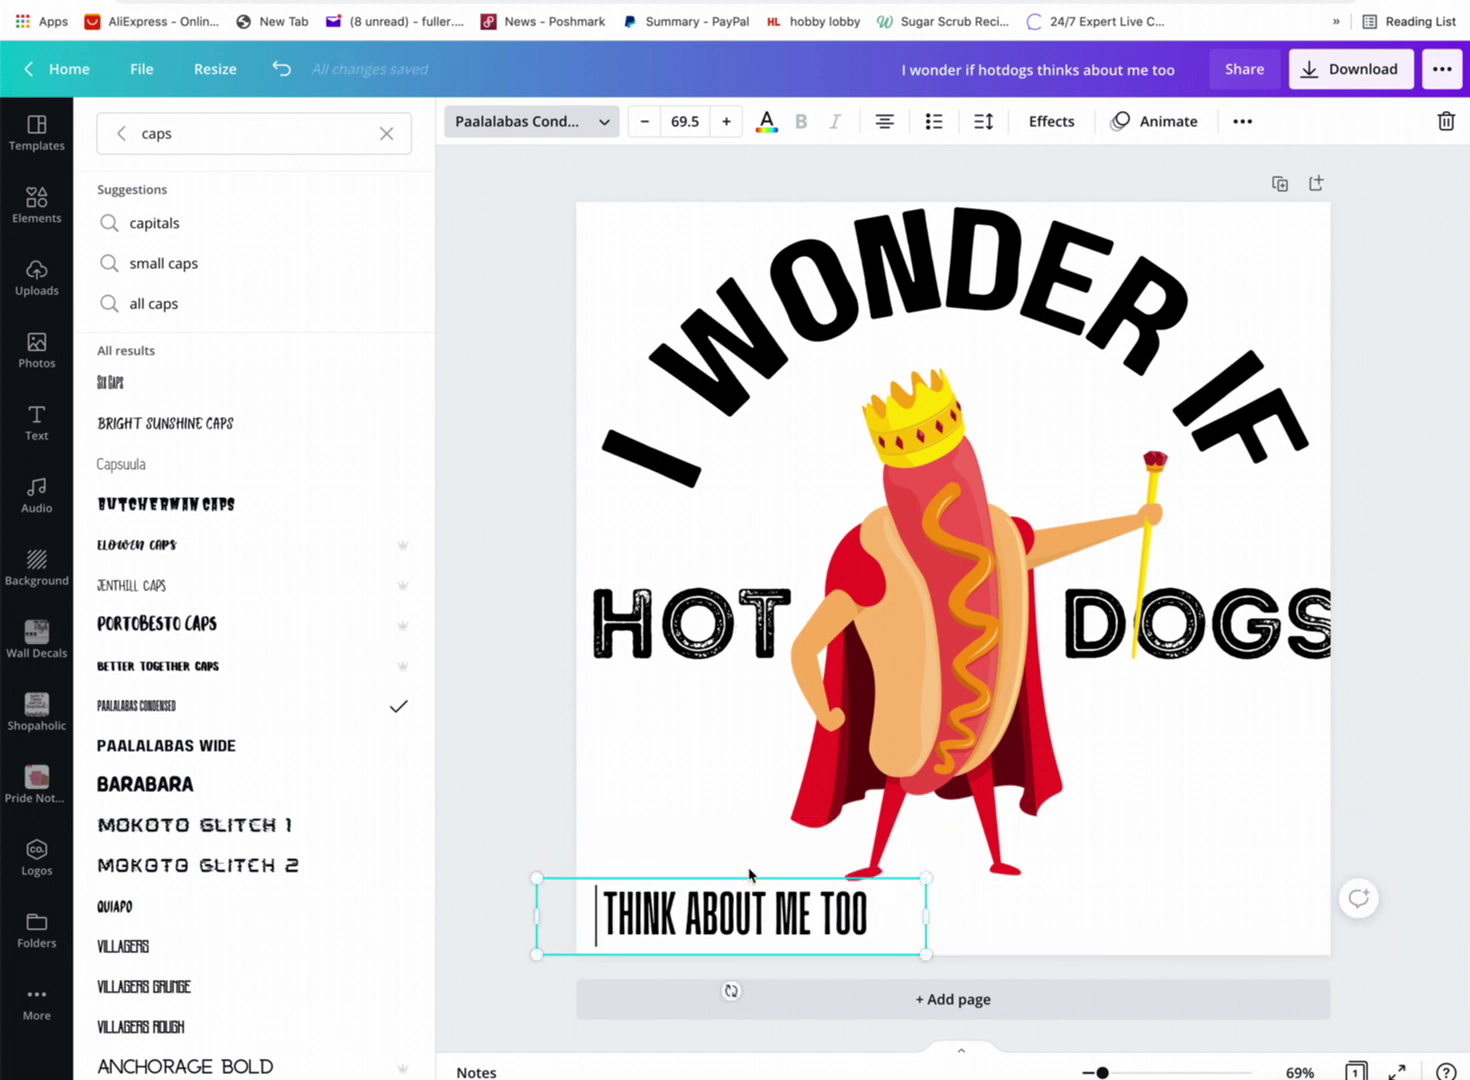
{"action": "left_click", "coordinate": [153, 745]}
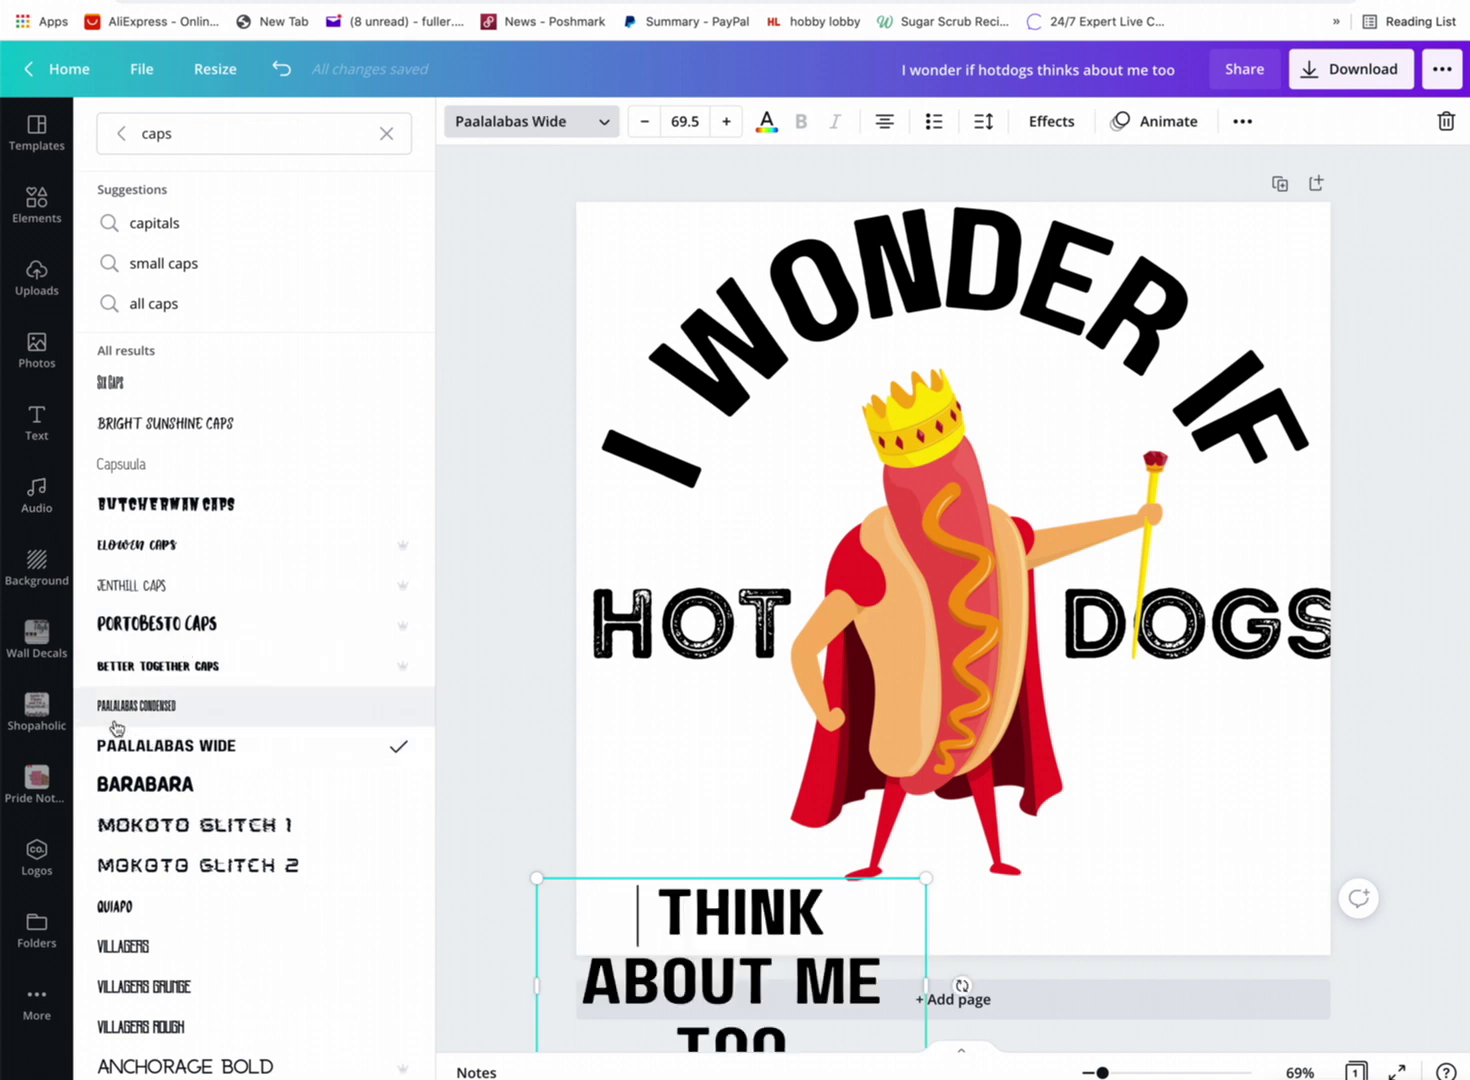
{"action": "left_click_drag", "start_coordinate": [922, 983], "coordinate": [1374, 838]}
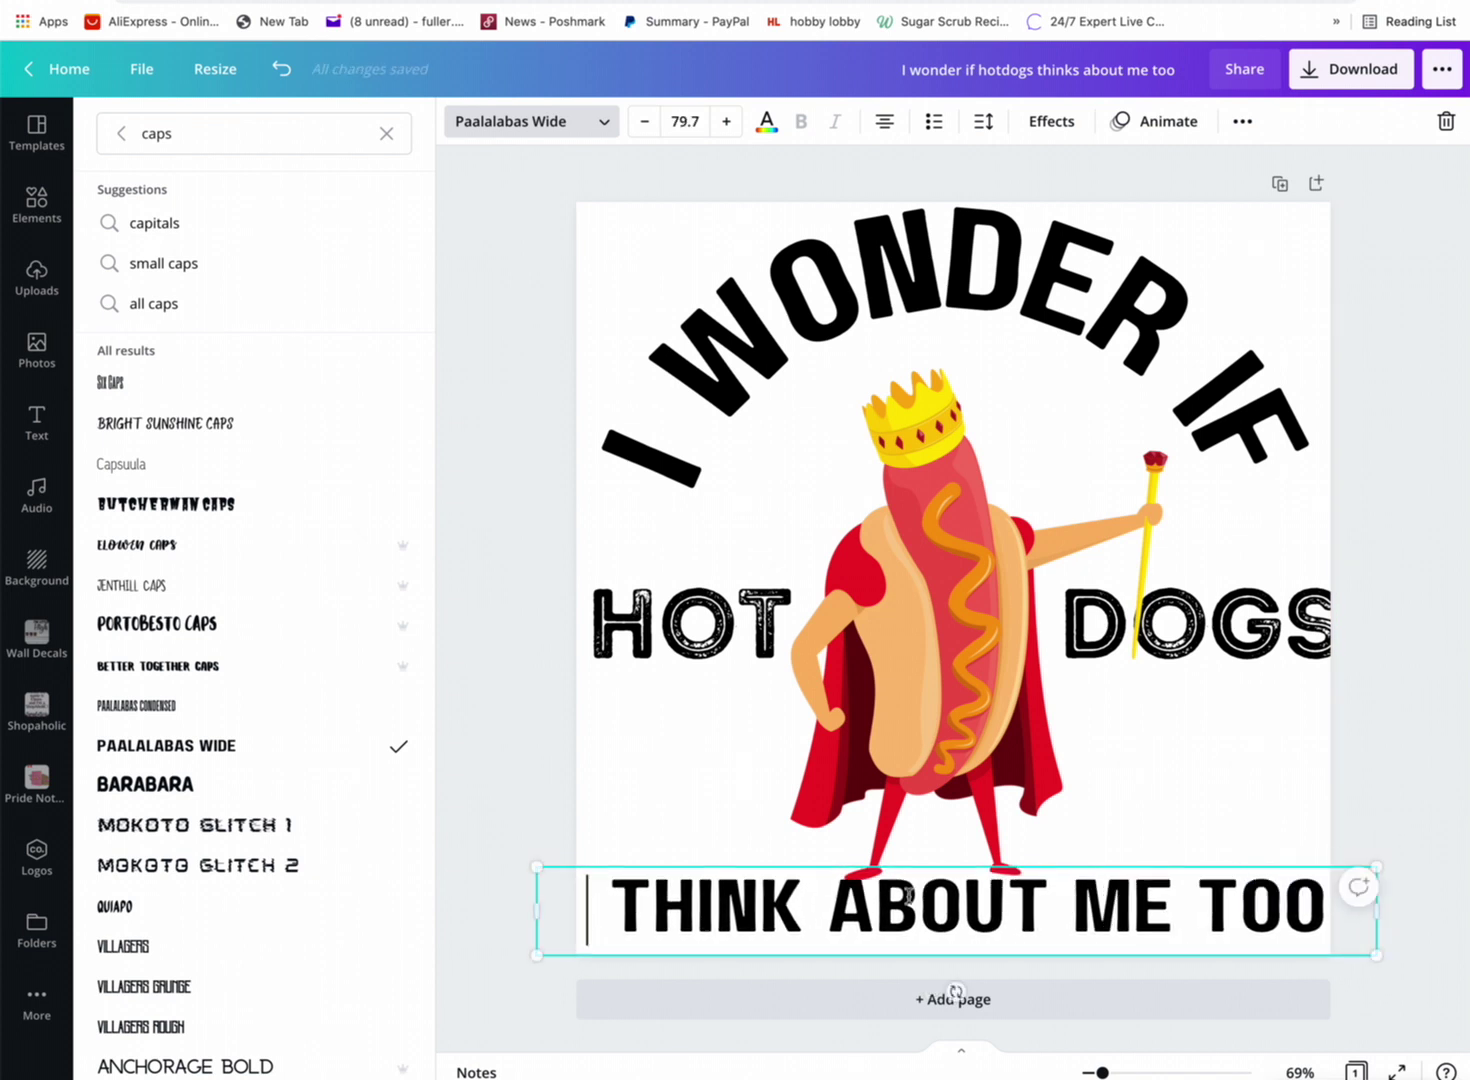
{"action": "left_click_drag", "start_coordinate": [534, 869], "coordinate": [496, 861]}
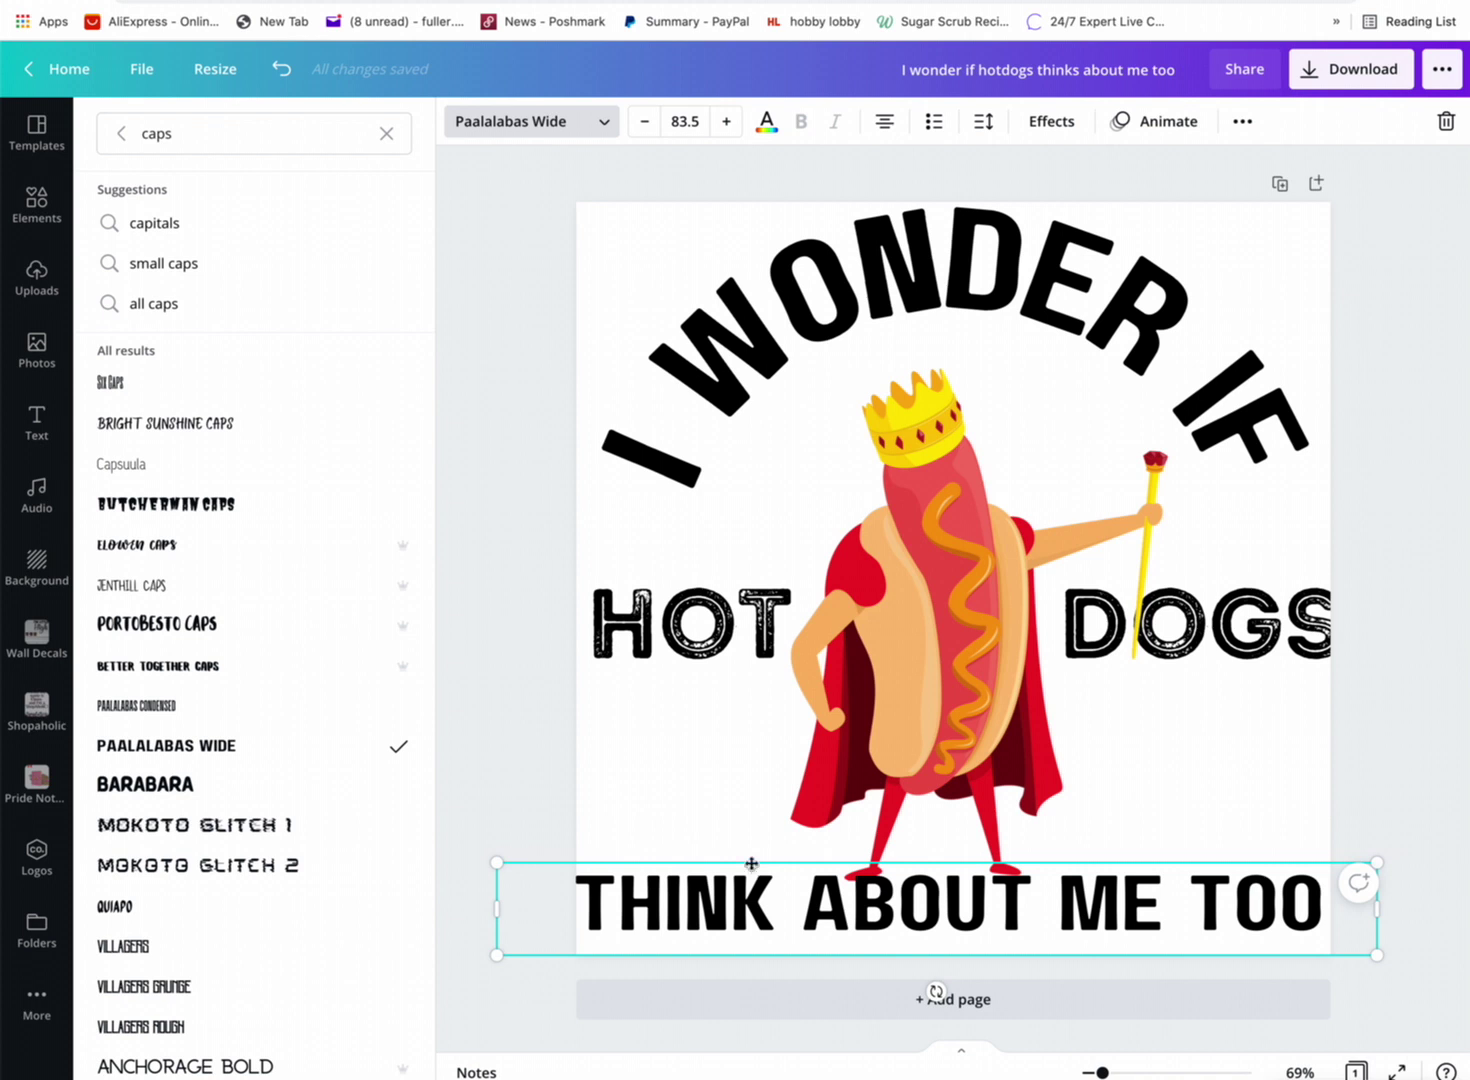
{"action": "left_click_drag", "start_coordinate": [751, 863], "coordinate": [751, 873]}
{"action": "left_click", "coordinate": [1053, 290]}
Replace the curved I WONDER IF wording with HOT DOG LOVER.
{"action": "left_click", "coordinate": [997, 288]}
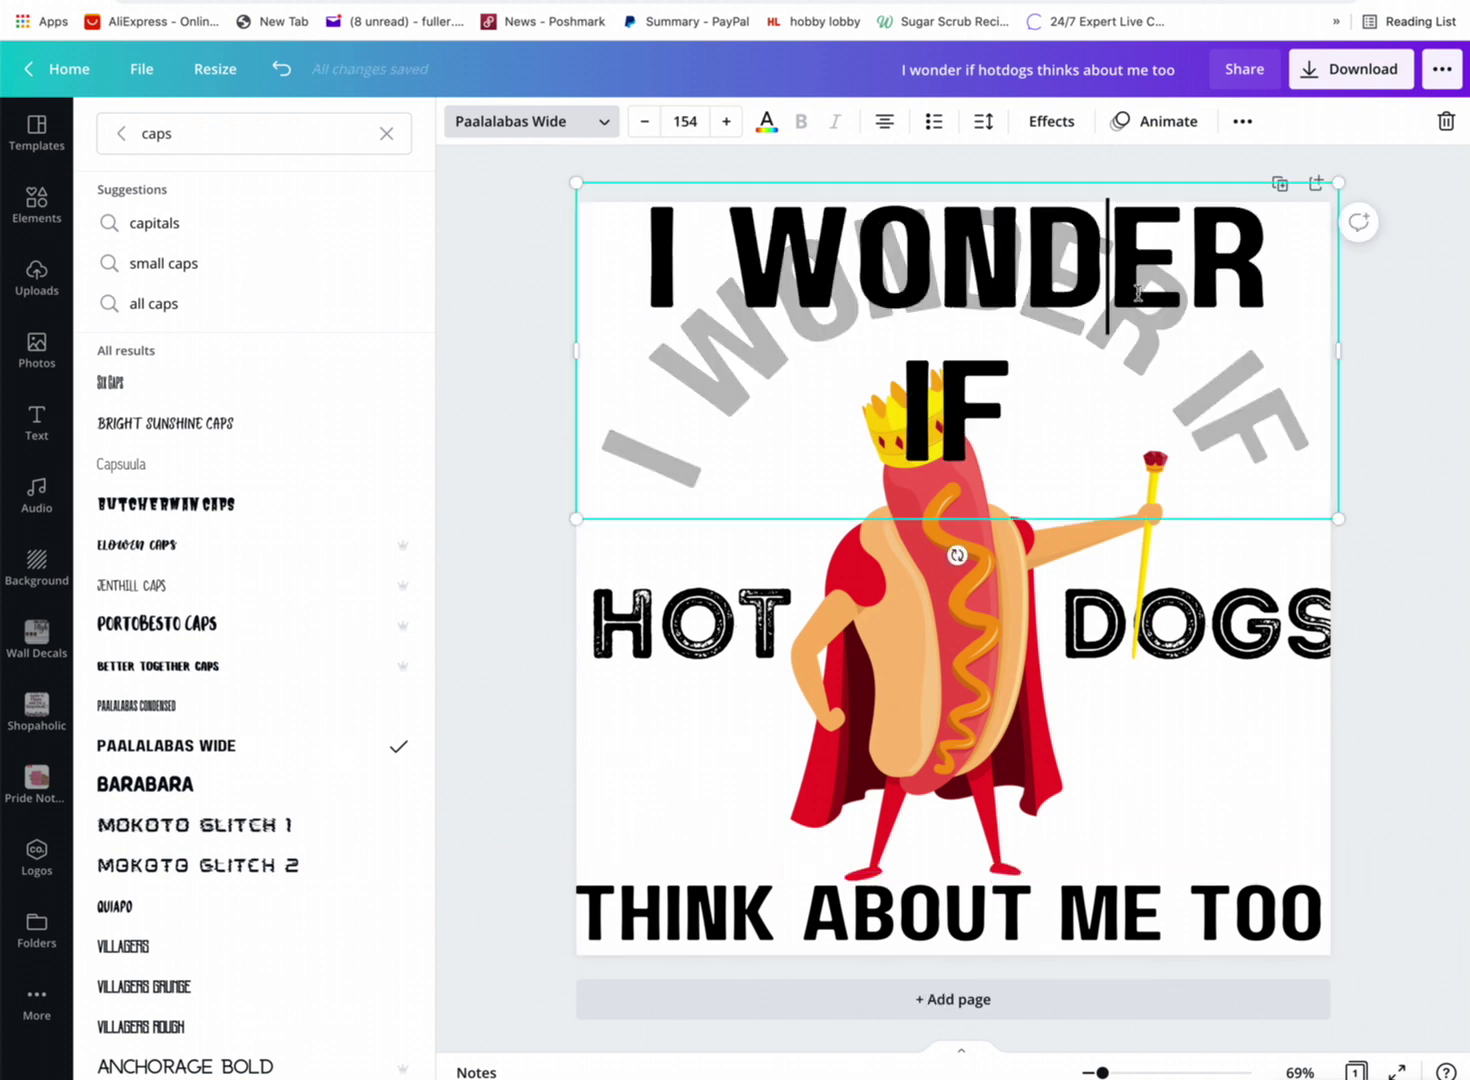
{"action": "double_click", "coordinate": [1014, 418]}
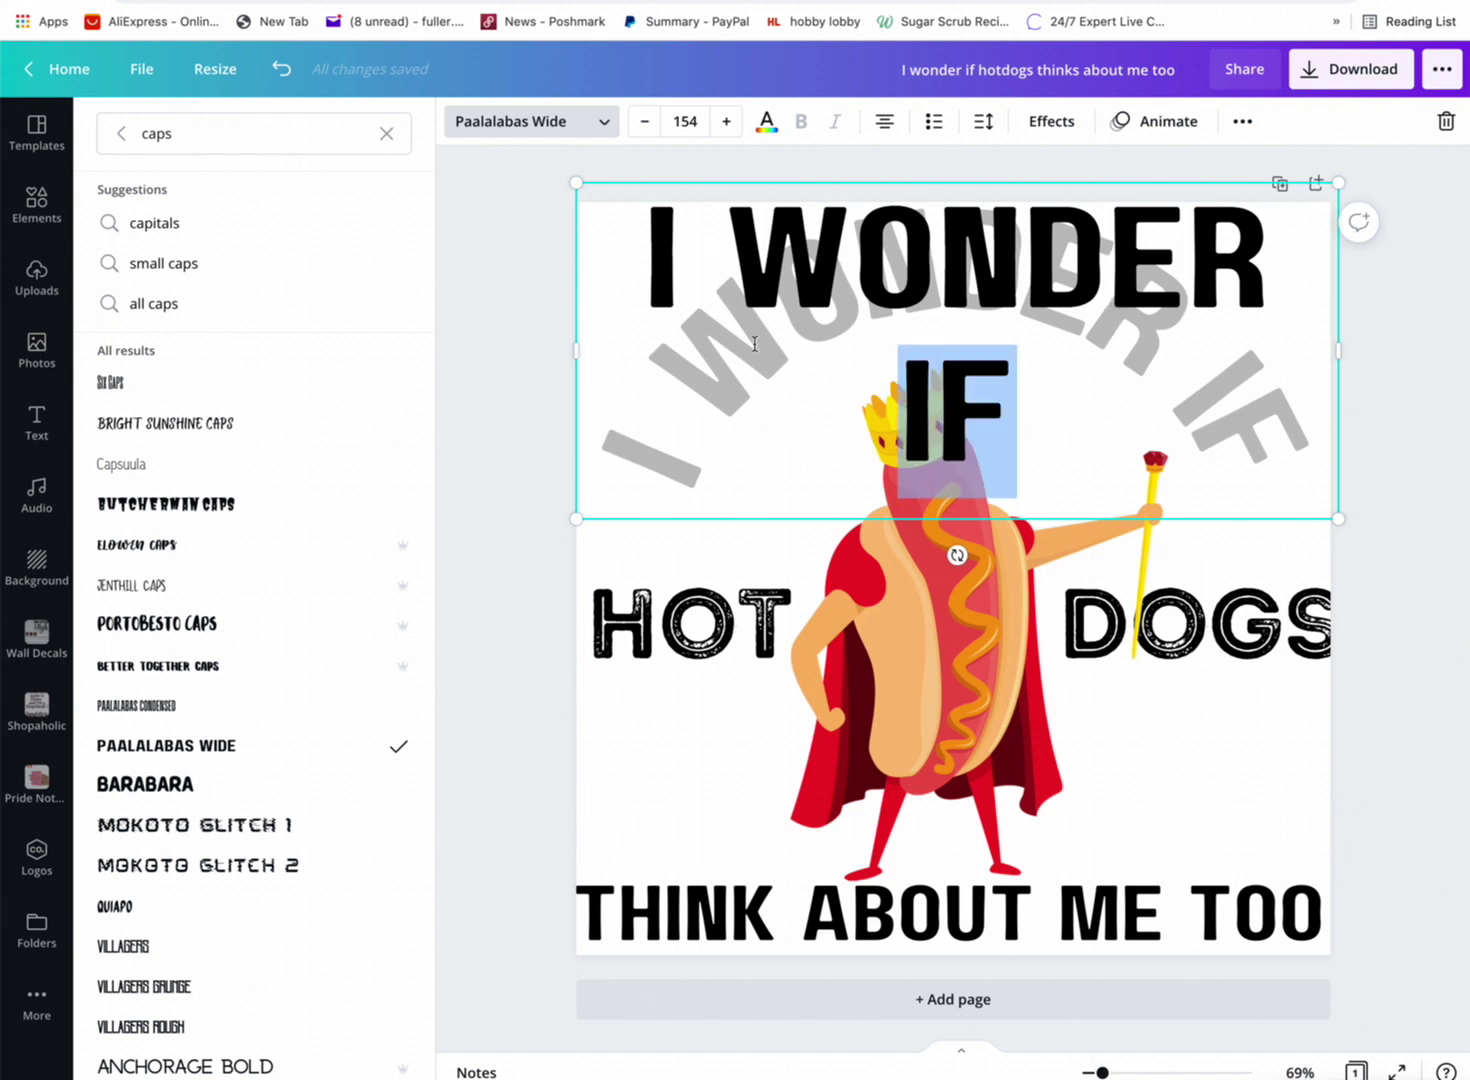
{"action": "left_click", "coordinate": [1016, 418]}
{"action": "left_click_drag", "start_coordinate": [1005, 368], "coordinate": [635, 295]}
{"action": "type", "text": "HOT"}
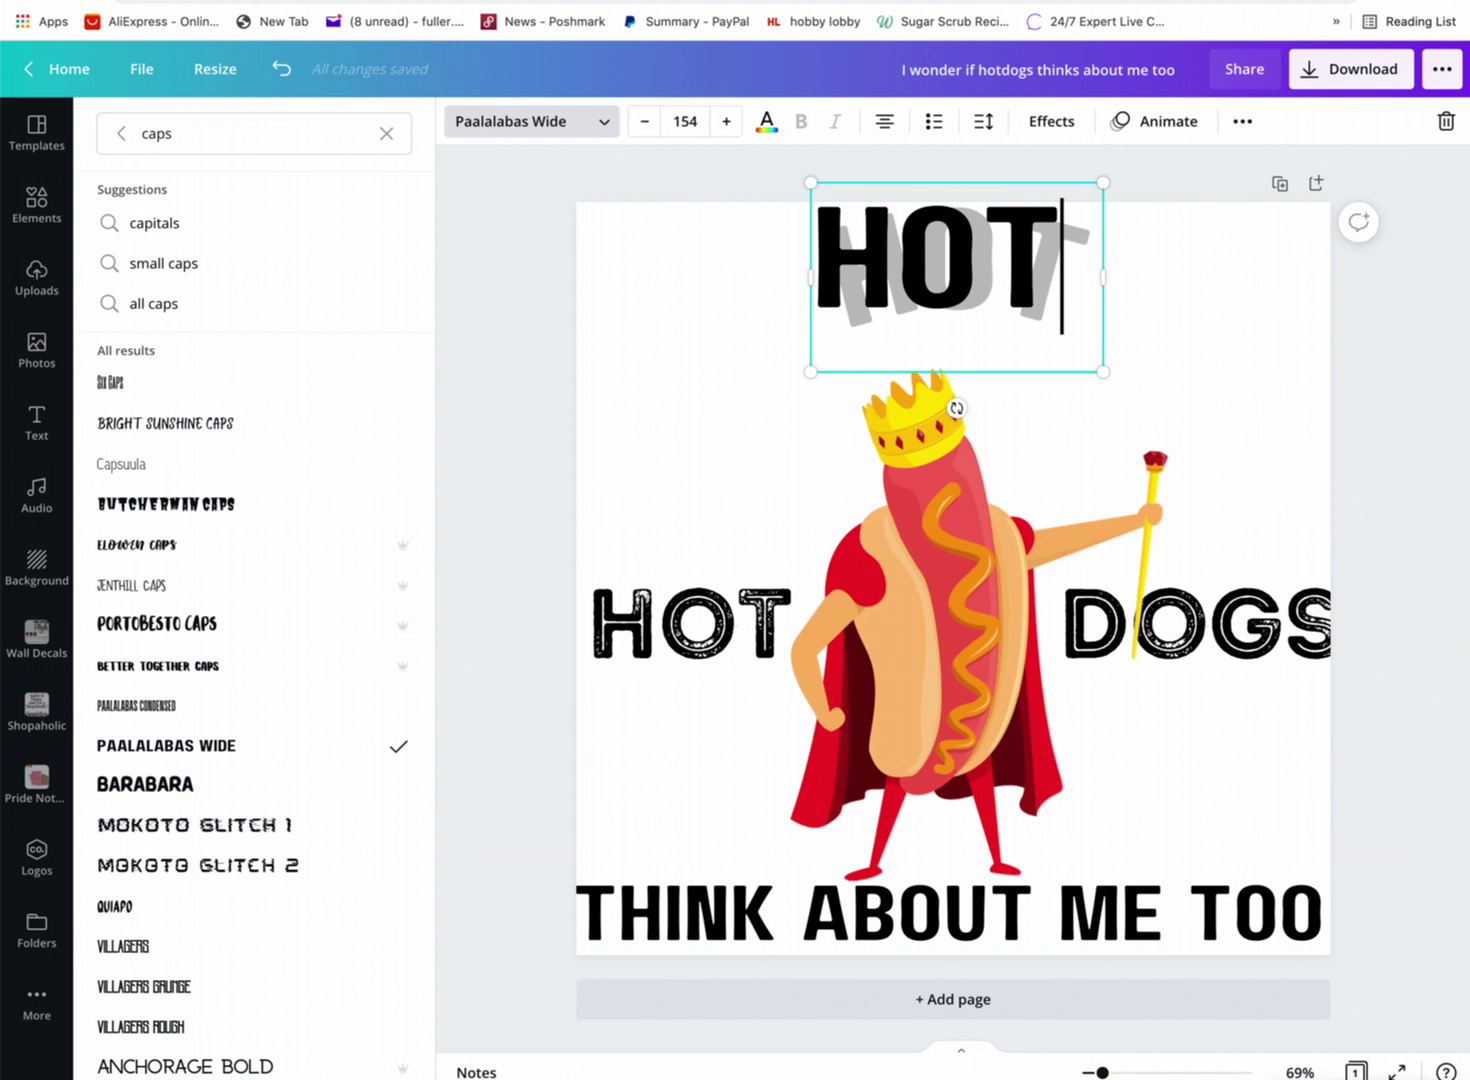
{"action": "type", "text": " DOG LOV"}
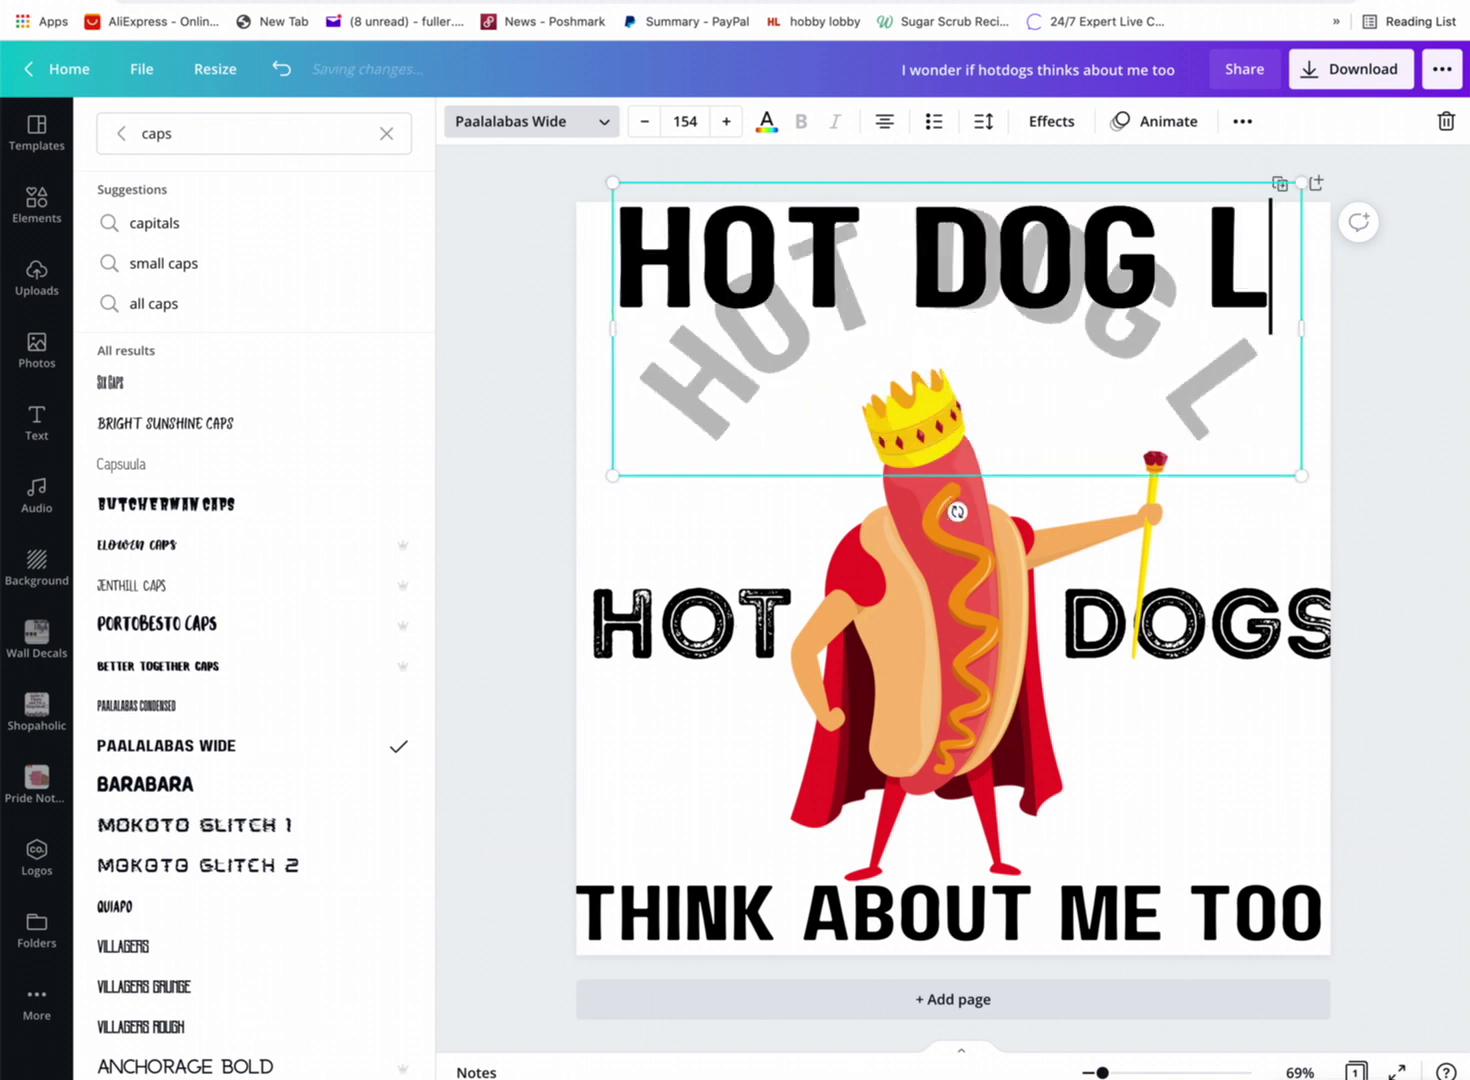
{"action": "key", "text": "BackSpace"}
{"action": "key", "text": "BackSpace"}
{"action": "type", "text": "OVE"}
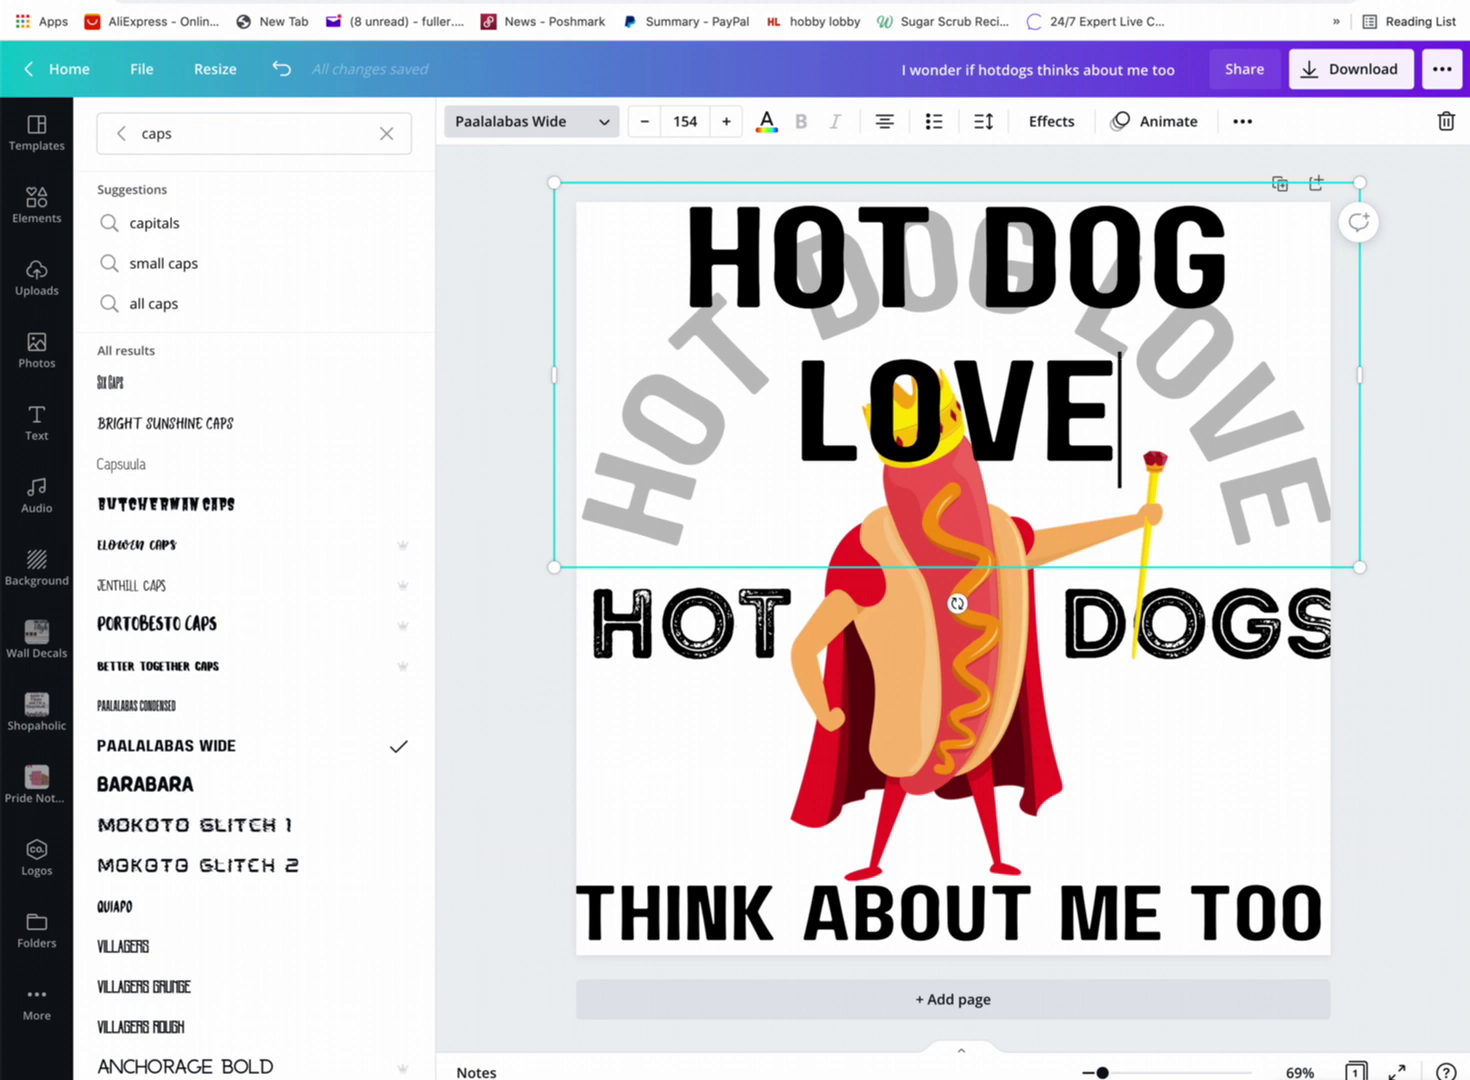
{"action": "type", "text": "R"}
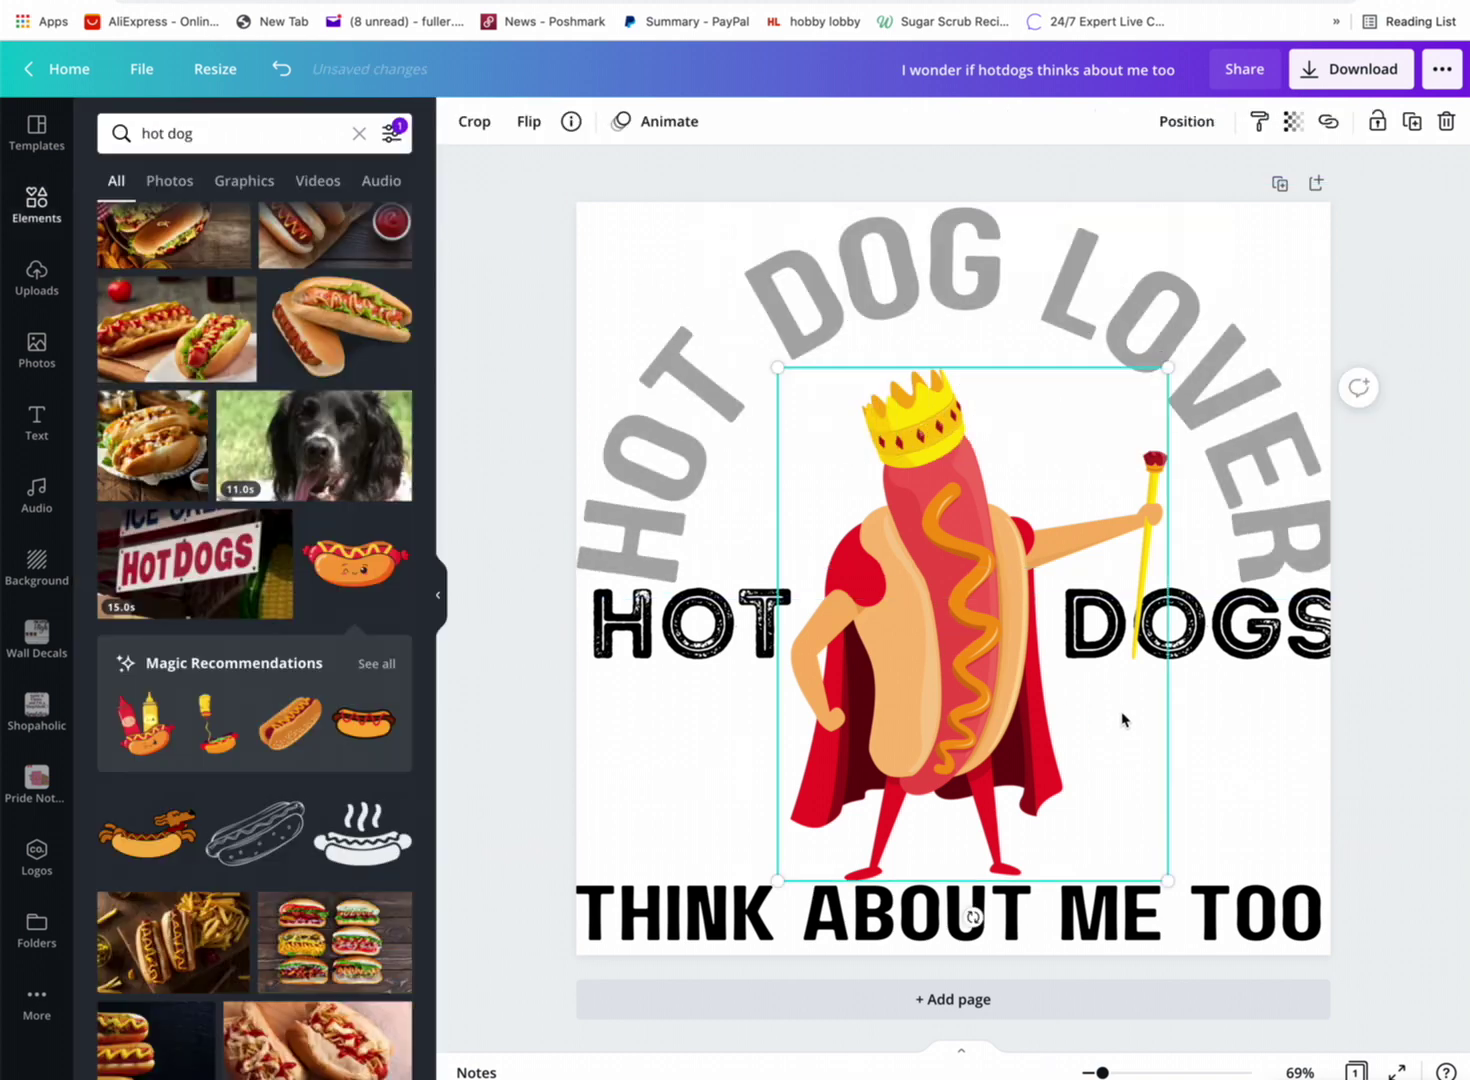
{"action": "left_click", "coordinate": [1118, 714]}
Replace the curved HOT DOG LOVER wording with #HOTDOG so it arcs again.
{"action": "left_click", "coordinate": [1122, 300]}
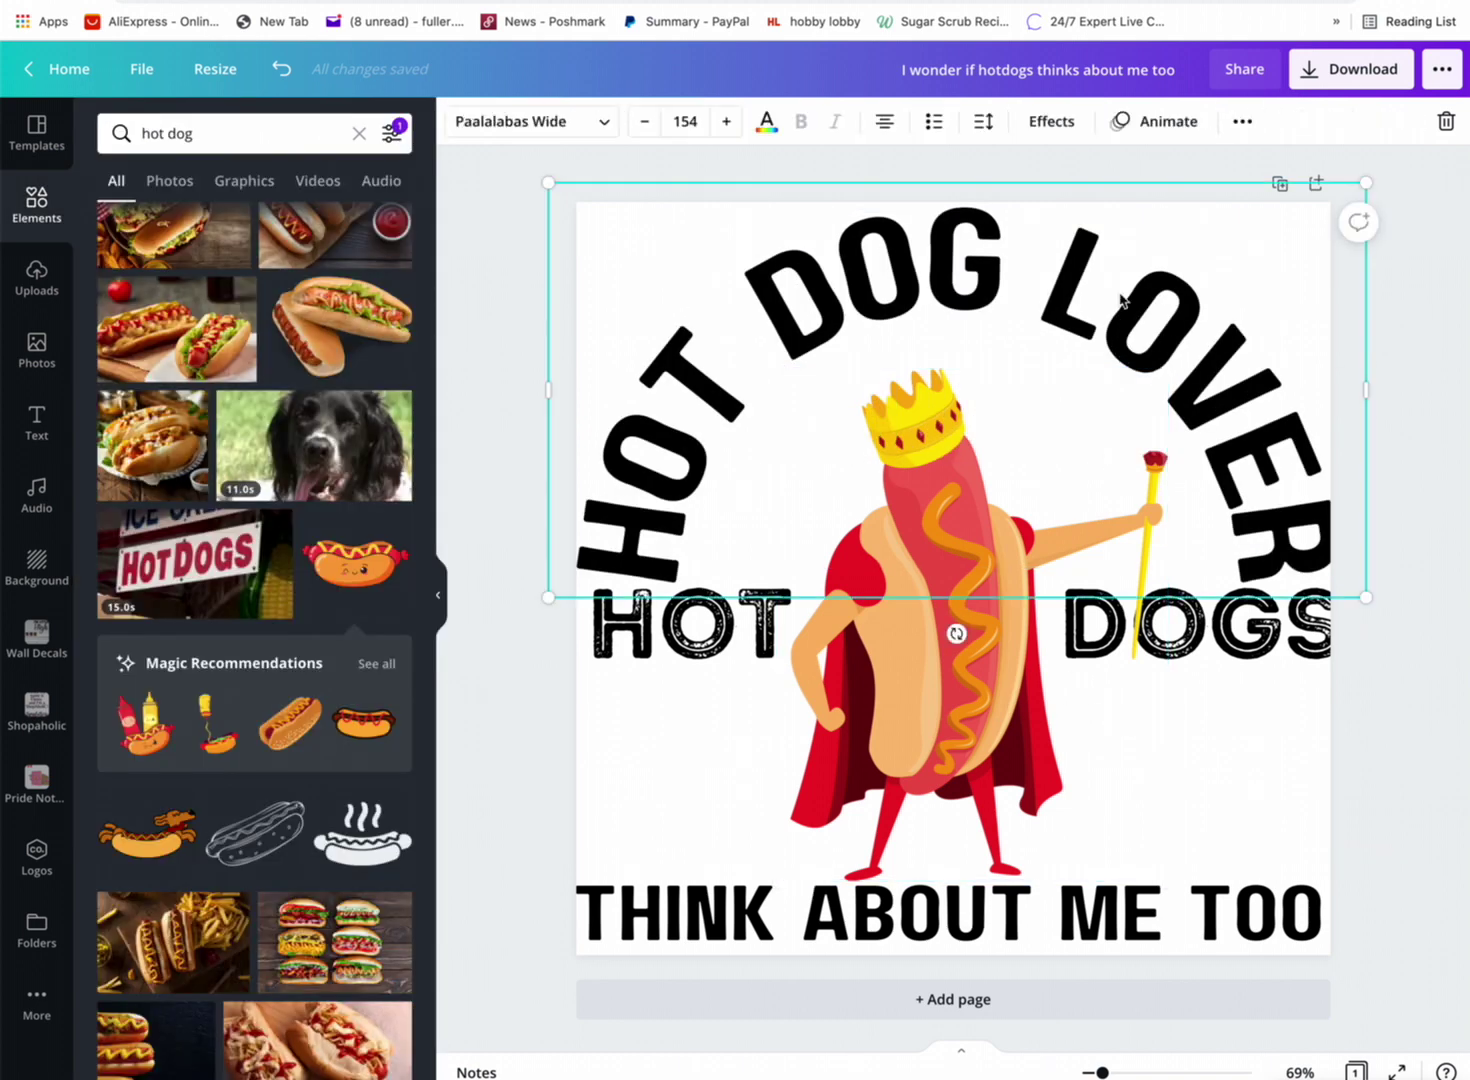
{"action": "left_click", "coordinate": [1245, 417]}
{"action": "left_click_drag", "start_coordinate": [1158, 440], "coordinate": [632, 303]}
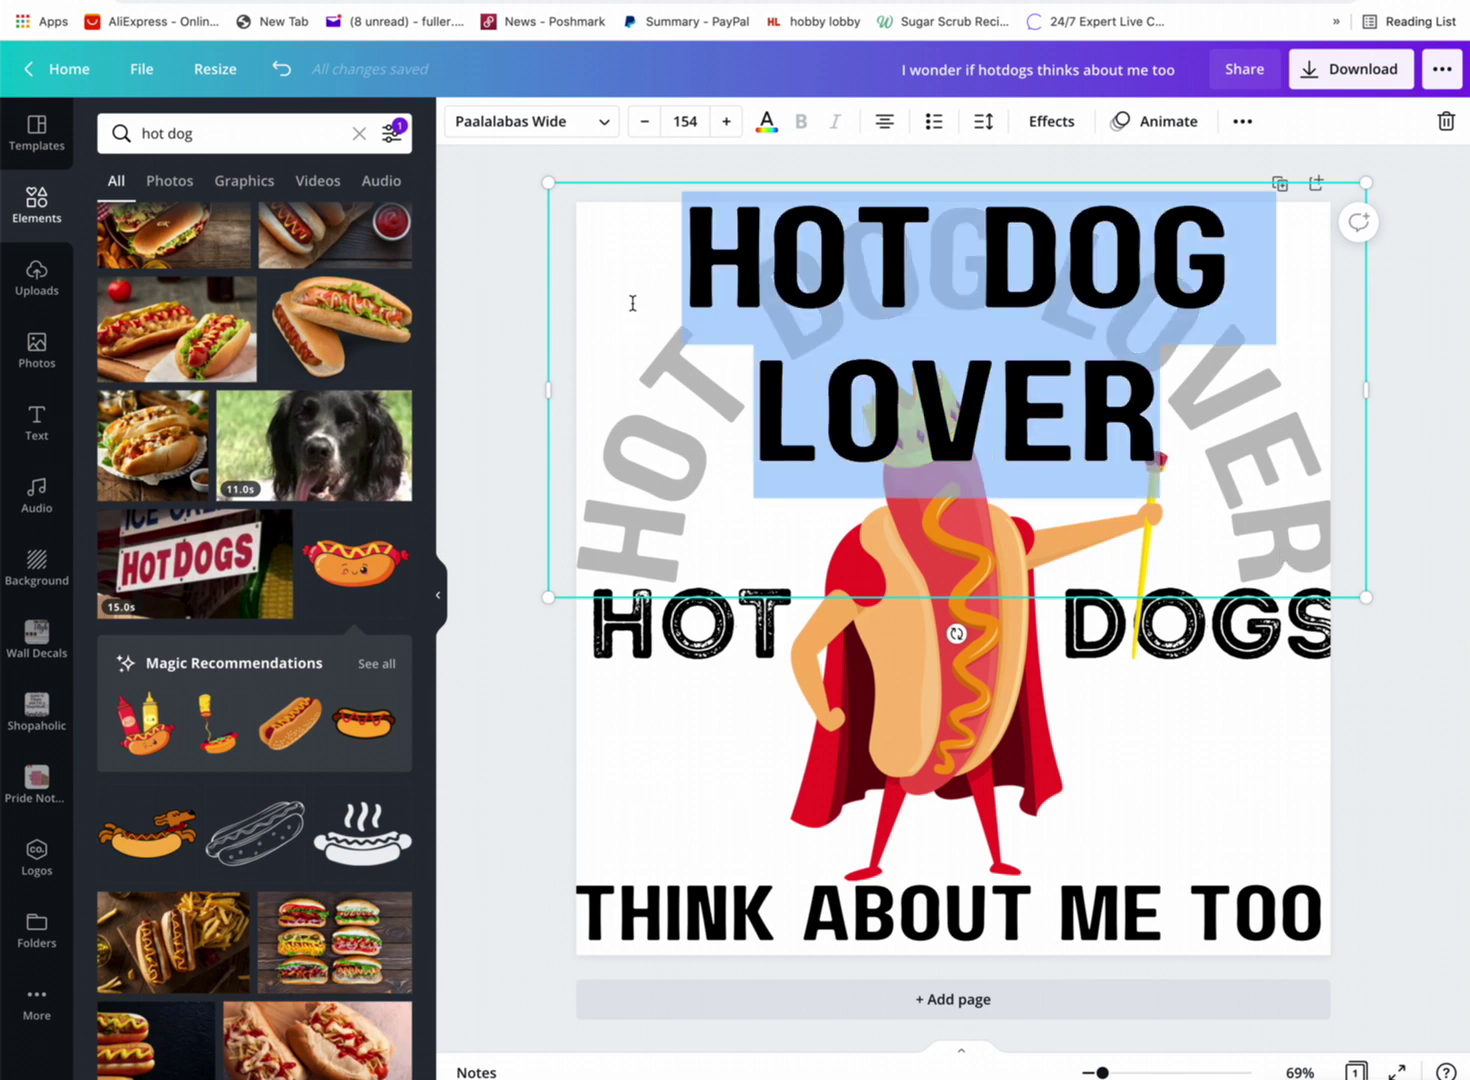
{"action": "type", "text": "#"}
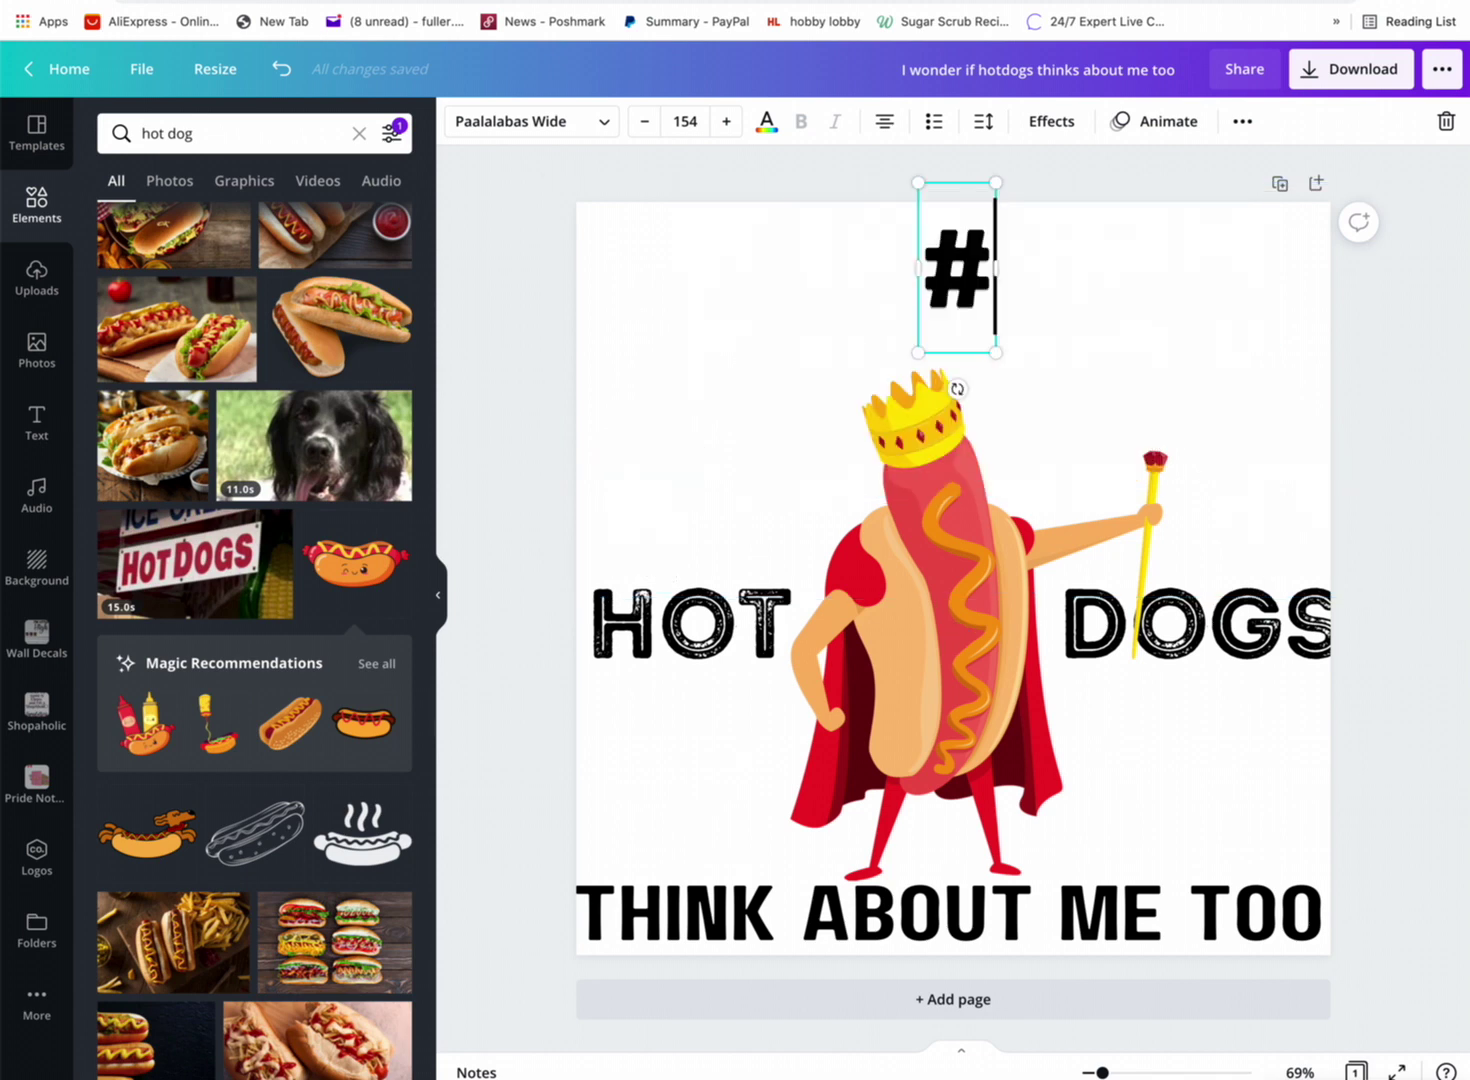
{"action": "type", "text": "HOTDOG"}
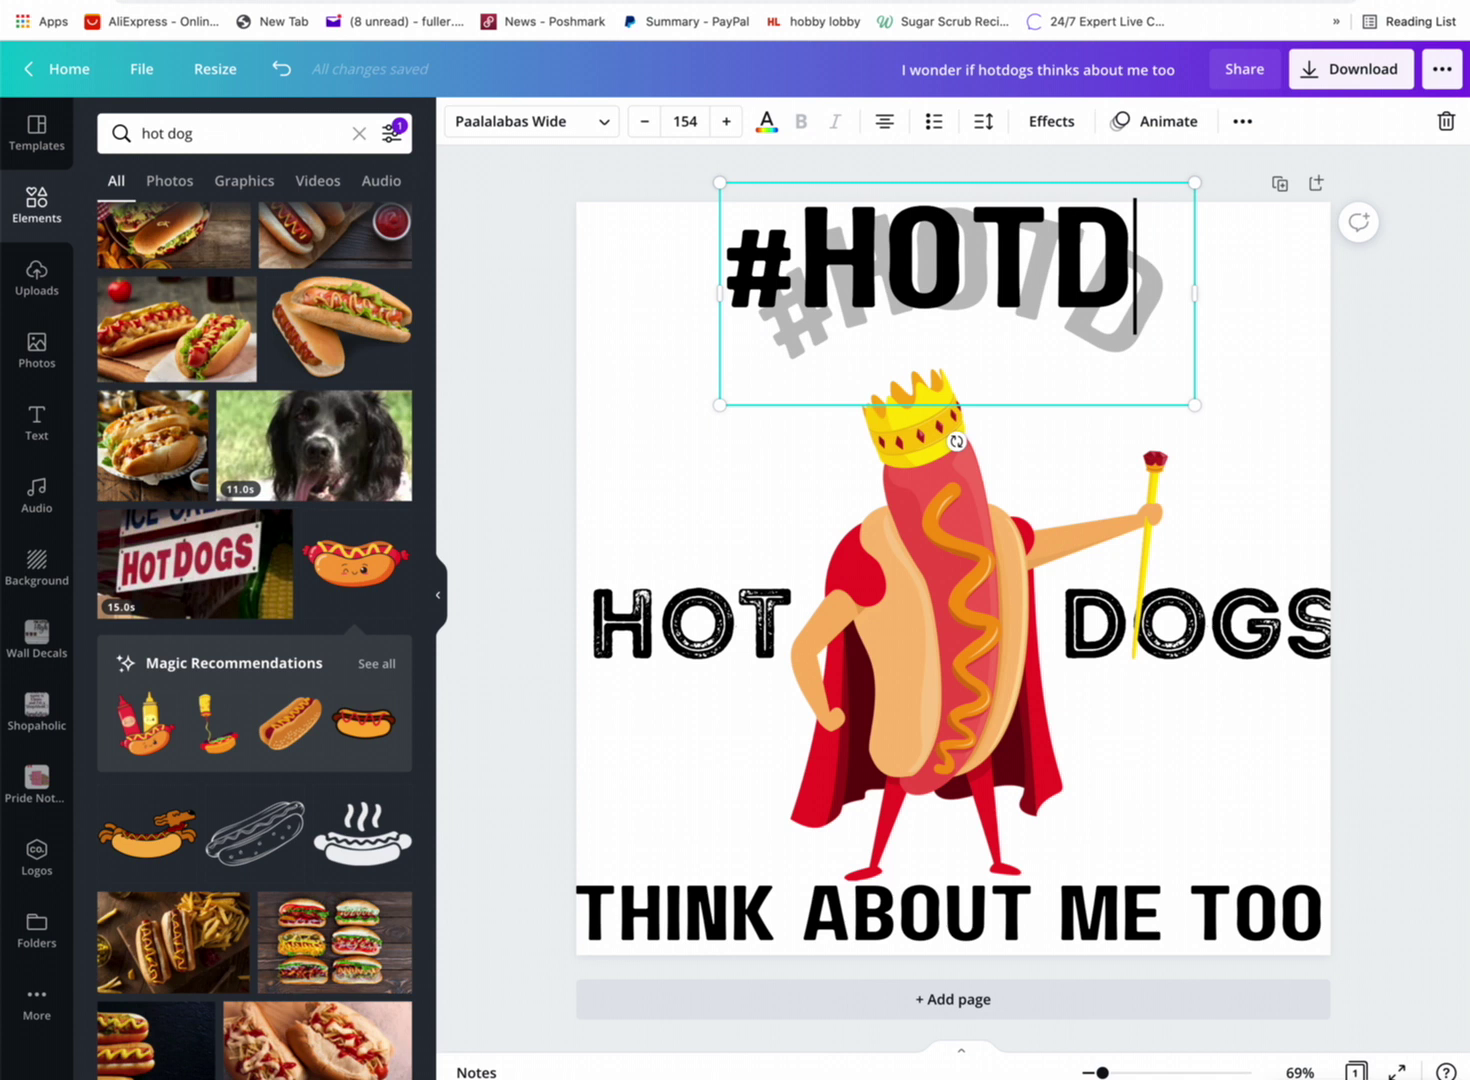
{"action": "left_click", "coordinate": [1240, 566]}
{"action": "left_click", "coordinate": [1043, 289]}
Scale the curved #HOTDOG up through 181 to size 207 and shift it up-left across the top.
{"action": "left_click_drag", "start_coordinate": [1005, 379], "coordinate": [1001, 384]}
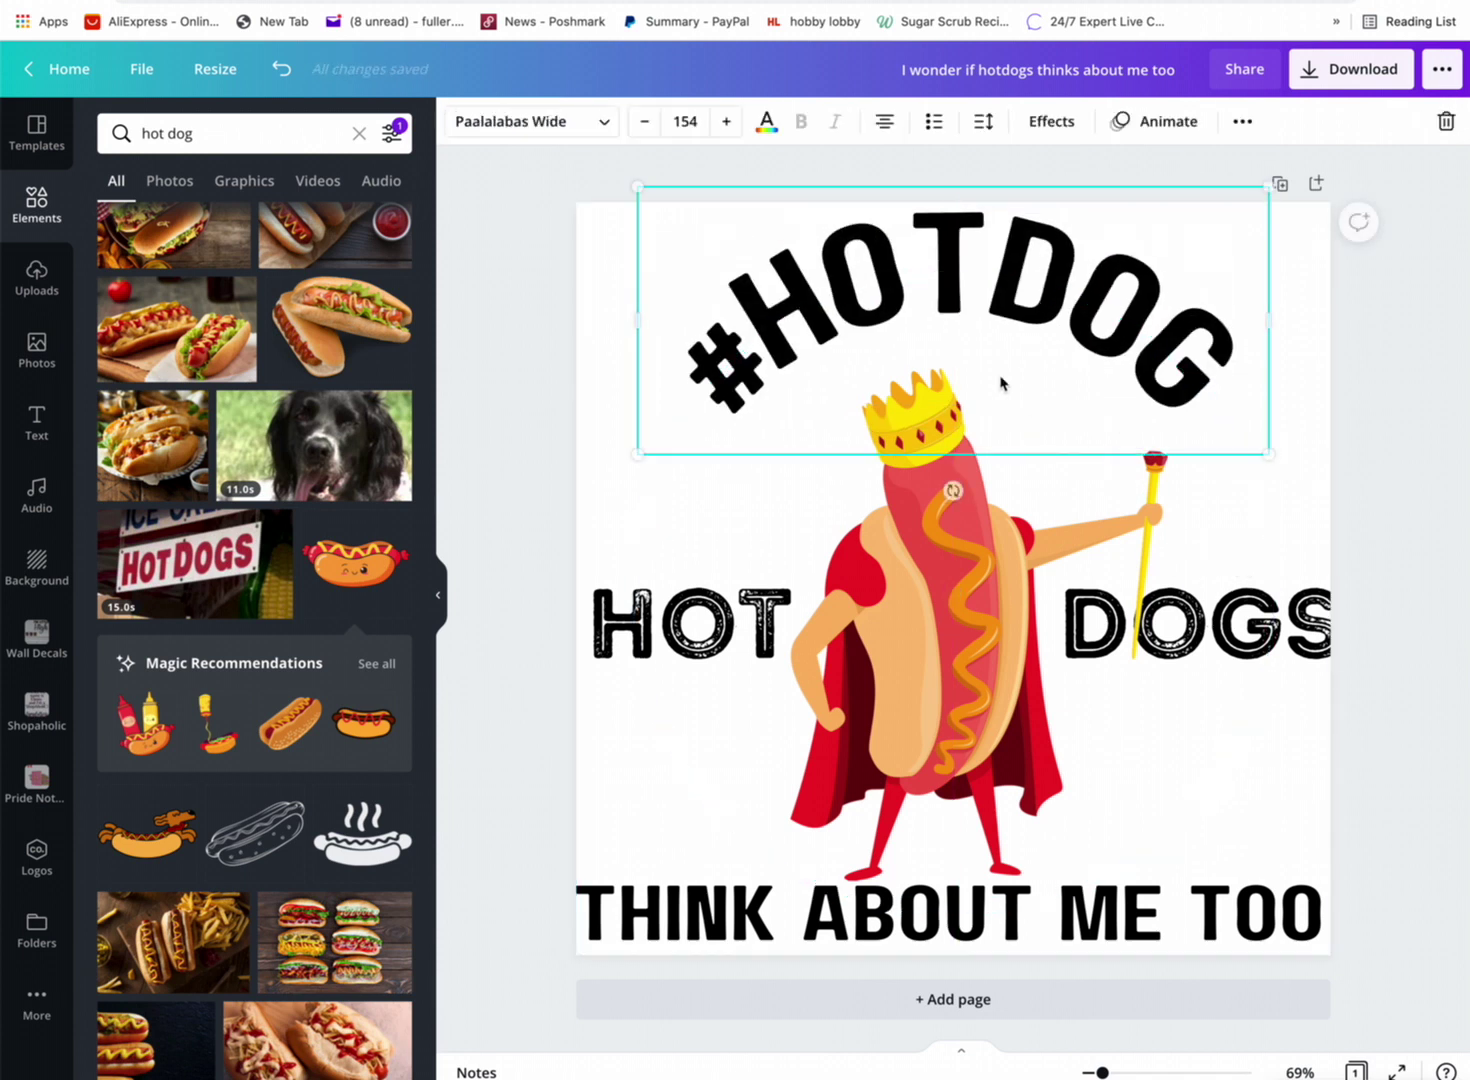
{"action": "mouse_move", "coordinate": [907, 607]}
{"action": "left_mouse_down"}
{"action": "mouse_move", "coordinate": [902, 577]}
{"action": "mouse_move", "coordinate": [903, 598]}
{"action": "left_mouse_up"}
{"action": "left_click", "coordinate": [779, 316]}
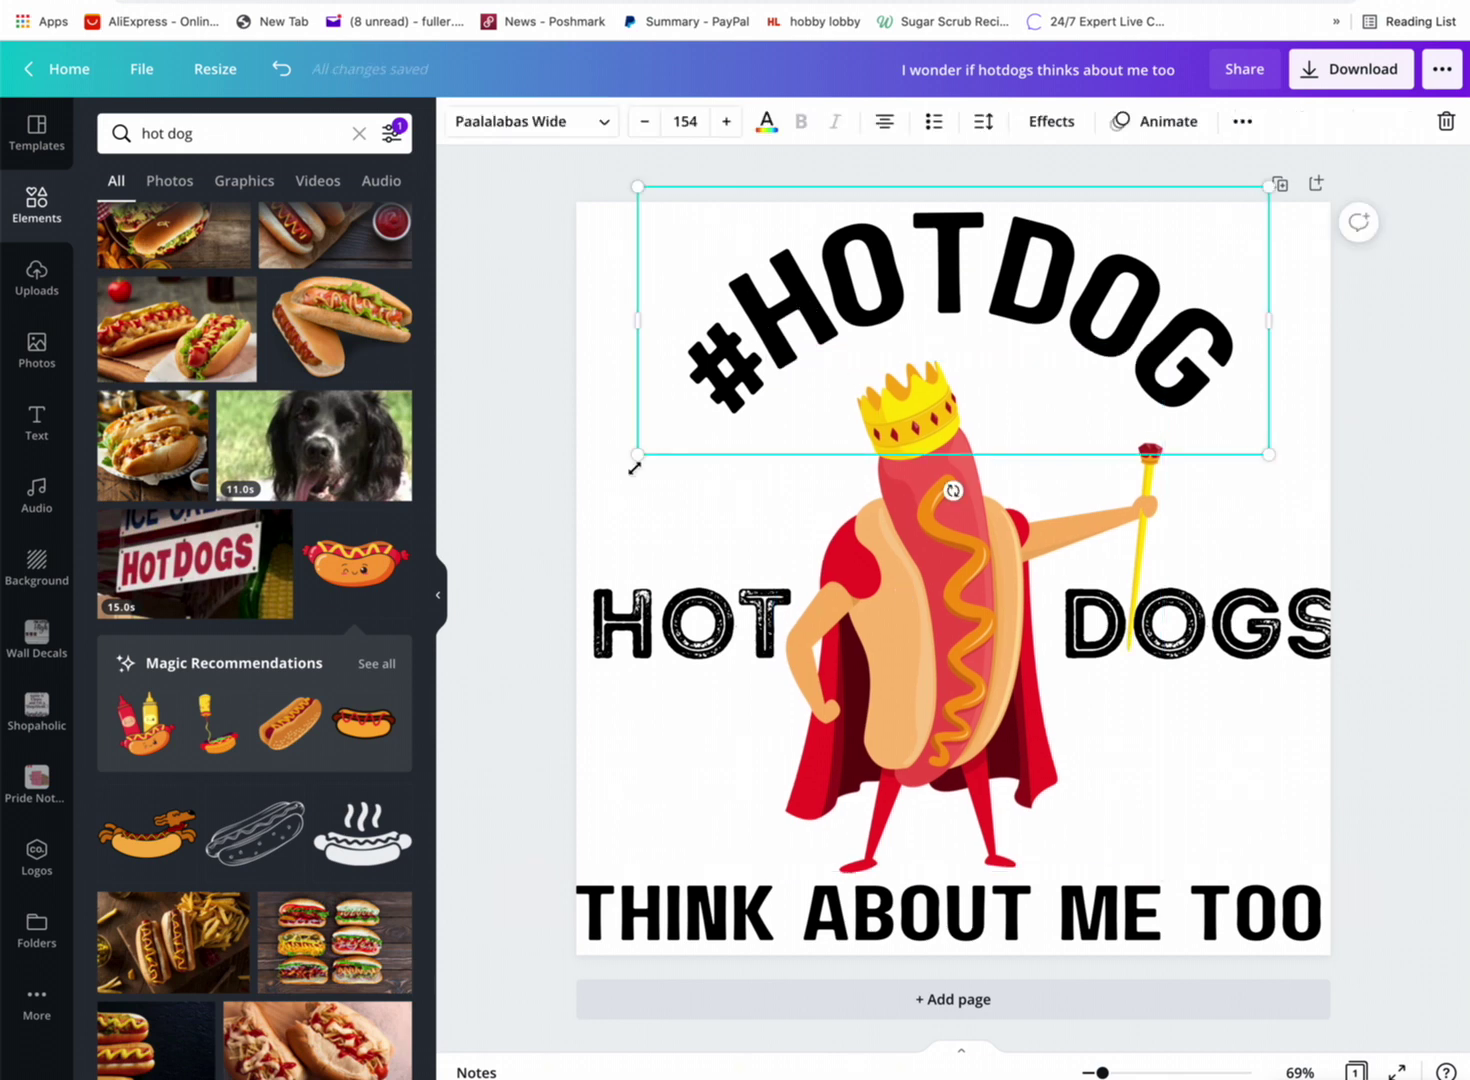
{"action": "left_click_drag", "start_coordinate": [634, 467], "coordinate": [524, 500]}
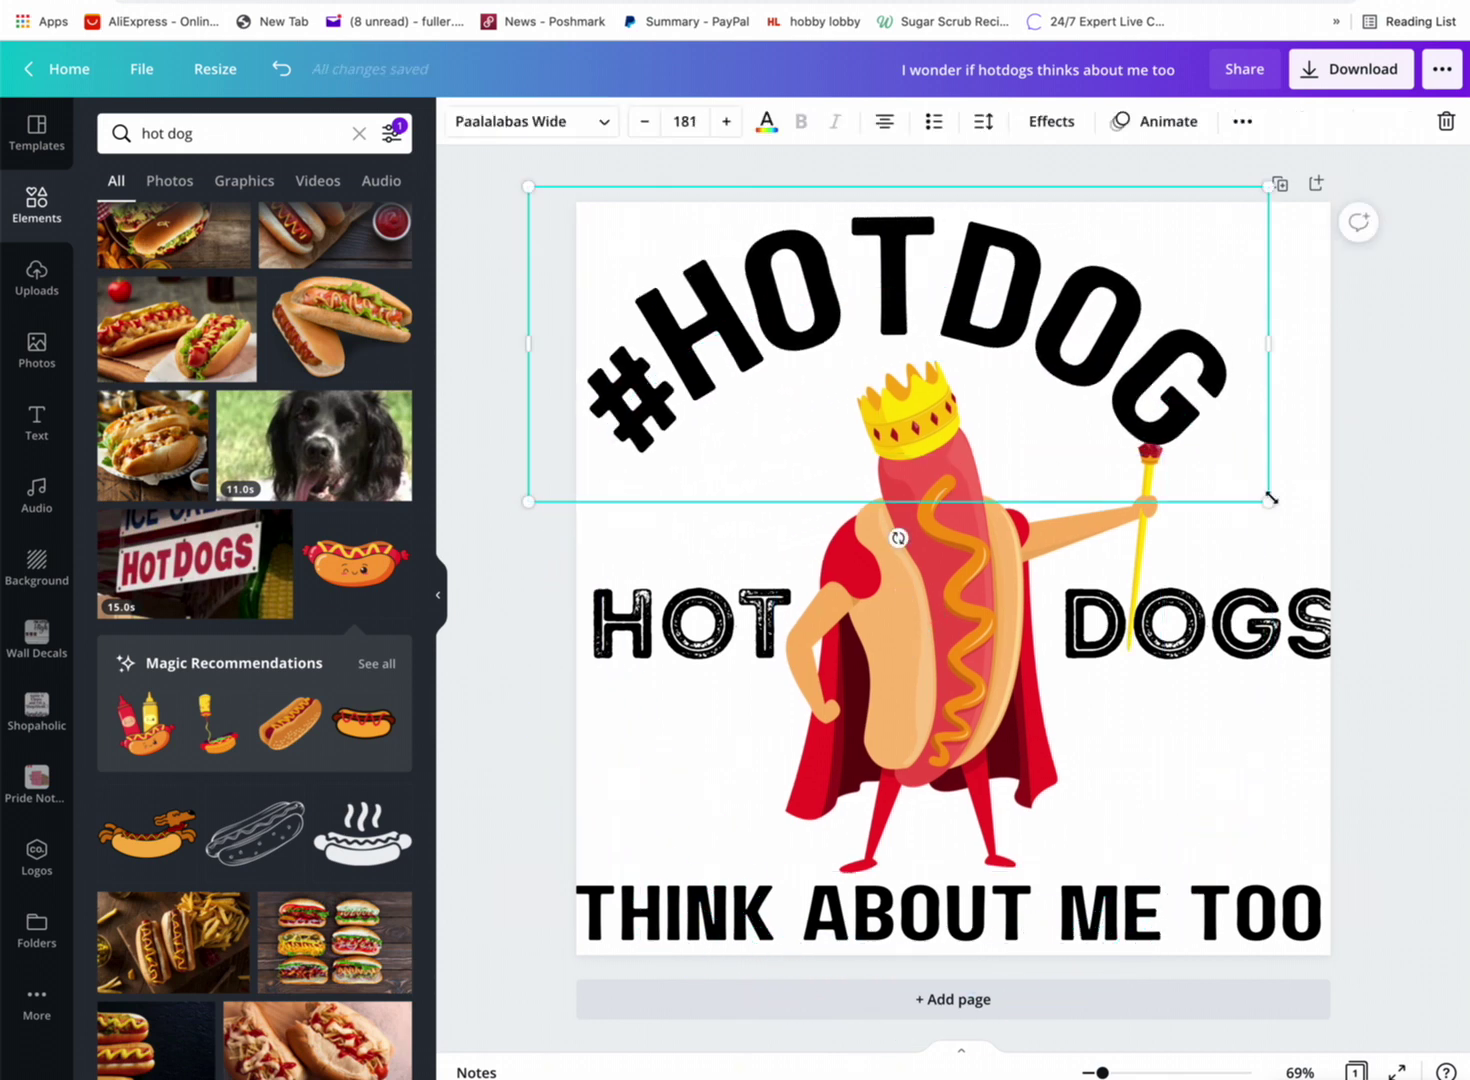
{"action": "left_click_drag", "start_coordinate": [1270, 498], "coordinate": [1383, 516]}
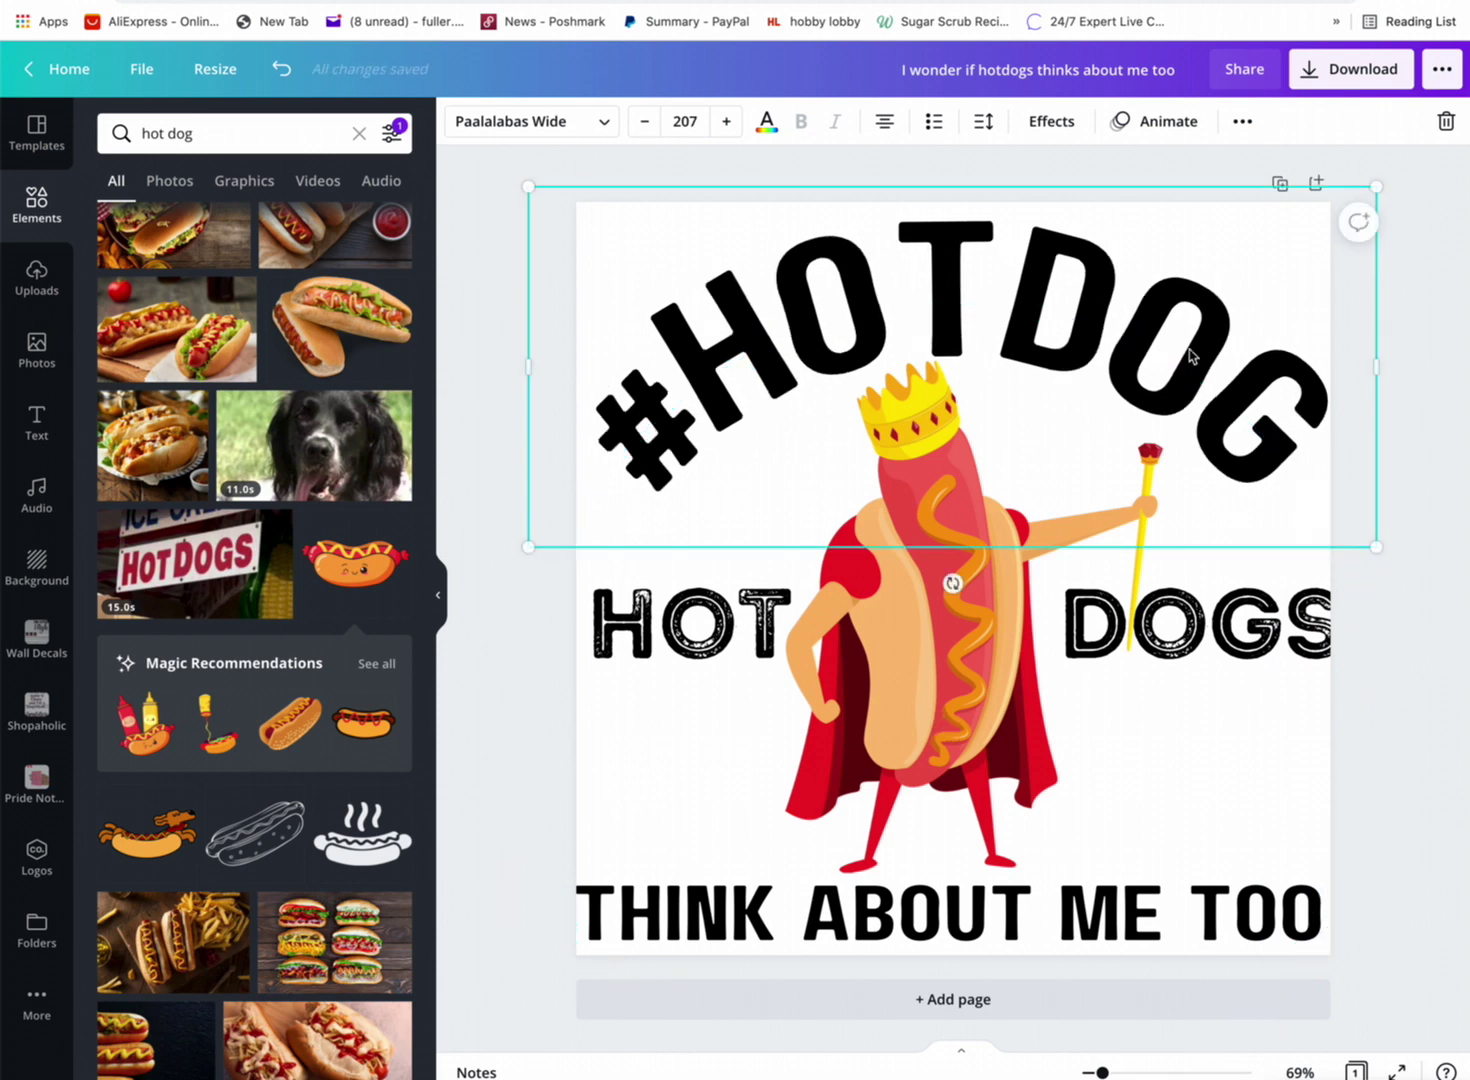
{"action": "left_click_drag", "start_coordinate": [1190, 355], "coordinate": [1108, 311]}
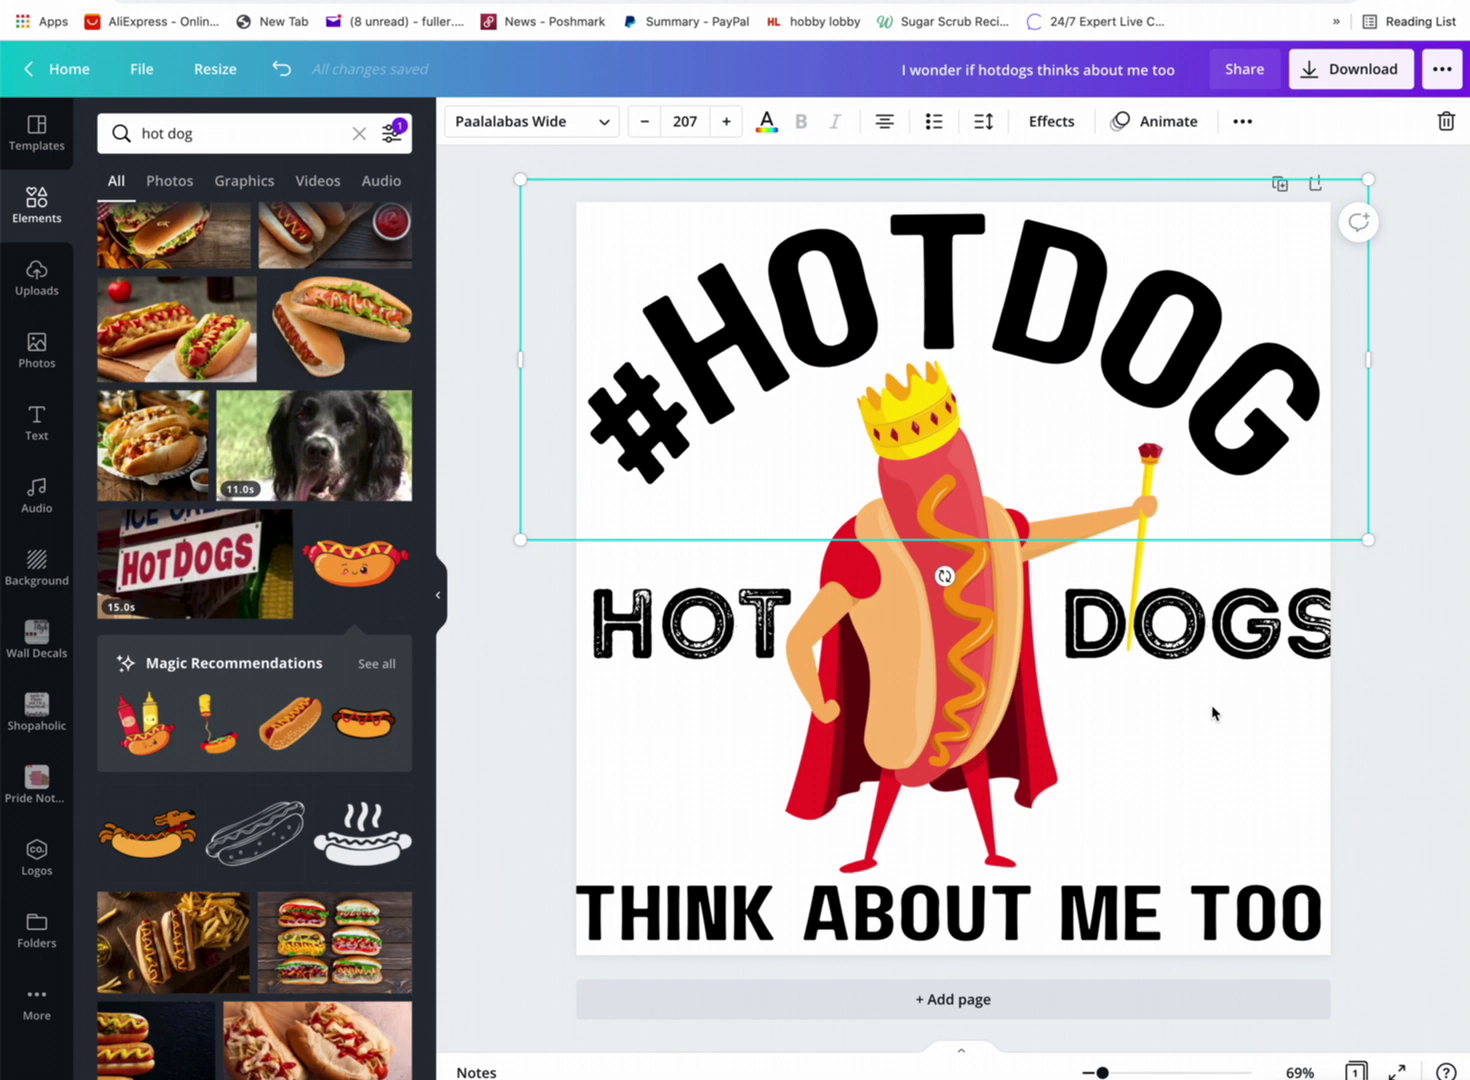
{"action": "double_click", "coordinate": [1203, 352]}
{"action": "left_click", "coordinate": [1177, 884]}
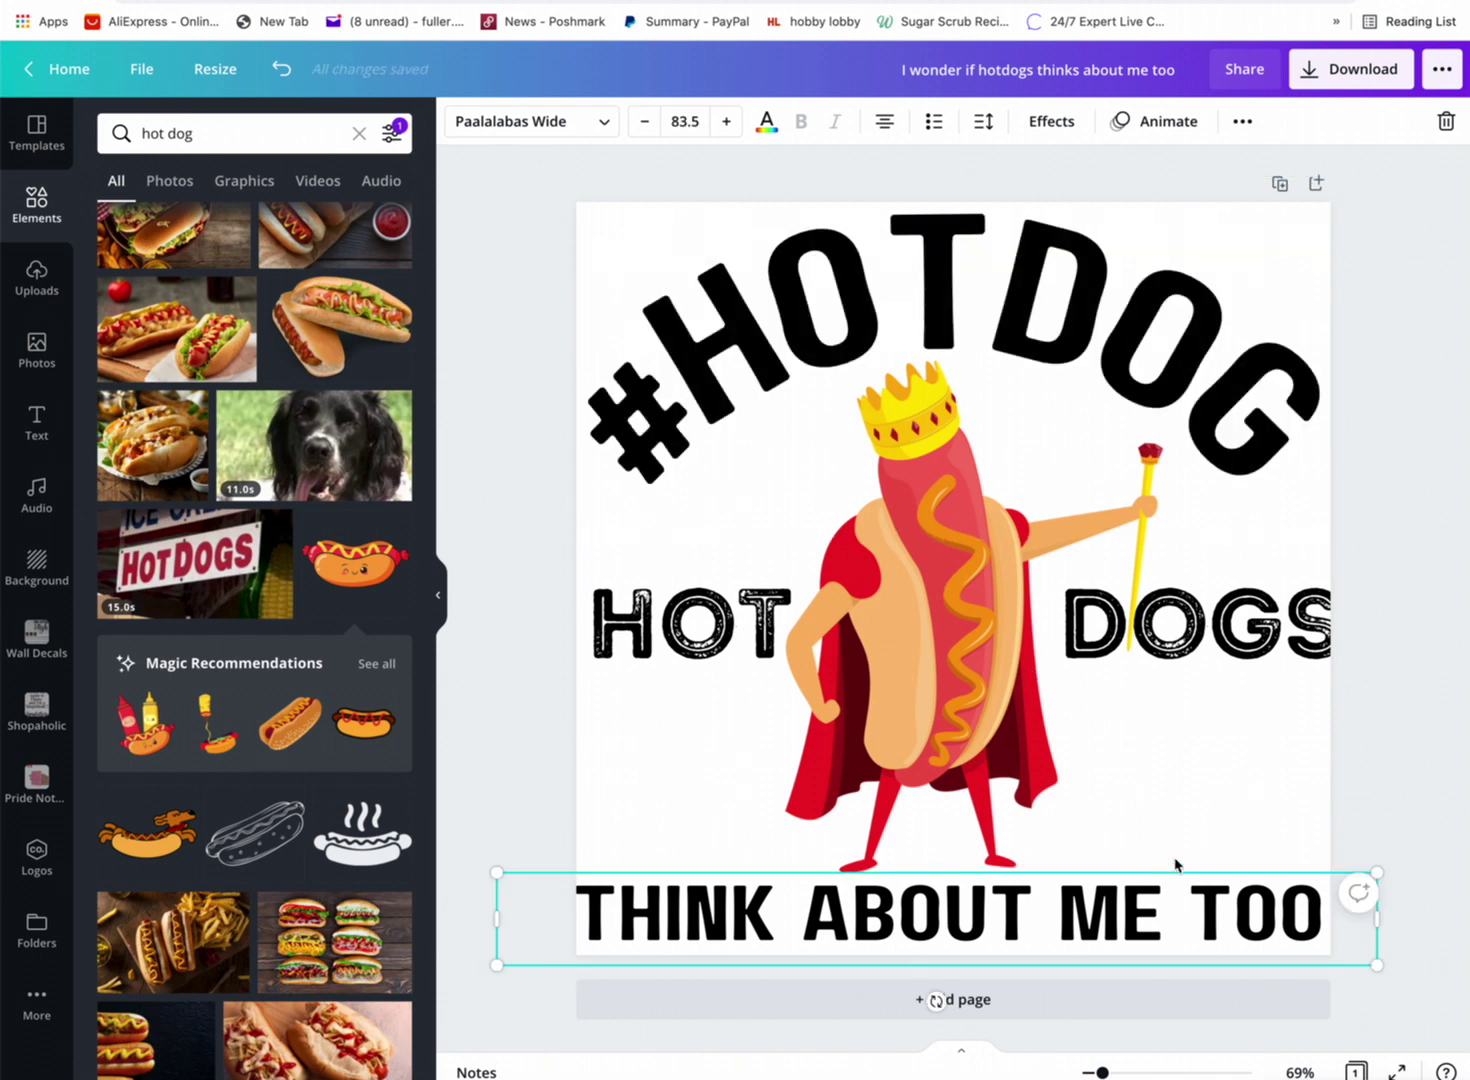
{"action": "left_click", "coordinate": [1248, 803]}
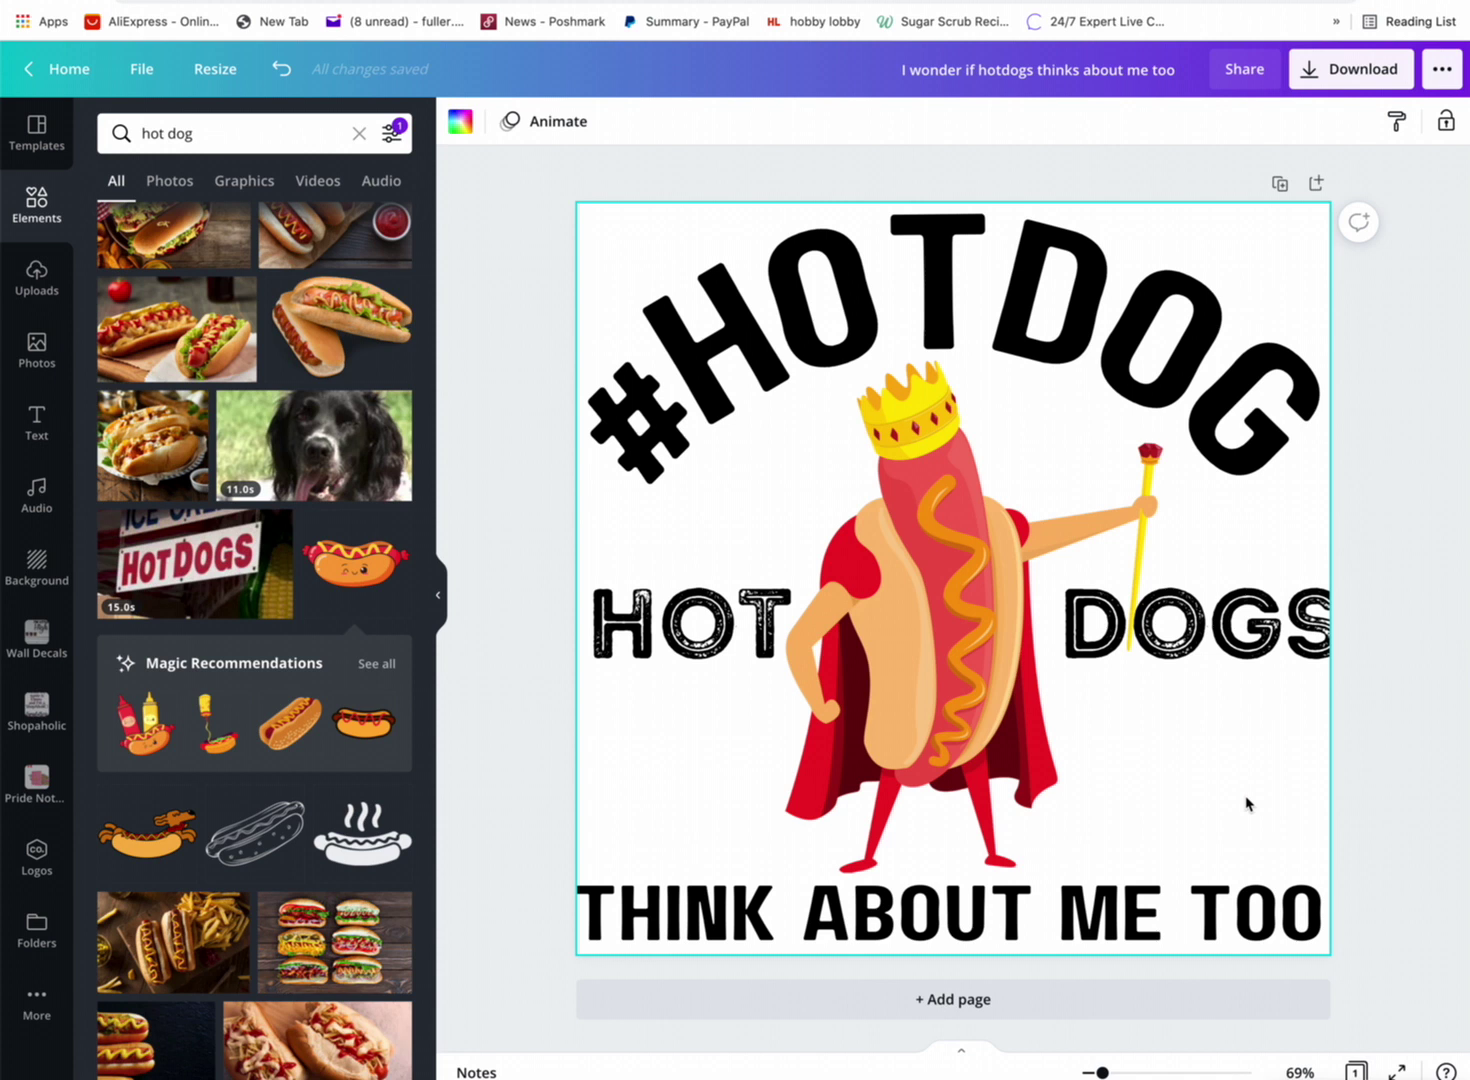
Drag the hot dog king off the page and add an enlarged dachshund hot dog at left.
{"action": "left_click", "coordinate": [909, 530]}
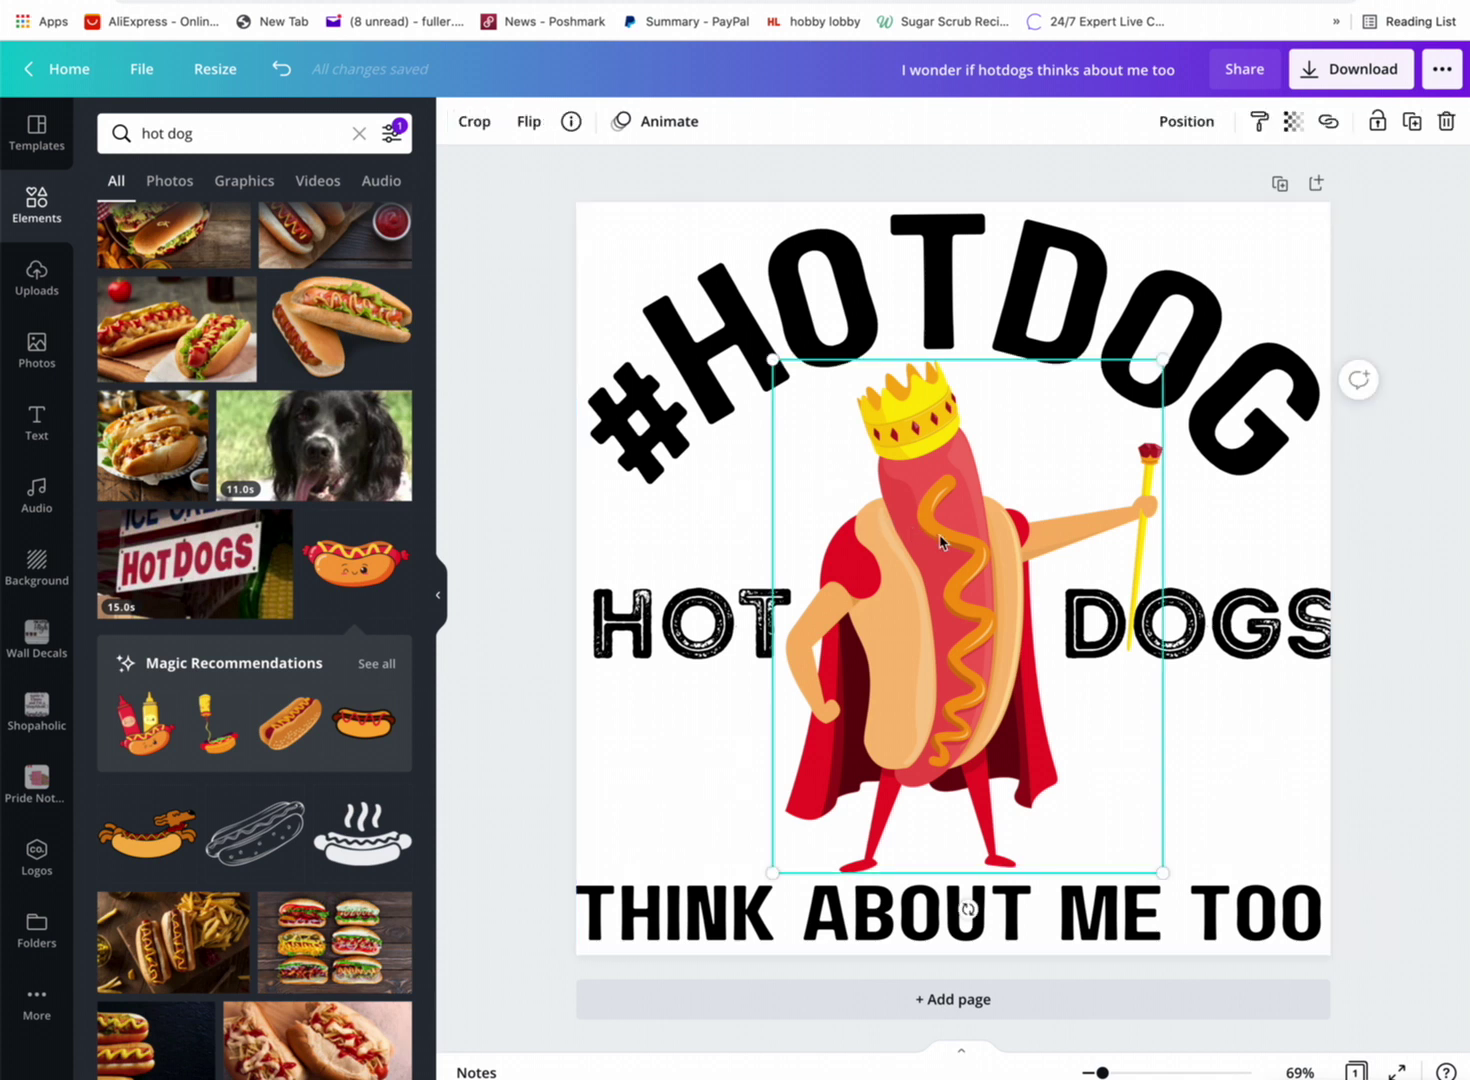
{"action": "left_click_drag", "start_coordinate": [848, 583], "coordinate": [330, 700]}
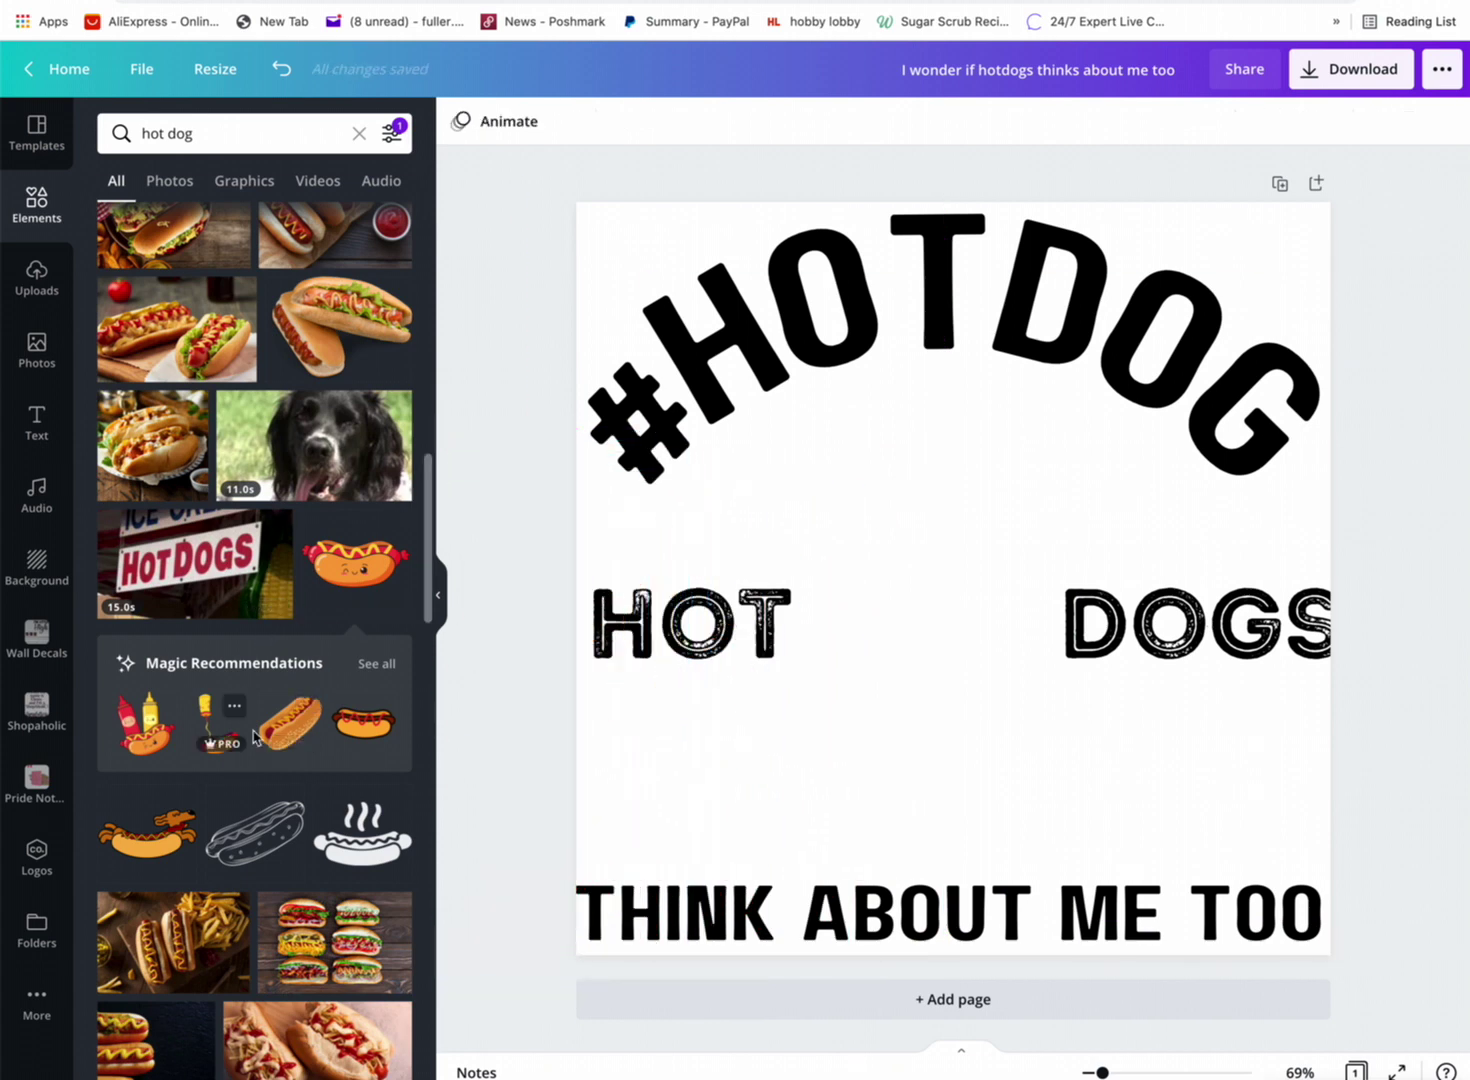
{"action": "left_click", "coordinate": [158, 836]}
{"action": "left_click_drag", "start_coordinate": [951, 590], "coordinate": [891, 761]}
{"action": "left_click_drag", "start_coordinate": [1080, 638], "coordinate": [1265, 478]}
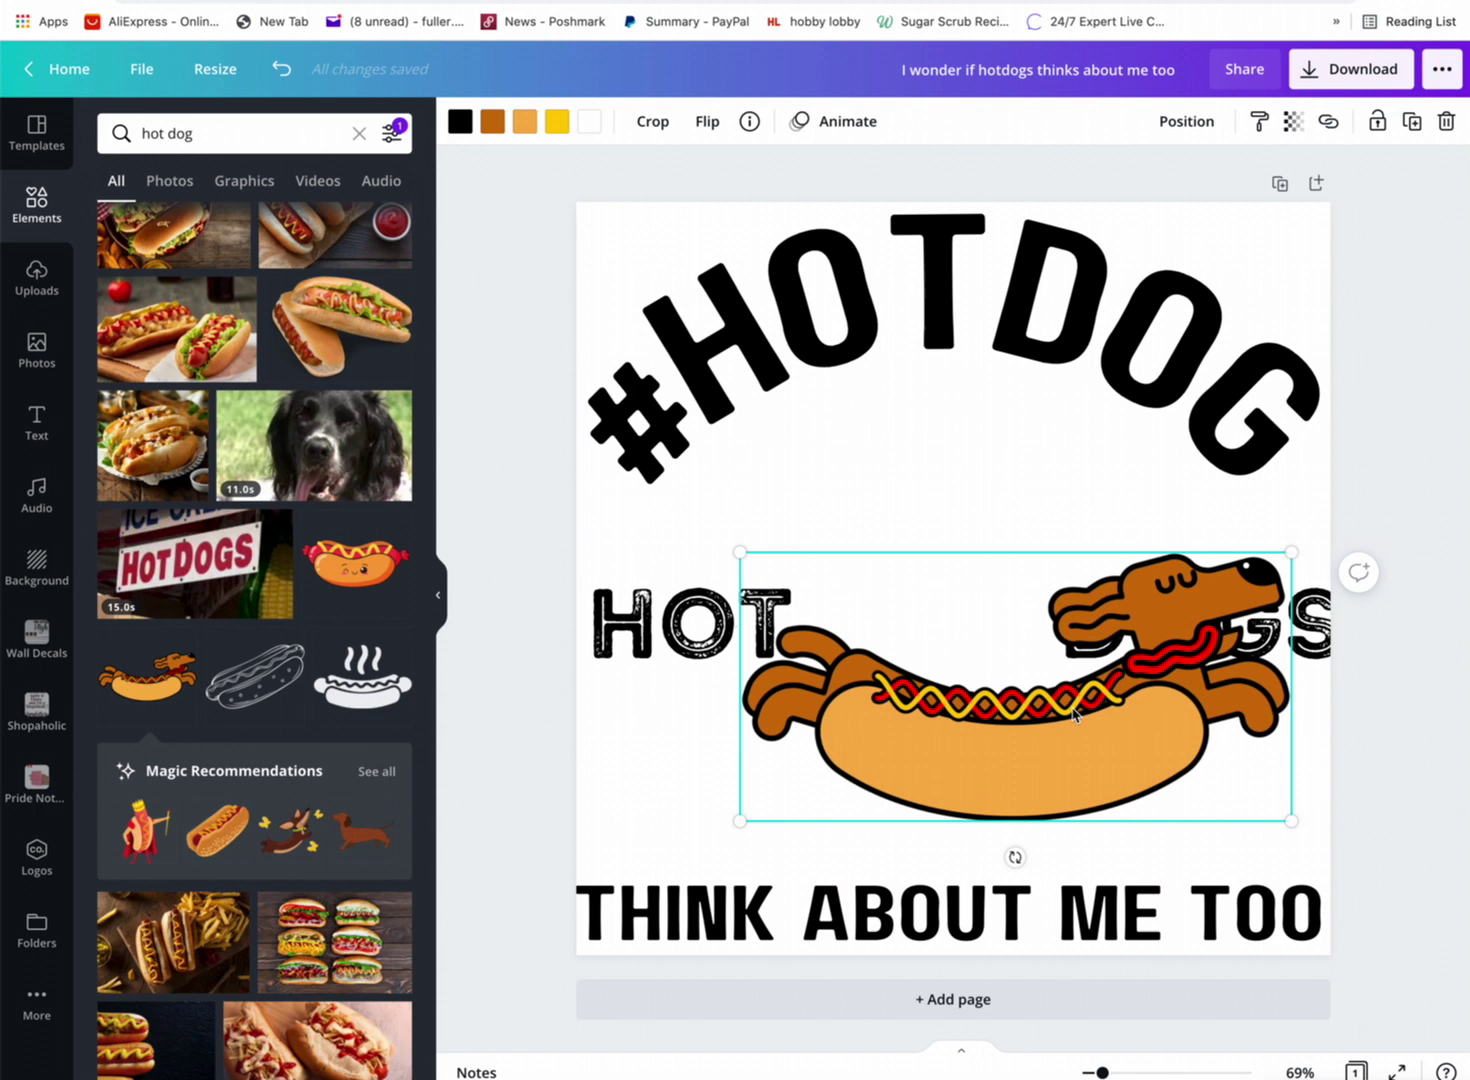
{"action": "left_click_drag", "start_coordinate": [1072, 710], "coordinate": [430, 775]}
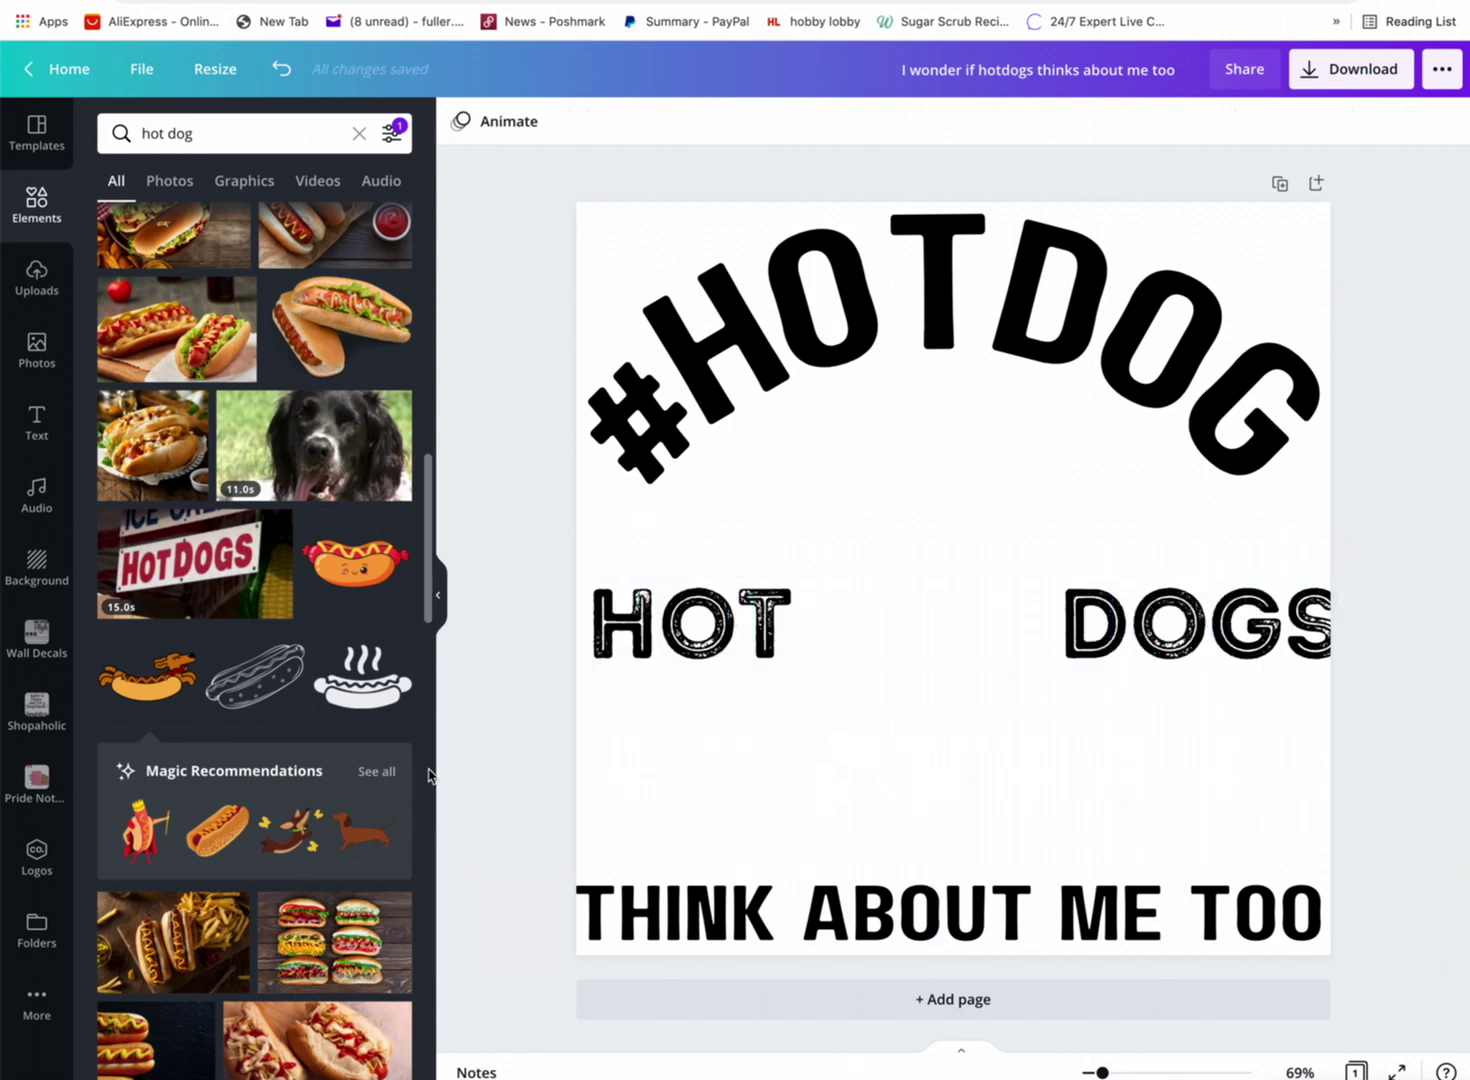
Add the crowned hot dog character from all recommended hot dog graphics.
{"action": "left_click", "coordinate": [377, 771]}
{"action": "scroll", "coordinate": [378, 773], "scroll_direction": "down", "scroll_amount": 2}
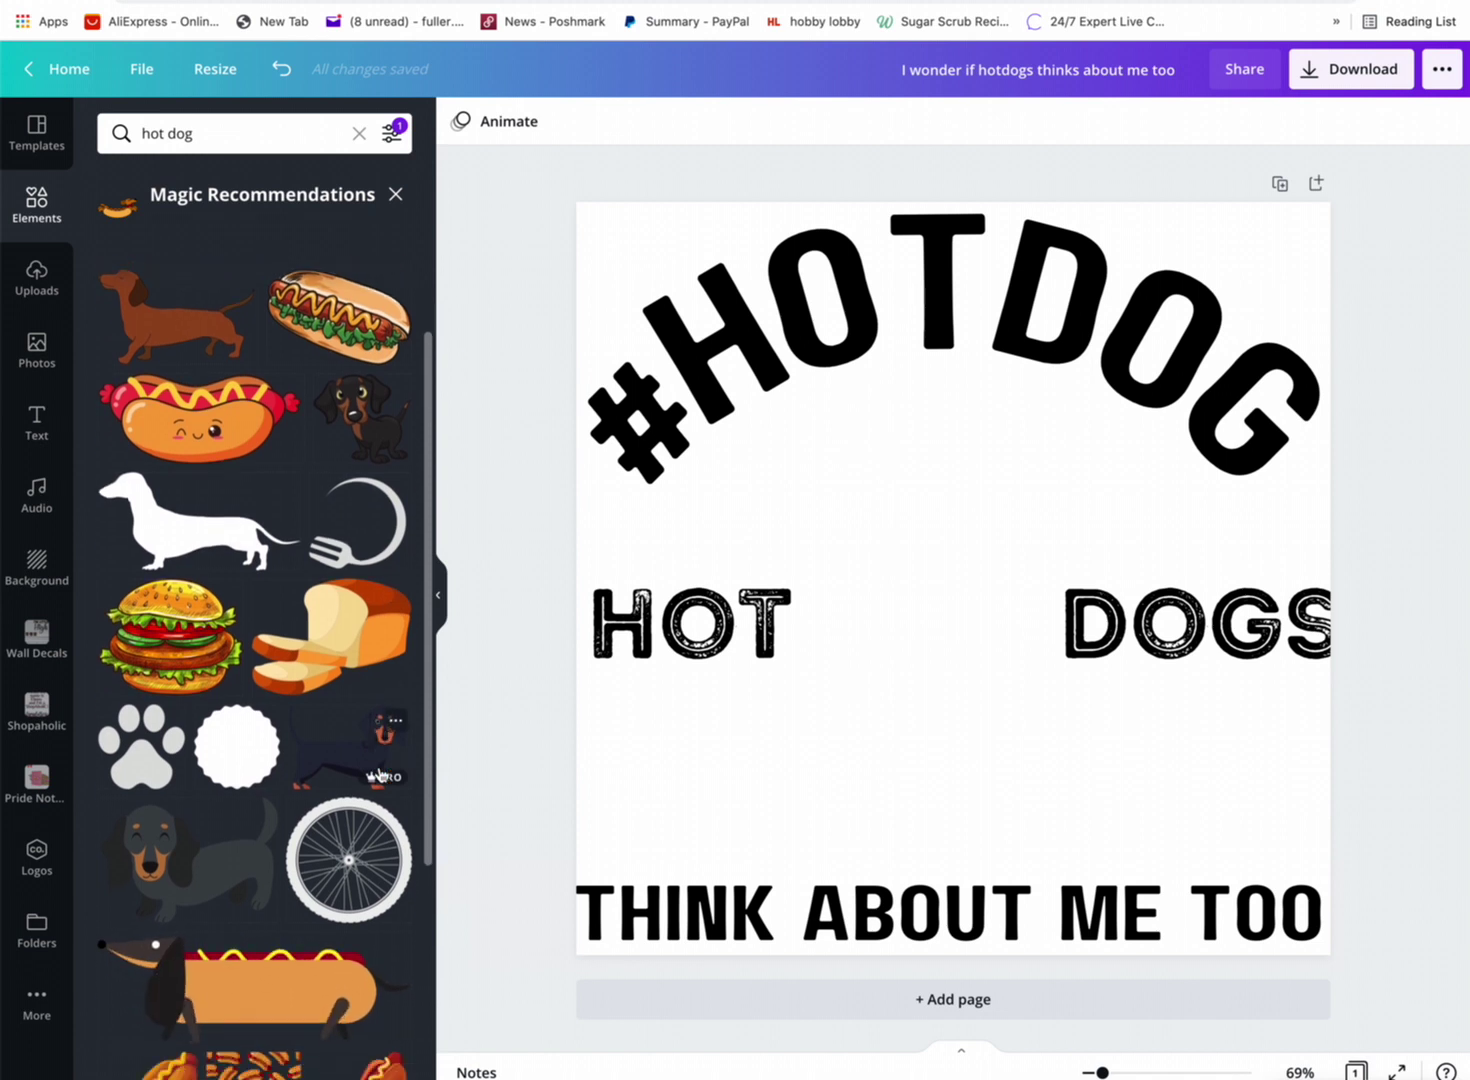
{"action": "scroll", "coordinate": [378, 773], "scroll_direction": "down", "scroll_amount": 5}
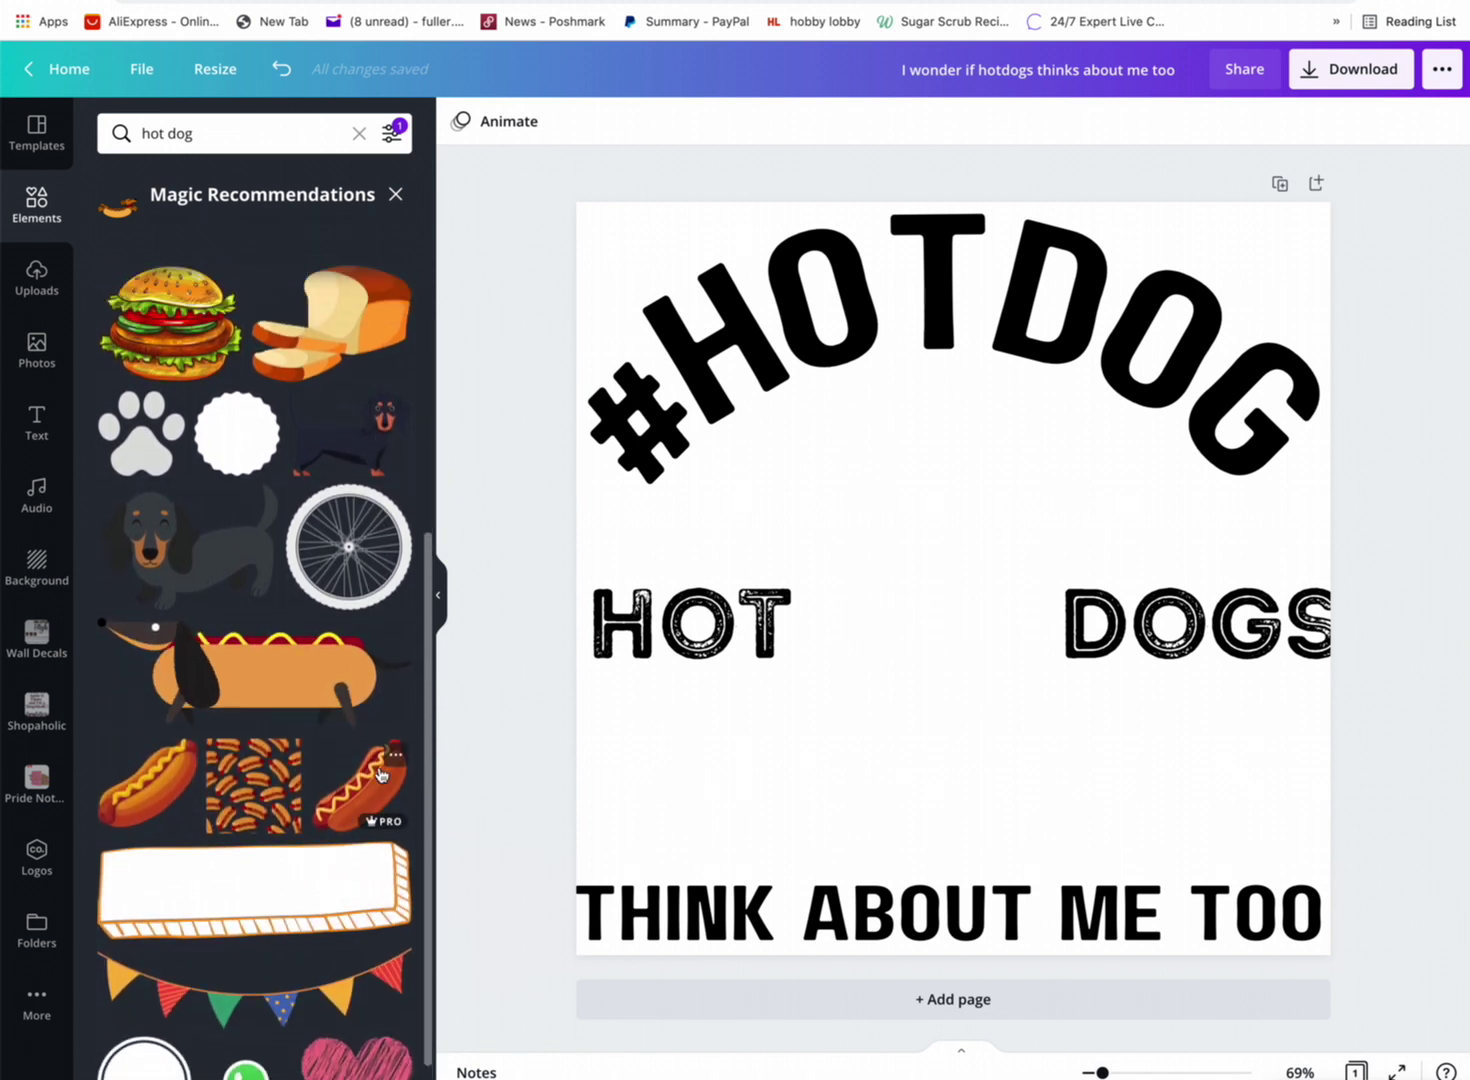
{"action": "scroll", "coordinate": [380, 775], "scroll_direction": "up", "scroll_amount": 6}
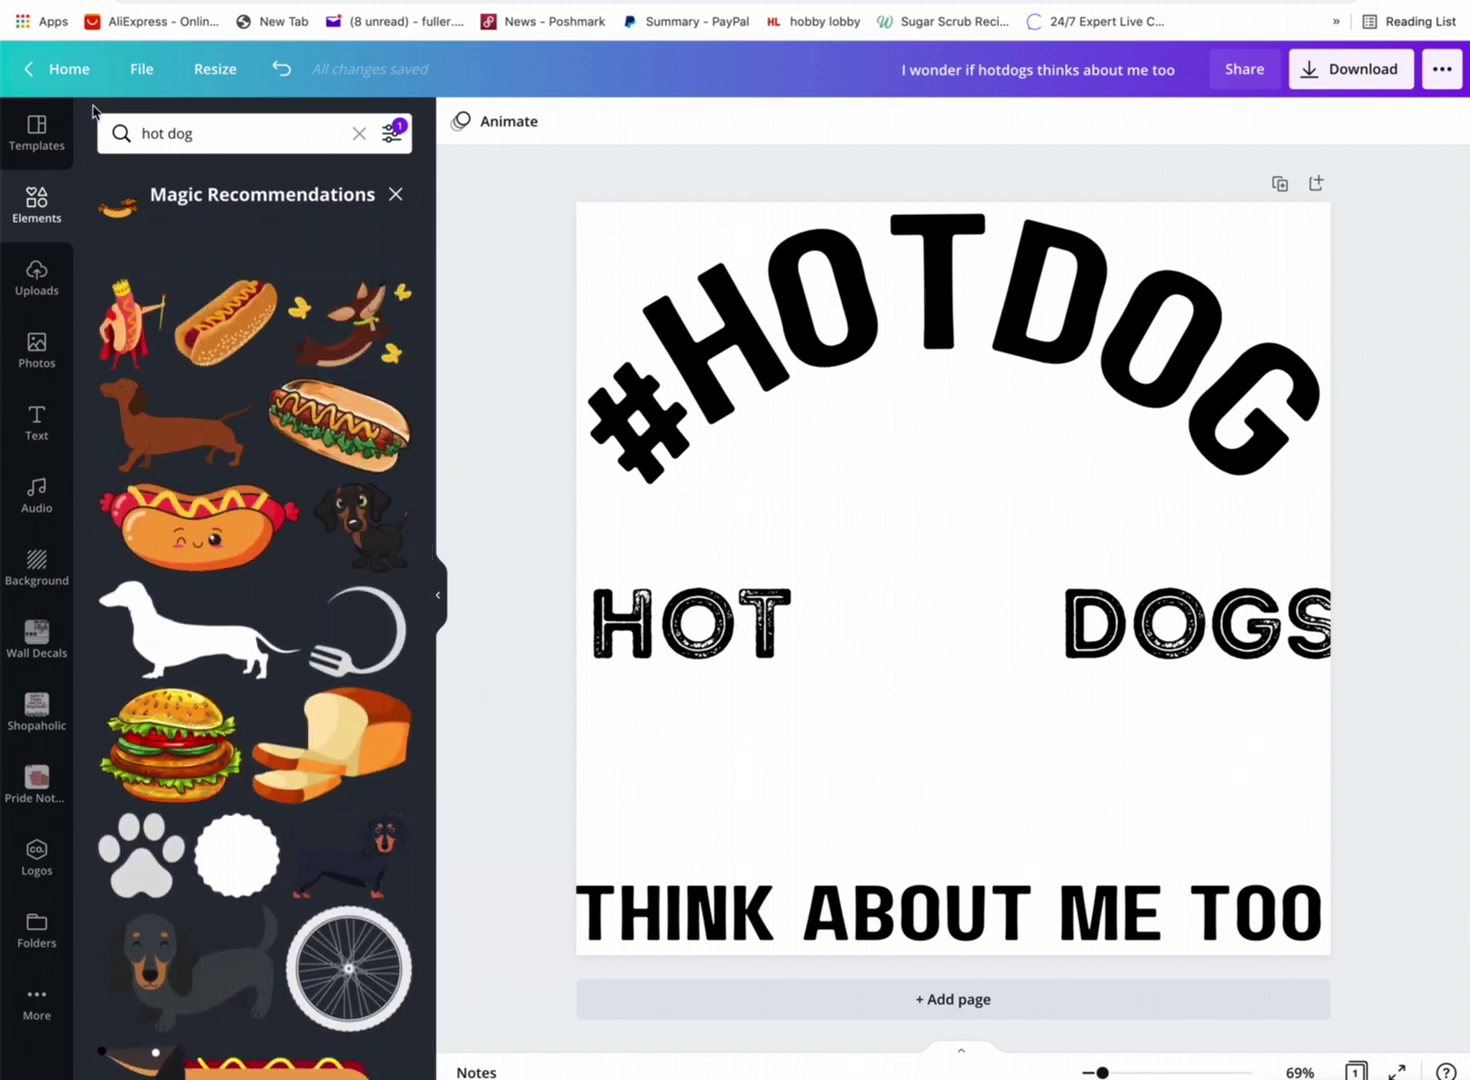
{"action": "left_click", "coordinate": [130, 320]}
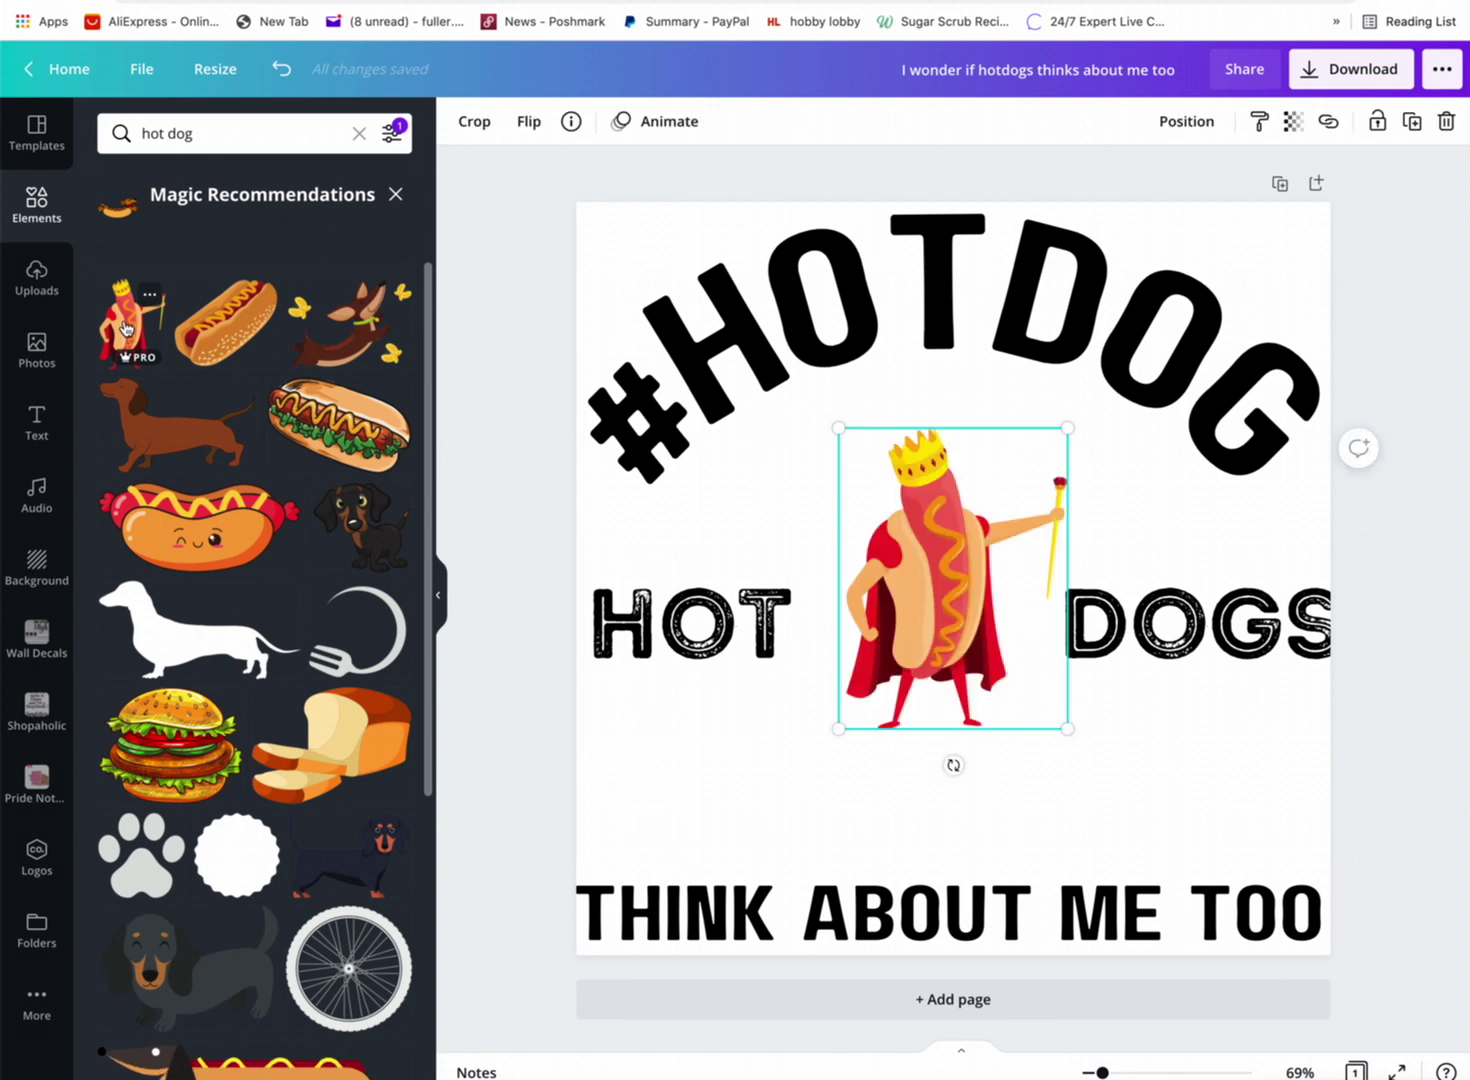
{"action": "left_click", "coordinate": [397, 195]}
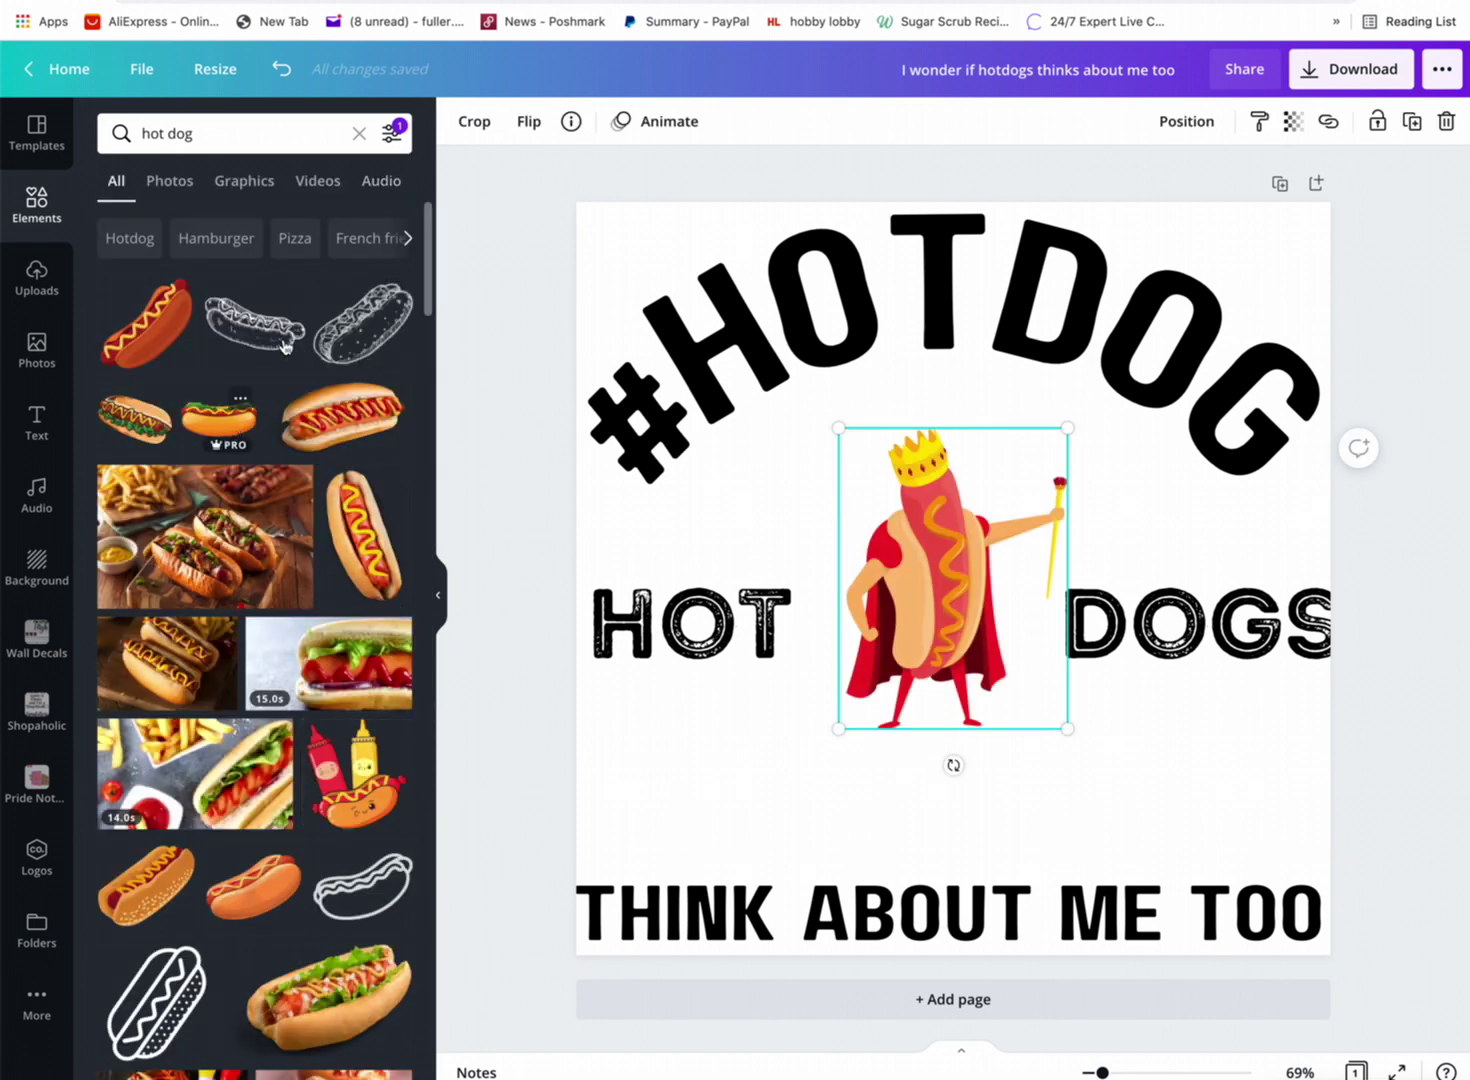
Search Elements for 'bbq' and place the round BBQ grill logo and black flame BBQ graphic.
{"action": "left_click", "coordinate": [232, 138]}
{"action": "type", "text": "bbq"}
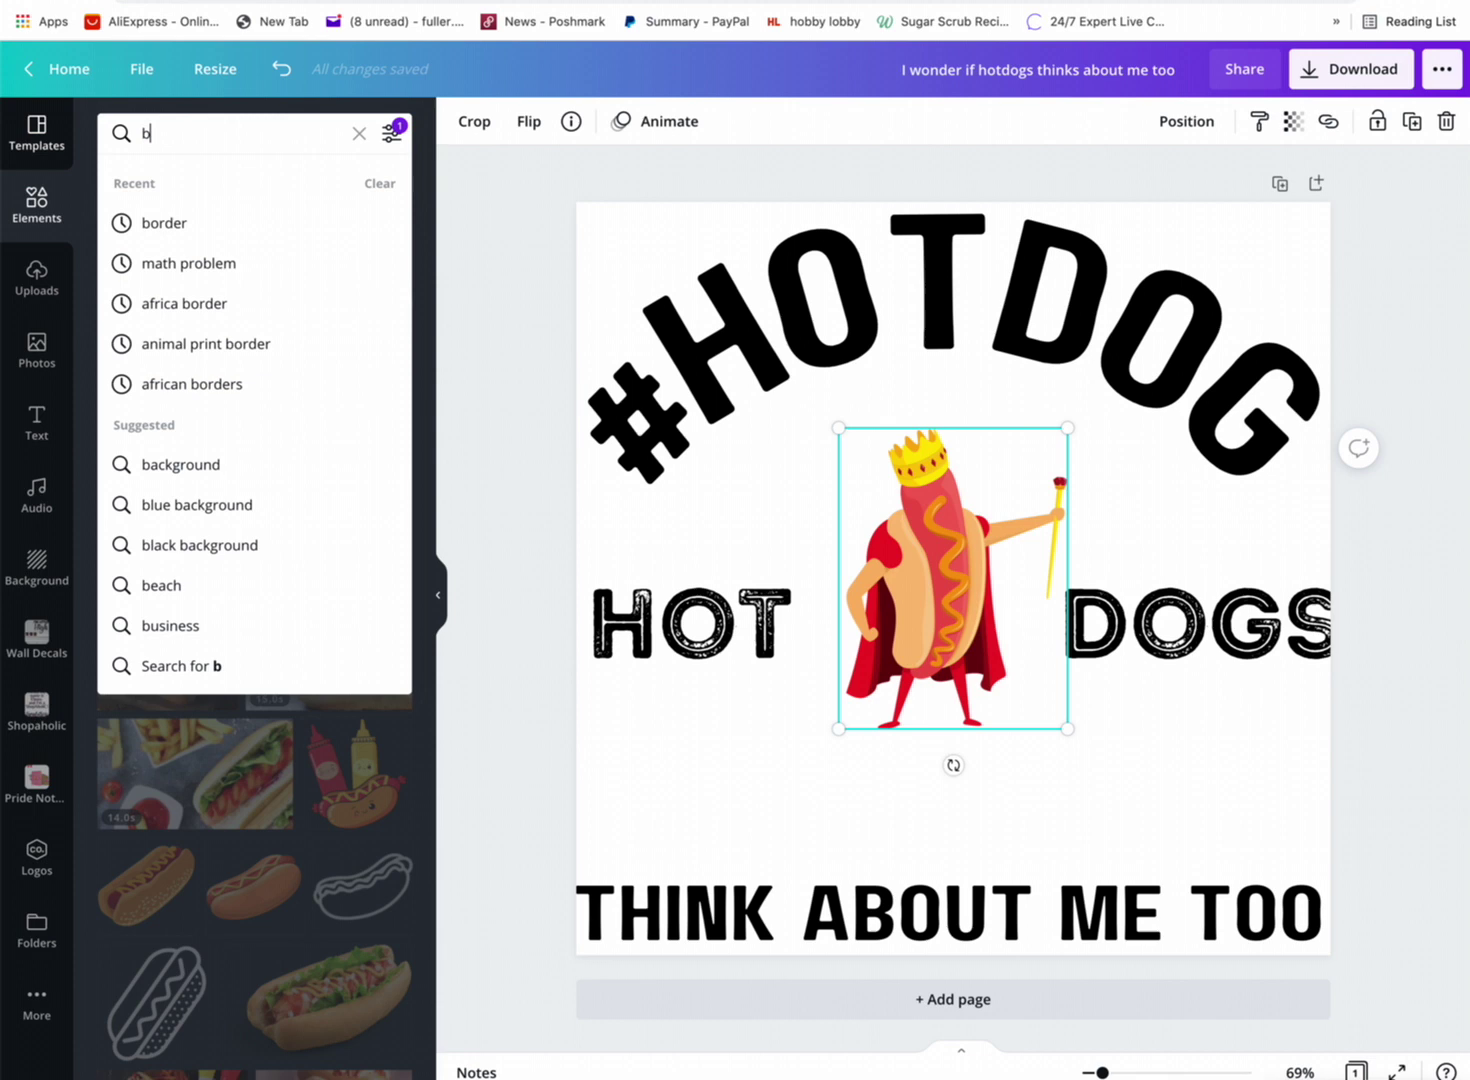
{"action": "key", "text": "Return"}
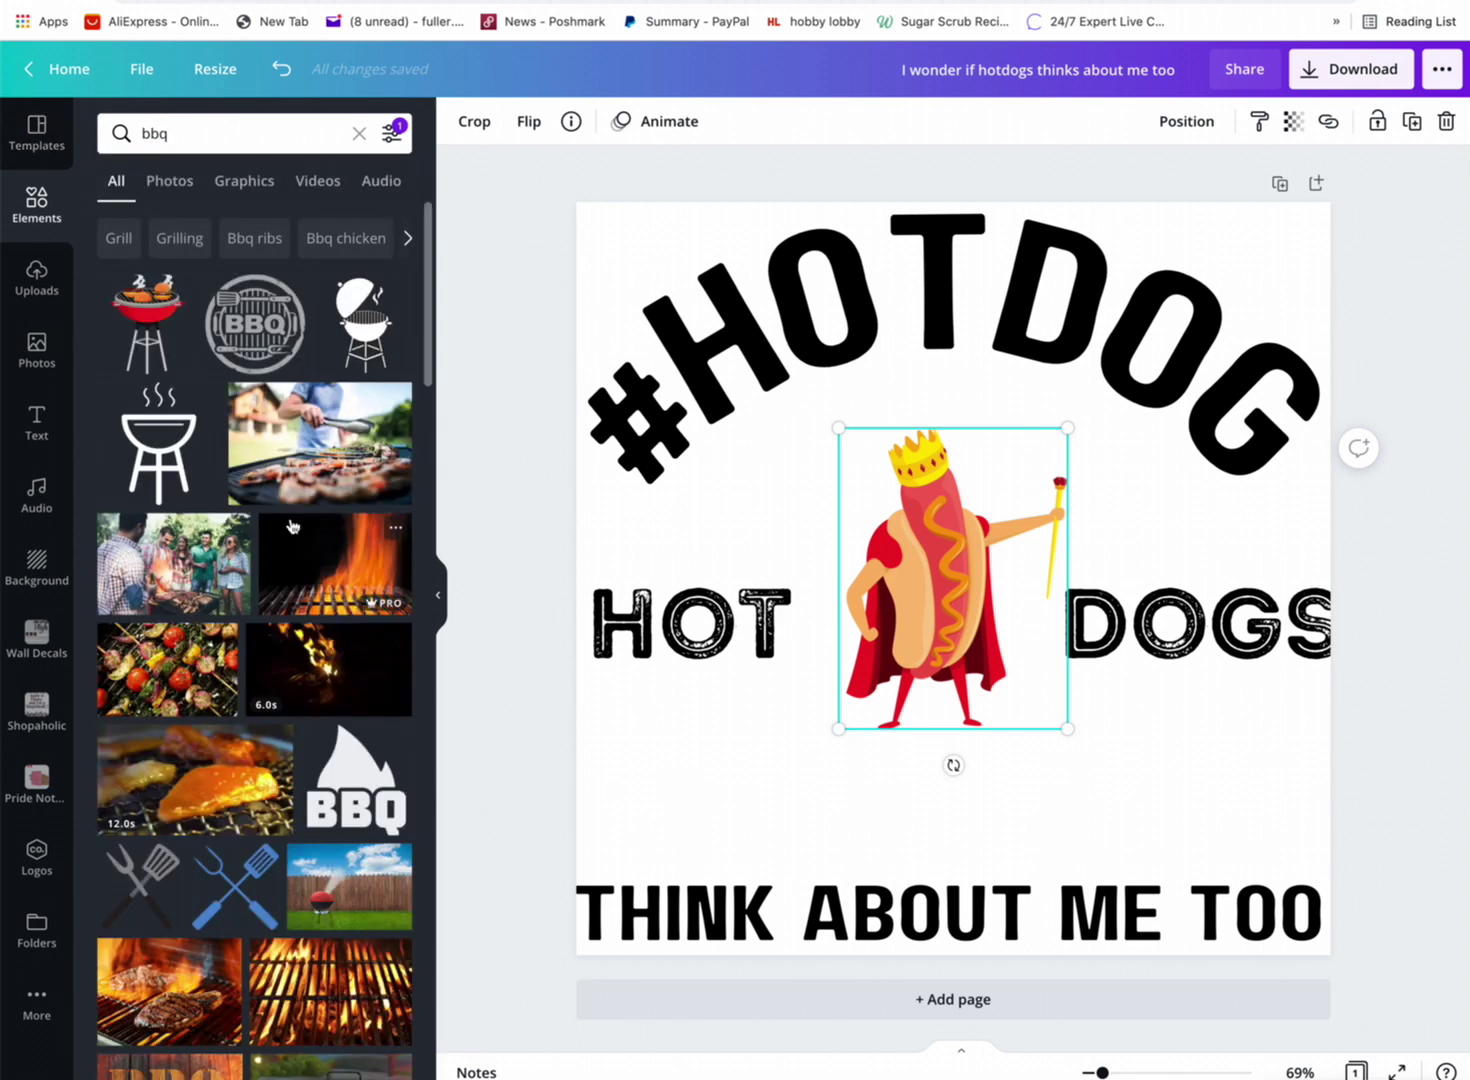
{"action": "scroll", "coordinate": [283, 326], "scroll_direction": "down", "scroll_amount": 1}
{"action": "left_click_drag", "start_coordinate": [283, 326], "coordinate": [1133, 677]}
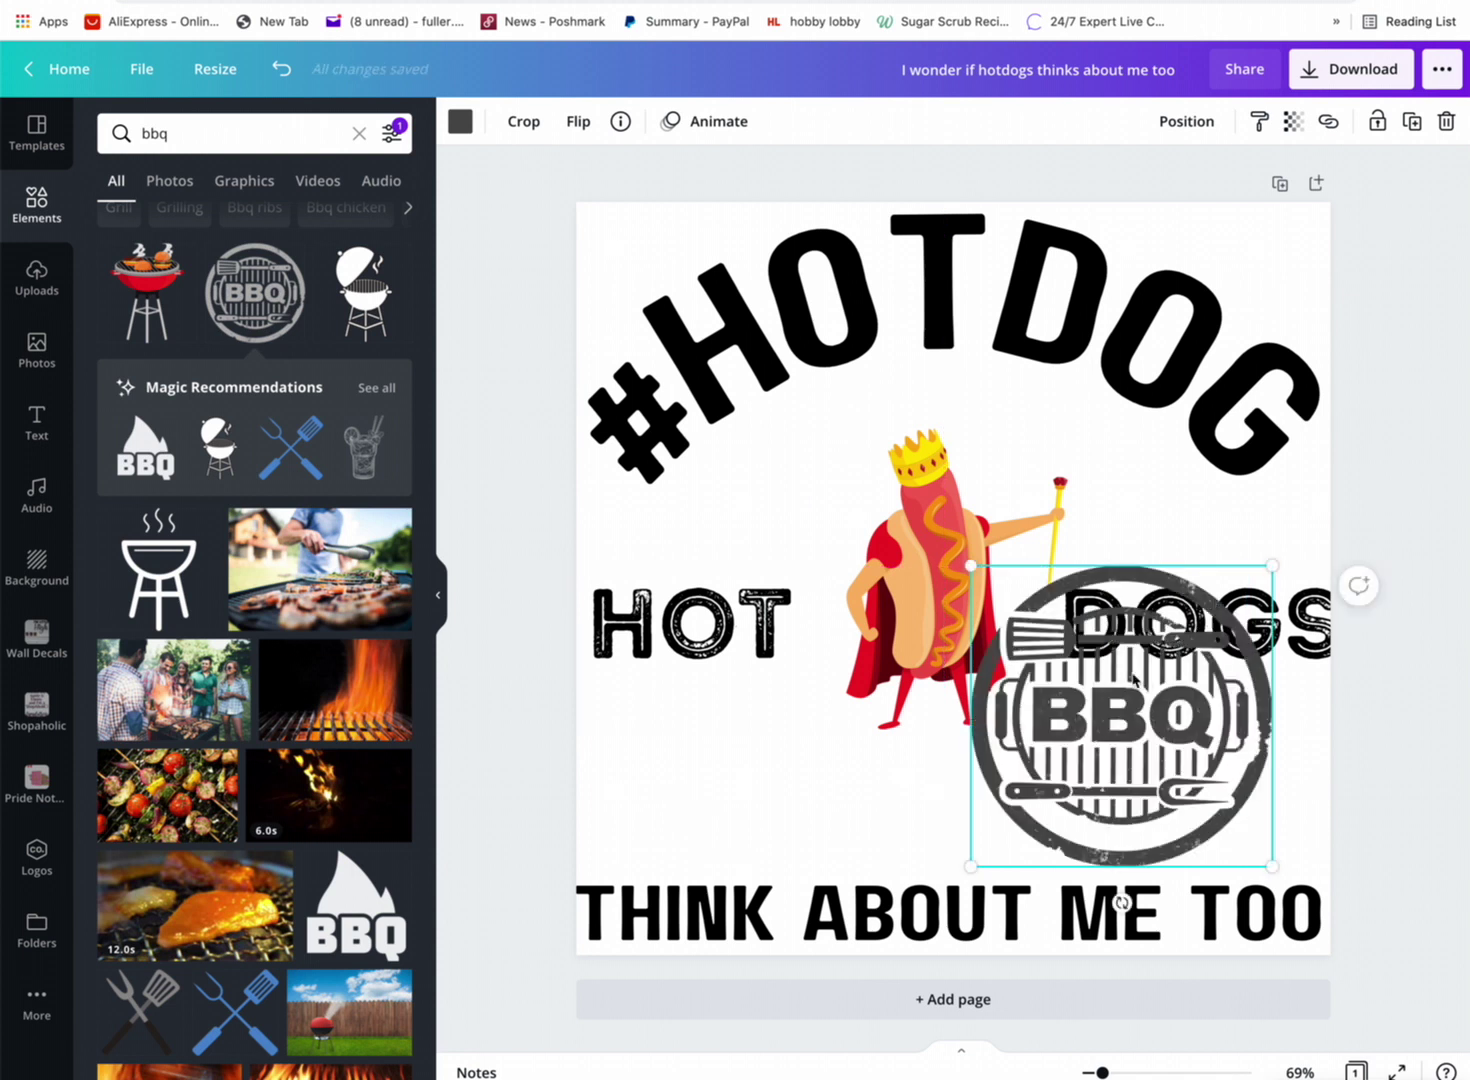
{"action": "left_click_drag", "start_coordinate": [137, 458], "coordinate": [1180, 555]}
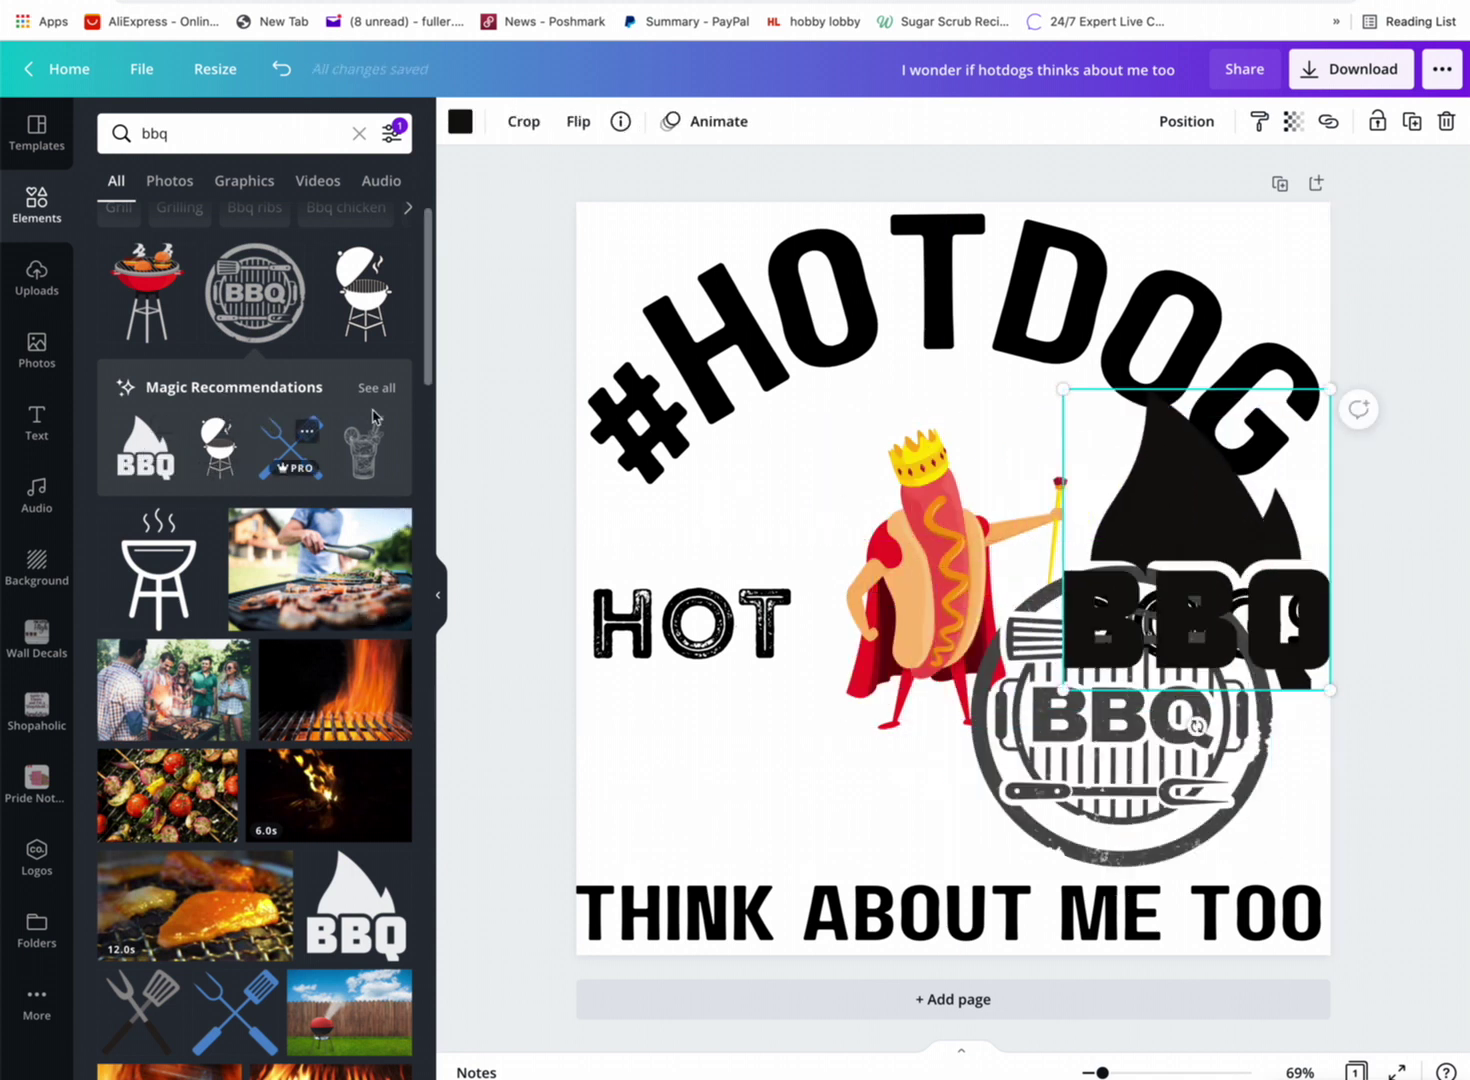
Add the kebab skewer from the BBQ recommendations and move it over the word HOT.
{"action": "left_click", "coordinate": [376, 388]}
{"action": "scroll", "coordinate": [278, 630], "scroll_direction": "down", "scroll_amount": 3}
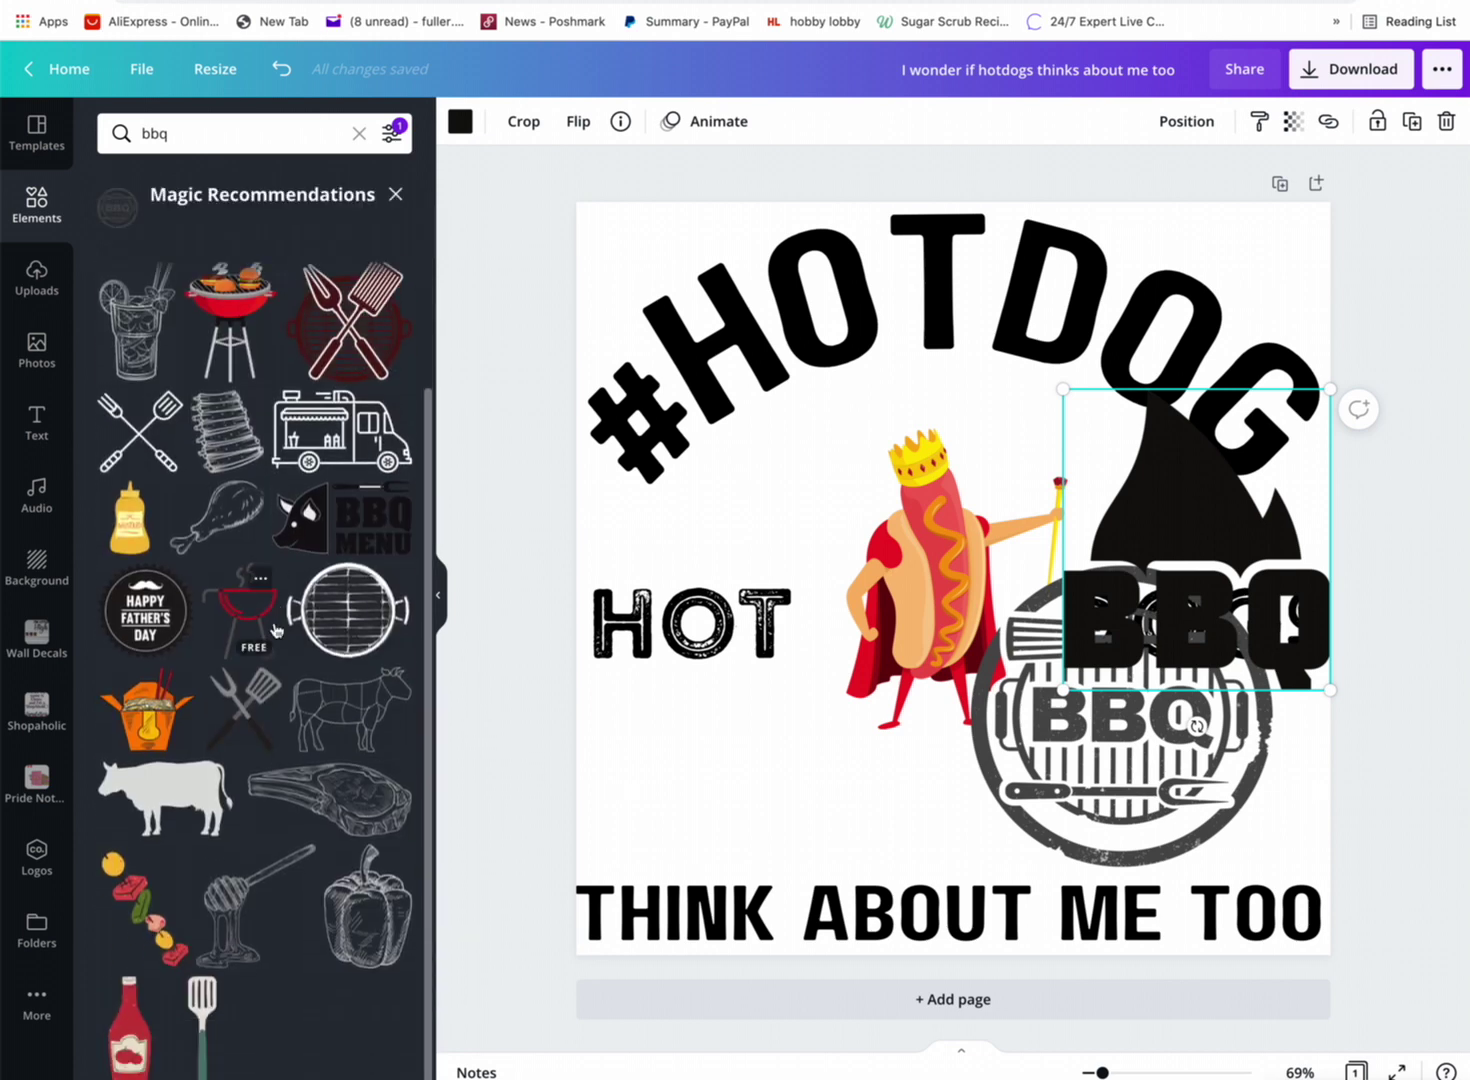
{"action": "left_click", "coordinate": [137, 885]}
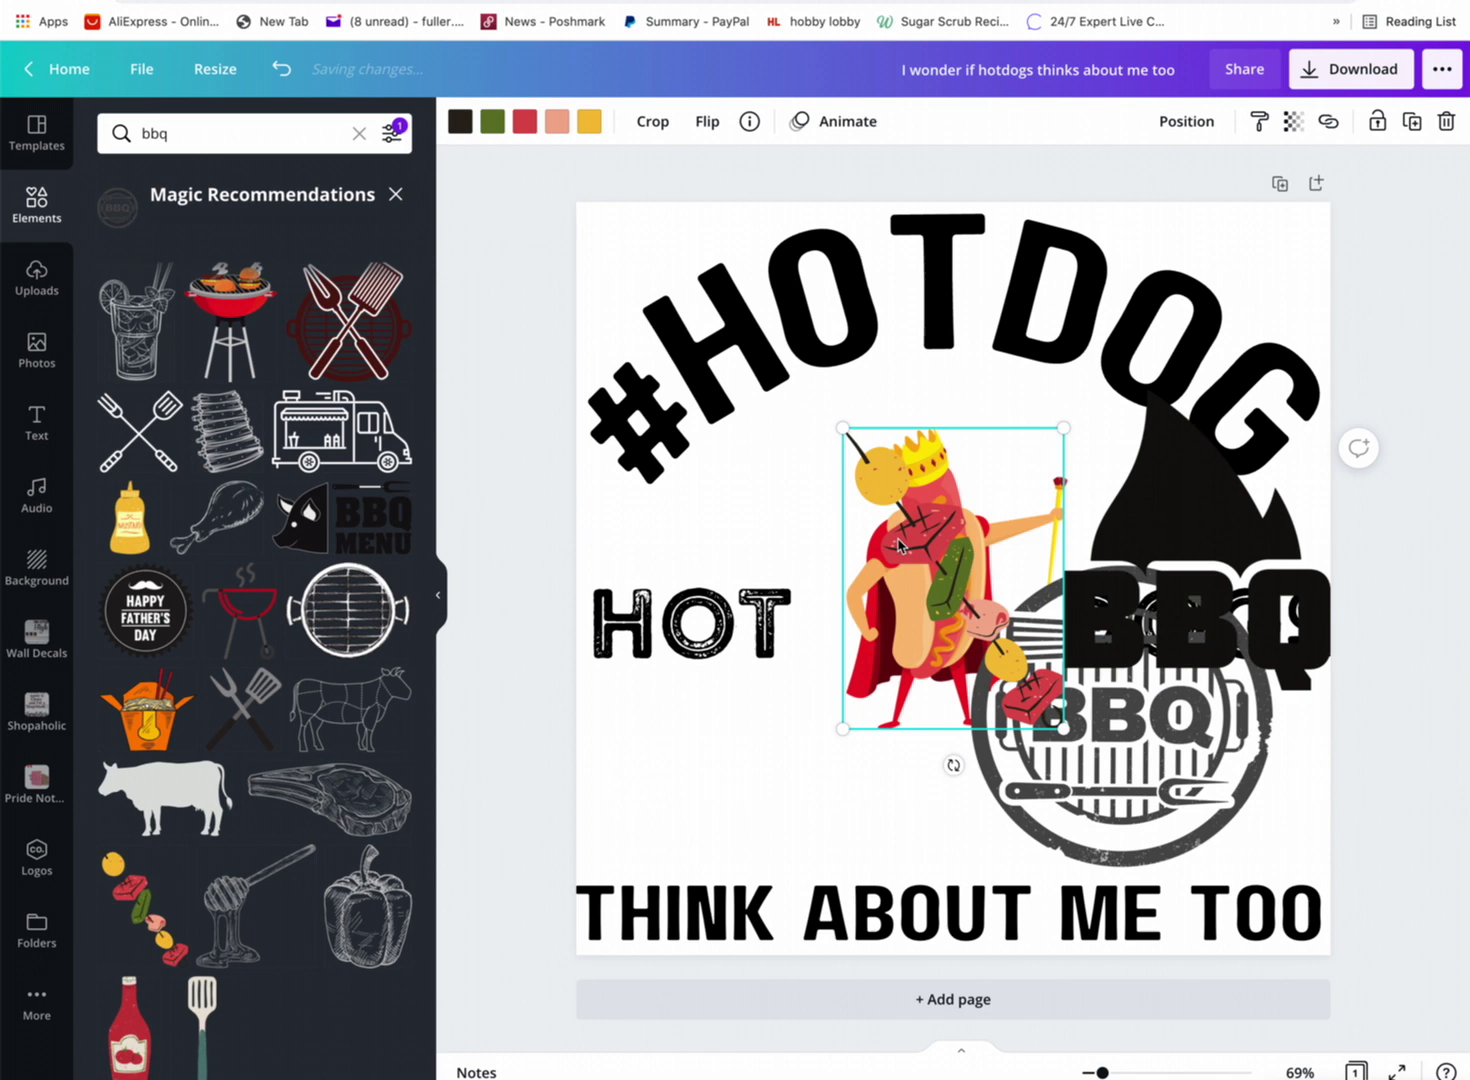
{"action": "left_click_drag", "start_coordinate": [899, 545], "coordinate": [688, 677]}
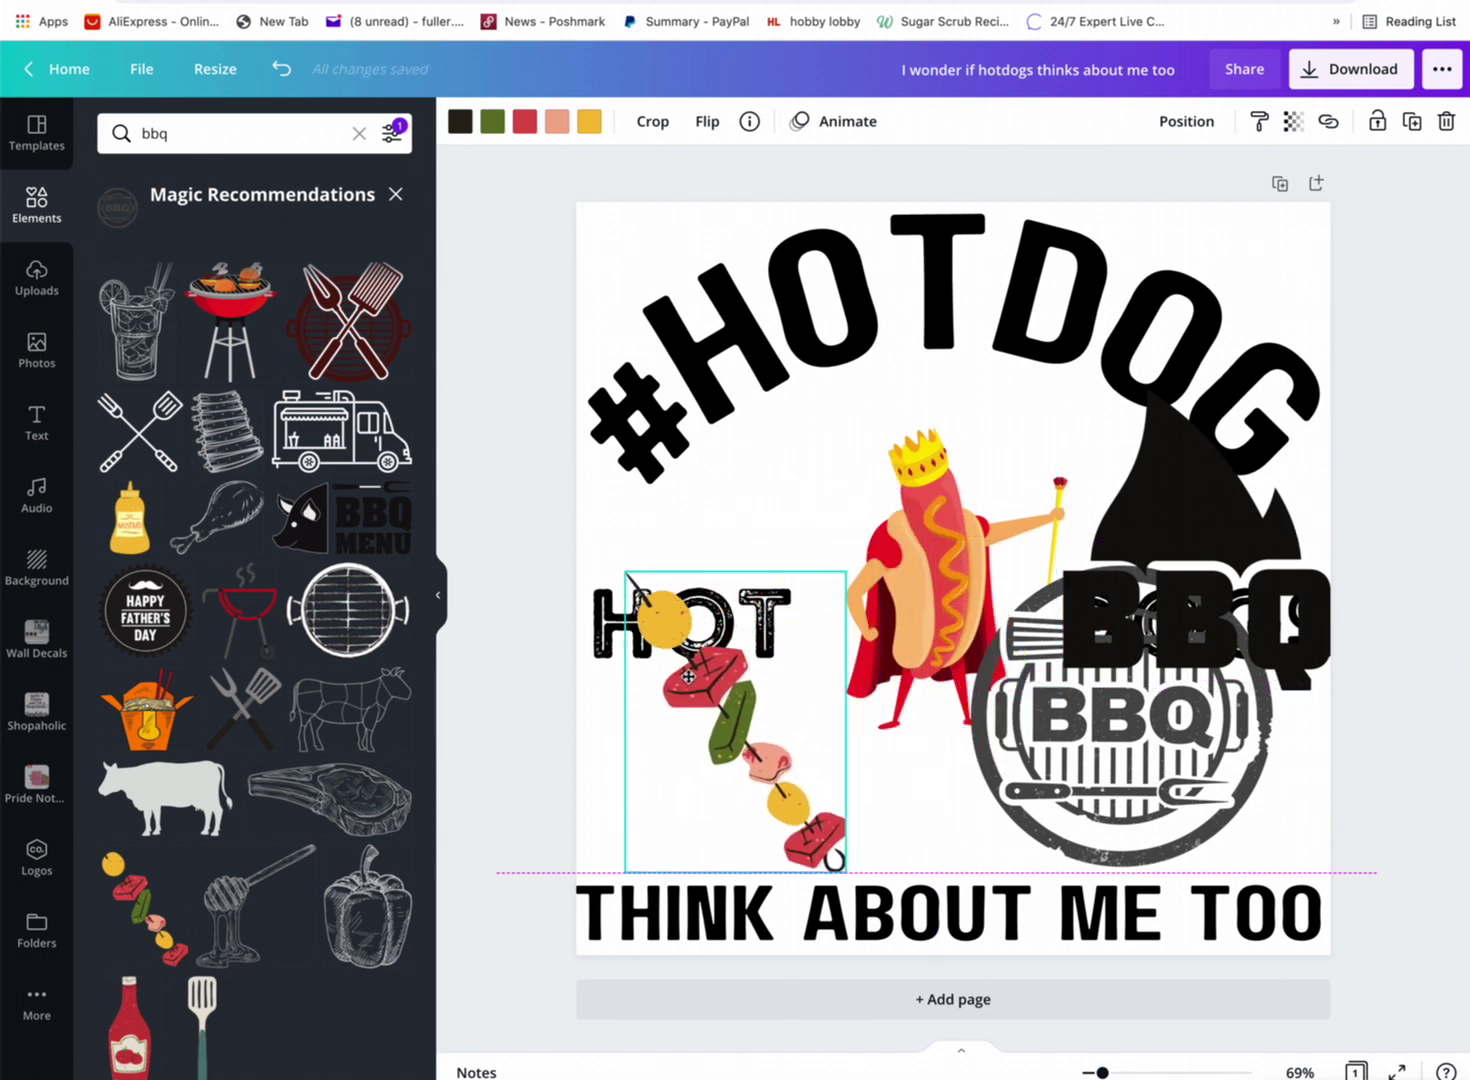
{"action": "scroll", "coordinate": [365, 655], "scroll_direction": "up", "scroll_amount": 2}
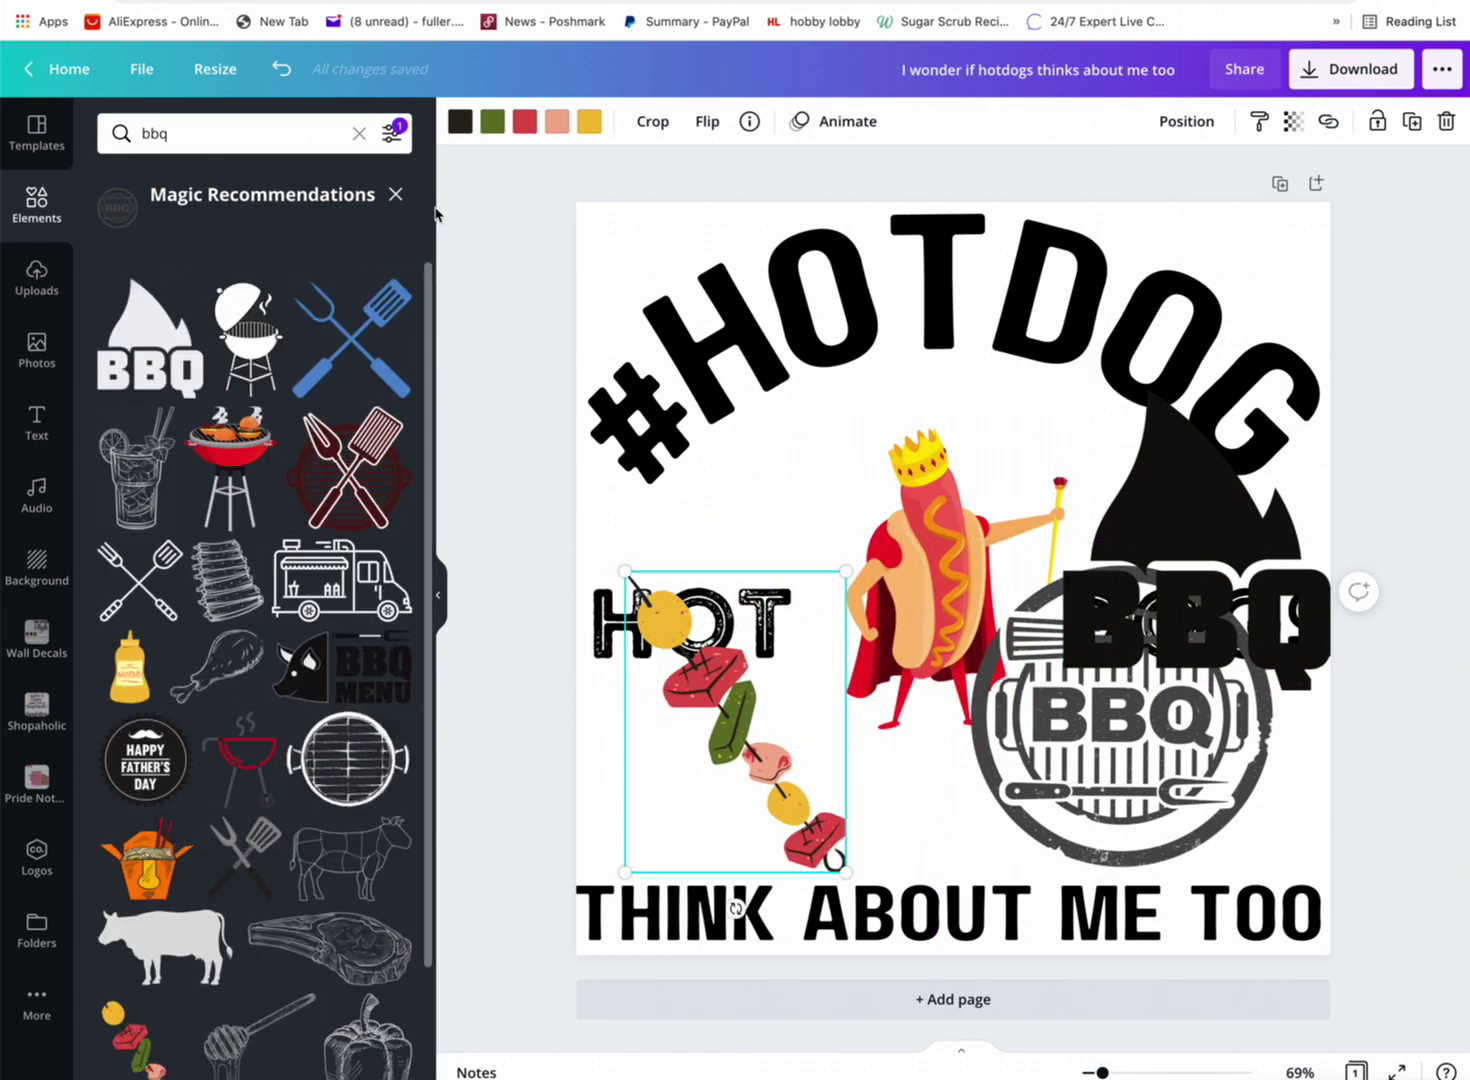
Scroll through the full bbq results to find the orange flame-on-grill graphic.
{"action": "left_click", "coordinate": [395, 196]}
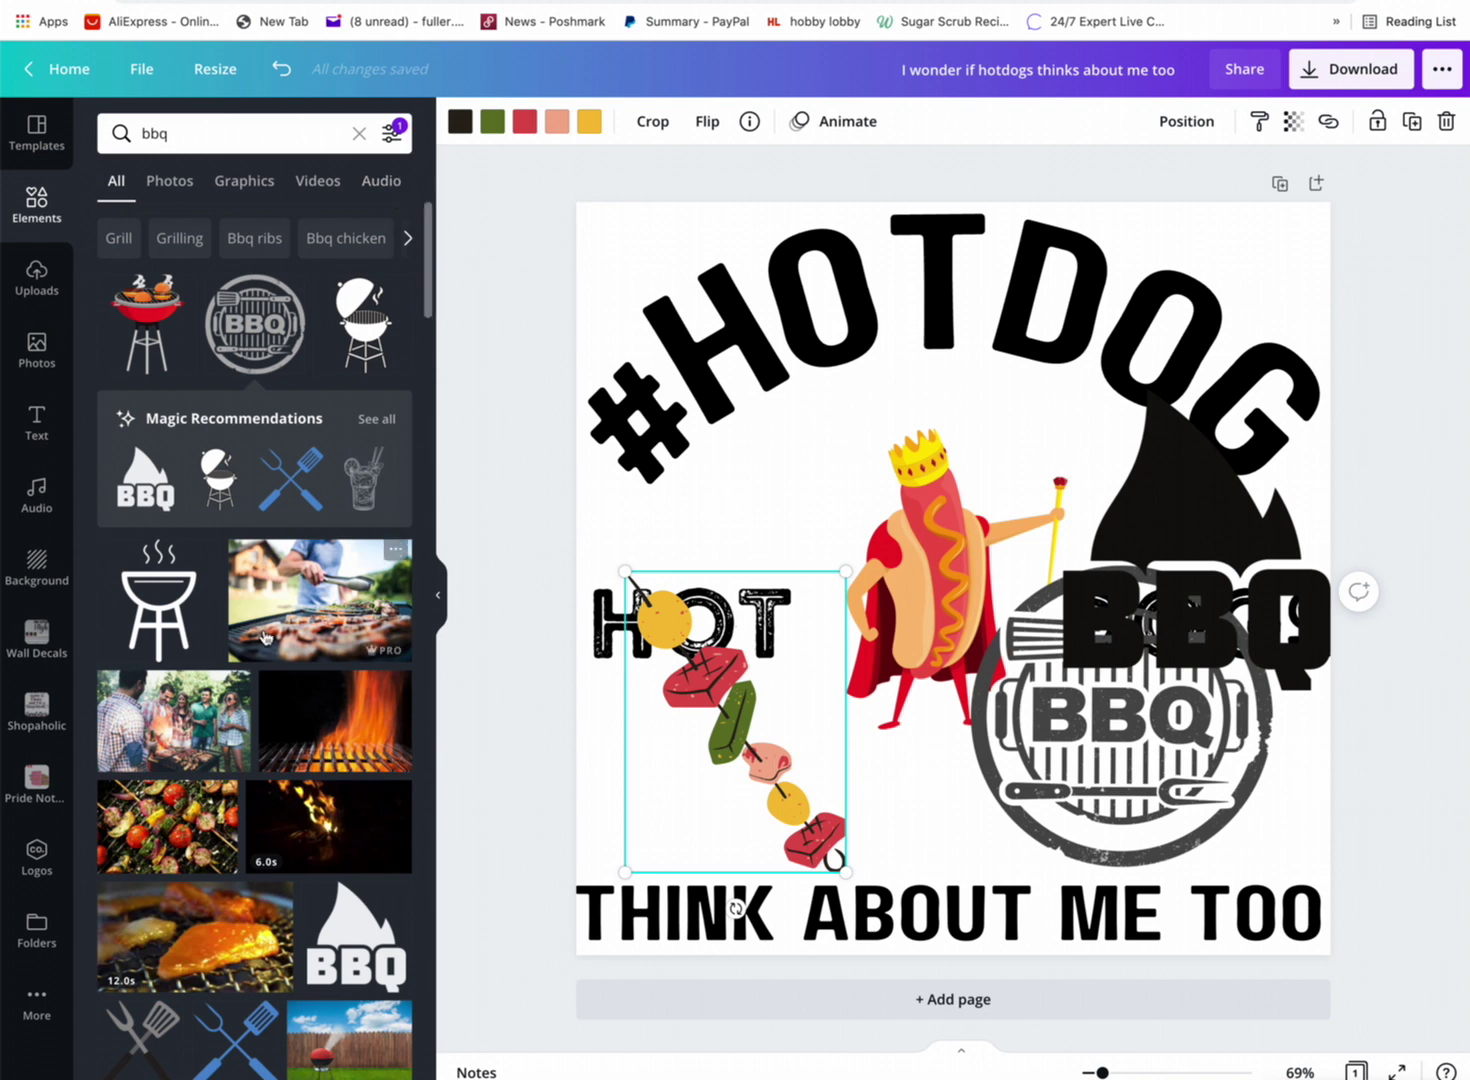
{"action": "scroll", "coordinate": [265, 638], "scroll_direction": "down", "scroll_amount": 3}
{"action": "scroll", "coordinate": [265, 638], "scroll_direction": "down", "scroll_amount": 3}
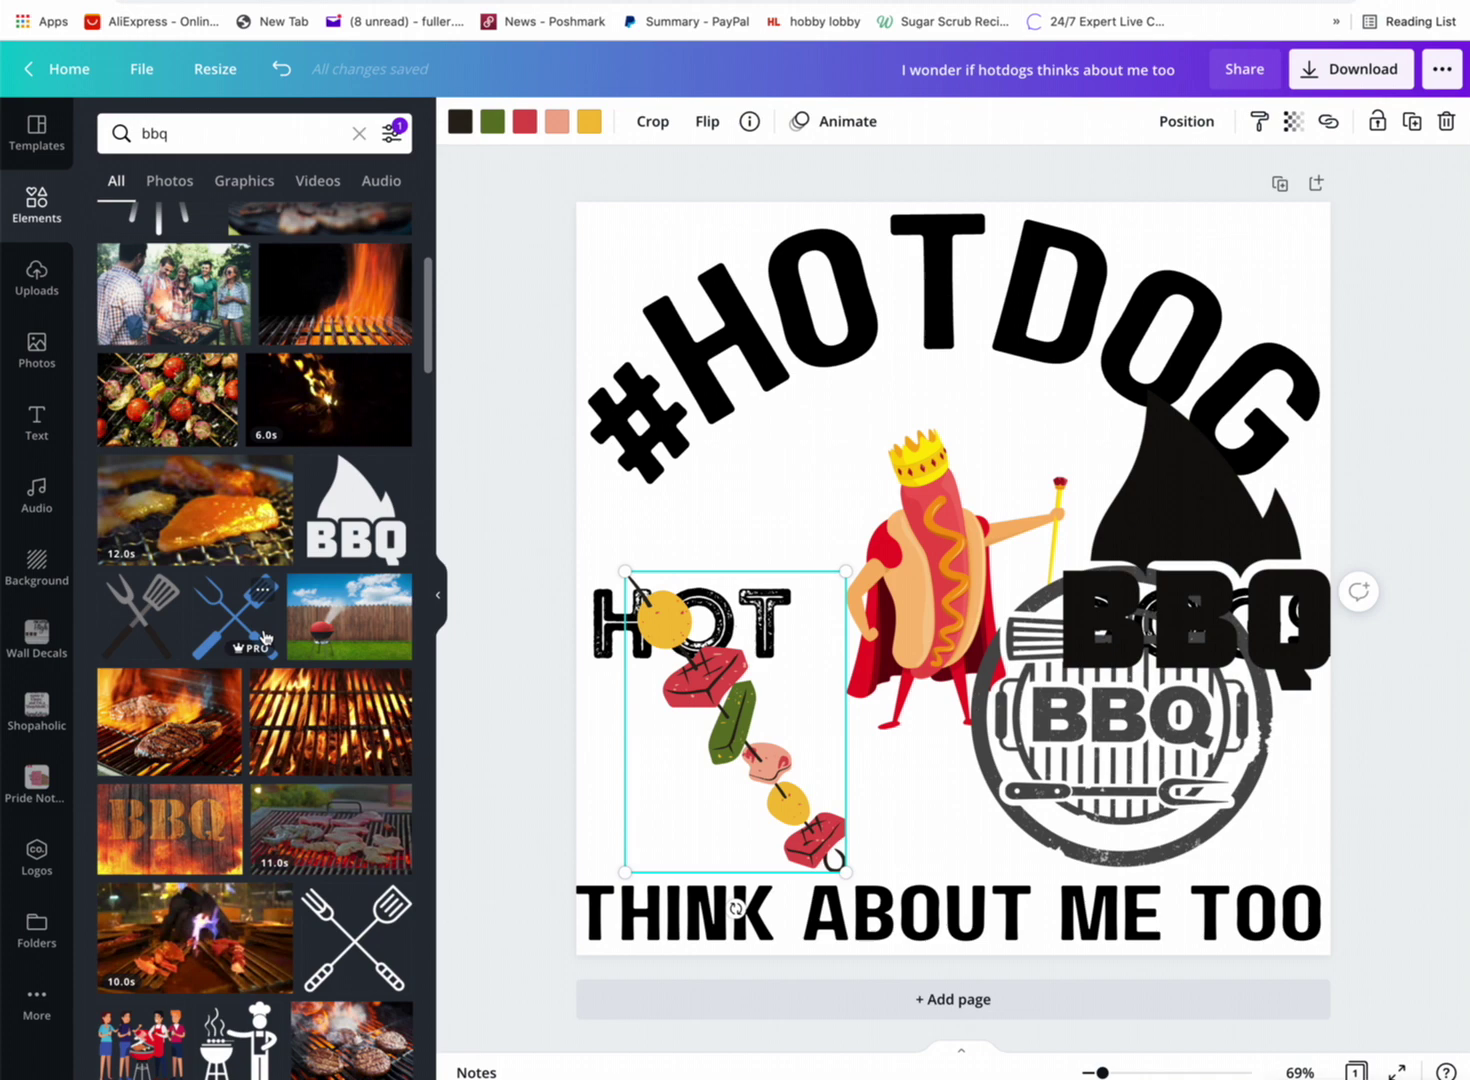
{"action": "scroll", "coordinate": [265, 638], "scroll_direction": "up", "scroll_amount": 5}
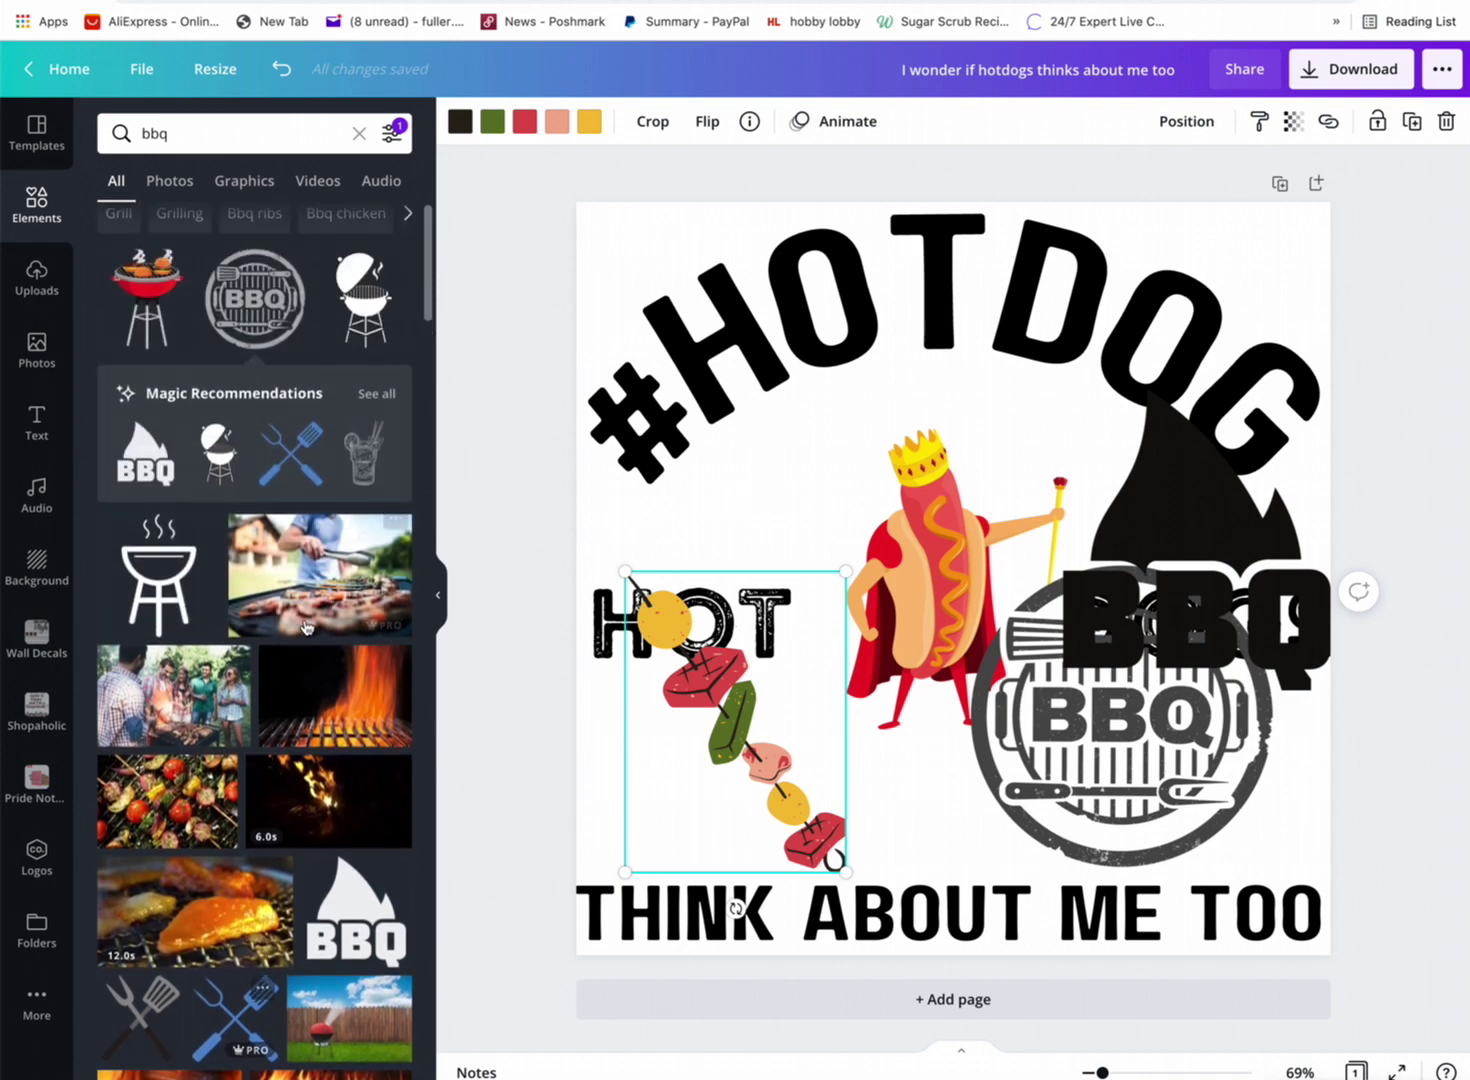
{"action": "scroll", "coordinate": [320, 610], "scroll_direction": "down", "scroll_amount": 10}
{"action": "scroll", "coordinate": [328, 605], "scroll_direction": "down", "scroll_amount": 5}
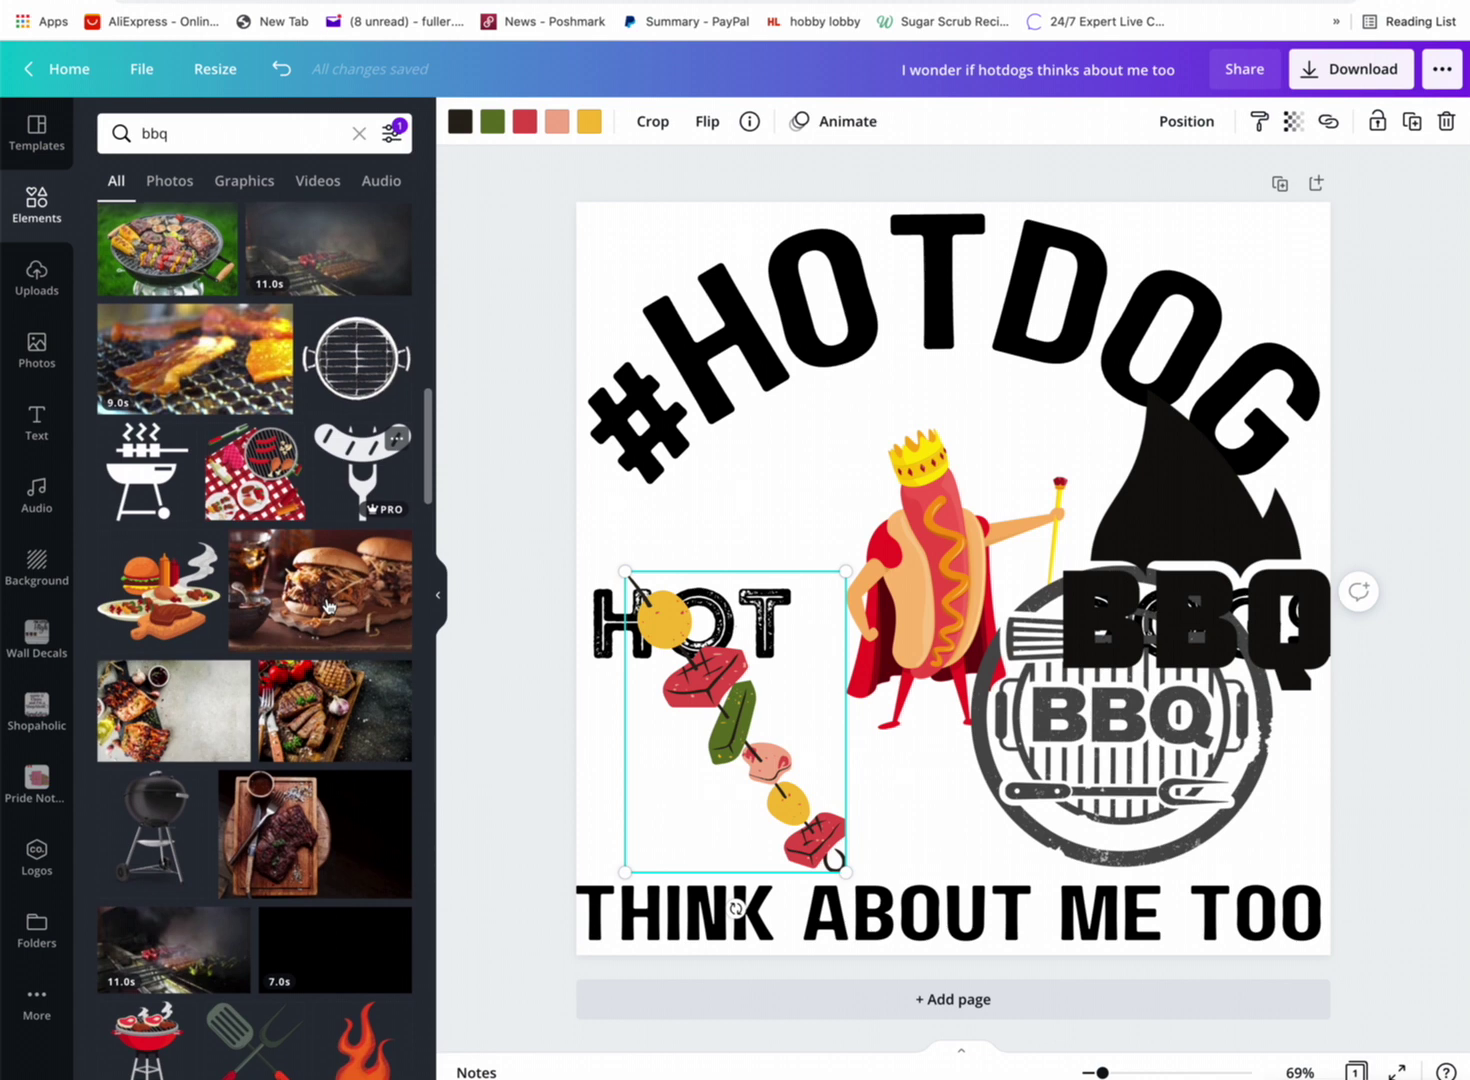
{"action": "scroll", "coordinate": [328, 605], "scroll_direction": "up", "scroll_amount": 1}
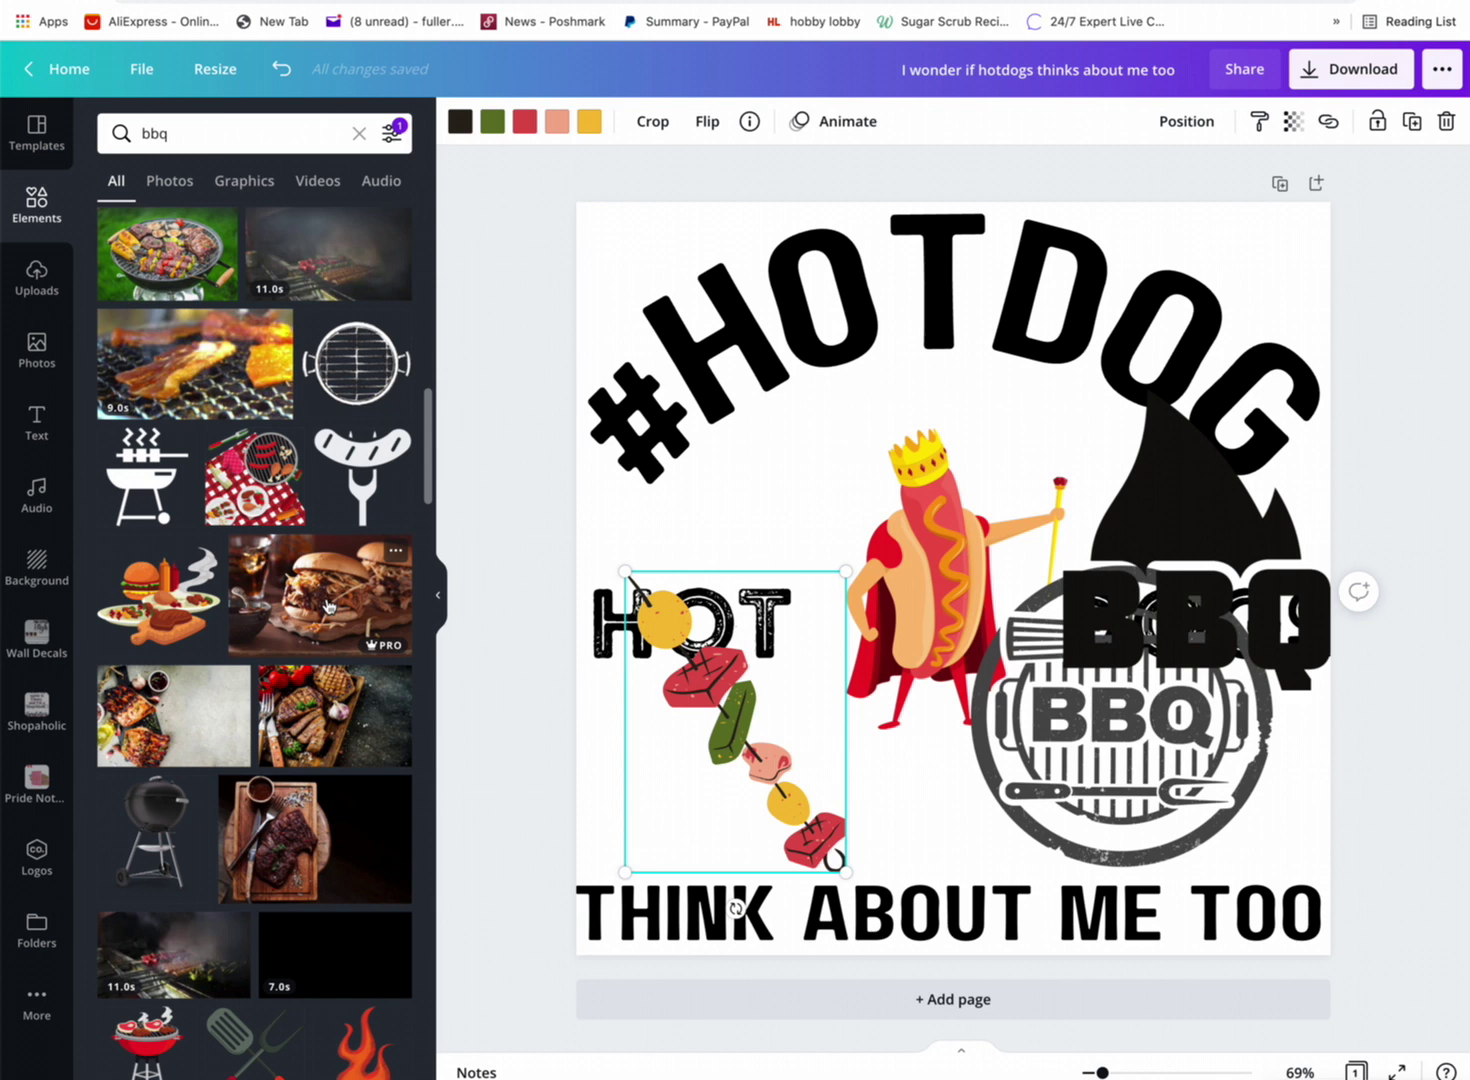
{"action": "scroll", "coordinate": [328, 605], "scroll_direction": "down", "scroll_amount": 2}
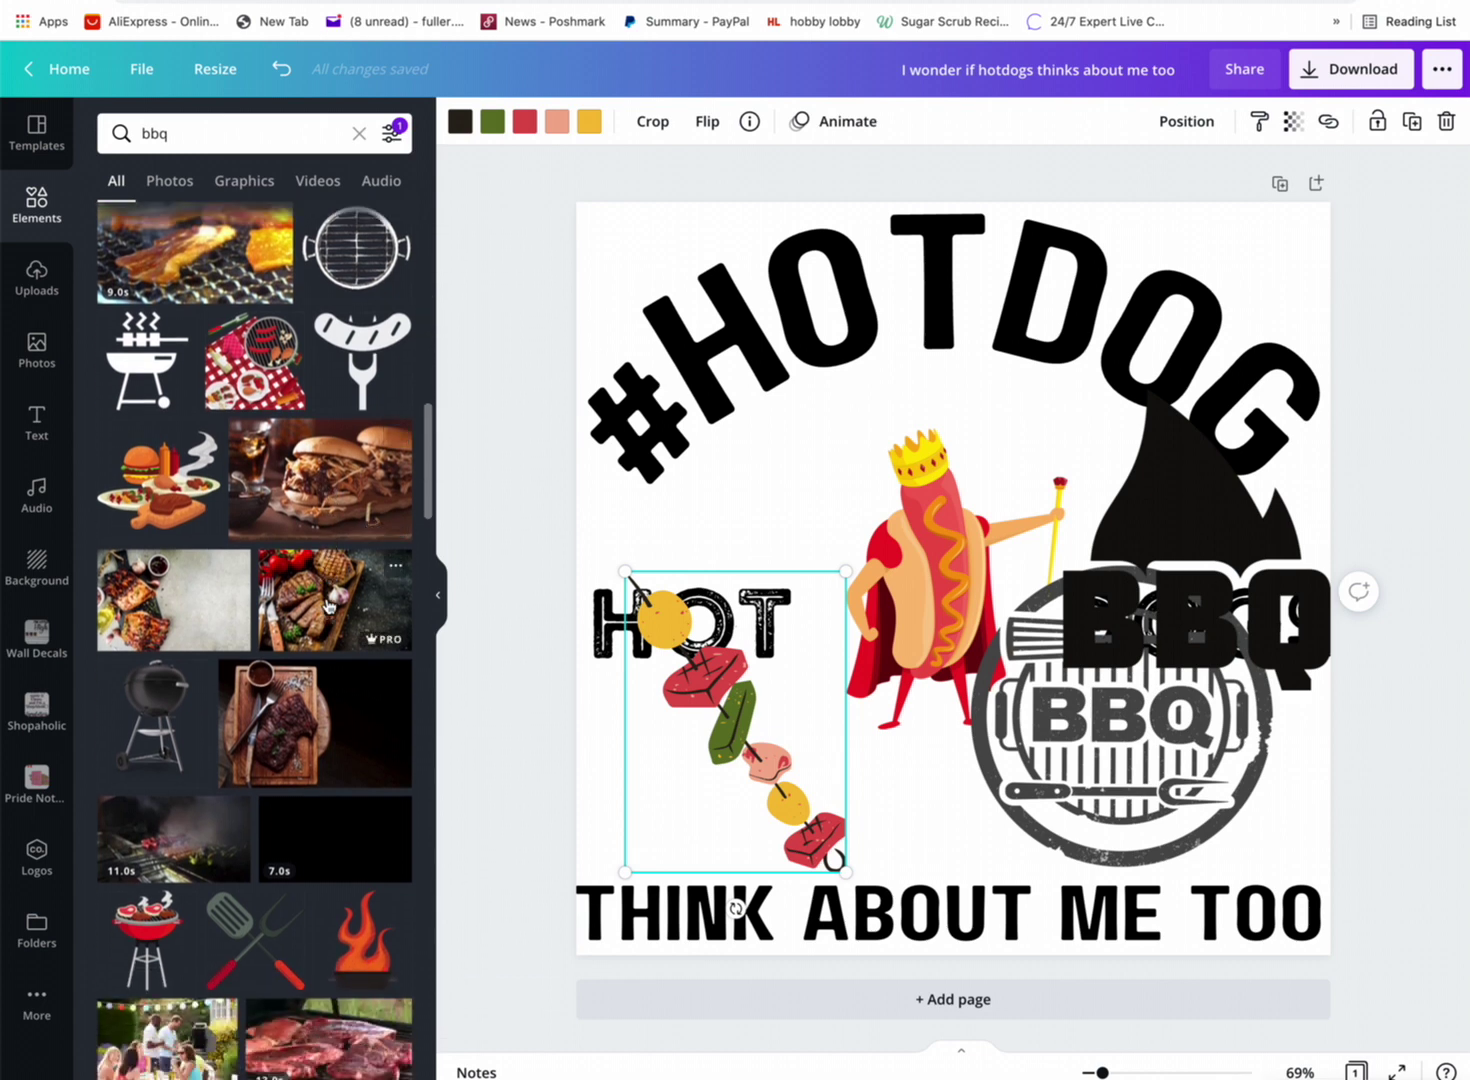
{"action": "scroll", "coordinate": [328, 605], "scroll_direction": "down", "scroll_amount": 5}
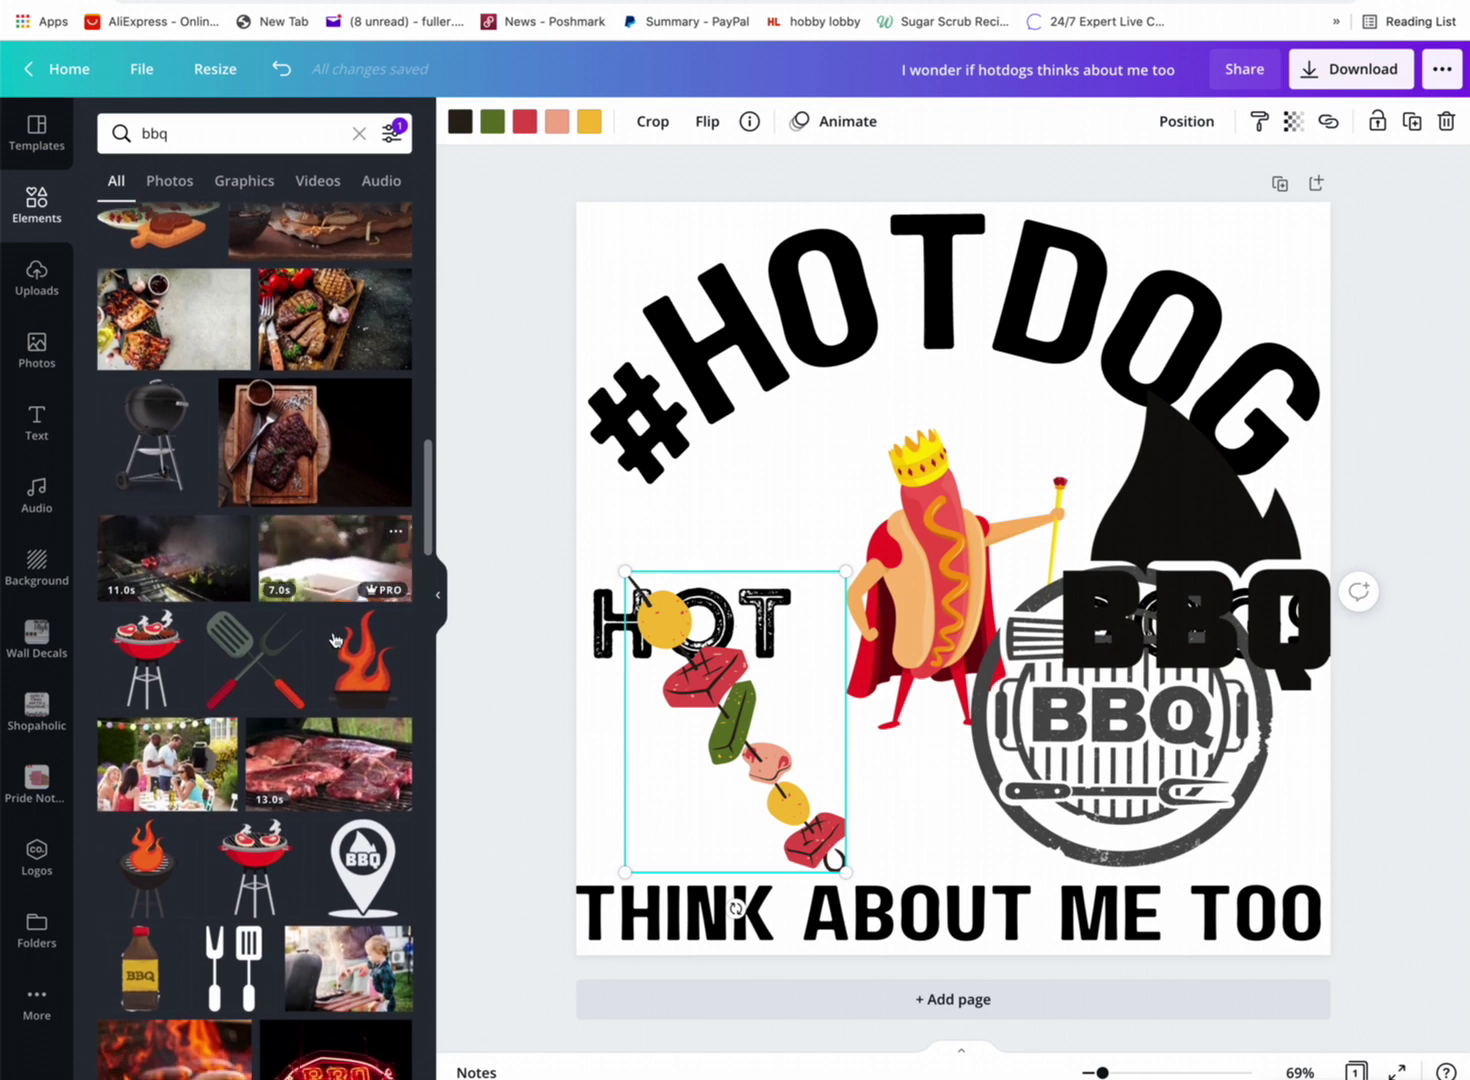
Add the orange flame, shrink it to 162 by 230 and set it between the skewer and BBQ logo.
{"action": "left_click", "coordinate": [349, 683]}
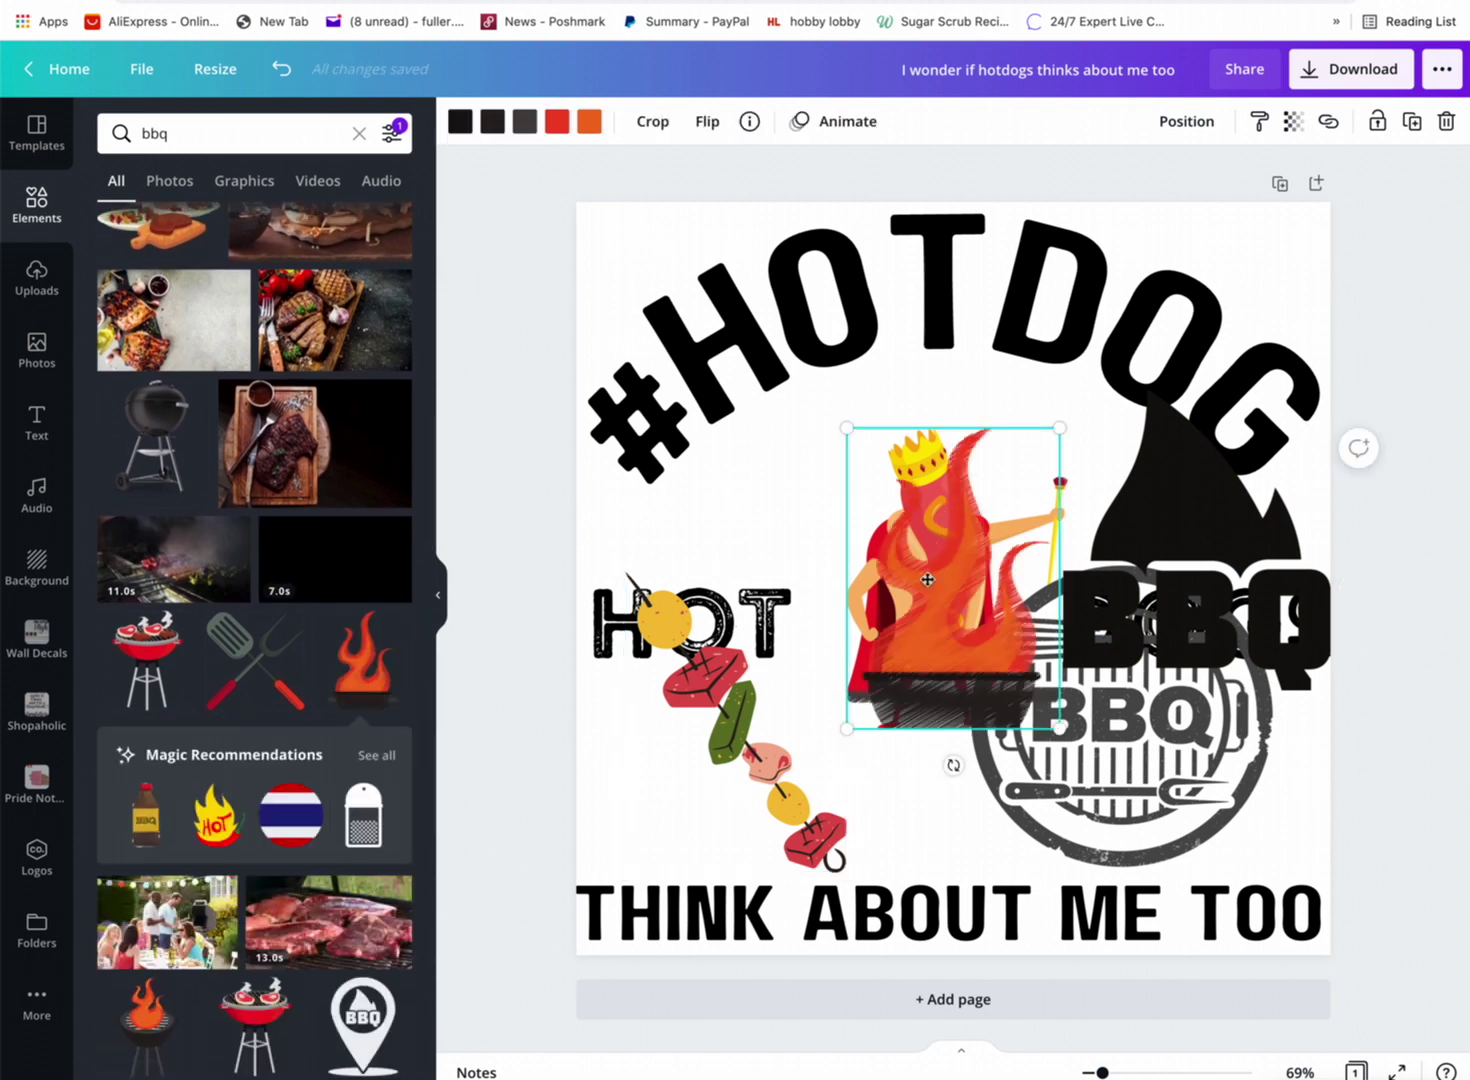
{"action": "left_click_drag", "start_coordinate": [928, 579], "coordinate": [891, 751]}
{"action": "left_click_drag", "start_coordinate": [1017, 600], "coordinate": [936, 770]}
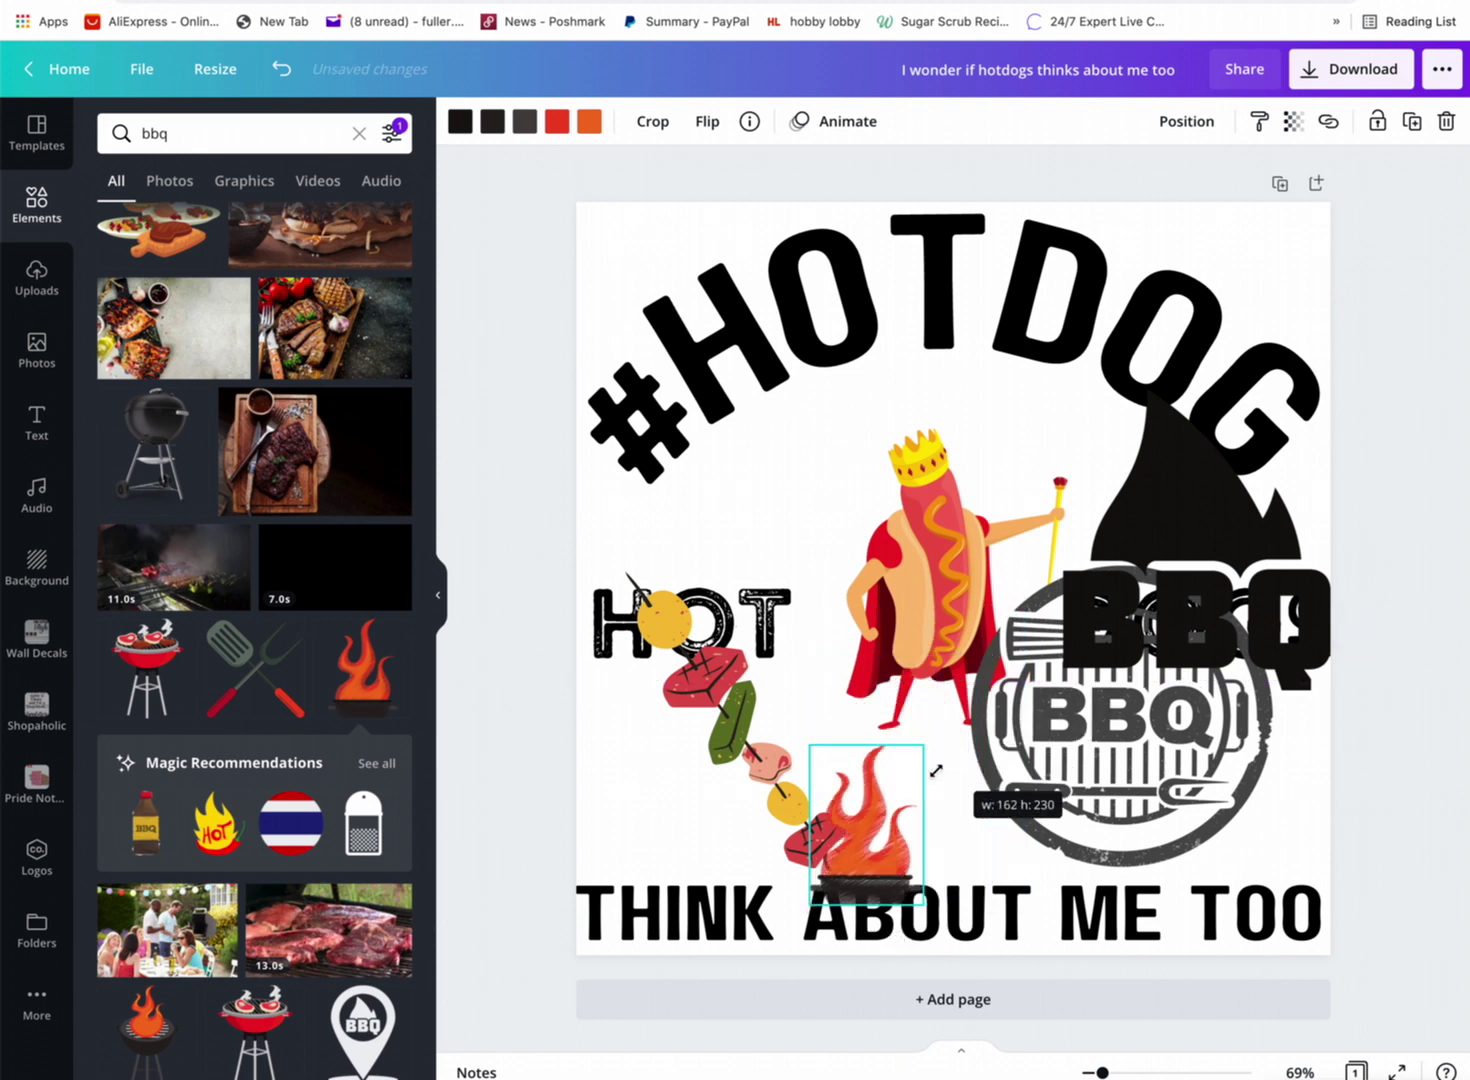
{"action": "left_click_drag", "start_coordinate": [866, 820], "coordinate": [918, 802]}
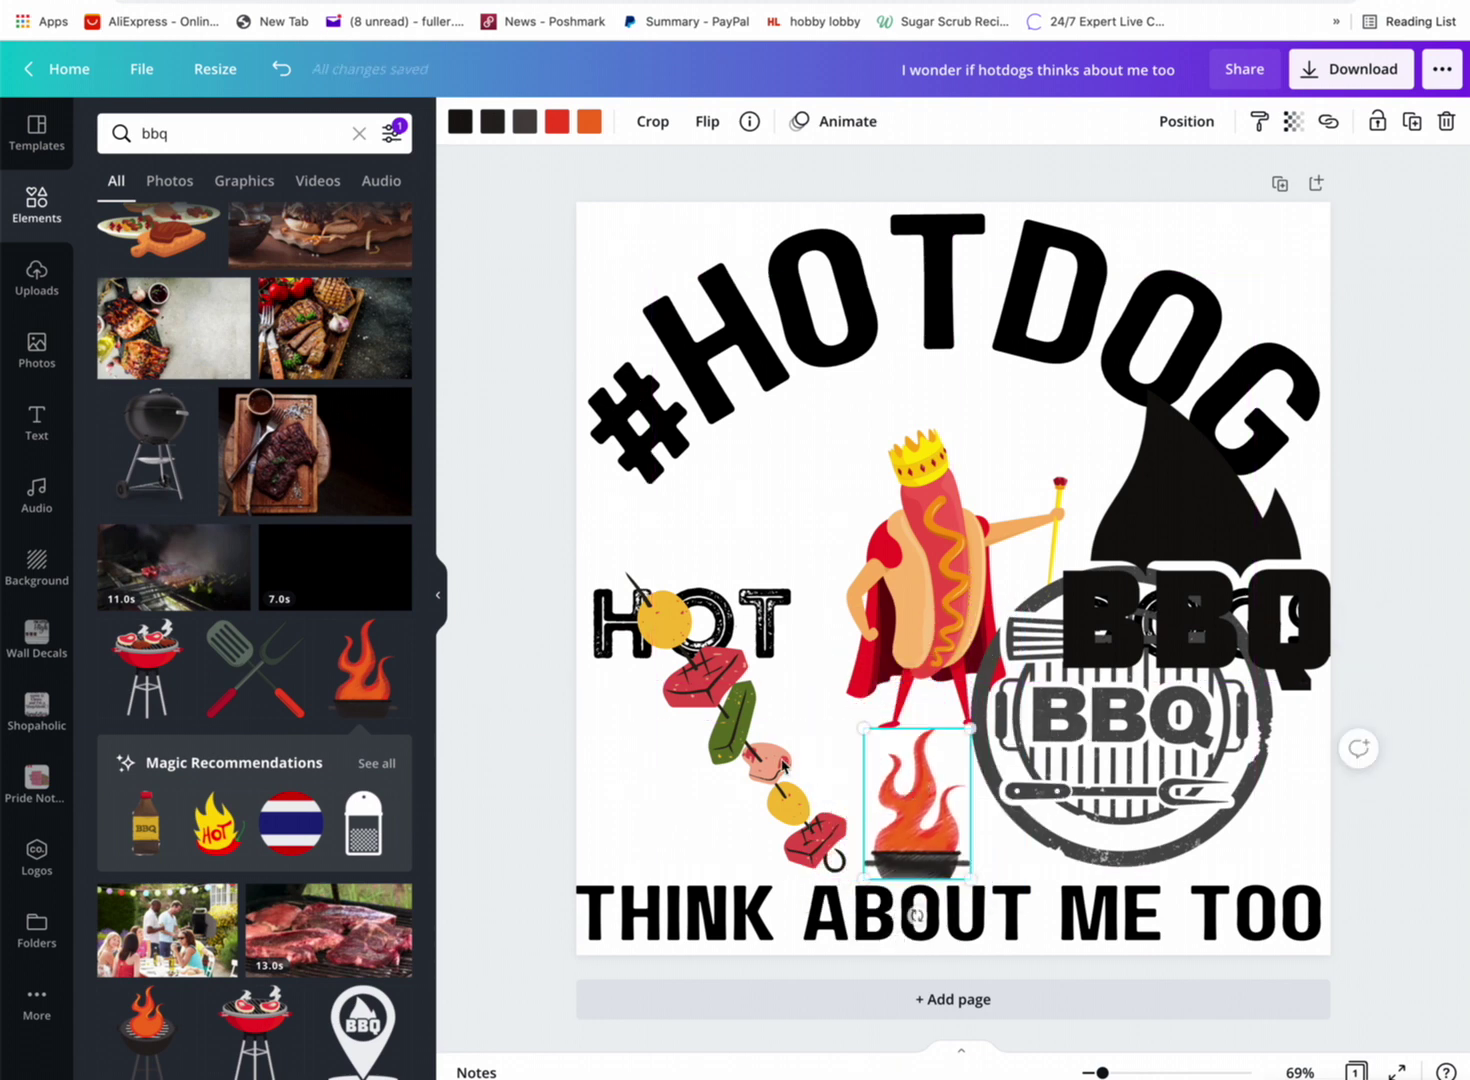
{"action": "left_click_drag", "start_coordinate": [783, 767], "coordinate": [740, 766]}
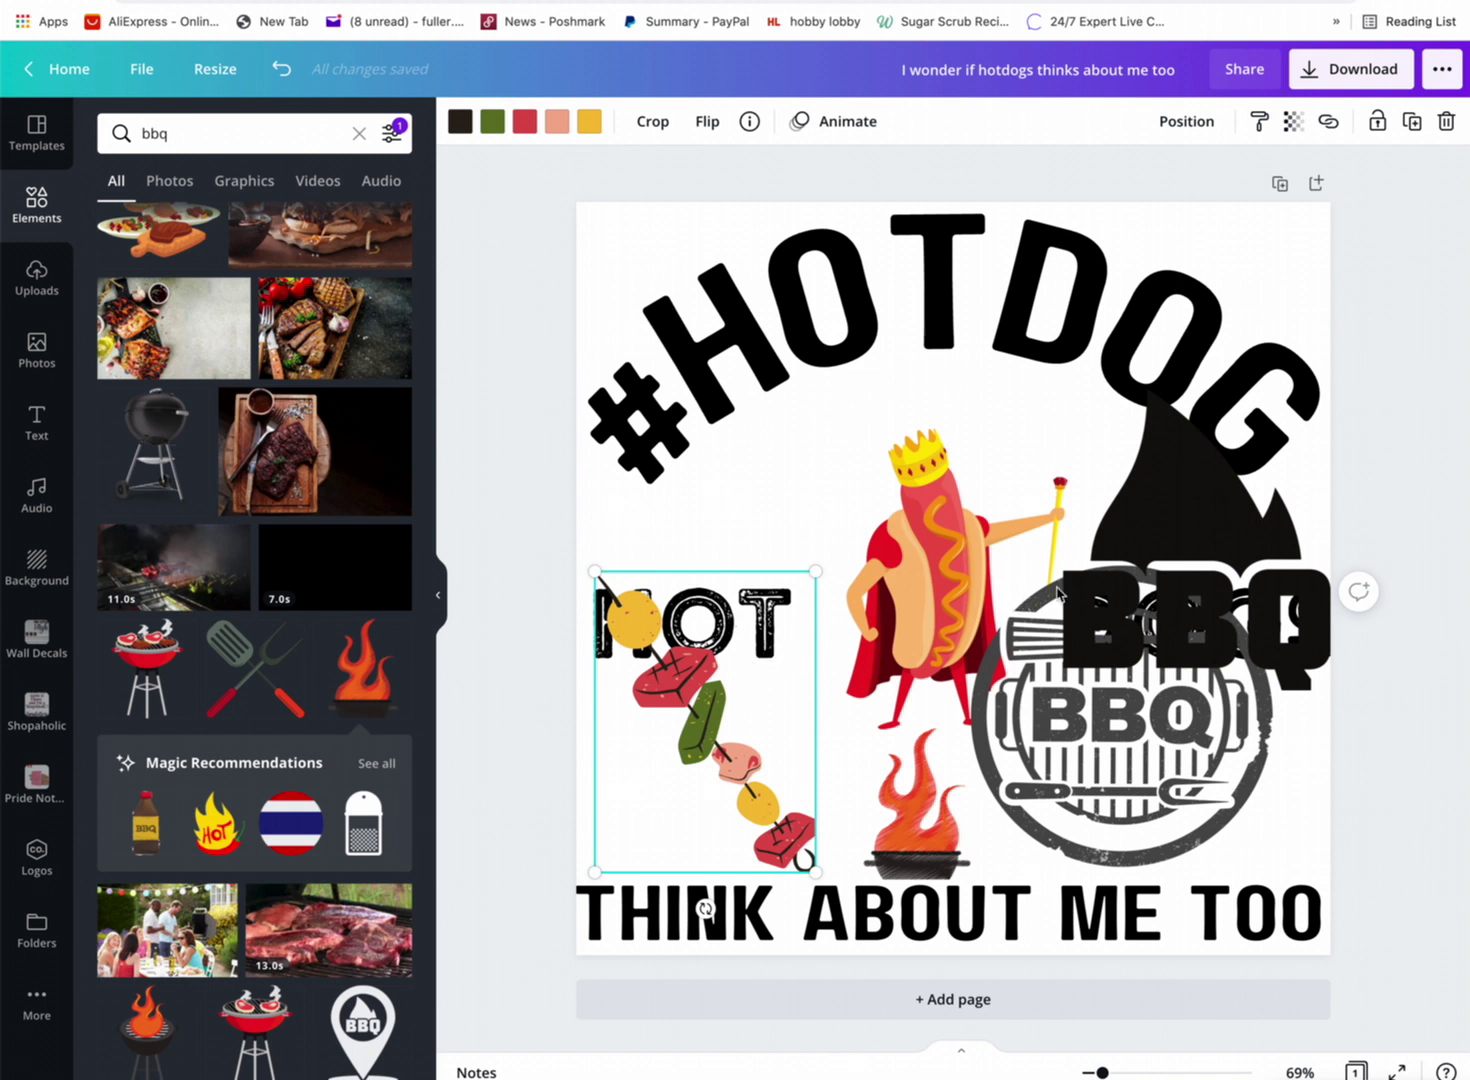
Push both BBQ logos off the page, realign the king and HOT DOGS, and tuck the kebab under DOGS.
{"action": "left_click_drag", "start_coordinate": [928, 551], "coordinate": [910, 476]}
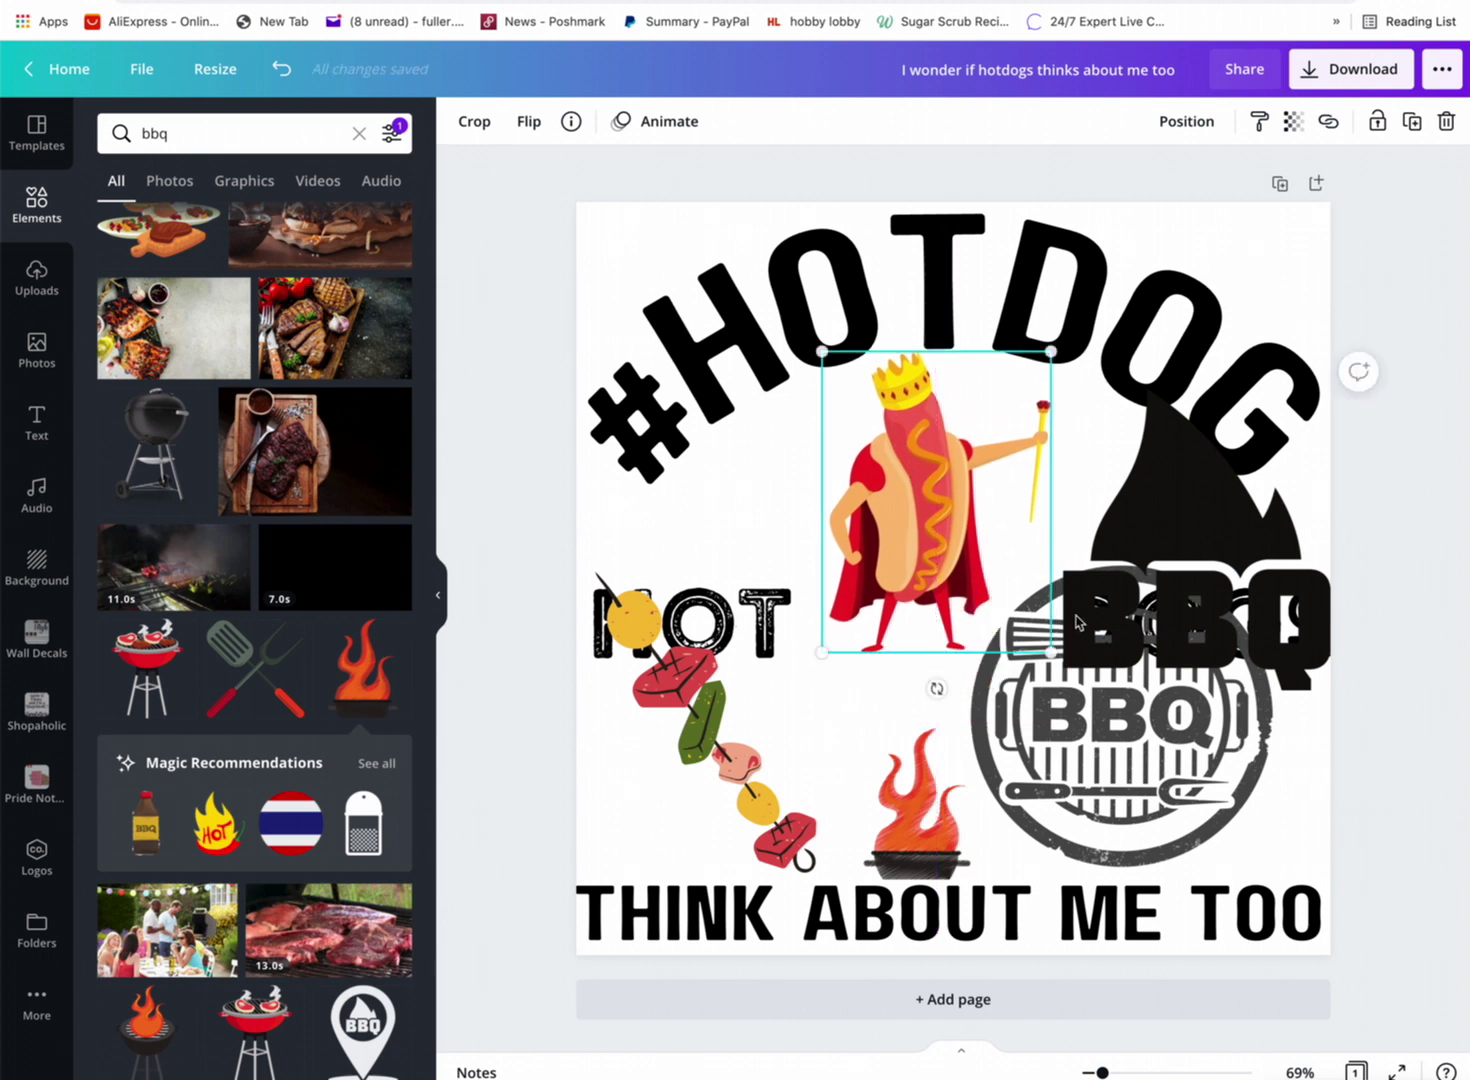
{"action": "left_click", "coordinate": [1093, 638]}
{"action": "left_click_drag", "start_coordinate": [1093, 638], "coordinate": [1390, 640]}
{"action": "left_click_drag", "start_coordinate": [1252, 765], "coordinate": [1469, 775]}
{"action": "left_click", "coordinate": [1205, 635]}
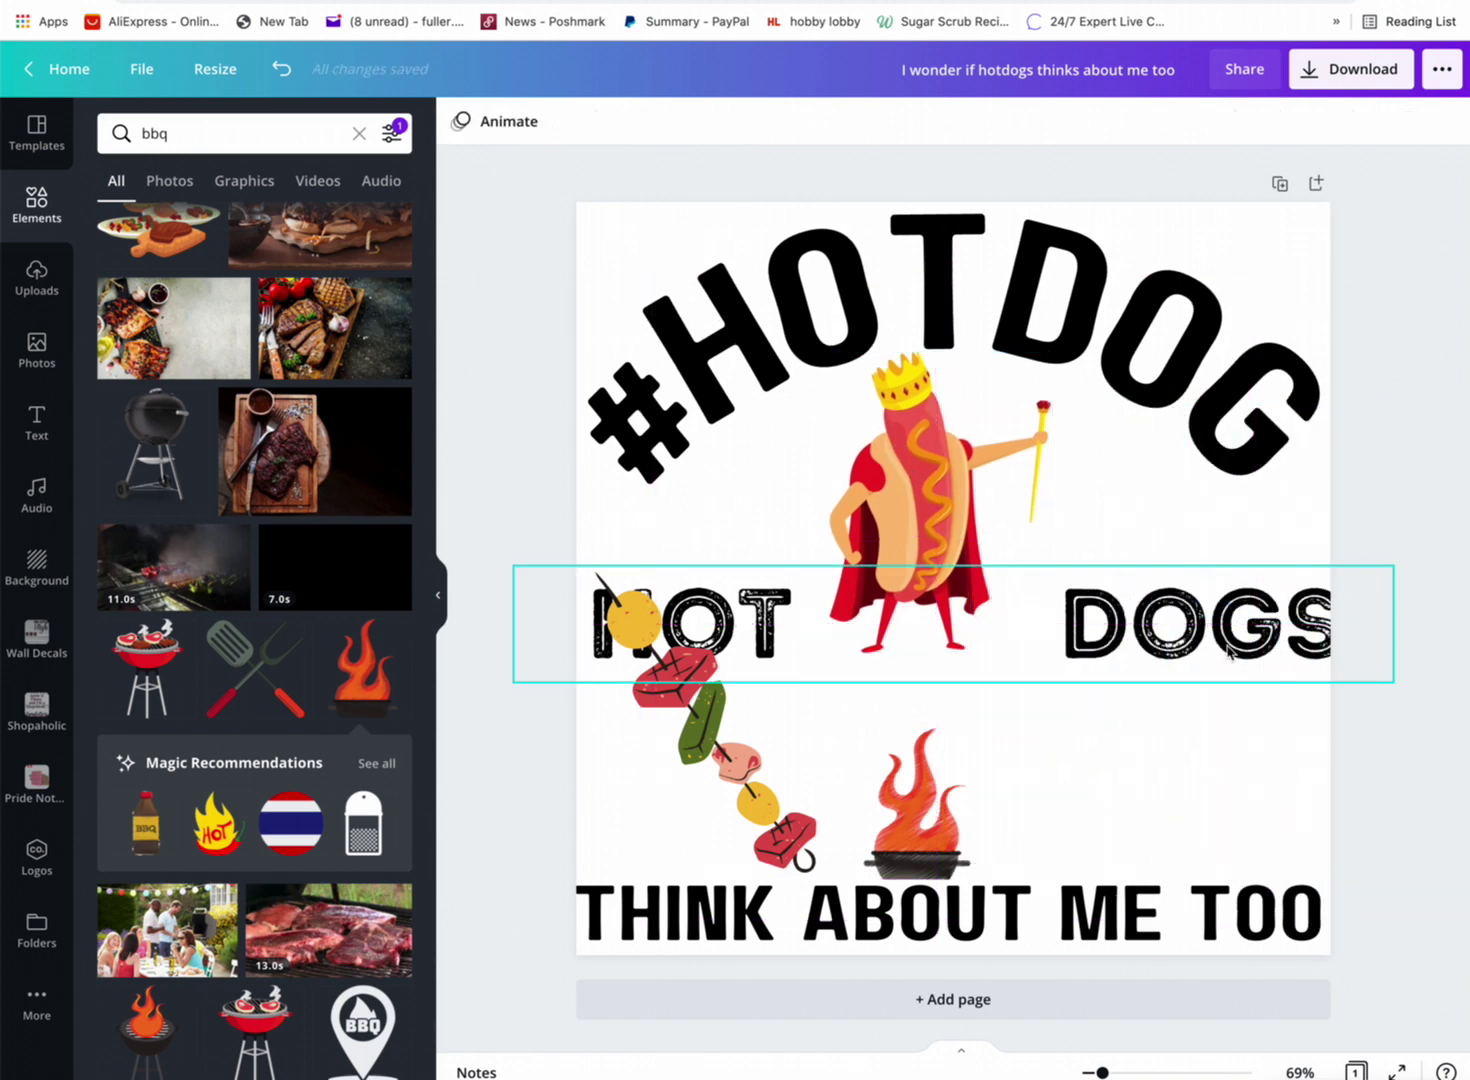
{"action": "mouse_move", "coordinate": [1204, 636]}
{"action": "left_mouse_down"}
{"action": "mouse_move", "coordinate": [1206, 681]}
{"action": "mouse_move", "coordinate": [1193, 658]}
{"action": "mouse_move", "coordinate": [1205, 606]}
{"action": "mouse_move", "coordinate": [1191, 608]}
{"action": "left_mouse_up"}
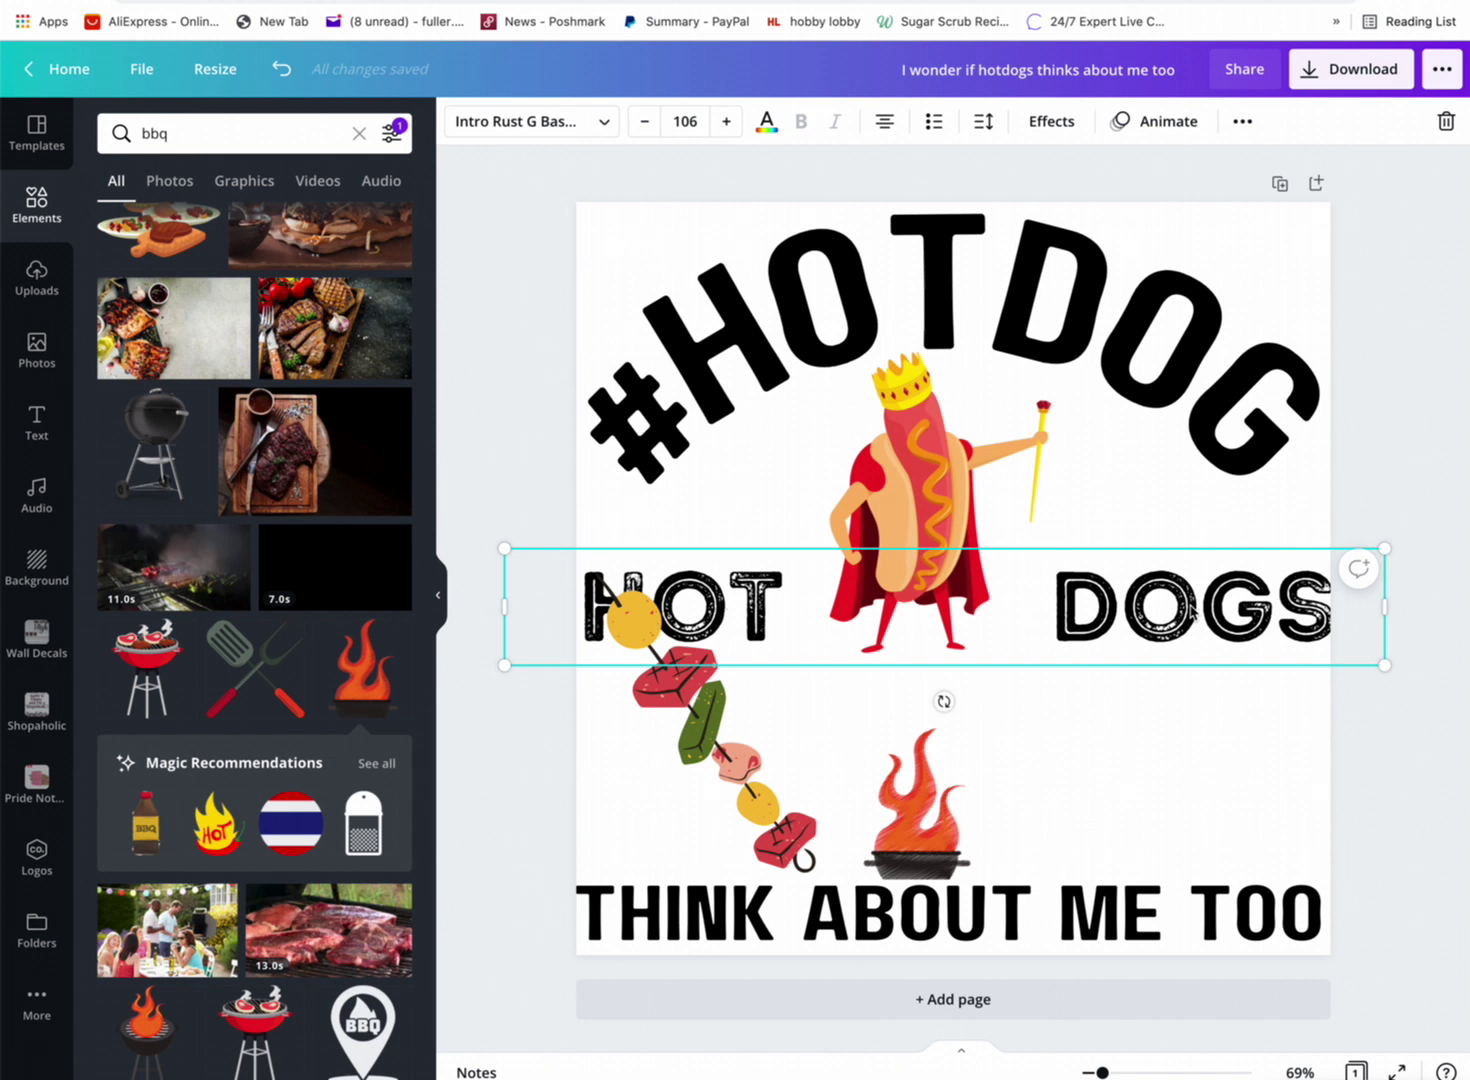
{"action": "left_click_drag", "start_coordinate": [703, 742], "coordinate": [1074, 756]}
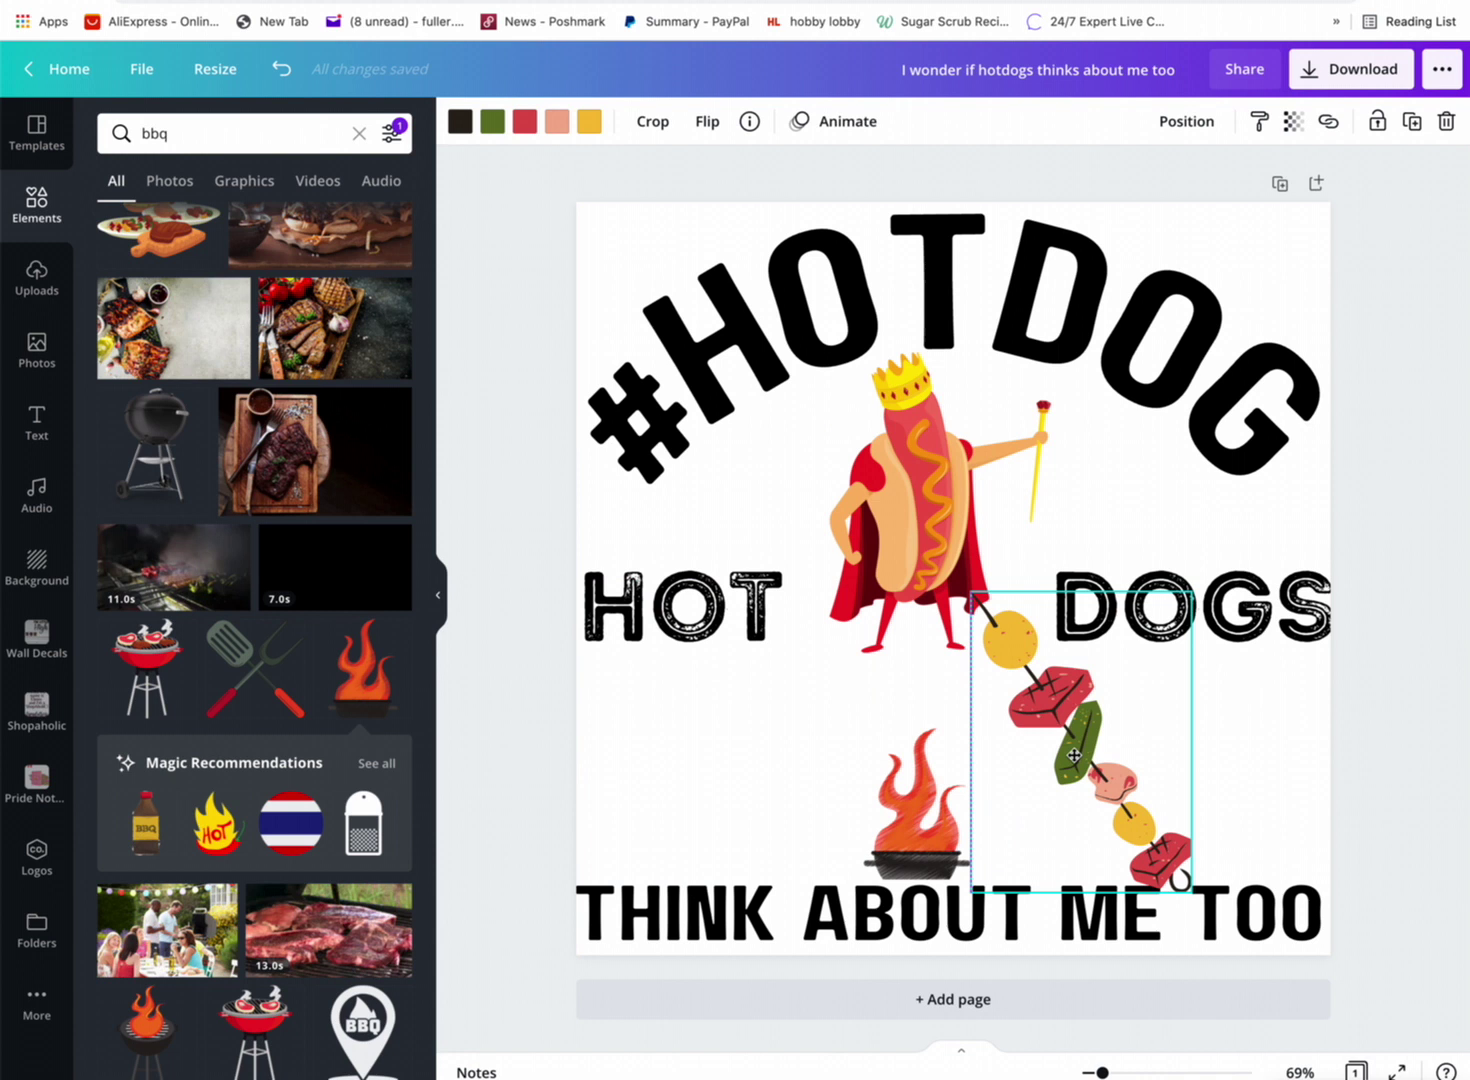
{"action": "left_click", "coordinate": [729, 625]}
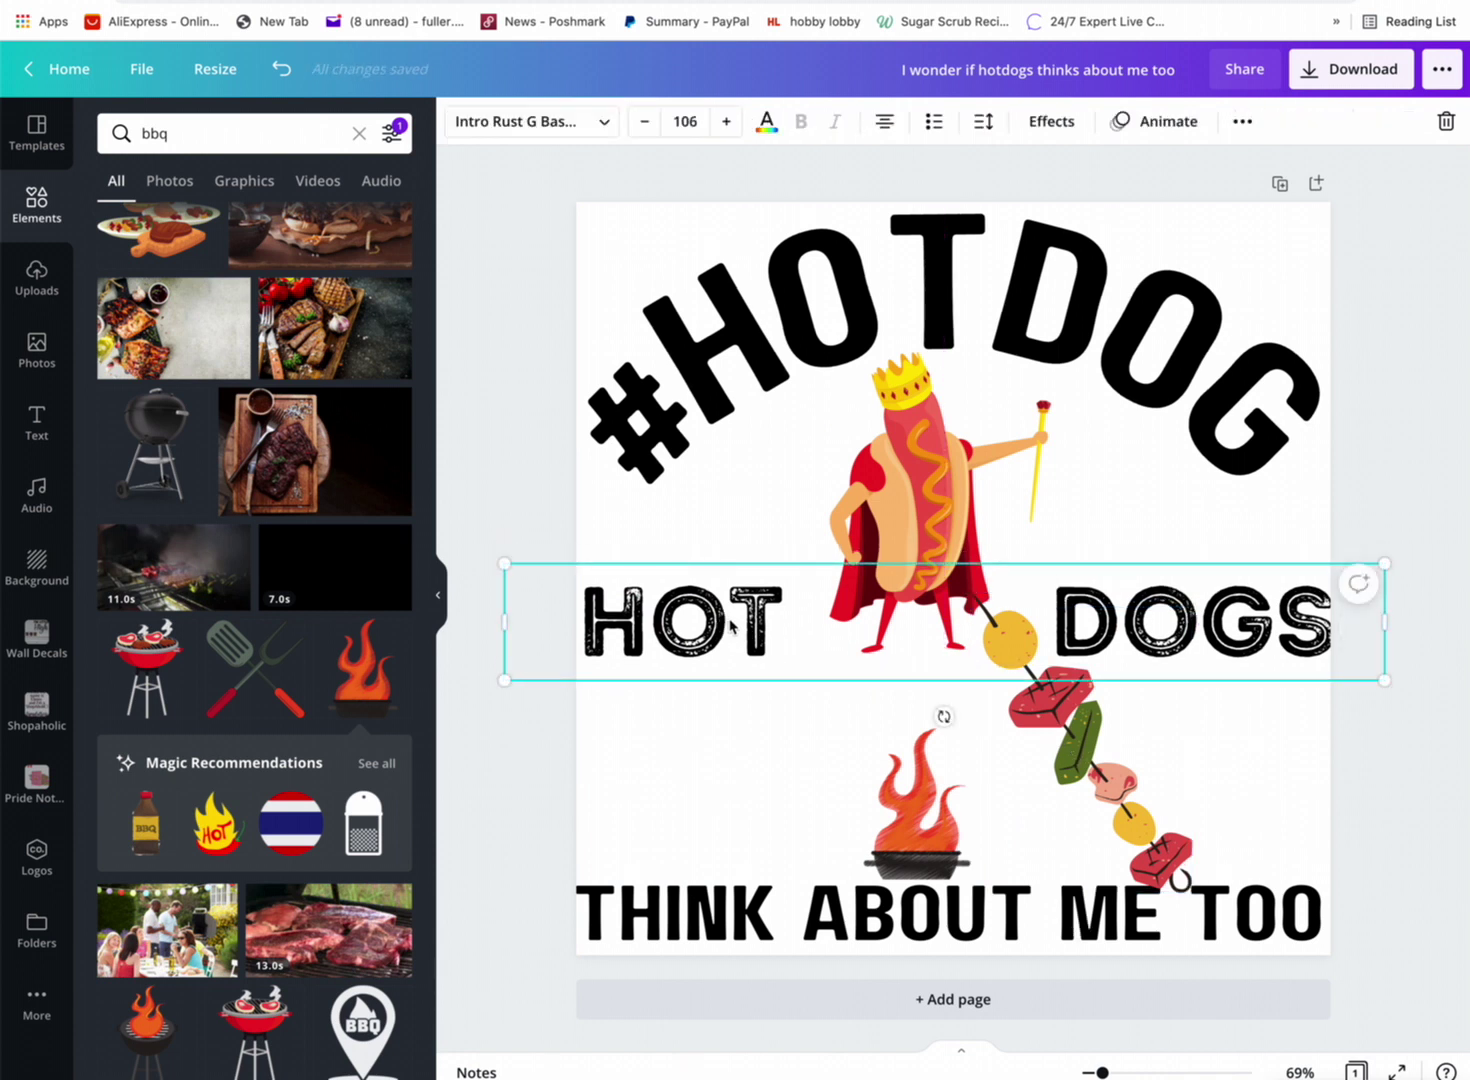